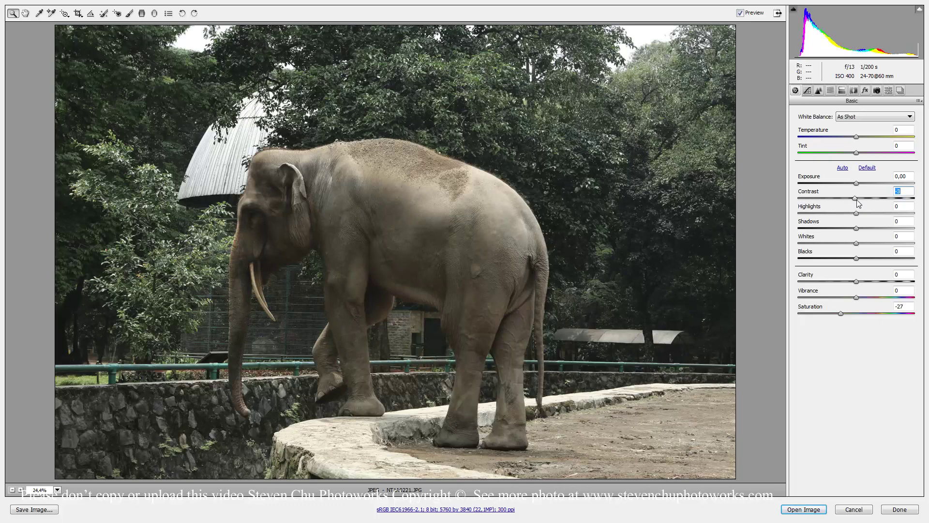
- Open the adjusted elephant photo for editing and crop it to a 3 cm by 3 cm square framing the whole elephant
{"action": "left_click", "coordinate": [804, 509]}
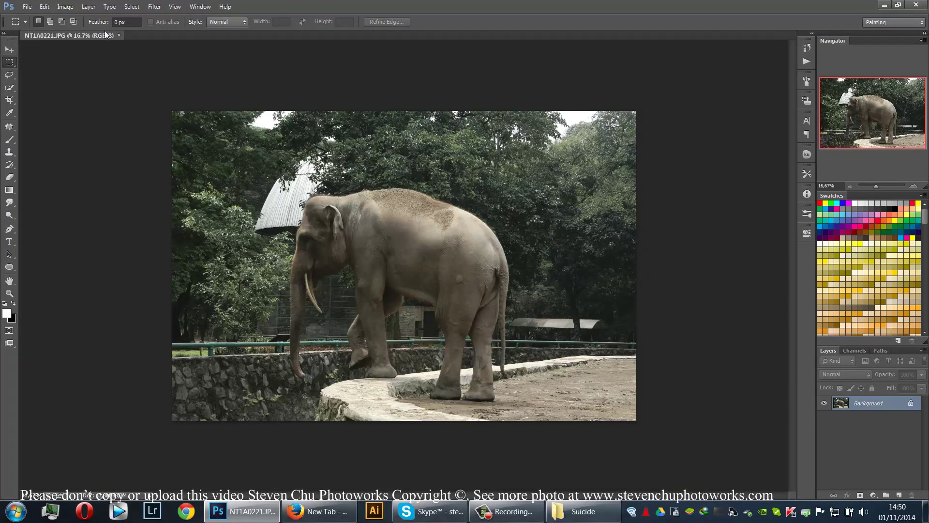
{"action": "key", "text": "c"}
{"action": "left_click", "coordinate": [73, 23]}
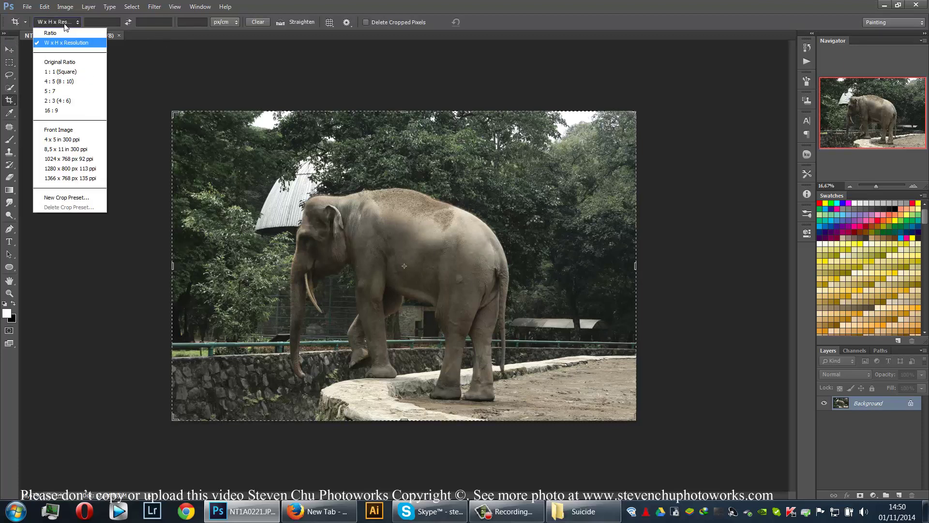
{"action": "left_click", "coordinate": [110, 23]}
{"action": "left_click", "coordinate": [111, 23]}
{"action": "type", "text": "3"}
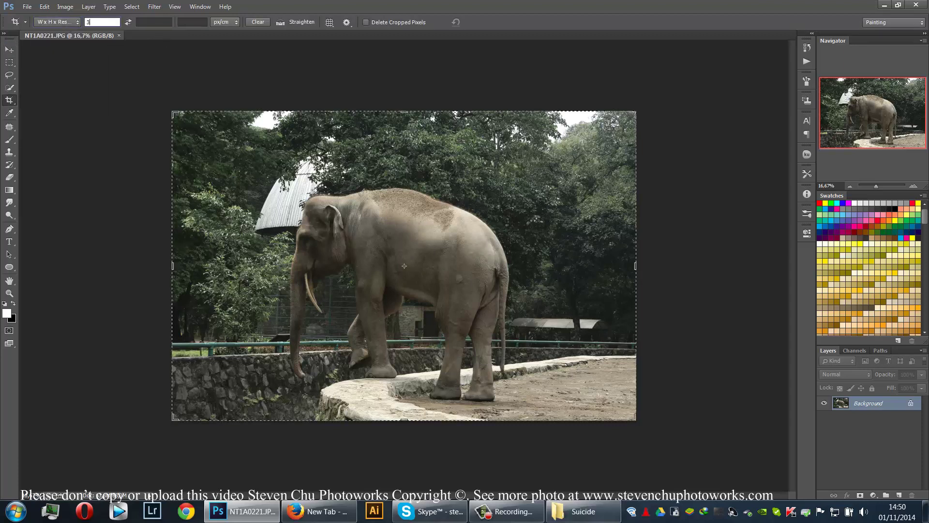
{"action": "left_click", "coordinate": [139, 21]}
{"action": "type", "text": "3"}
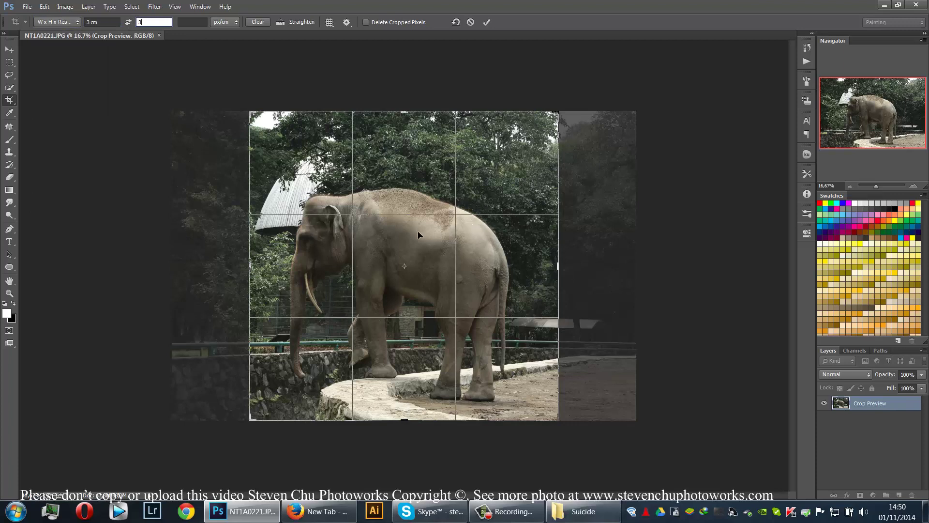
{"action": "left_click_drag", "start_coordinate": [419, 235], "coordinate": [455, 230]}
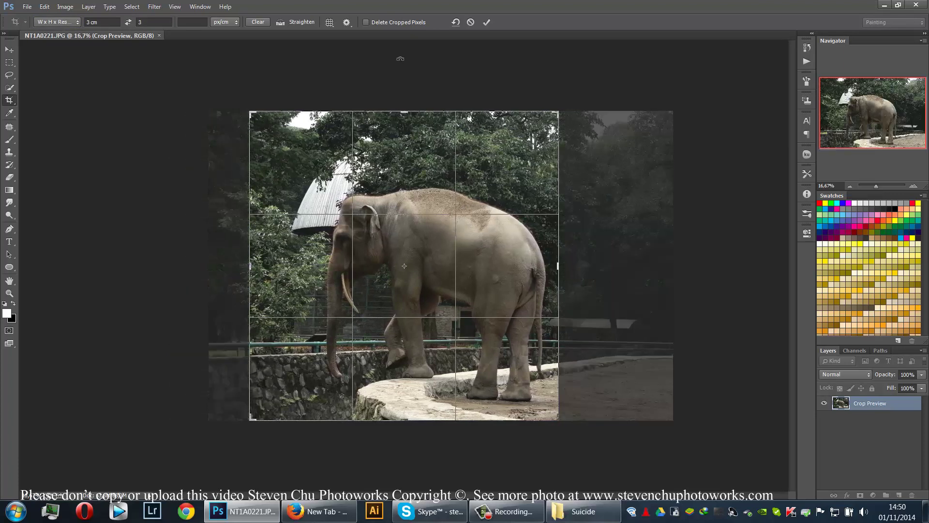
{"action": "left_click", "coordinate": [483, 21]}
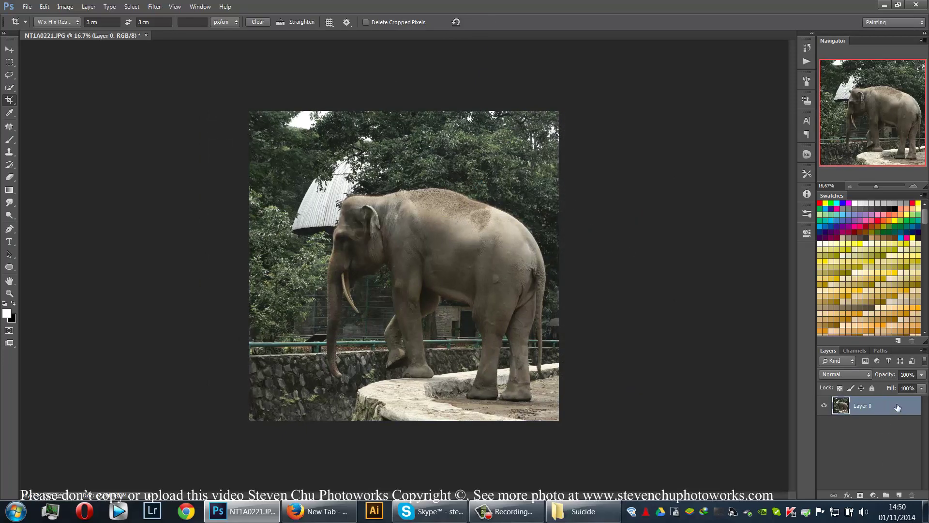
- Duplicate the elephant layer and start a Pen path where the raised front leg meets the belly
{"action": "left_click_drag", "start_coordinate": [898, 407], "coordinate": [899, 495]}
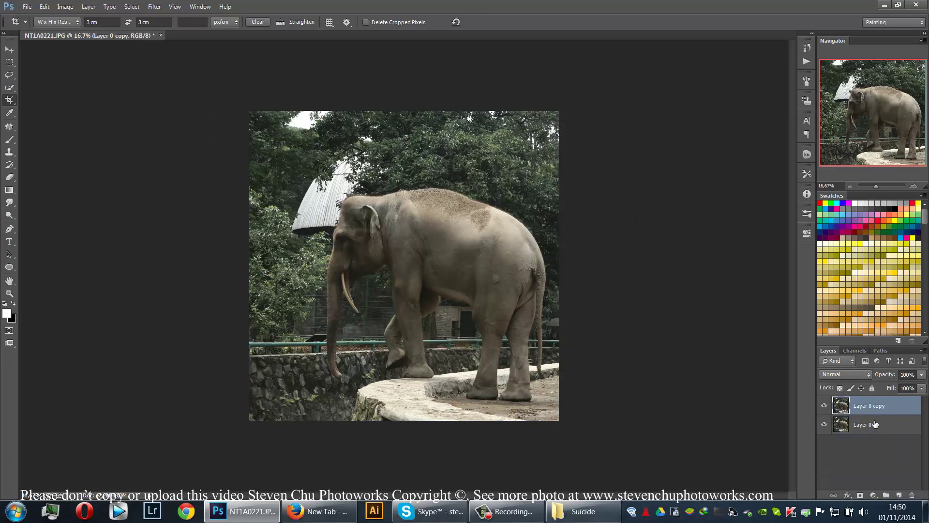
{"action": "key", "text": "ctrl+plus"}
{"action": "key", "text": "ctrl+plus"}
{"action": "key", "text": "ctrl+plus"}
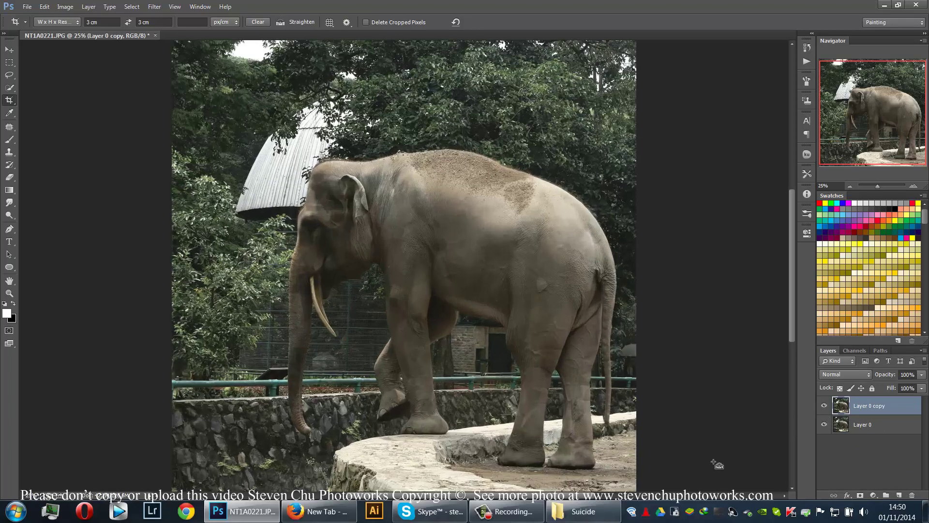
{"action": "key", "text": "ctrl+plus"}
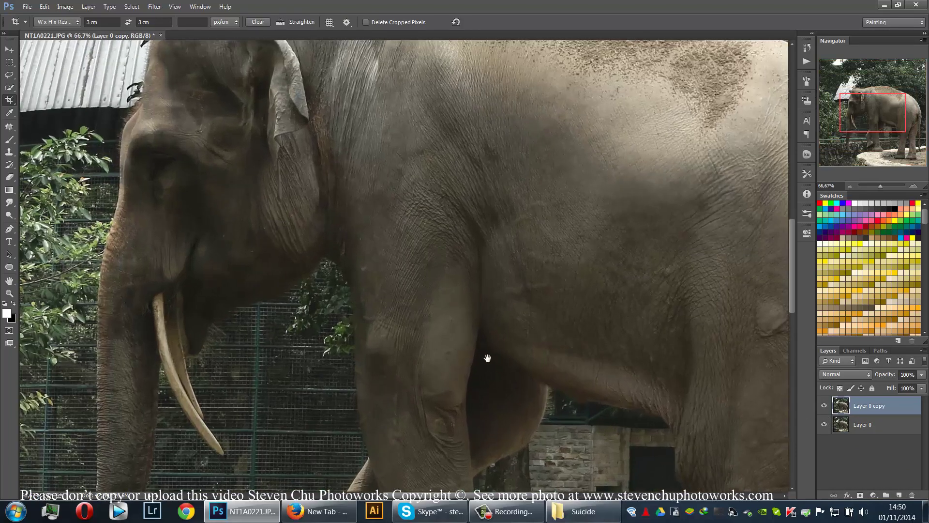
{"action": "left_click_drag", "start_coordinate": [487, 358], "coordinate": [384, 257]}
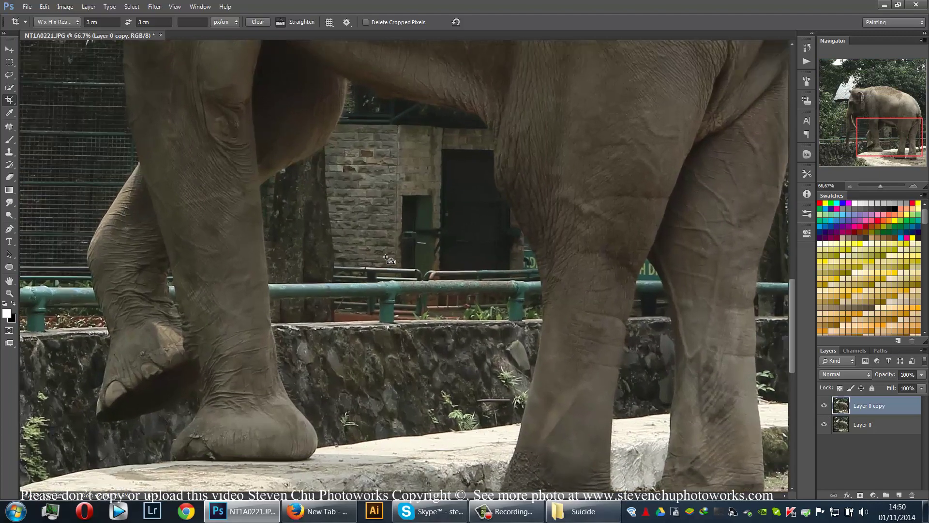
{"action": "key", "text": "ctrl+plus"}
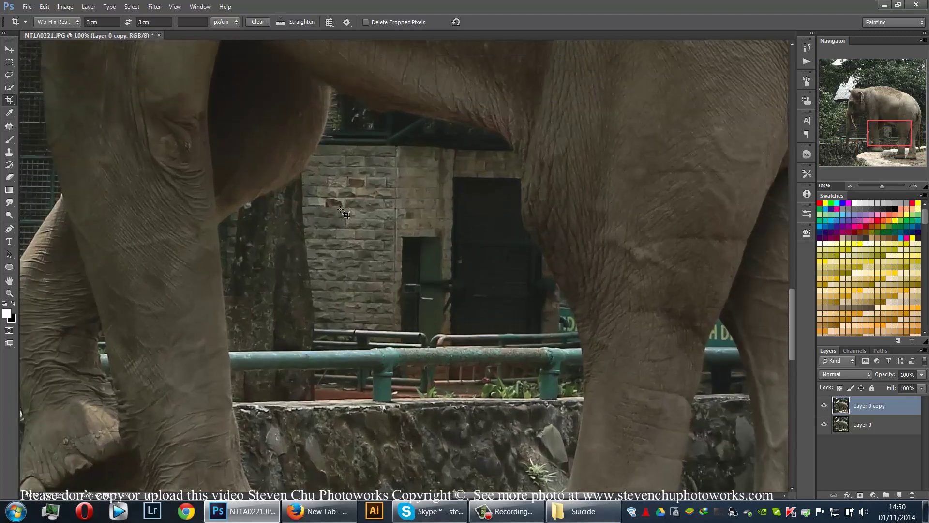
{"action": "scroll", "coordinate": [345, 215], "scroll_direction": "up", "scroll_amount": 2}
{"action": "left_click", "coordinate": [10, 228]}
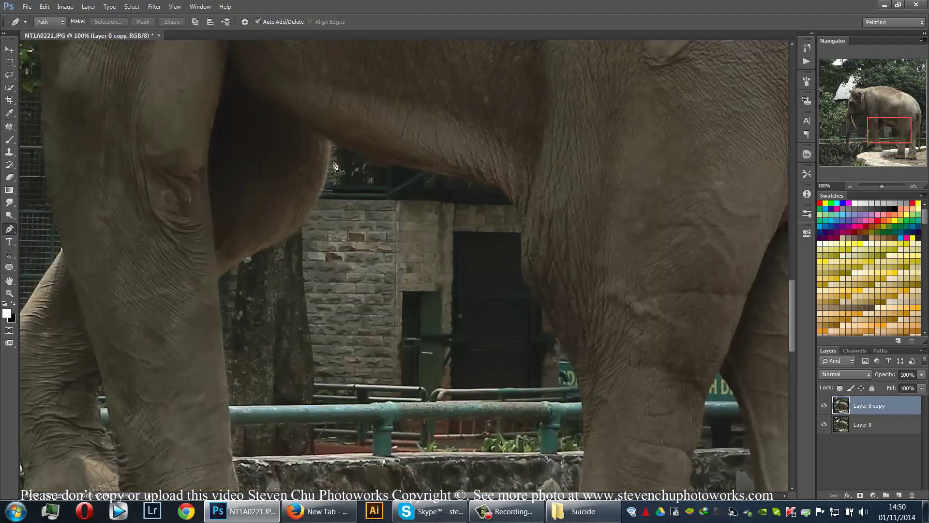
{"action": "key", "text": "ctrl+plus"}
{"action": "key", "text": "ctrl+plus"}
{"action": "left_click_drag", "start_coordinate": [341, 150], "coordinate": [352, 226]}
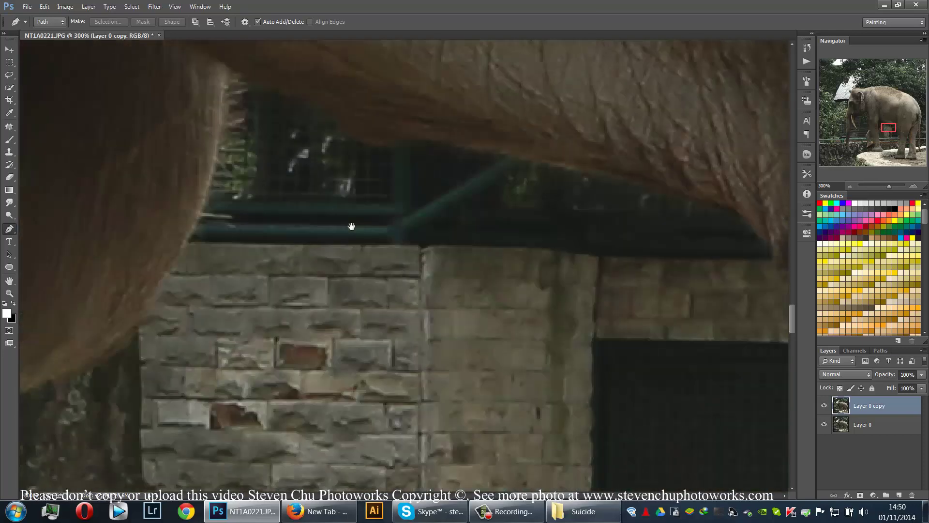
{"action": "left_click", "coordinate": [256, 192]}
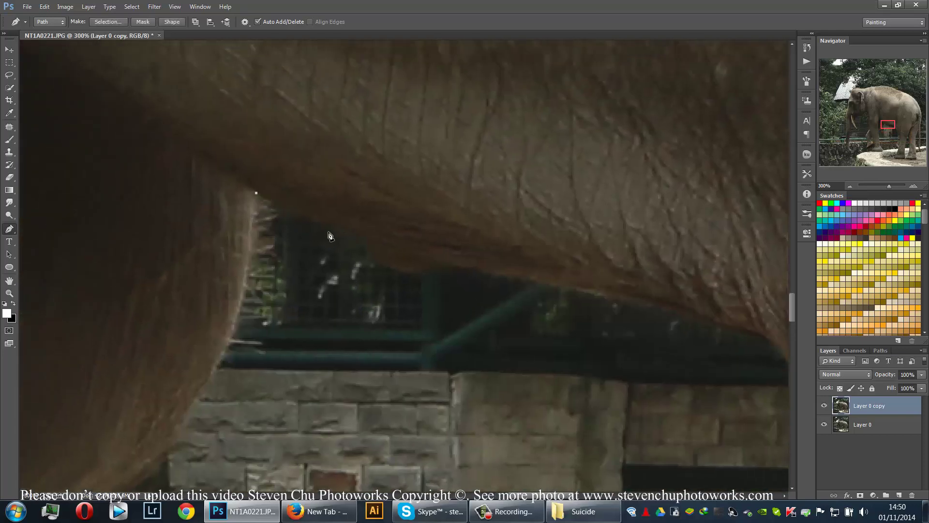
- Trace the path along the underside of the belly to the start of the nearest hind leg
{"action": "left_click_drag", "start_coordinate": [328, 229], "coordinate": [439, 264]}
{"action": "left_click", "coordinate": [368, 241]}
{"action": "left_click", "coordinate": [425, 268]}
{"action": "left_click", "coordinate": [489, 271]}
{"action": "left_click_drag", "start_coordinate": [619, 305], "coordinate": [390, 256]}
{"action": "left_click", "coordinate": [432, 266]}
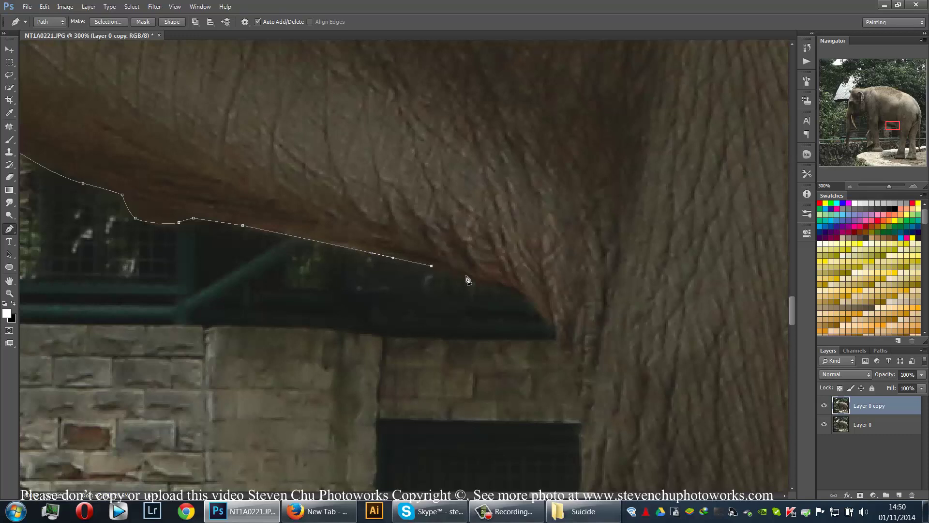
{"action": "left_click_drag", "start_coordinate": [477, 281], "coordinate": [492, 283]}
{"action": "left_click", "coordinate": [527, 298]}
{"action": "left_click", "coordinate": [551, 325]}
{"action": "left_click", "coordinate": [556, 332]}
- Continue the path down the front edge of the hind leg's thigh, beside the dark doorway
{"action": "left_click_drag", "start_coordinate": [556, 378], "coordinate": [453, 274]}
{"action": "left_click", "coordinate": [457, 299]}
{"action": "left_click_drag", "start_coordinate": [453, 362], "coordinate": [407, 232]}
{"action": "left_click", "coordinate": [409, 193]}
{"action": "left_click", "coordinate": [410, 250]}
{"action": "left_click_drag", "start_coordinate": [415, 308], "coordinate": [417, 314]}
- Extend the path along the curved front of the thigh, past the green sign to the railing
{"action": "left_click_drag", "start_coordinate": [413, 365], "coordinate": [286, 215]}
{"action": "left_click_drag", "start_coordinate": [311, 190], "coordinate": [317, 198]}
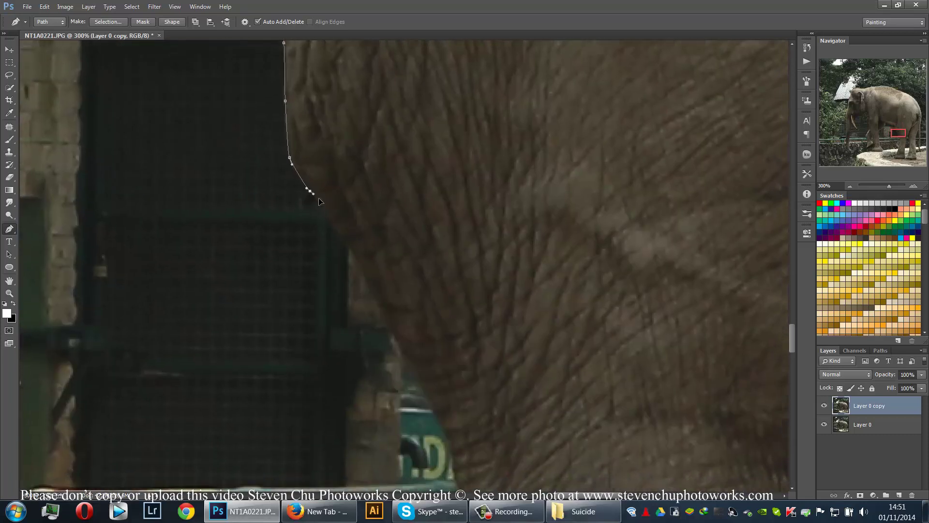
{"action": "left_click", "coordinate": [348, 253]}
{"action": "left_click_drag", "start_coordinate": [396, 327], "coordinate": [352, 244]}
{"action": "left_click", "coordinate": [353, 262]}
{"action": "left_click", "coordinate": [378, 312]}
{"action": "left_click_drag", "start_coordinate": [446, 359], "coordinate": [385, 208]}
{"action": "left_click_drag", "start_coordinate": [345, 226], "coordinate": [347, 237]}
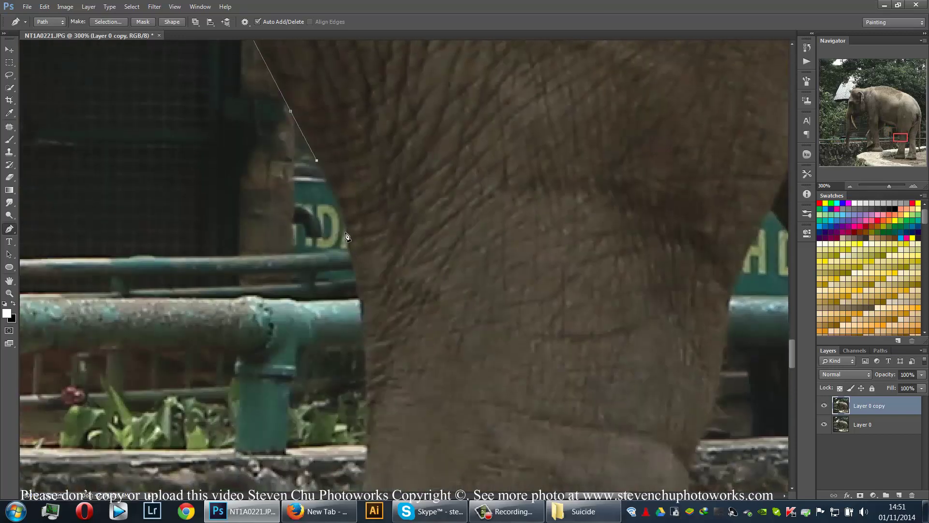
{"action": "left_click_drag", "start_coordinate": [358, 291], "coordinate": [359, 307]}
- Trace the front edge of the lower hind leg from the railing down to just above the foot
{"action": "left_click_drag", "start_coordinate": [370, 299], "coordinate": [374, 180]}
{"action": "left_click", "coordinate": [368, 246]}
{"action": "left_click_drag", "start_coordinate": [427, 269], "coordinate": [473, 154]}
{"action": "left_click_drag", "start_coordinate": [414, 240], "coordinate": [410, 276]}
{"action": "left_click_drag", "start_coordinate": [381, 418], "coordinate": [449, 233]}
{"action": "left_click", "coordinate": [449, 245]}
{"action": "left_click_drag", "start_coordinate": [409, 334], "coordinate": [453, 164]}
{"action": "left_click", "coordinate": [422, 377]}
{"action": "left_click_drag", "start_coordinate": [422, 377], "coordinate": [495, 129]}
{"action": "left_click", "coordinate": [466, 191]}
- Outline the front of the first hind foot down to the protruding toe
{"action": "left_click_drag", "start_coordinate": [411, 334], "coordinate": [435, 108]}
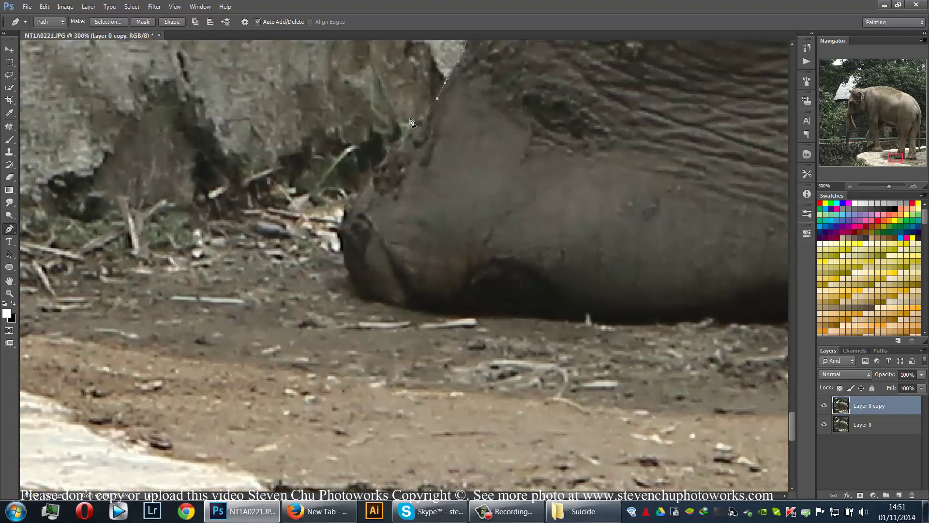
{"action": "left_click", "coordinate": [418, 123]}
{"action": "left_click", "coordinate": [404, 141]}
{"action": "left_click", "coordinate": [372, 184]}
{"action": "left_click", "coordinate": [338, 232]}
- Trace around the toe and along the sole of the first hind foot
{"action": "left_click_drag", "start_coordinate": [362, 295], "coordinate": [255, 255]}
{"action": "left_click_drag", "start_coordinate": [270, 286], "coordinate": [294, 290]}
{"action": "left_click_drag", "start_coordinate": [355, 292], "coordinate": [377, 293]}
{"action": "left_click", "coordinate": [431, 299]}
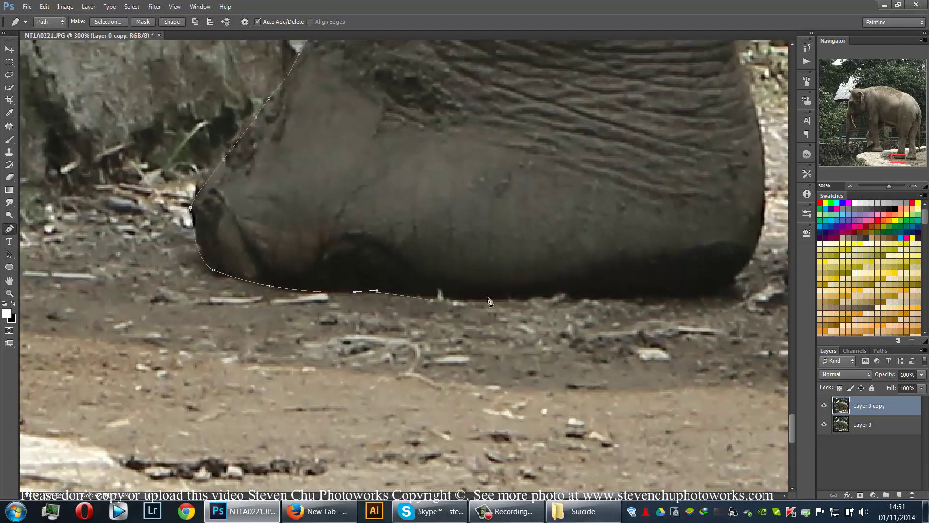
{"action": "left_click", "coordinate": [491, 297]}
{"action": "left_click", "coordinate": [555, 297]}
- Curve the path around the heel of the first hind foot and up its back edge
{"action": "left_click_drag", "start_coordinate": [701, 293], "coordinate": [301, 335]}
{"action": "left_click_drag", "start_coordinate": [266, 336], "coordinate": [294, 334]}
{"action": "left_click_drag", "start_coordinate": [334, 319], "coordinate": [337, 314]}
{"action": "left_click_drag", "start_coordinate": [362, 255], "coordinate": [364, 234]}
{"action": "left_click", "coordinate": [362, 256], "text": "alt"}
{"action": "left_click", "coordinate": [364, 232]}
- Trace the back edge of the first hind leg up to the green railing between the two hind legs
{"action": "scroll", "coordinate": [363, 198], "scroll_direction": "up", "scroll_amount": 10}
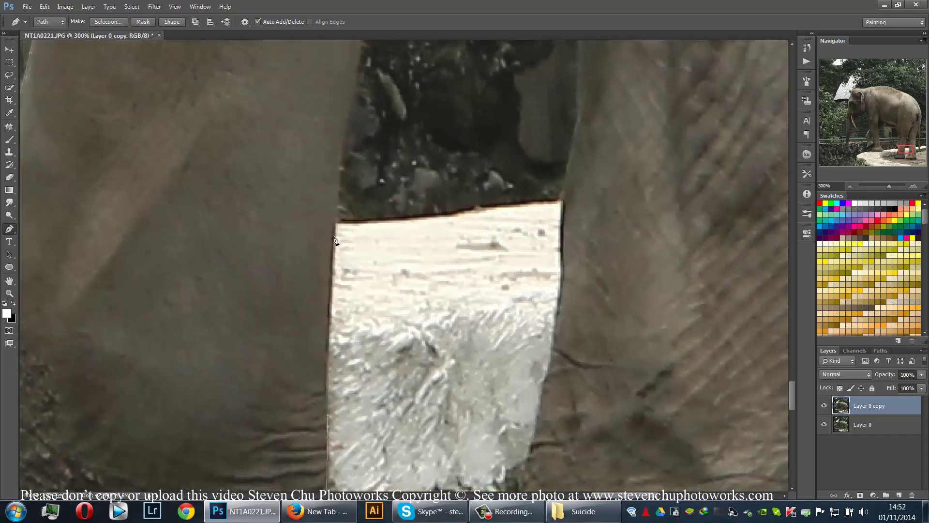
{"action": "left_click_drag", "start_coordinate": [334, 239], "coordinate": [318, 394]}
{"action": "left_click_drag", "start_coordinate": [332, 282], "coordinate": [338, 258]}
{"action": "left_click_drag", "start_coordinate": [347, 211], "coordinate": [328, 352]}
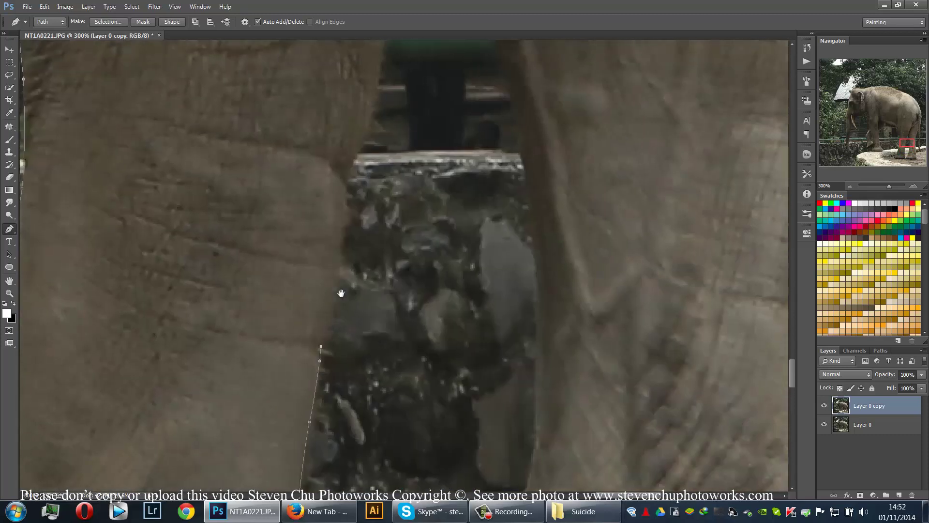
{"action": "left_click_drag", "start_coordinate": [338, 283], "coordinate": [341, 267]}
{"action": "left_click", "coordinate": [346, 183]}
{"action": "left_click_drag", "start_coordinate": [380, 215], "coordinate": [374, 394]}
{"action": "left_click_drag", "start_coordinate": [377, 232], "coordinate": [392, 180]}
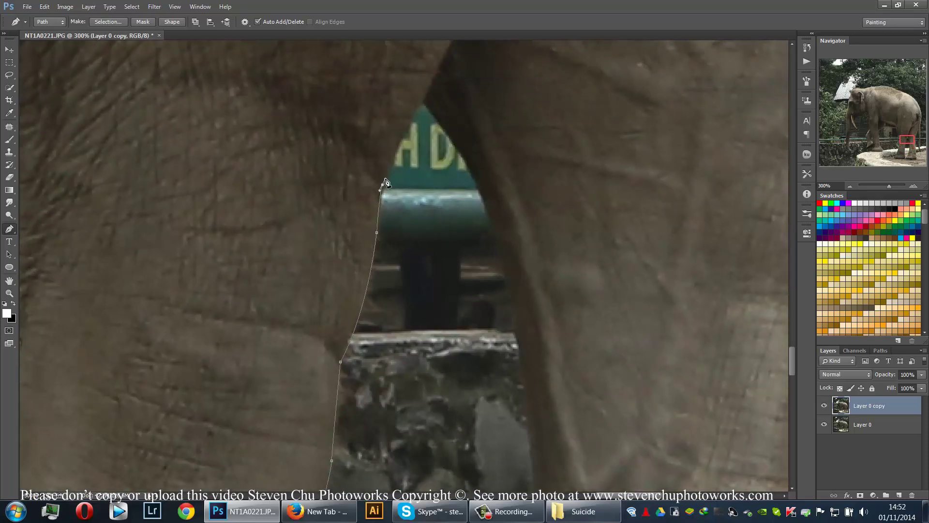
- Carry the path over the peak of the gap between the hind legs and onto the second hind leg
{"action": "left_click", "coordinate": [420, 105]}
{"action": "key", "text": "ctrl+z"}
{"action": "left_click", "coordinate": [424, 103]}
{"action": "left_click_drag", "start_coordinate": [436, 121], "coordinate": [438, 123]}
{"action": "left_click_drag", "start_coordinate": [478, 188], "coordinate": [486, 202]}
{"action": "key", "text": "ctrl+z"}
{"action": "left_click_drag", "start_coordinate": [462, 159], "coordinate": [475, 179]}
- Trace the front edge of the second hind leg down past the dark stone wall to the white ledge
{"action": "left_click_drag", "start_coordinate": [466, 334], "coordinate": [443, 242]}
{"action": "left_click_drag", "start_coordinate": [444, 280], "coordinate": [400, 139]}
{"action": "left_click", "coordinate": [414, 221]}
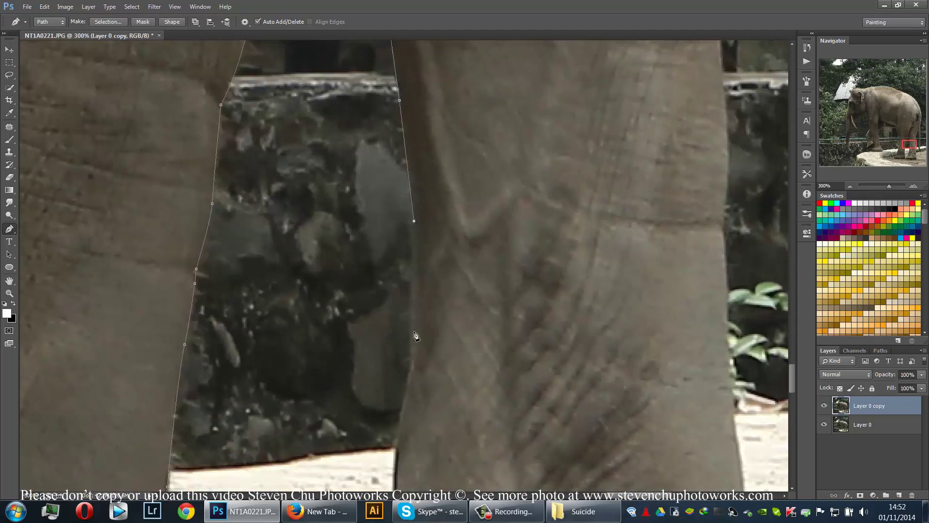
{"action": "left_click_drag", "start_coordinate": [411, 344], "coordinate": [410, 354]}
{"action": "left_click_drag", "start_coordinate": [402, 418], "coordinate": [382, 226]}
{"action": "left_click", "coordinate": [380, 237]}
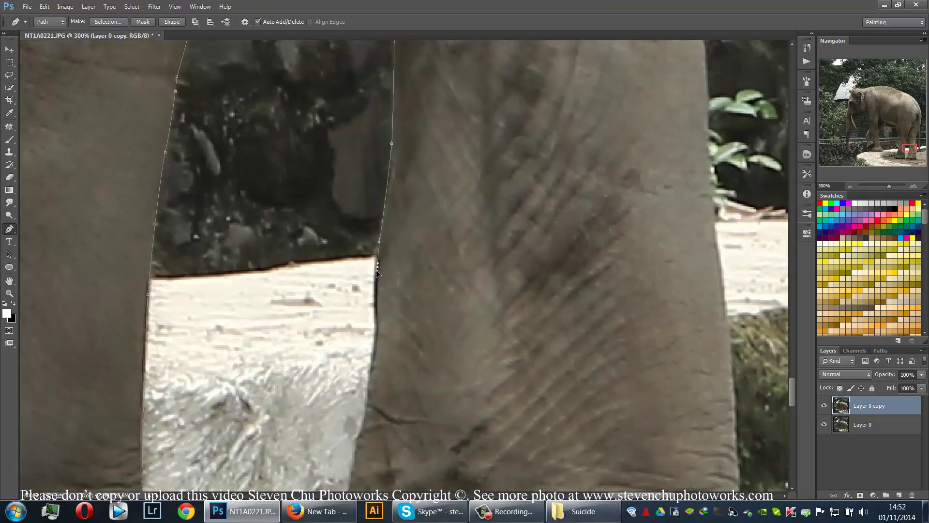
{"action": "left_click_drag", "start_coordinate": [376, 271], "coordinate": [374, 317]}
- Outline the ankle and toe of the second hind foot down to the ground
{"action": "left_click_drag", "start_coordinate": [300, 407], "coordinate": [342, 181]}
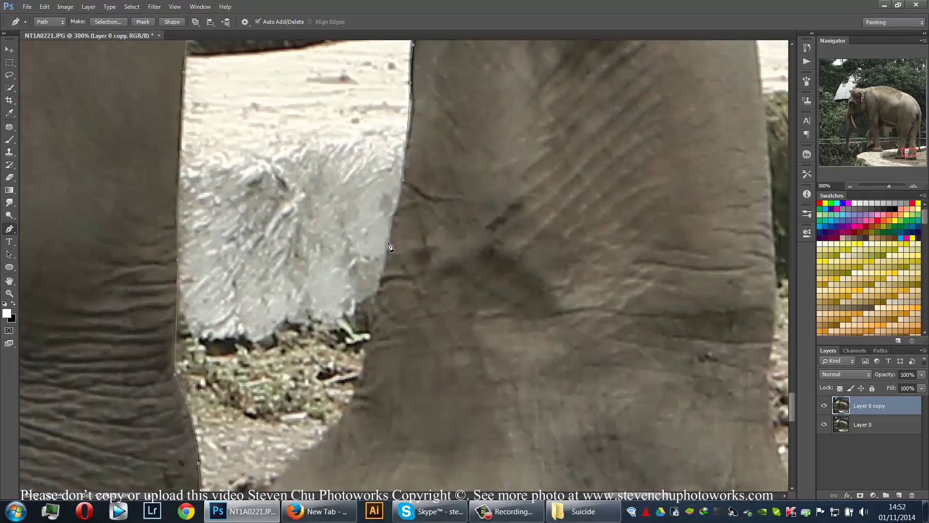
{"action": "left_click_drag", "start_coordinate": [291, 319], "coordinate": [376, 121]}
{"action": "left_click_drag", "start_coordinate": [464, 122], "coordinate": [459, 141]}
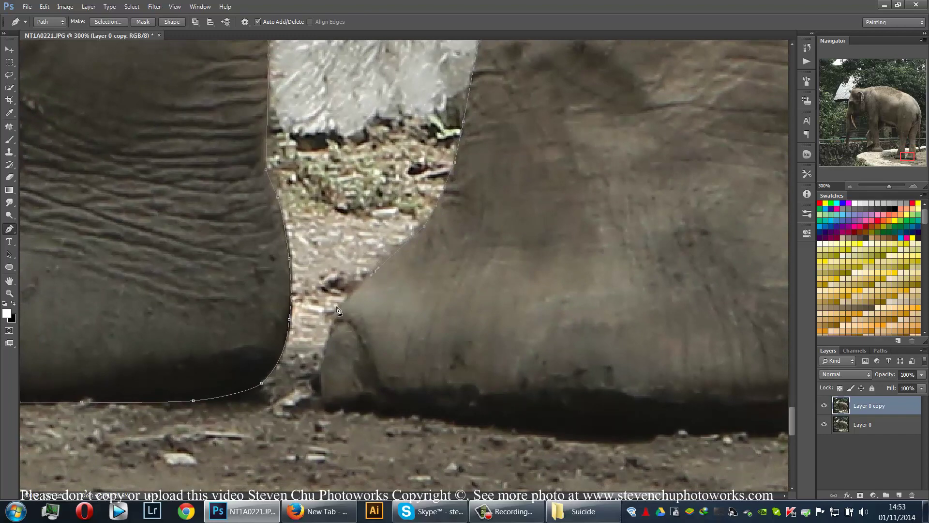
{"action": "left_click_drag", "start_coordinate": [328, 411], "coordinate": [335, 411]}
- Trace the path along the sole of the second hind foot
{"action": "left_click_drag", "start_coordinate": [334, 411], "coordinate": [156, 382]}
{"action": "left_click_drag", "start_coordinate": [266, 392], "coordinate": [280, 395]}
{"action": "left_click_drag", "start_coordinate": [403, 412], "coordinate": [420, 414]}
{"action": "left_click_drag", "start_coordinate": [476, 409], "coordinate": [523, 404]}
{"action": "left_click", "coordinate": [577, 405]}
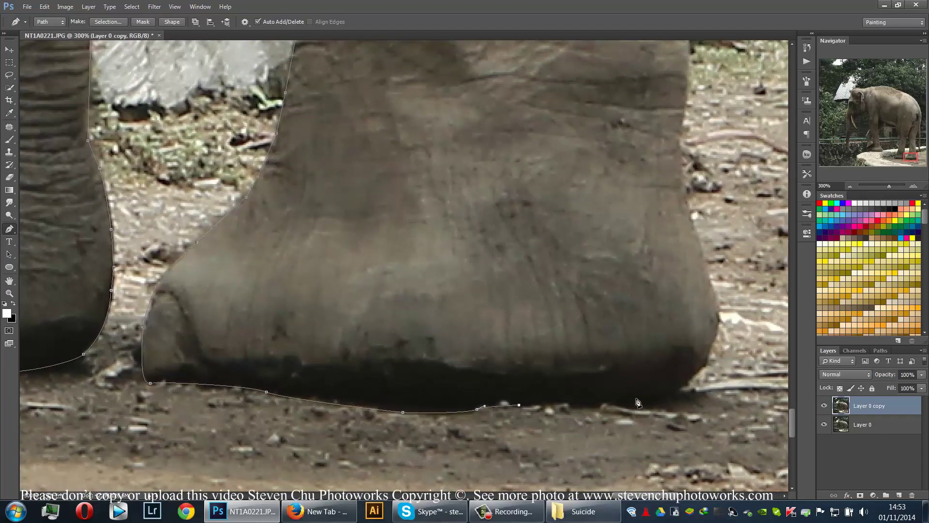
- Curve the path around the second foot's heel and up the lower back edge of that leg
{"action": "mouse_move", "coordinate": [636, 399]}
{"action": "left_mouse_down"}
{"action": "mouse_move", "coordinate": [267, 416]}
{"action": "mouse_move", "coordinate": [318, 397]}
{"action": "left_mouse_up"}
{"action": "left_click", "coordinate": [337, 382]}
{"action": "left_click_drag", "start_coordinate": [351, 331], "coordinate": [350, 322]}
{"action": "left_click", "coordinate": [323, 239]}
{"action": "left_click_drag", "start_coordinate": [324, 240], "coordinate": [351, 357]}
{"action": "left_click_drag", "start_coordinate": [338, 308], "coordinate": [337, 282]}
{"action": "left_click_drag", "start_coordinate": [352, 198], "coordinate": [349, 349]}
{"action": "left_click", "coordinate": [342, 287]}
{"action": "left_click_drag", "start_coordinate": [349, 264], "coordinate": [340, 367]}
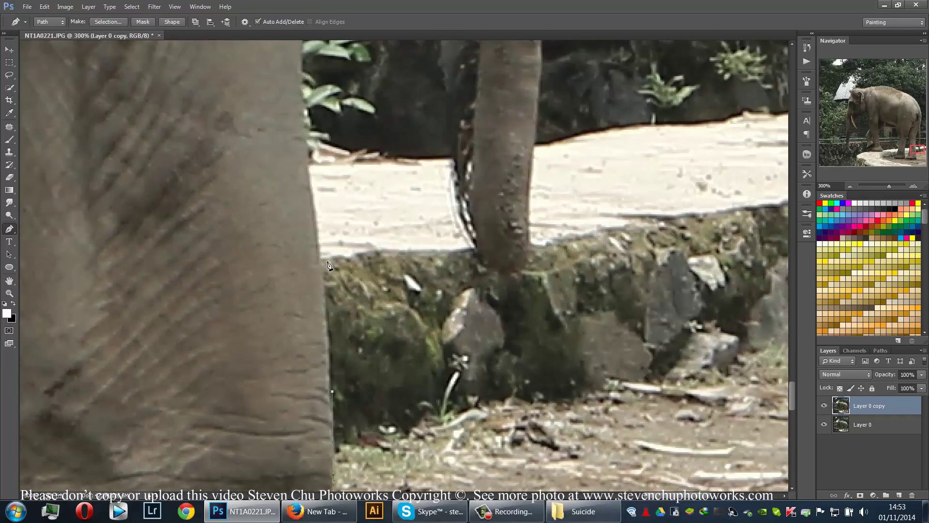
- Trace the back edge of the second hind leg from the mossy ledge up along the dark stone wall
{"action": "left_click", "coordinate": [316, 255]}
{"action": "left_click_drag", "start_coordinate": [322, 252], "coordinate": [337, 368]}
{"action": "left_click", "coordinate": [319, 283]}
{"action": "left_click_drag", "start_coordinate": [334, 274], "coordinate": [309, 425]}
{"action": "left_click_drag", "start_coordinate": [285, 323], "coordinate": [286, 290]}
{"action": "left_click_drag", "start_coordinate": [284, 247], "coordinate": [286, 233]}
{"action": "left_click_drag", "start_coordinate": [304, 242], "coordinate": [340, 389]}
{"action": "left_click_drag", "start_coordinate": [319, 249], "coordinate": [317, 236]}
{"action": "left_click_drag", "start_coordinate": [313, 192], "coordinate": [319, 168]}
- Continue the path up the back edge of the second hind leg, past the green railing
{"action": "left_click_drag", "start_coordinate": [337, 157], "coordinate": [330, 359]}
{"action": "left_click_drag", "start_coordinate": [318, 295], "coordinate": [317, 261]}
{"action": "key", "text": "ctrl+z"}
{"action": "left_click_drag", "start_coordinate": [316, 338], "coordinate": [318, 303]}
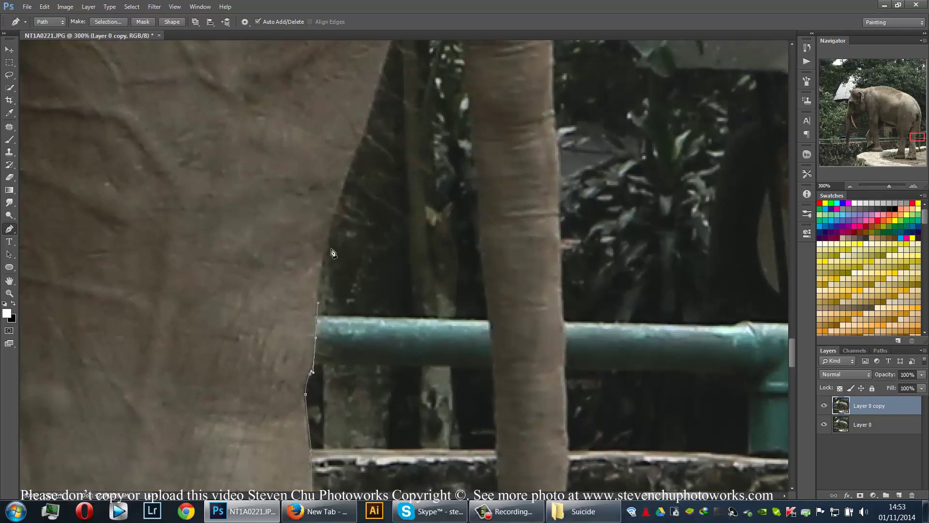
{"action": "left_click", "coordinate": [328, 244]}
{"action": "key", "text": "ctrl+z"}
{"action": "left_click_drag", "start_coordinate": [323, 250], "coordinate": [330, 223]}
- Extend the path up the back of the thigh to where it meets the tail
{"action": "left_click_drag", "start_coordinate": [406, 133], "coordinate": [382, 271]}
{"action": "left_click_drag", "start_coordinate": [357, 208], "coordinate": [331, 398]}
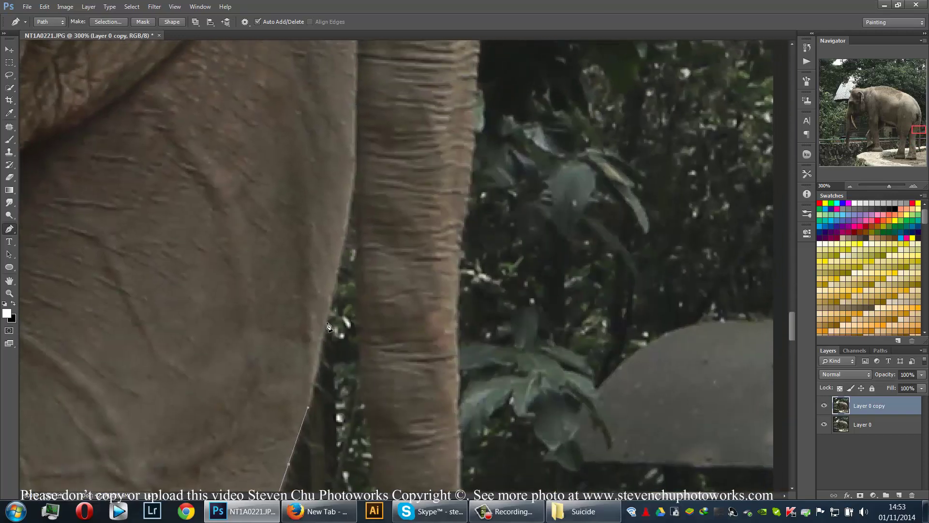
{"action": "left_click_drag", "start_coordinate": [327, 323], "coordinate": [346, 235]}
{"action": "key", "text": "ctrl+z"}
{"action": "left_click_drag", "start_coordinate": [313, 393], "coordinate": [318, 370]}
{"action": "left_click_drag", "start_coordinate": [342, 246], "coordinate": [354, 179]}
- Turn the path onto the tail and trace its inner edge down toward the green railing
{"action": "left_click_drag", "start_coordinate": [356, 269], "coordinate": [356, 274]}
{"action": "left_click_drag", "start_coordinate": [358, 317], "coordinate": [358, 325]}
{"action": "left_click_drag", "start_coordinate": [372, 426], "coordinate": [345, 290]}
{"action": "left_click_drag", "start_coordinate": [349, 396], "coordinate": [331, 240]}
{"action": "left_click", "coordinate": [337, 248]}
{"action": "left_click_drag", "start_coordinate": [341, 322], "coordinate": [343, 344]}
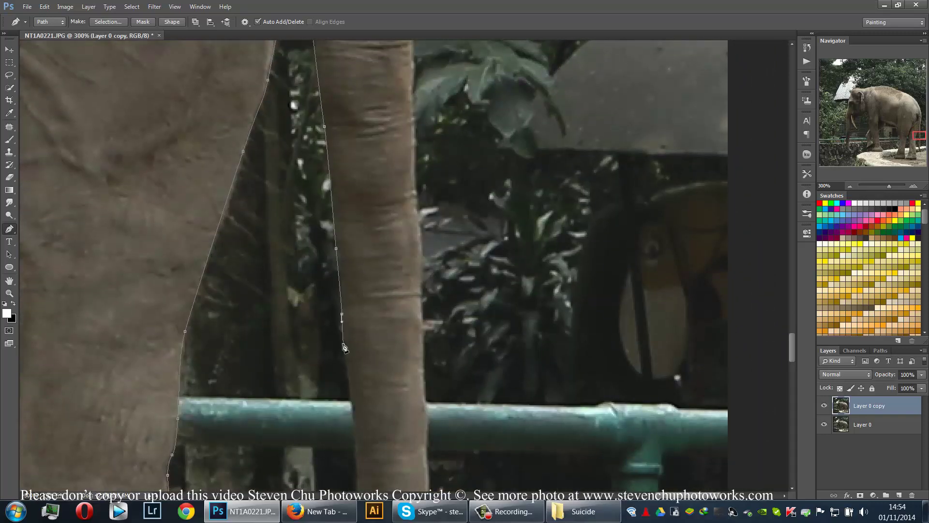
- Trace the tail's inner edge down past the stone wall and around the tail tip
{"action": "left_click_drag", "start_coordinate": [359, 479], "coordinate": [366, 187]}
{"action": "left_click_drag", "start_coordinate": [365, 181], "coordinate": [365, 192]}
{"action": "left_click_drag", "start_coordinate": [368, 406], "coordinate": [400, 205]}
{"action": "left_click", "coordinate": [399, 202]}
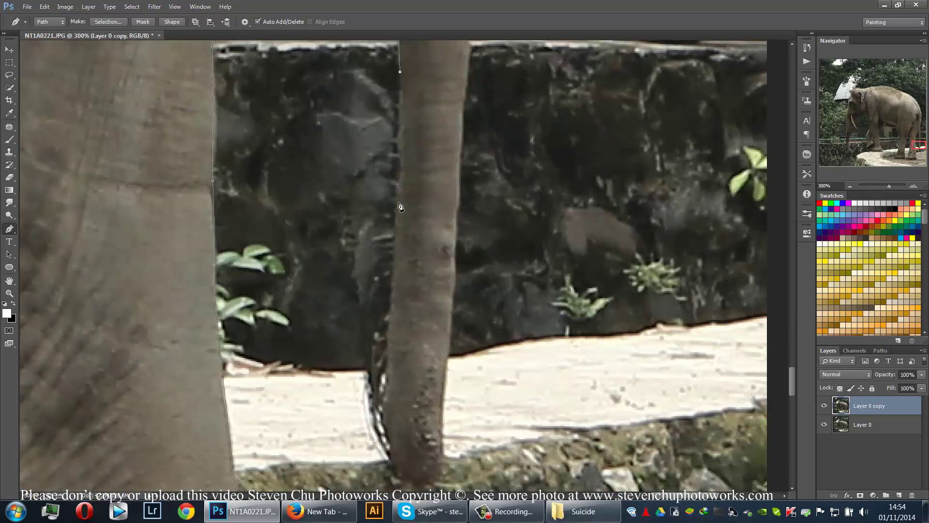
{"action": "left_click_drag", "start_coordinate": [383, 327], "coordinate": [390, 150]}
{"action": "left_click", "coordinate": [395, 155]}
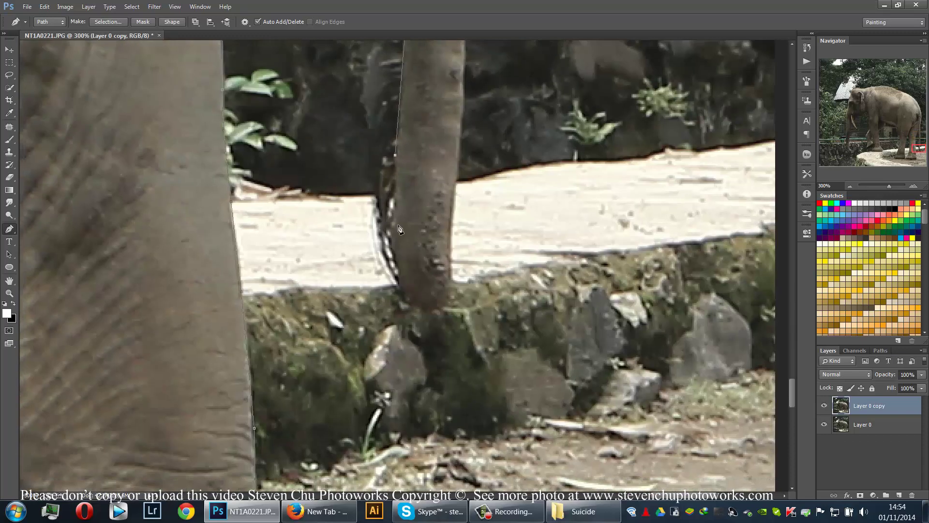
{"action": "left_click", "coordinate": [381, 254]}
{"action": "left_click_drag", "start_coordinate": [409, 303], "coordinate": [450, 298]}
- Trace the tail's outer edge up from the tip, past the pale ledge and along the stone wall
{"action": "left_click", "coordinate": [456, 183]}
{"action": "left_click_drag", "start_coordinate": [466, 101], "coordinate": [437, 316]}
{"action": "left_click", "coordinate": [433, 312]}
{"action": "left_click", "coordinate": [436, 231]}
{"action": "left_click_drag", "start_coordinate": [463, 190], "coordinate": [454, 298]}
{"action": "left_click", "coordinate": [435, 249]}
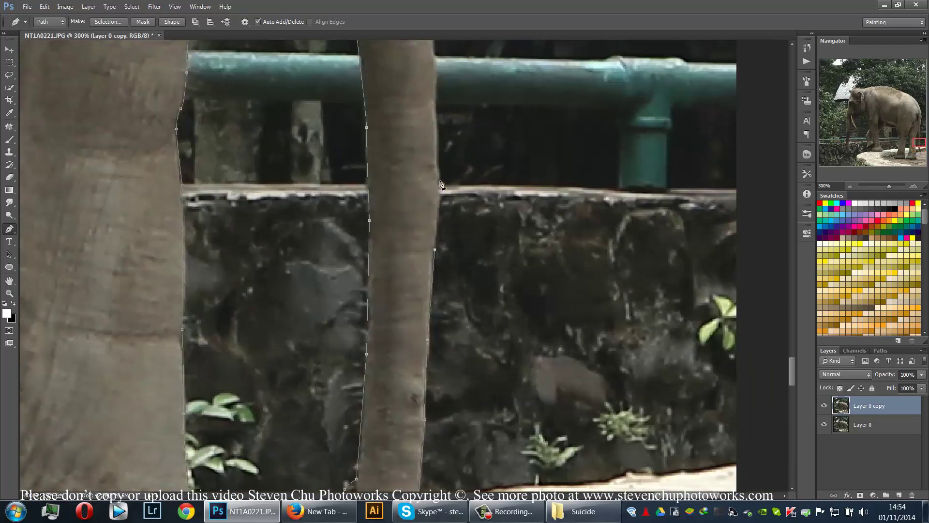
- Continue the path up the tail's outer edge from the top of the stone wall past the green railing
{"action": "left_click", "coordinate": [439, 181]}
{"action": "left_click", "coordinate": [437, 136]}
{"action": "left_click_drag", "start_coordinate": [458, 157], "coordinate": [469, 392]}
{"action": "left_click", "coordinate": [447, 300]}
{"action": "left_click_drag", "start_coordinate": [450, 194], "coordinate": [447, 319]}
{"action": "left_click", "coordinate": [438, 312]}
- Extend the path up the tail's outer edge beside the rounded grey shape in the background
{"action": "left_click", "coordinate": [439, 249]}
{"action": "left_click_drag", "start_coordinate": [456, 250], "coordinate": [454, 364]}
{"action": "left_click_drag", "start_coordinate": [431, 304], "coordinate": [431, 289]}
{"action": "left_click", "coordinate": [430, 263]}
{"action": "left_click_drag", "start_coordinate": [419, 218], "coordinate": [406, 320]}
{"action": "left_click", "coordinate": [405, 359]}
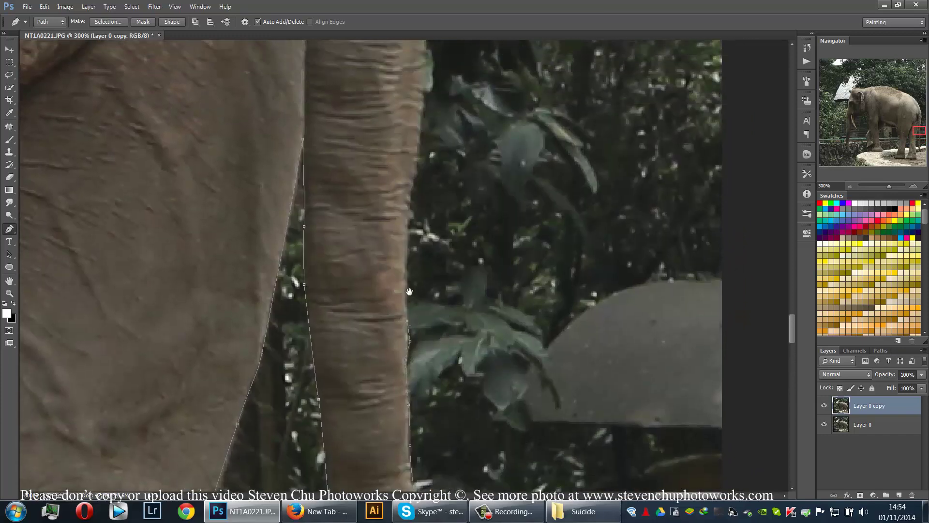
- Trace the tail's outer edge past the large background leaves, undoing the misplaced points
{"action": "left_click_drag", "start_coordinate": [425, 272], "coordinate": [431, 308]}
{"action": "left_click", "coordinate": [432, 290]}
{"action": "left_click_drag", "start_coordinate": [457, 186], "coordinate": [443, 301]}
{"action": "key", "text": "ctrl+z"}
{"action": "left_click", "coordinate": [440, 321]}
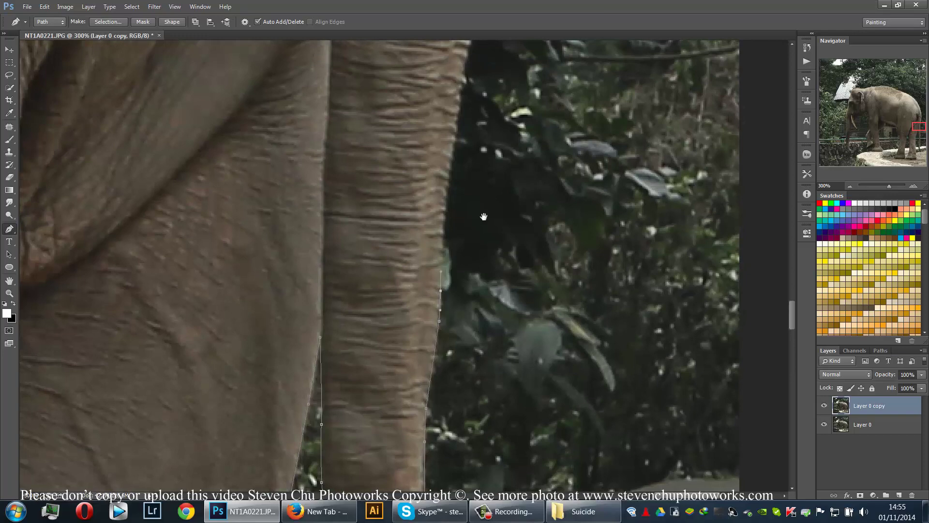
{"action": "left_click_drag", "start_coordinate": [484, 216], "coordinate": [472, 407]}
{"action": "left_click_drag", "start_coordinate": [453, 276], "coordinate": [452, 268]}
{"action": "mouse_move", "coordinate": [454, 356]}
{"action": "left_mouse_down"}
{"action": "mouse_move", "coordinate": [446, 486]}
{"action": "mouse_move", "coordinate": [442, 357]}
{"action": "left_mouse_up"}
{"action": "key", "text": "ctrl+z"}
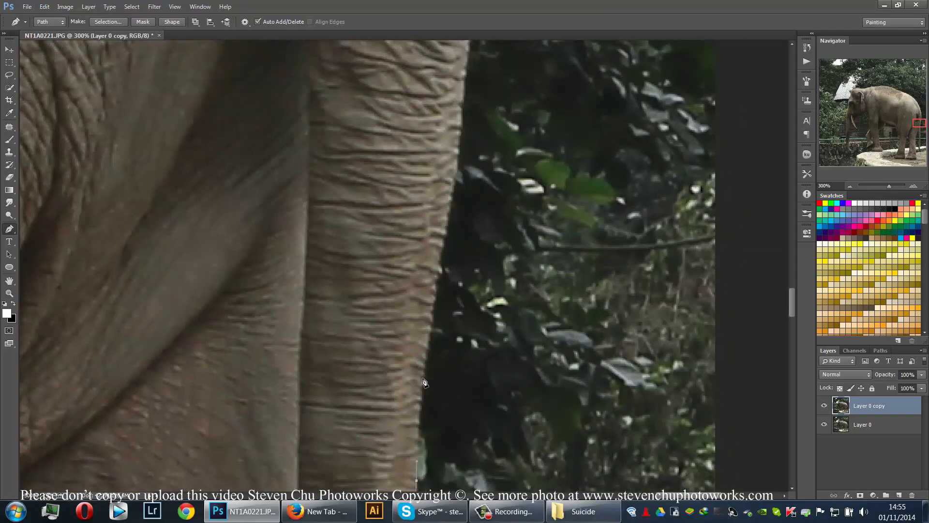
- Extend the path up the outer edge of the tail's wrinkled upper section
{"action": "left_click", "coordinate": [424, 382]}
{"action": "left_click", "coordinate": [432, 322]}
{"action": "left_click", "coordinate": [437, 290]}
{"action": "left_click_drag", "start_coordinate": [458, 175], "coordinate": [431, 429]}
{"action": "left_click", "coordinate": [446, 281]}
{"action": "left_click", "coordinate": [444, 317]}
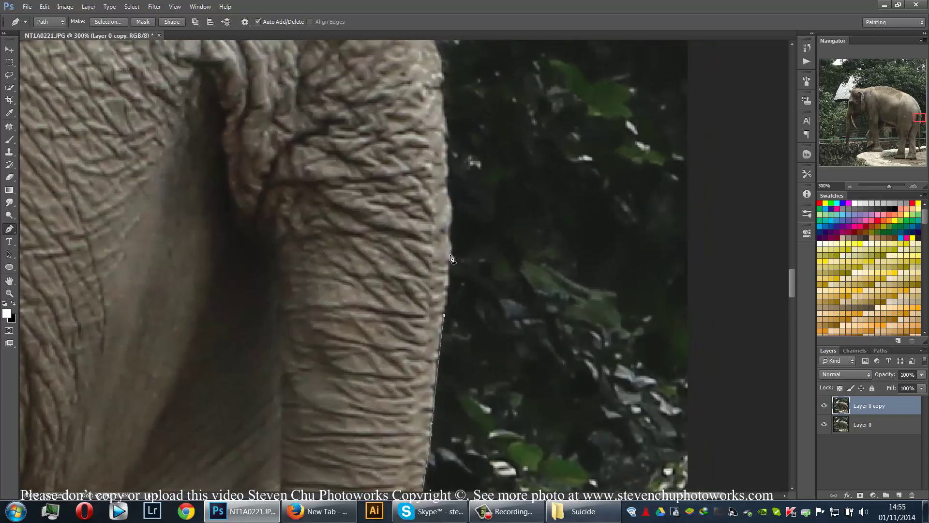
- Trace the outer edge around the creased tail base where it joins the rump
{"action": "left_click", "coordinate": [450, 256]}
{"action": "left_click_drag", "start_coordinate": [458, 261], "coordinate": [452, 341]}
{"action": "left_click", "coordinate": [444, 344]}
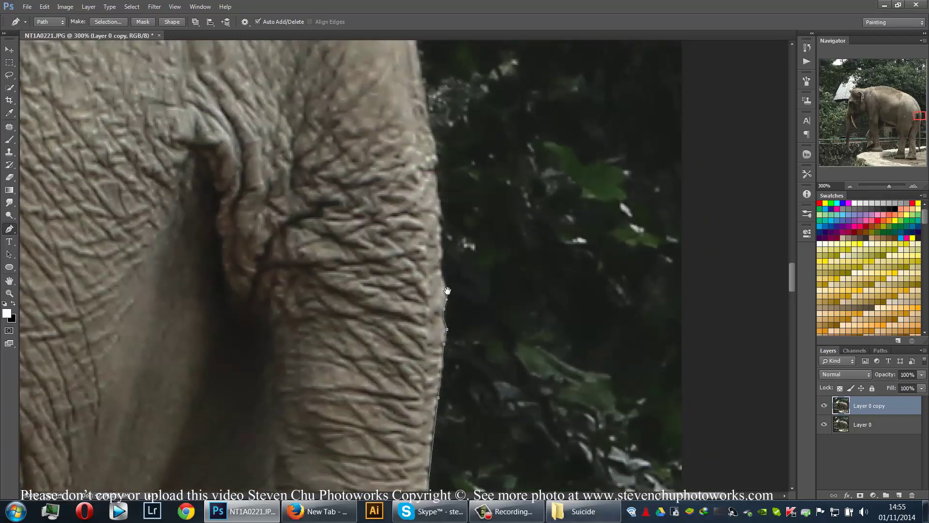
{"action": "left_click_drag", "start_coordinate": [447, 291], "coordinate": [439, 346]}
{"action": "left_click", "coordinate": [436, 329]}
{"action": "left_click", "coordinate": [433, 309]}
{"action": "left_click", "coordinate": [432, 250]}
{"action": "left_click_drag", "start_coordinate": [432, 239], "coordinate": [440, 320]}
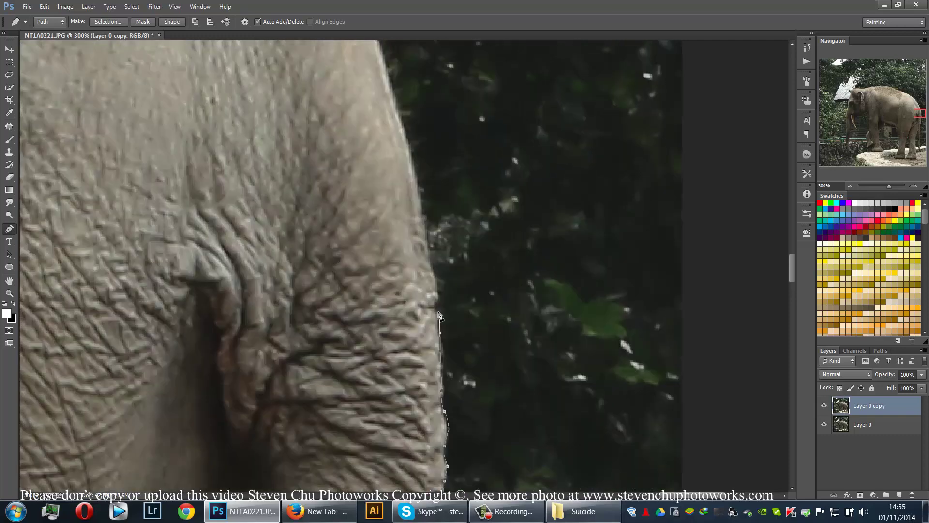
- Continue the path from the tail base up the smooth rear edge of the rump
{"action": "left_click", "coordinate": [436, 310]}
{"action": "left_click", "coordinate": [438, 296]}
{"action": "left_click", "coordinate": [433, 267]}
{"action": "left_click_drag", "start_coordinate": [427, 255], "coordinate": [452, 346]}
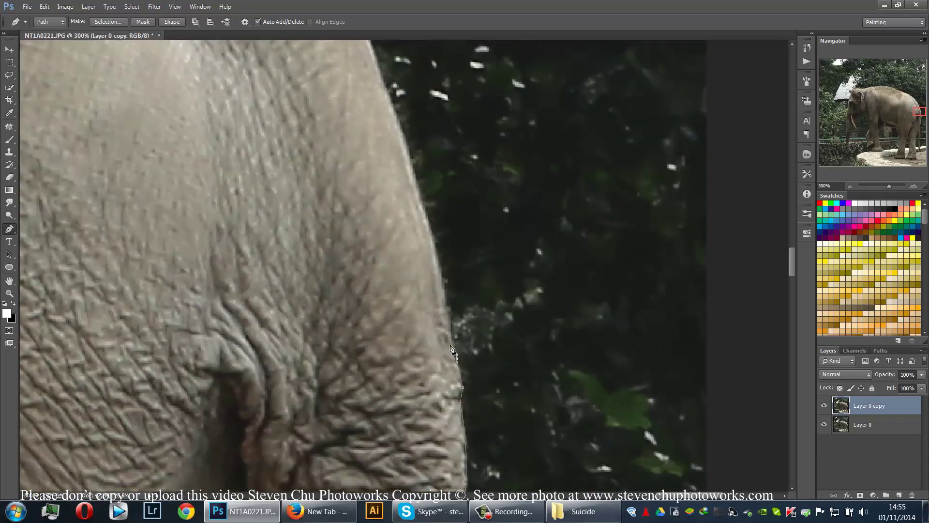
{"action": "left_click_drag", "start_coordinate": [437, 257], "coordinate": [462, 356]}
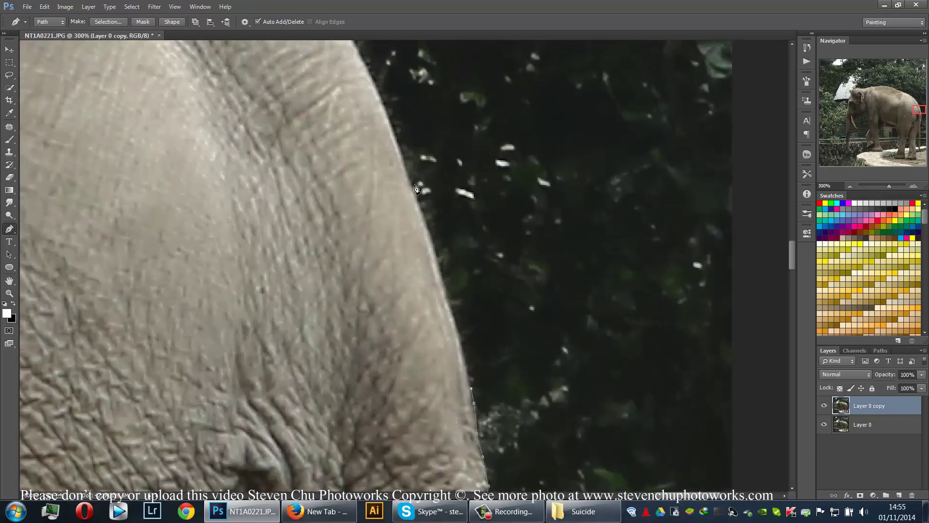
{"action": "left_click_drag", "start_coordinate": [413, 187], "coordinate": [452, 285]}
- Curve the path around the upper rump, keeping it inside the bristly hairs
{"action": "left_click_drag", "start_coordinate": [384, 143], "coordinate": [506, 323]}
{"action": "left_click", "coordinate": [384, 144], "text": "alt"}
{"action": "left_click", "coordinate": [365, 107]}
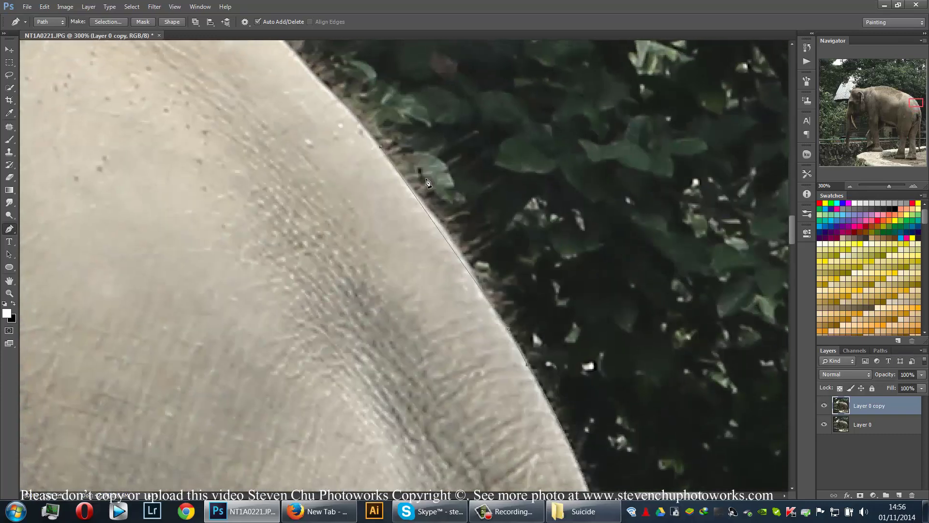
{"action": "left_click_drag", "start_coordinate": [452, 234], "coordinate": [443, 223]}
{"action": "left_click_drag", "start_coordinate": [356, 182], "coordinate": [576, 379]}
{"action": "left_click_drag", "start_coordinate": [554, 311], "coordinate": [504, 291]}
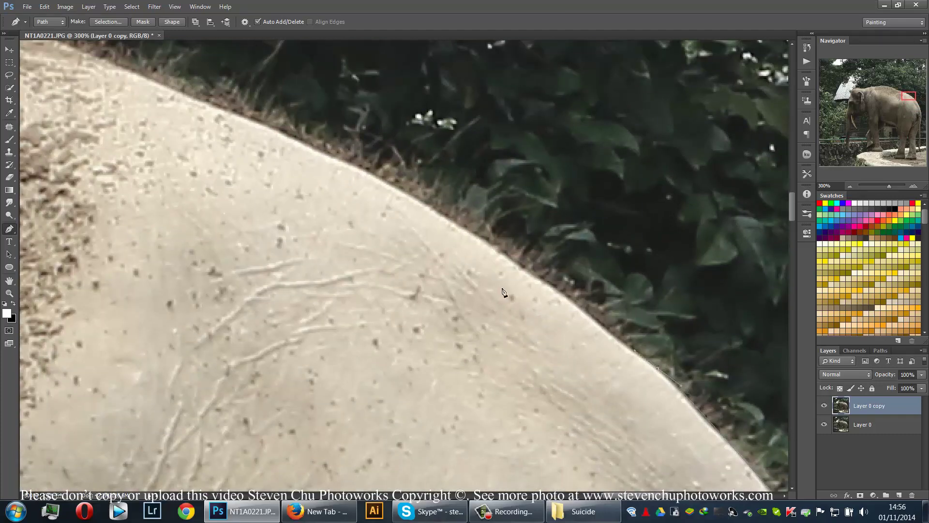
- Trace the sloping rear of the back from the rump up to the dirt-covered area
{"action": "left_click_drag", "start_coordinate": [390, 231], "coordinate": [538, 268]}
{"action": "left_click_drag", "start_coordinate": [377, 198], "coordinate": [497, 302]}
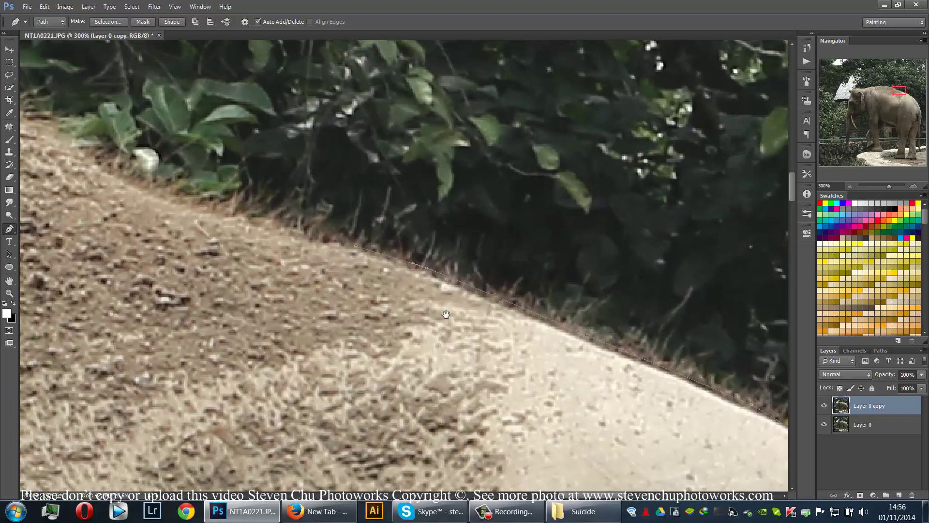
{"action": "left_click_drag", "start_coordinate": [371, 249], "coordinate": [645, 378]}
{"action": "left_click_drag", "start_coordinate": [274, 234], "coordinate": [656, 368]}
{"action": "left_click_drag", "start_coordinate": [406, 273], "coordinate": [372, 266]}
{"action": "left_click", "coordinate": [326, 262]}
- Continue the path across the highest, dirt-covered part of the back
{"action": "left_click_drag", "start_coordinate": [307, 253], "coordinate": [561, 297]}
{"action": "left_click", "coordinate": [439, 286]}
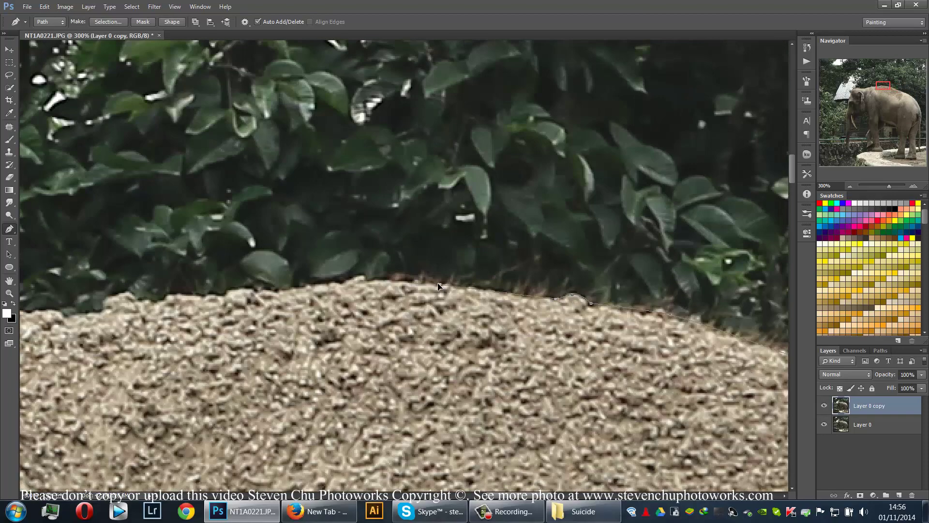
{"action": "left_click", "coordinate": [332, 285]}
{"action": "left_click_drag", "start_coordinate": [205, 296], "coordinate": [501, 294]}
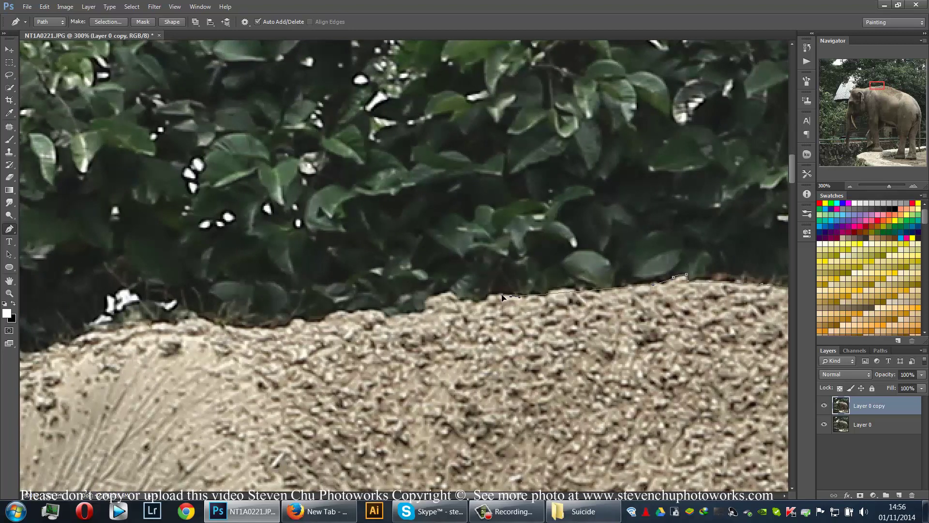
{"action": "left_click", "coordinate": [492, 293]}
{"action": "left_click", "coordinate": [482, 298]}
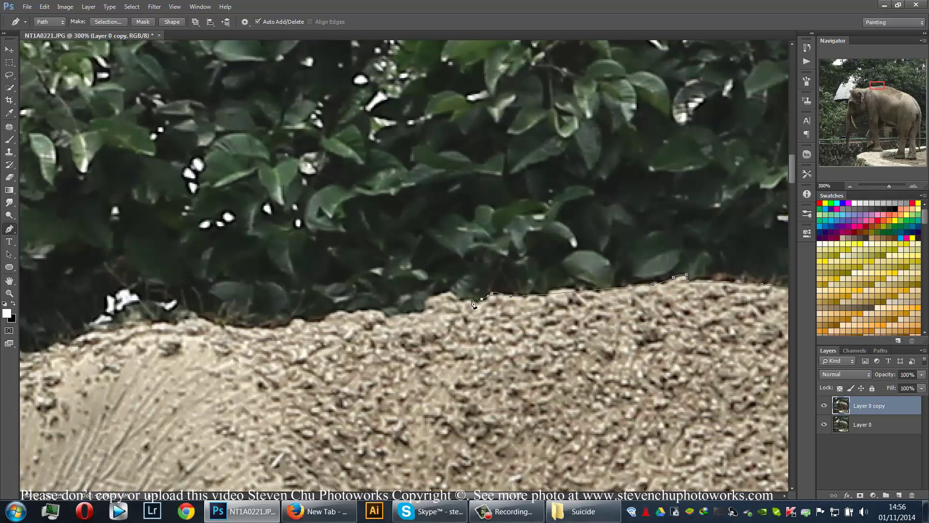
- Trace the uneven front part of the back over the shoulder bump to the start of the neck
{"action": "left_click", "coordinate": [391, 316]}
{"action": "left_click", "coordinate": [348, 312]}
{"action": "left_click", "coordinate": [321, 319]}
{"action": "left_click_drag", "start_coordinate": [371, 312], "coordinate": [565, 321]}
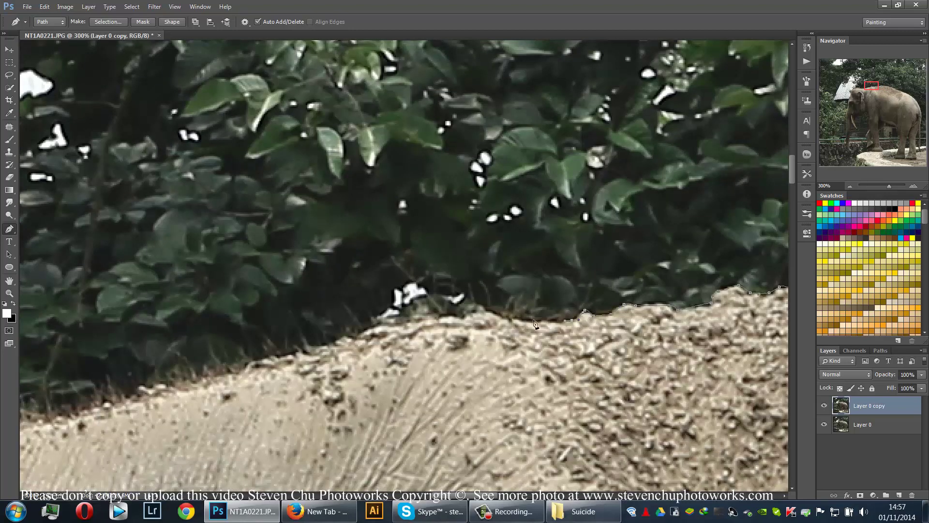
{"action": "left_click", "coordinate": [482, 313]}
{"action": "left_click_drag", "start_coordinate": [405, 325], "coordinate": [488, 294]}
{"action": "left_click", "coordinate": [509, 292]}
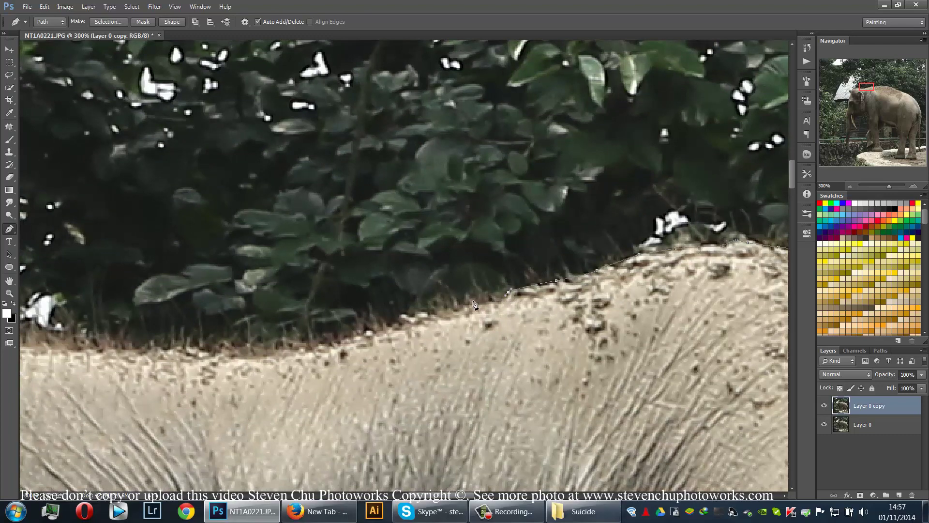
- Extend the path along the neck dip and curve it over the crown of the head
{"action": "left_click_drag", "start_coordinate": [315, 318], "coordinate": [605, 285]}
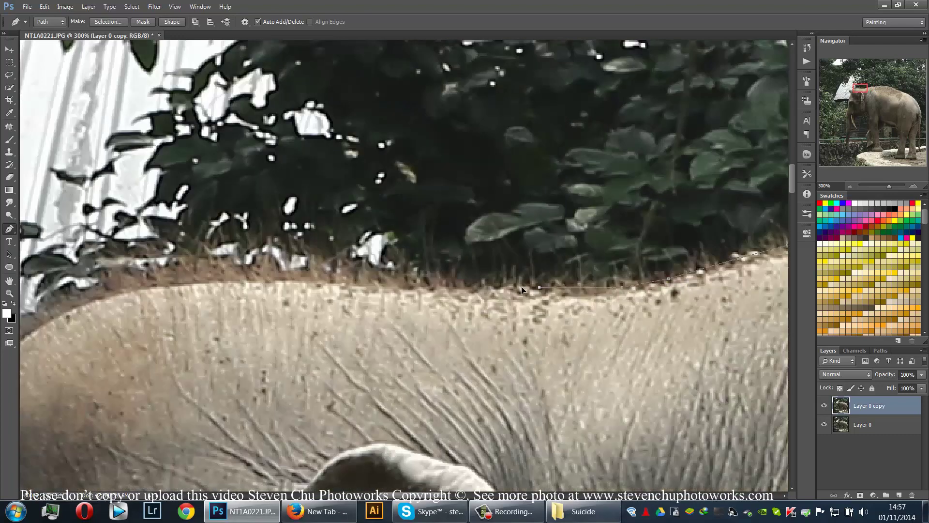
{"action": "left_click_drag", "start_coordinate": [473, 290], "coordinate": [650, 284]}
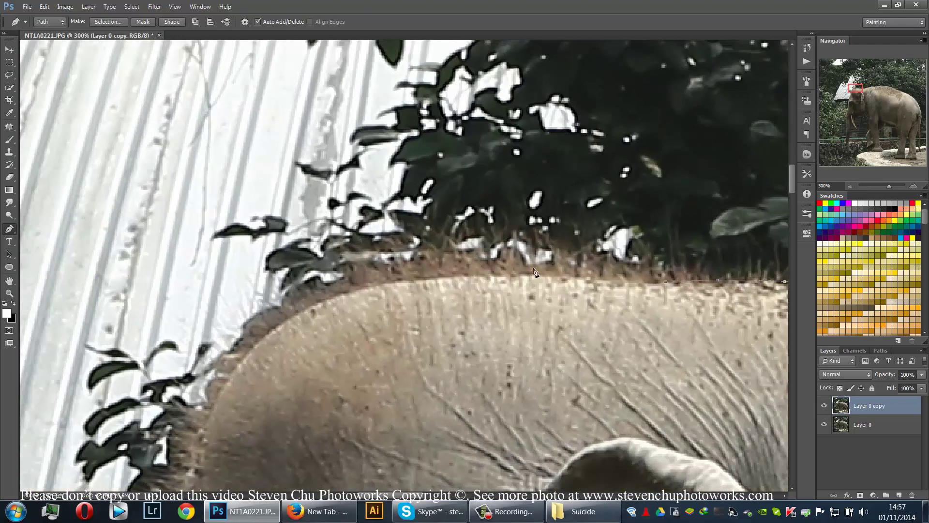
{"action": "left_click_drag", "start_coordinate": [216, 360], "coordinate": [198, 385]}
{"action": "key", "text": "ctrl+z"}
{"action": "left_click_drag", "start_coordinate": [293, 311], "coordinate": [235, 365]}
{"action": "left_click_drag", "start_coordinate": [344, 214], "coordinate": [483, 121]}
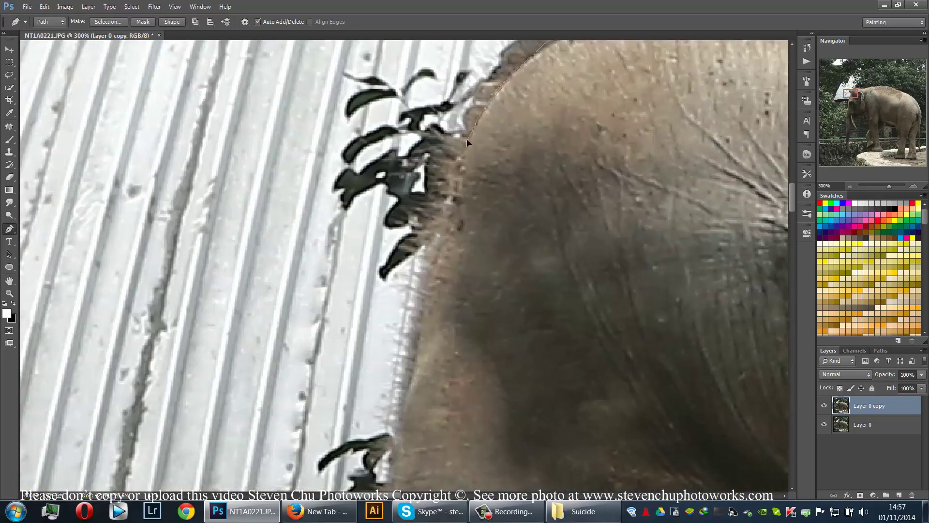
- Trace the forehead down past the corrugated roof and the small dark leaves
{"action": "left_click_drag", "start_coordinate": [415, 288], "coordinate": [481, 94]}
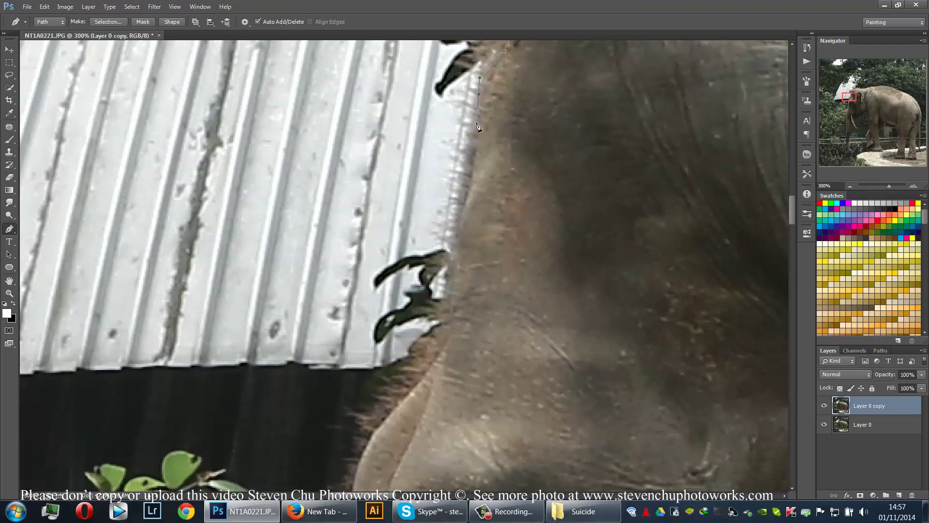
{"action": "left_click_drag", "start_coordinate": [460, 221], "coordinate": [457, 234]}
{"action": "left_click_drag", "start_coordinate": [455, 249], "coordinate": [552, 105]}
{"action": "left_click_drag", "start_coordinate": [548, 146], "coordinate": [547, 160]}
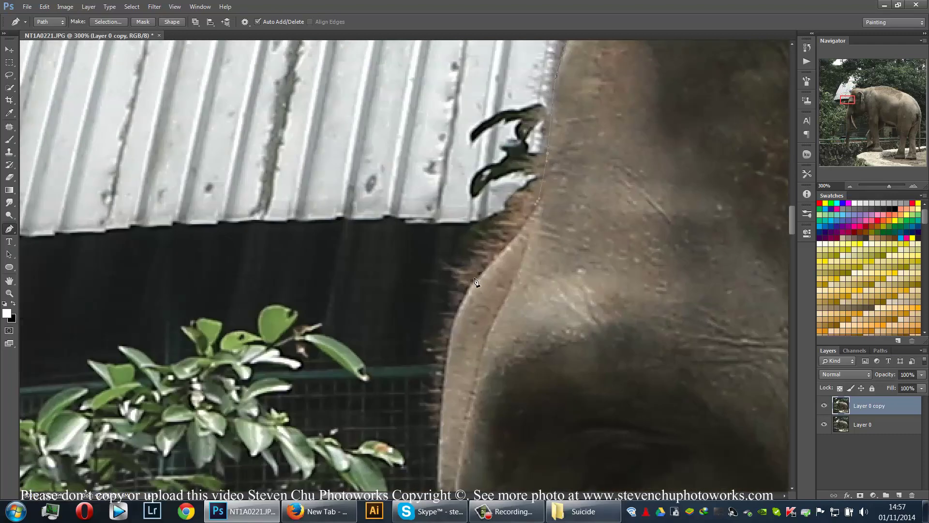
- Trace the protruding brow edge down to the top of the trunk, past the green fence rails
{"action": "left_click_drag", "start_coordinate": [477, 283], "coordinate": [504, 41]}
{"action": "left_click_drag", "start_coordinate": [469, 142], "coordinate": [470, 174]}
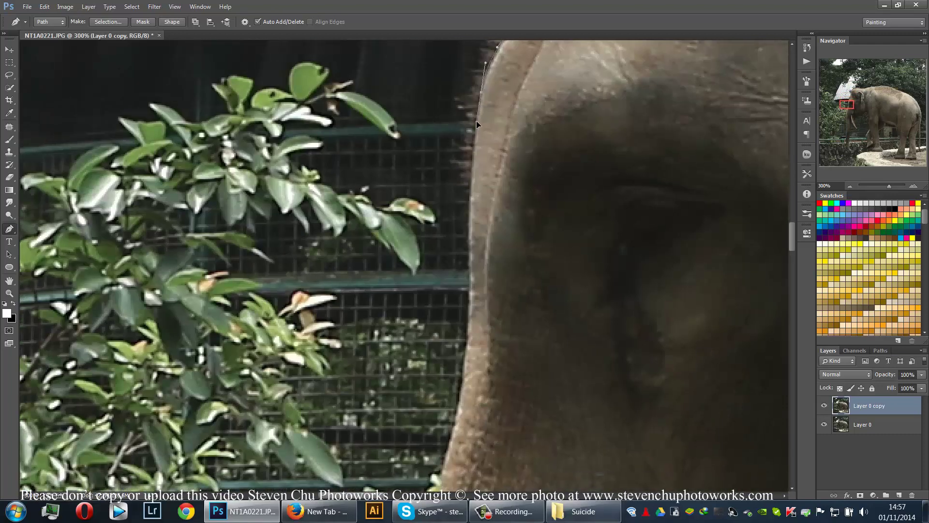
{"action": "left_click_drag", "start_coordinate": [470, 209], "coordinate": [475, 177]}
{"action": "left_click_drag", "start_coordinate": [475, 166], "coordinate": [475, 181]}
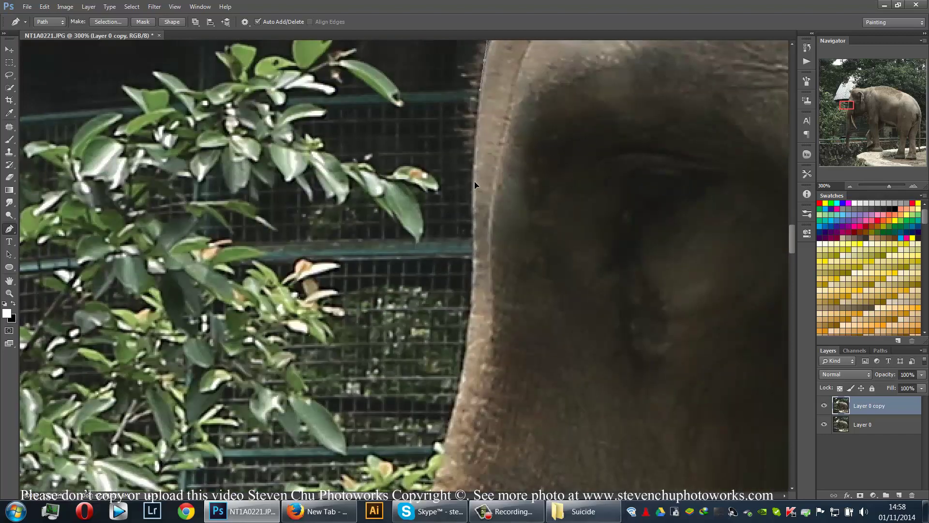
{"action": "left_click", "coordinate": [470, 314]}
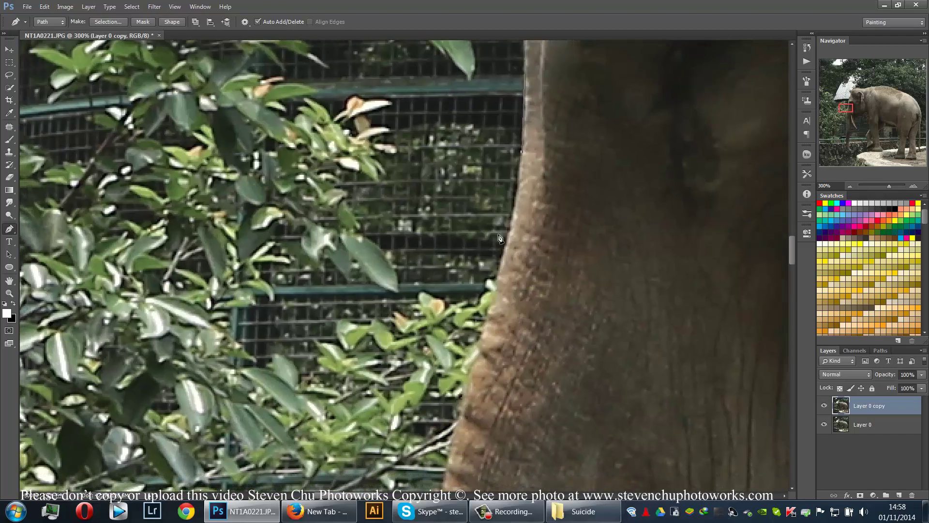
- Continue the path down the front edge of the upper trunk beside the leafy bush
{"action": "left_click_drag", "start_coordinate": [506, 247], "coordinate": [501, 263]}
{"action": "left_click", "coordinate": [477, 348]}
{"action": "left_click", "coordinate": [461, 396]}
{"action": "left_click_drag", "start_coordinate": [418, 273], "coordinate": [501, 57]}
{"action": "left_click_drag", "start_coordinate": [525, 276], "coordinate": [469, 154]}
{"action": "left_click_drag", "start_coordinate": [457, 269], "coordinate": [455, 294]}
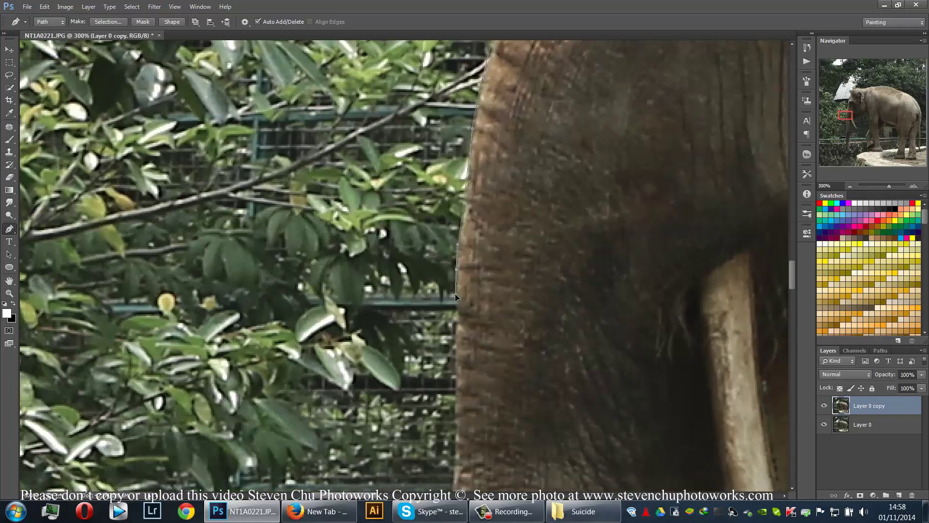
- Extend the path down the trunk's front edge past the mesh fence, slanted sign and green railing
{"action": "scroll", "coordinate": [459, 334], "scroll_direction": "down", "scroll_amount": 8}
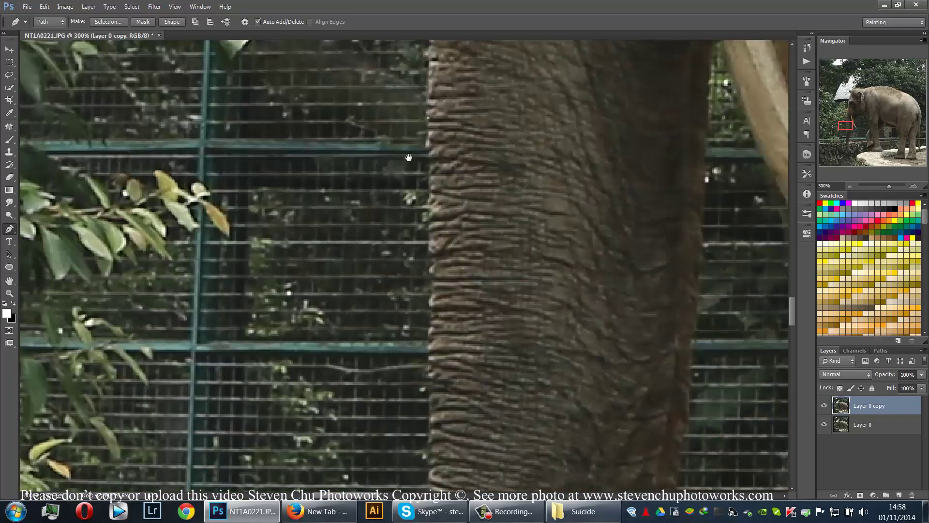
{"action": "scroll", "coordinate": [443, 348], "scroll_direction": "down", "scroll_amount": 5}
{"action": "scroll", "coordinate": [396, 249], "scroll_direction": "down", "scroll_amount": 5}
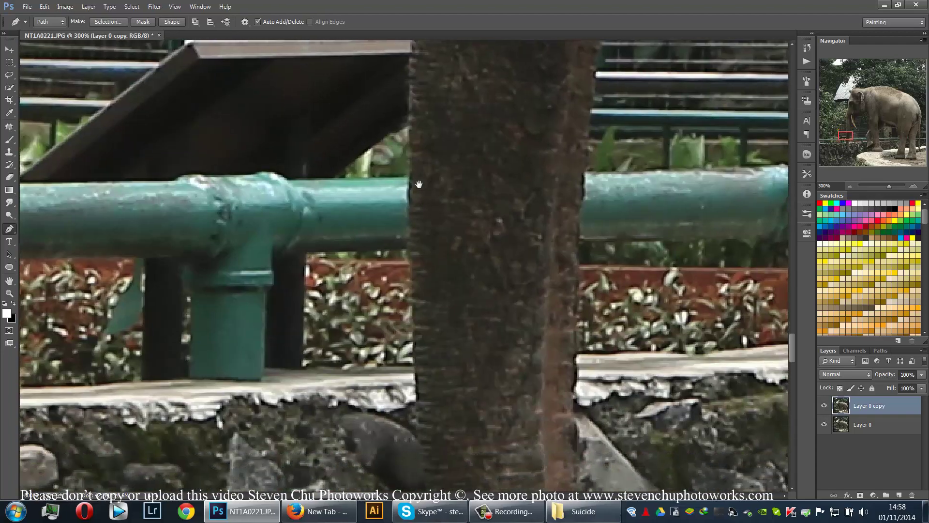
{"action": "scroll", "coordinate": [396, 248], "scroll_direction": "up", "scroll_amount": 2}
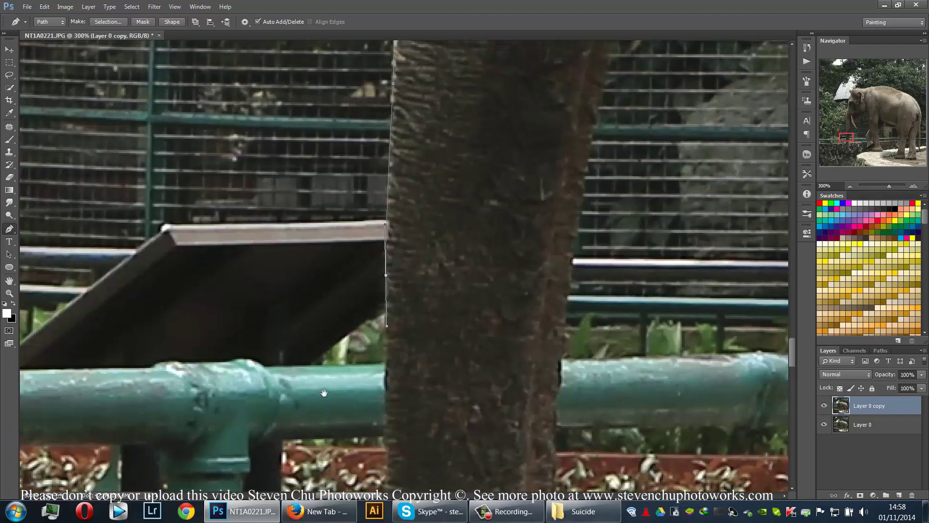
{"action": "scroll", "coordinate": [382, 271], "scroll_direction": "down", "scroll_amount": 6}
{"action": "left_click_drag", "start_coordinate": [371, 286], "coordinate": [375, 371]}
{"action": "key", "text": "ctrl+z"}
{"action": "left_click_drag", "start_coordinate": [368, 239], "coordinate": [362, 173]}
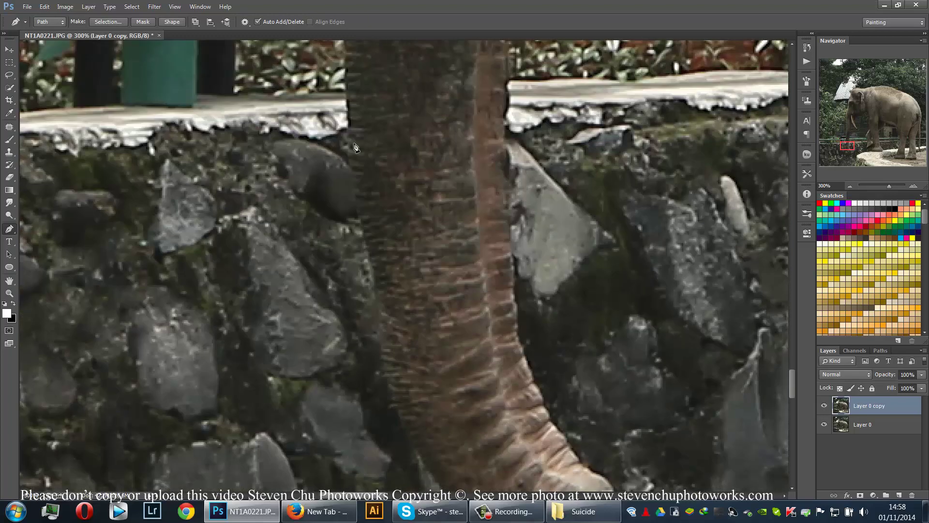
- Trace the lower trunk's front curve along the stone wall to the underside of the trunk tip
{"action": "left_click", "coordinate": [362, 228]}
{"action": "left_click_drag", "start_coordinate": [373, 278], "coordinate": [380, 328]}
{"action": "left_click_drag", "start_coordinate": [537, 377], "coordinate": [507, 242]}
{"action": "left_click_drag", "start_coordinate": [388, 315], "coordinate": [416, 357]}
{"action": "left_click_drag", "start_coordinate": [484, 421], "coordinate": [570, 426]}
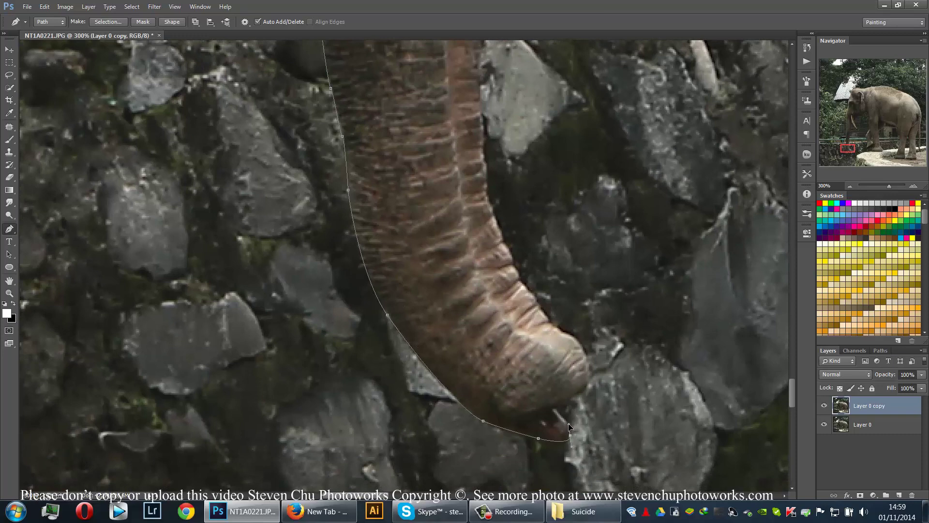
- Trace around the trunk's nostril opening and rounded tip, ending the curve at a corner point
{"action": "left_click", "coordinate": [556, 408]}
{"action": "left_click_drag", "start_coordinate": [589, 388], "coordinate": [590, 380]}
{"action": "left_click_drag", "start_coordinate": [577, 342], "coordinate": [561, 330]}
{"action": "left_click", "coordinate": [577, 341], "text": "alt"}
- Trace the trunk's rear edge up from the tip along the stone wall to just below the ledge
{"action": "left_click_drag", "start_coordinate": [501, 235], "coordinate": [359, 345]}
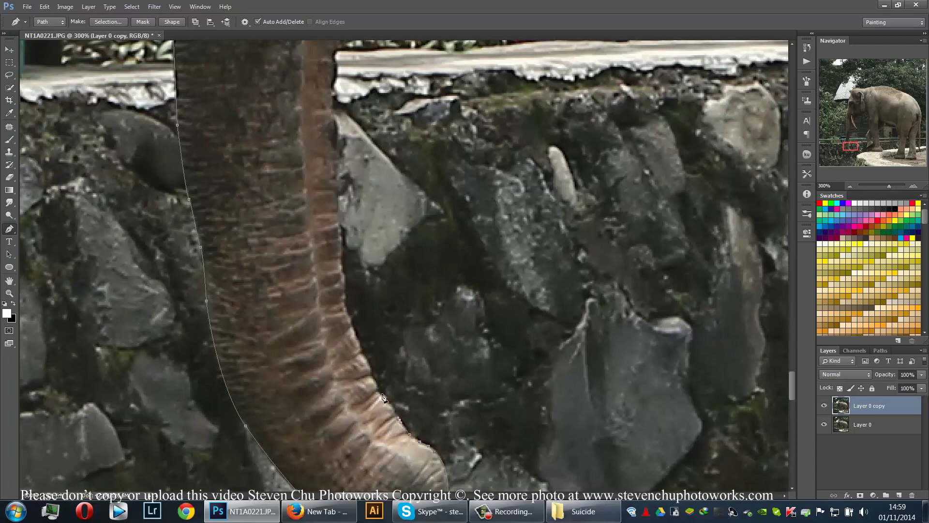
{"action": "left_click", "coordinate": [373, 377]}
{"action": "left_click", "coordinate": [347, 313]}
{"action": "left_click_drag", "start_coordinate": [352, 223], "coordinate": [338, 387]}
{"action": "left_click_drag", "start_coordinate": [322, 343], "coordinate": [319, 284]}
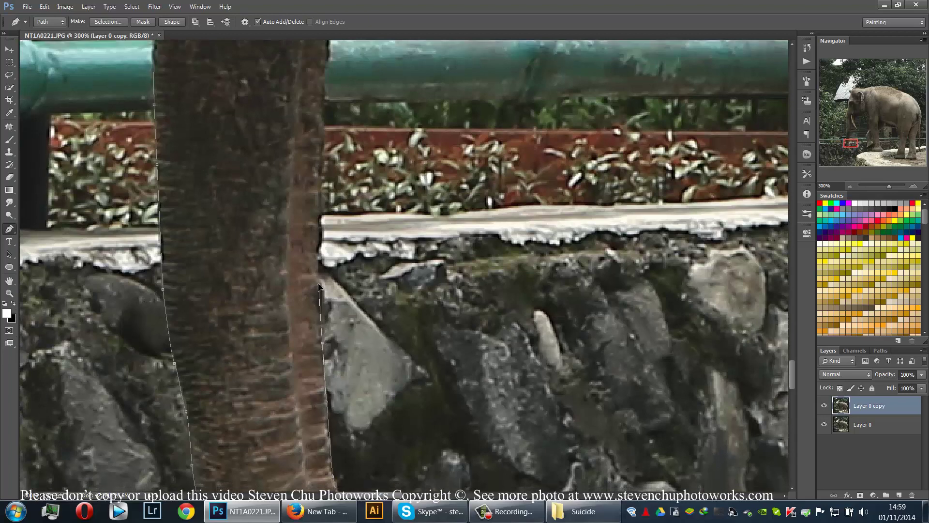
- Continue up the trunk's rear edge past the ledge and red planter to the green railing, replacing a misplaced point
{"action": "left_click", "coordinate": [319, 232]}
{"action": "left_click_drag", "start_coordinate": [326, 94], "coordinate": [328, 296]}
{"action": "left_click", "coordinate": [331, 257]}
{"action": "key", "text": "ctrl+z"}
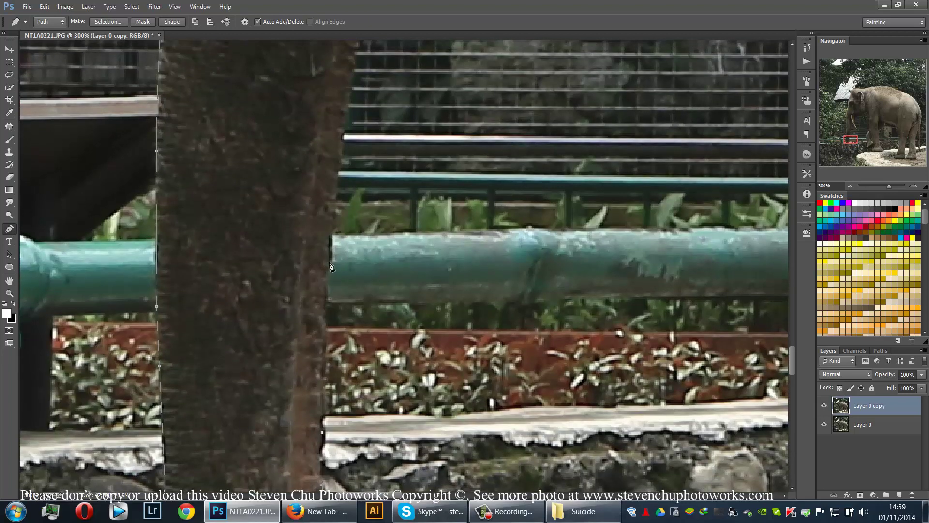
{"action": "left_click_drag", "start_coordinate": [330, 257], "coordinate": [332, 247]}
- Extend the path up the trunk's rear edge from the green railing past the thin rails and mesh fence
{"action": "left_click_drag", "start_coordinate": [335, 208], "coordinate": [323, 303]}
{"action": "left_click", "coordinate": [334, 177]}
{"action": "left_click_drag", "start_coordinate": [348, 104], "coordinate": [333, 290]}
{"action": "left_click", "coordinate": [364, 149]}
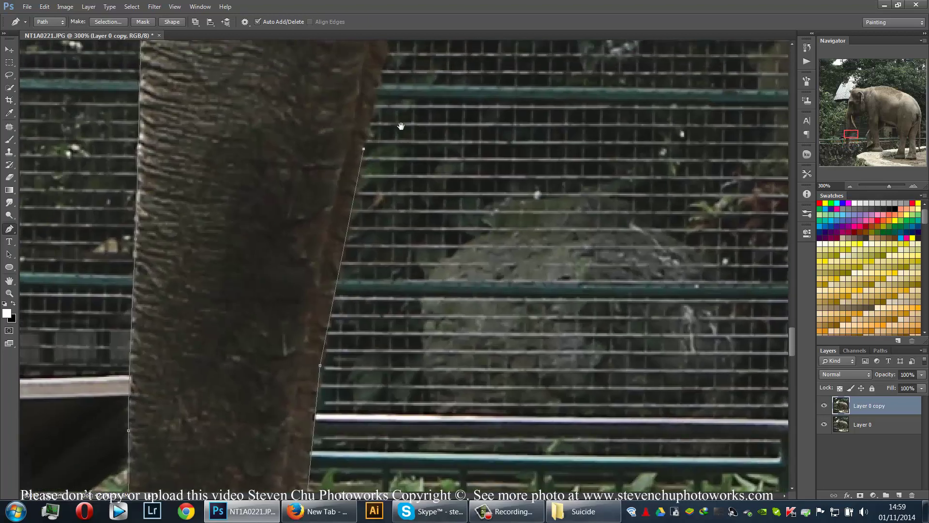
- Extend the path up the trunk's rear edge beside the mesh fence to the near tusk, replacing a misplaced point
{"action": "left_click_drag", "start_coordinate": [369, 100], "coordinate": [341, 230]}
{"action": "left_click", "coordinate": [356, 197]}
{"action": "left_click_drag", "start_coordinate": [369, 78], "coordinate": [383, 234]}
{"action": "left_click", "coordinate": [386, 183]}
{"action": "key", "text": "ctrl+z"}
{"action": "left_click", "coordinate": [393, 69]}
{"action": "left_click_drag", "start_coordinate": [393, 89], "coordinate": [401, 209]}
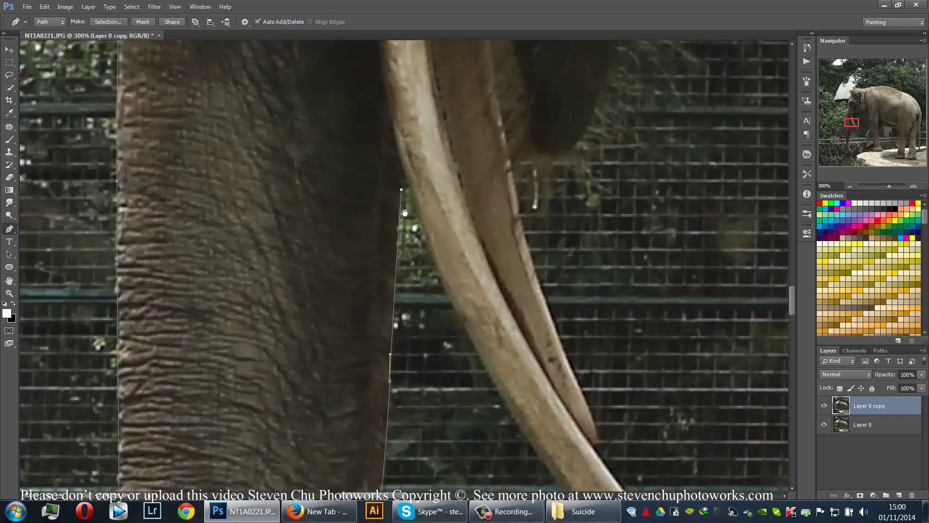
{"action": "left_click", "coordinate": [402, 176]}
- Trace the near tusk's outer edge down to its tip and back up to the far tusk's tip
{"action": "left_click_drag", "start_coordinate": [439, 273], "coordinate": [459, 321]}
{"action": "left_click_drag", "start_coordinate": [571, 477], "coordinate": [473, 307]}
{"action": "left_click_drag", "start_coordinate": [480, 307], "coordinate": [584, 375]}
{"action": "key", "text": "ctrl+z"}
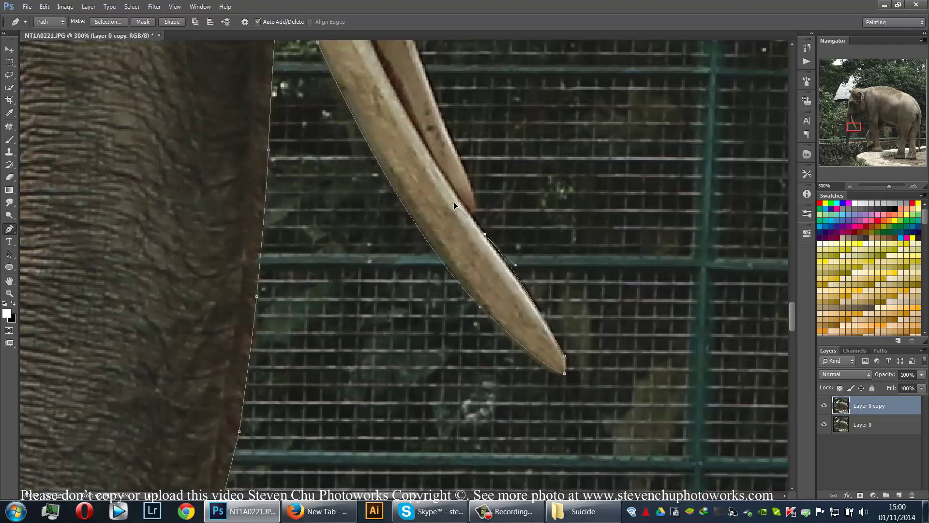
{"action": "left_click_drag", "start_coordinate": [495, 249], "coordinate": [458, 344]}
{"action": "left_click", "coordinate": [495, 249], "text": "alt"}
{"action": "left_click", "coordinate": [475, 217]}
- Trace the far tusk's rear edge up from its tip to the dark mouth area and across its base
{"action": "left_click", "coordinate": [449, 348]}
{"action": "left_click_drag", "start_coordinate": [389, 196], "coordinate": [383, 170]}
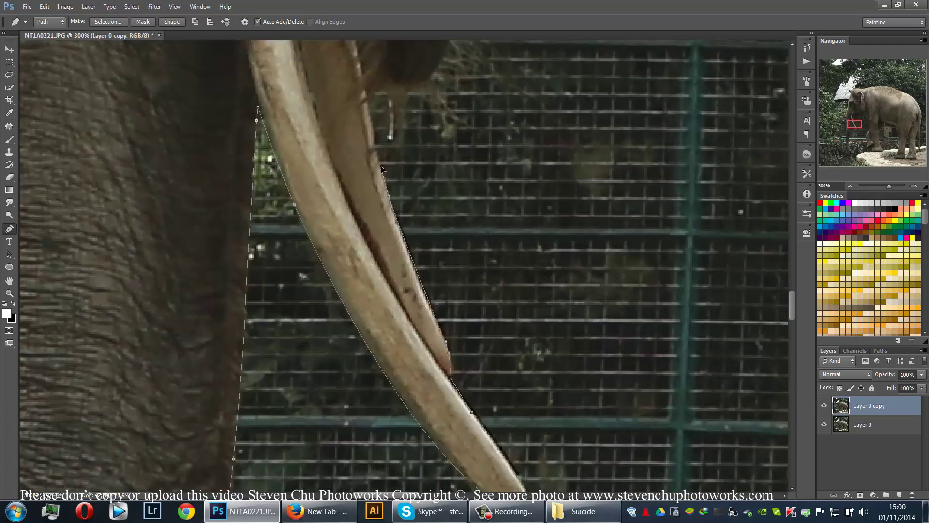
{"action": "left_click_drag", "start_coordinate": [398, 101], "coordinate": [449, 284]}
{"action": "scroll", "coordinate": [440, 266], "scroll_direction": "up", "scroll_amount": 4}
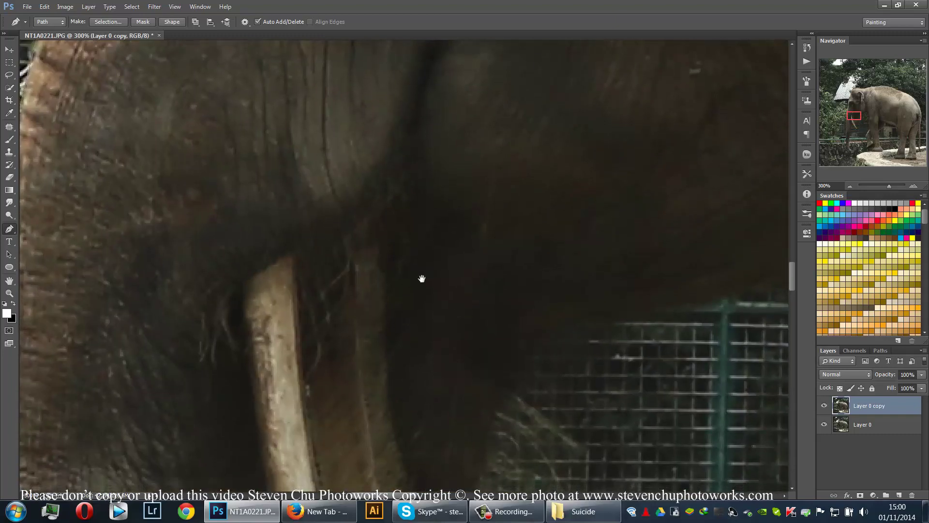
{"action": "left_click_drag", "start_coordinate": [374, 280], "coordinate": [374, 242]}
{"action": "left_click", "coordinate": [373, 193]}
{"action": "left_click", "coordinate": [394, 185]}
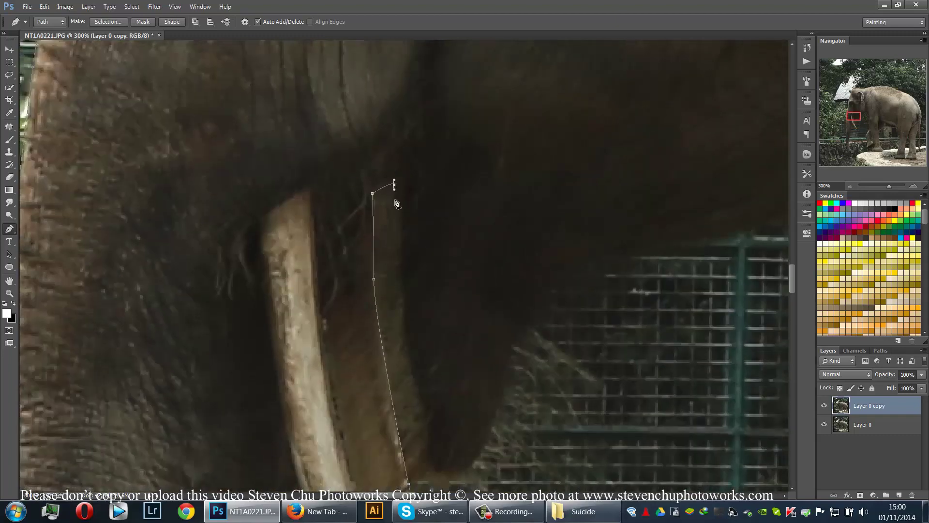
- Trace down the front of the lower lip, around its rounded tip and back up its rear edge
{"action": "left_click", "coordinate": [400, 211]}
{"action": "left_click", "coordinate": [401, 273]}
{"action": "left_click_drag", "start_coordinate": [416, 378], "coordinate": [427, 408]}
{"action": "left_click", "coordinate": [427, 417]}
{"action": "left_click", "coordinate": [423, 449]}
{"action": "left_click_drag", "start_coordinate": [447, 479], "coordinate": [493, 420]}
{"action": "left_click", "coordinate": [510, 359]}
{"action": "left_click_drag", "start_coordinate": [533, 294], "coordinate": [535, 276]}
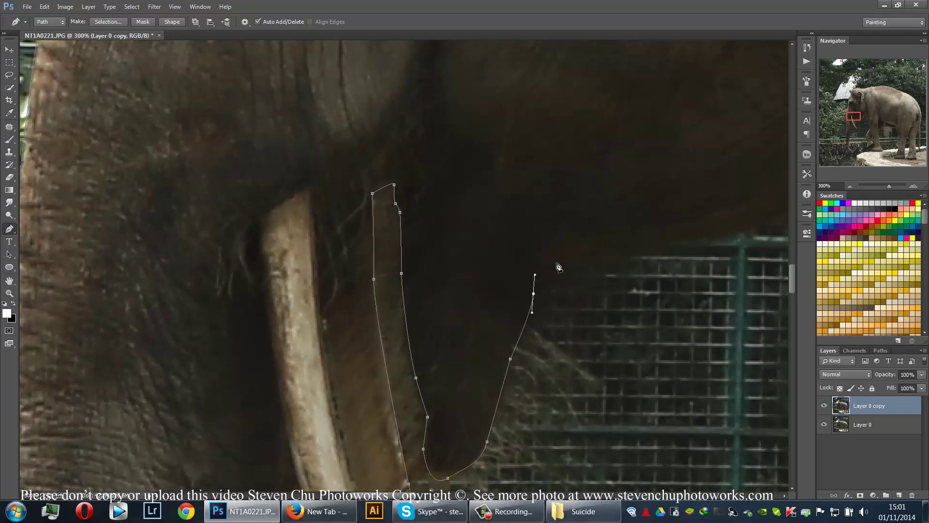
- Trace the underside of the jaw from the lower lip to the top of the leafy gap before the front leg
{"action": "left_click", "coordinate": [558, 263]}
{"action": "left_click_drag", "start_coordinate": [651, 230], "coordinate": [398, 318]}
{"action": "left_click_drag", "start_coordinate": [389, 328], "coordinate": [406, 327]}
{"action": "left_click_drag", "start_coordinate": [481, 319], "coordinate": [512, 311]}
{"action": "left_click", "coordinate": [617, 268]}
{"action": "left_click_drag", "start_coordinate": [624, 271], "coordinate": [354, 405]}
{"action": "left_click_drag", "start_coordinate": [394, 367], "coordinate": [444, 339]}
{"action": "left_click_drag", "start_coordinate": [484, 294], "coordinate": [485, 292]}
{"action": "left_click", "coordinate": [505, 257]}
{"action": "left_click_drag", "start_coordinate": [526, 258], "coordinate": [540, 267]}
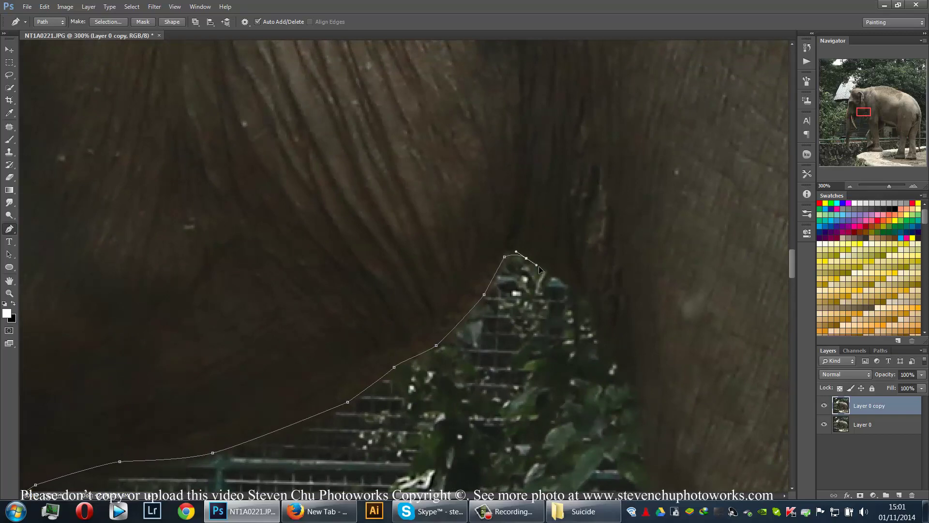
- Extend the path from the top of the leafy gap down the front leg's upper front edge beside the leaves
{"action": "left_click", "coordinate": [582, 294]}
{"action": "left_click_drag", "start_coordinate": [590, 383], "coordinate": [419, 228]}
{"action": "left_click_drag", "start_coordinate": [440, 198], "coordinate": [453, 216]}
{"action": "left_click", "coordinate": [465, 243]}
{"action": "left_click_drag", "start_coordinate": [475, 318], "coordinate": [474, 331]}
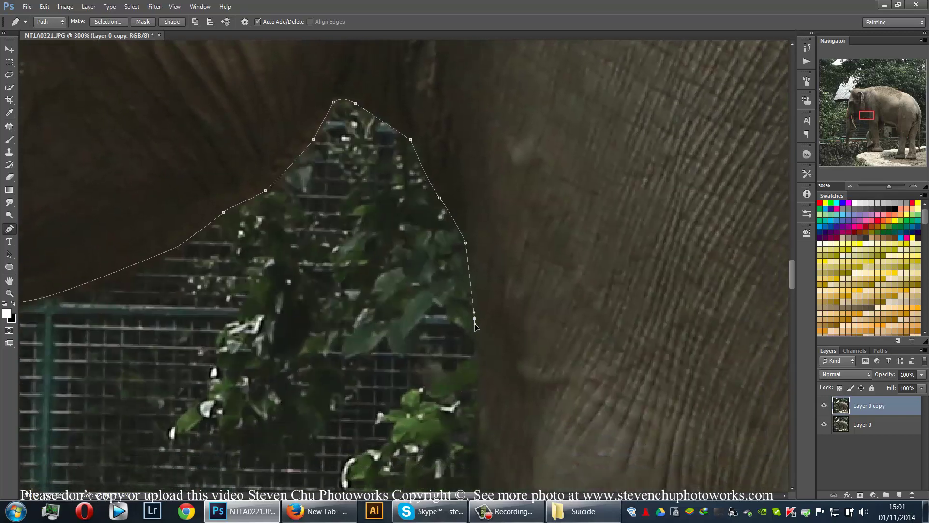
{"action": "left_click_drag", "start_coordinate": [460, 415], "coordinate": [437, 151]}
- Continue down the front leg's edge along the mesh fence to where the raised leg emerges
{"action": "left_click_drag", "start_coordinate": [458, 215], "coordinate": [458, 233]}
{"action": "left_click", "coordinate": [456, 332]}
{"action": "left_click_drag", "start_coordinate": [456, 445], "coordinate": [411, 214]}
{"action": "left_click_drag", "start_coordinate": [418, 219], "coordinate": [420, 247]}
{"action": "left_click", "coordinate": [431, 330]}
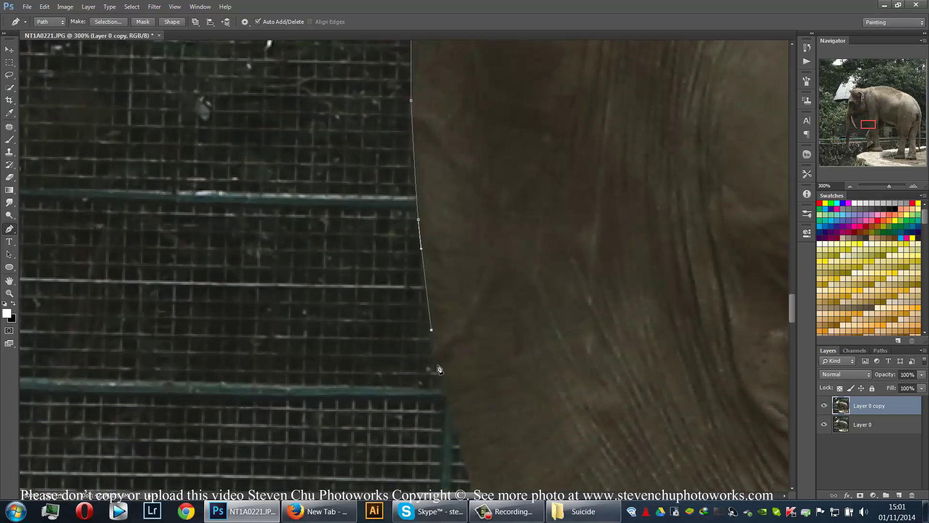
{"action": "left_click", "coordinate": [441, 380]}
{"action": "left_click_drag", "start_coordinate": [484, 446], "coordinate": [441, 275]}
{"action": "left_click", "coordinate": [431, 325]}
{"action": "left_click_drag", "start_coordinate": [386, 419], "coordinate": [497, 247]}
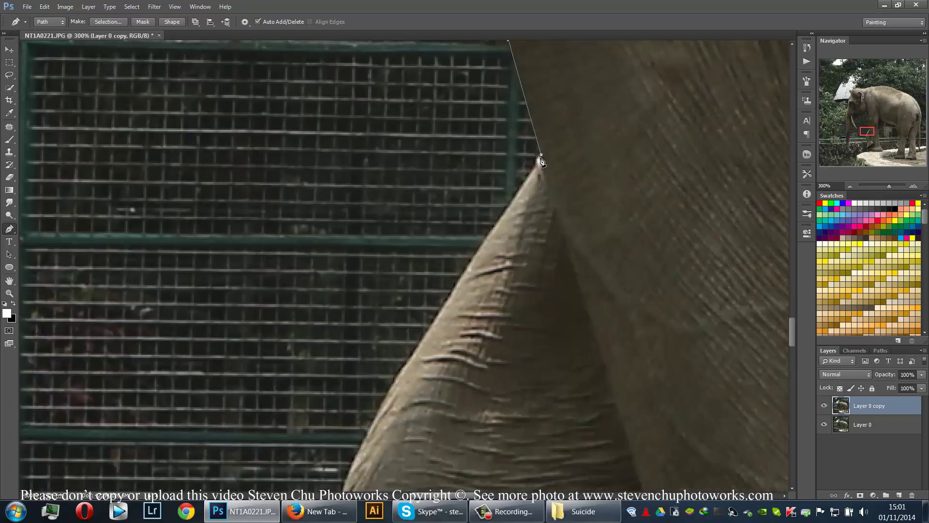
- Trace the raised front leg's front edge down around the bulging knee to the thin green rails
{"action": "left_click_drag", "start_coordinate": [537, 170], "coordinate": [666, 29]}
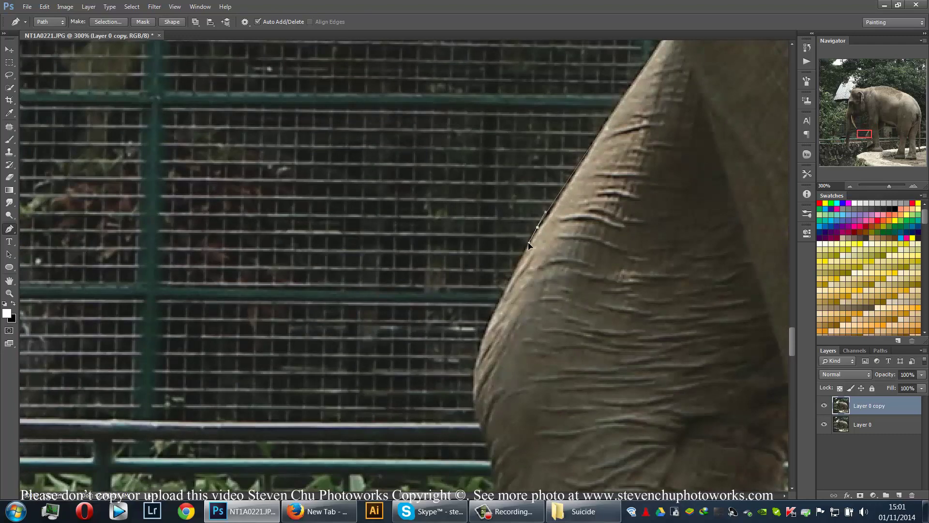
{"action": "left_click", "coordinate": [554, 196]}
{"action": "left_click_drag", "start_coordinate": [427, 359], "coordinate": [377, 242]}
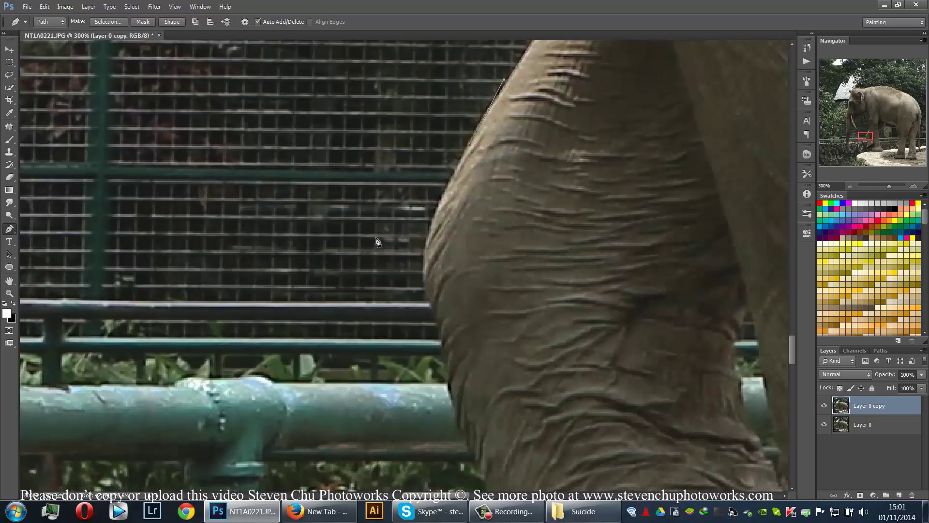
{"action": "left_click", "coordinate": [437, 323]}
{"action": "left_click_drag", "start_coordinate": [373, 320], "coordinate": [281, 157]}
- Trace the raised leg's front edge from the thin rails past the thick green pipe to the red planter
{"action": "left_click", "coordinate": [349, 175]}
{"action": "left_click", "coordinate": [353, 195]}
{"action": "left_click", "coordinate": [356, 220]}
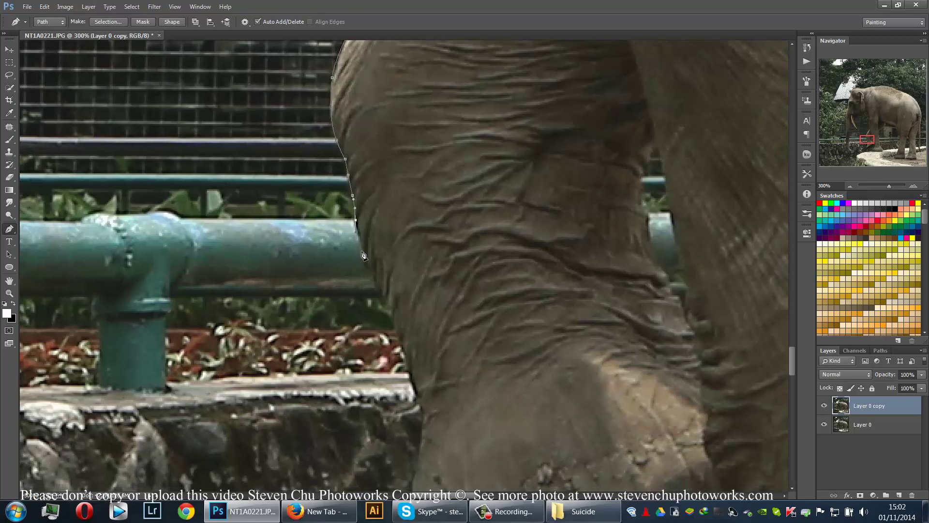
{"action": "left_click", "coordinate": [363, 255]}
{"action": "left_click", "coordinate": [379, 288]}
{"action": "left_click", "coordinate": [392, 309]}
{"action": "left_click", "coordinate": [395, 330]}
- Trace the raised leg from the red planter down along the stone wall to the foot's pointed toe
{"action": "left_click_drag", "start_coordinate": [399, 343], "coordinate": [415, 298]}
{"action": "left_click", "coordinate": [418, 318]}
{"action": "left_click_drag", "start_coordinate": [412, 401], "coordinate": [400, 227]}
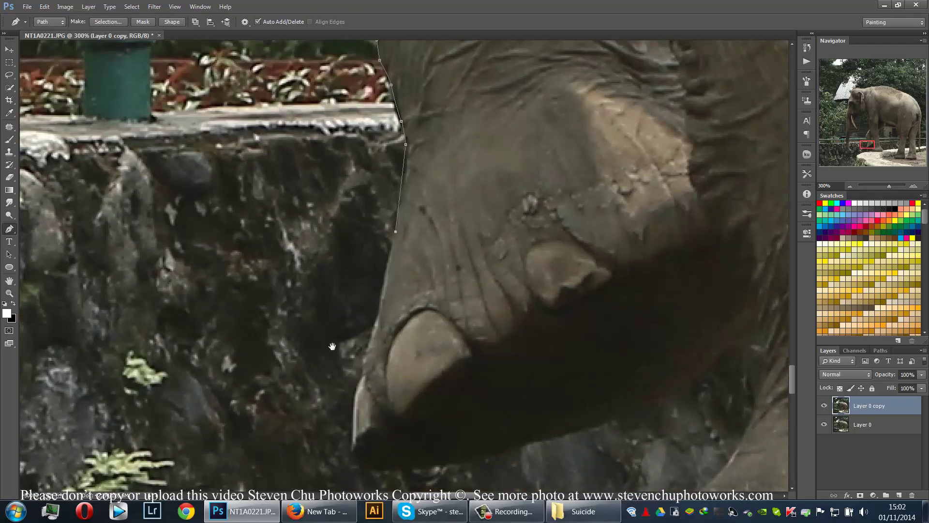
{"action": "left_click", "coordinate": [392, 246]}
{"action": "left_click_drag", "start_coordinate": [341, 380], "coordinate": [396, 213]}
{"action": "left_click", "coordinate": [404, 168]}
{"action": "left_click_drag", "start_coordinate": [385, 299], "coordinate": [393, 305]}
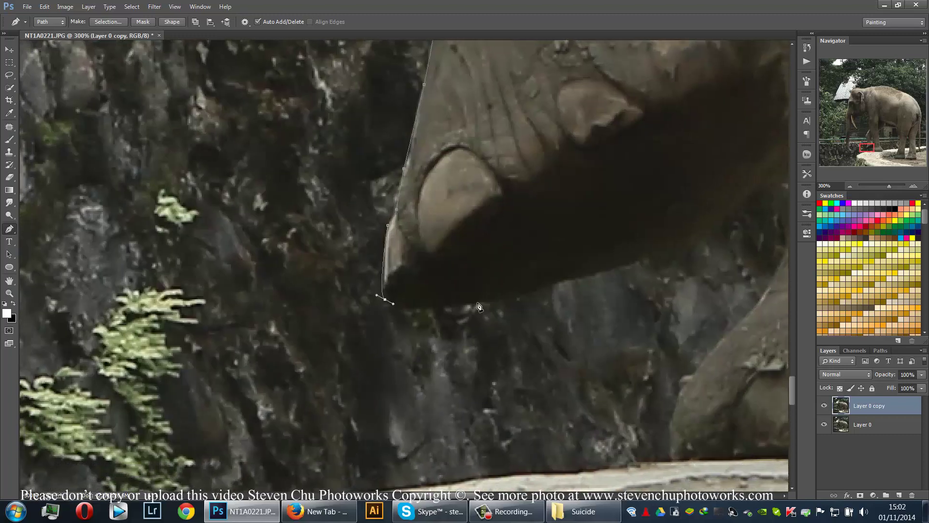
- Trace the dark sole of the raised foot from the toe back to the standing front leg
{"action": "left_click_drag", "start_coordinate": [482, 302], "coordinate": [542, 286]}
{"action": "left_click", "coordinate": [582, 276]}
{"action": "left_click_drag", "start_coordinate": [659, 261], "coordinate": [486, 262]}
{"action": "left_click", "coordinate": [533, 236]}
{"action": "left_click_drag", "start_coordinate": [579, 196], "coordinate": [582, 195]}
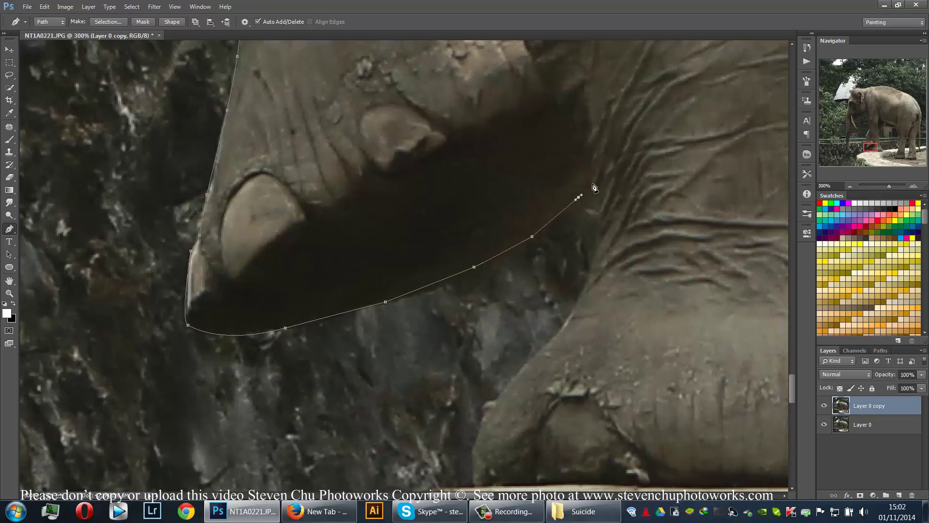
{"action": "left_click", "coordinate": [593, 184]}
- Trace down the standing front leg's ankle to the bump above its toes, replacing a misplaced point
{"action": "left_click", "coordinate": [601, 241]}
{"action": "left_click_drag", "start_coordinate": [317, 329], "coordinate": [219, 248]}
{"action": "key", "text": "ctrl+z"}
{"action": "left_click", "coordinate": [504, 147]}
{"action": "left_click", "coordinate": [496, 182]}
{"action": "left_click", "coordinate": [484, 216]}
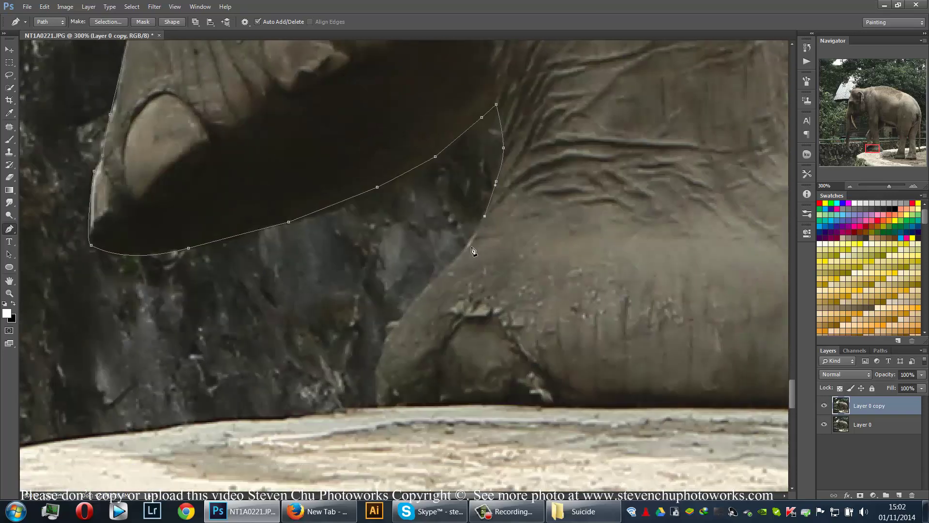
{"action": "left_click", "coordinate": [397, 320]}
{"action": "left_click", "coordinate": [389, 323]}
{"action": "left_click", "coordinate": [386, 332]}
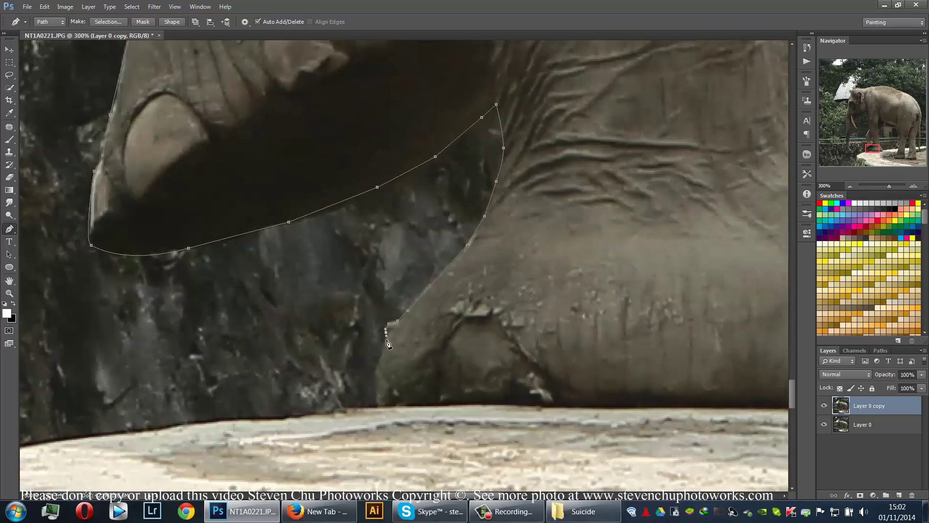
- Trace the standing front foot's toe, its sole along the ground and the lower curve of its heel
{"action": "left_click", "coordinate": [379, 406]}
{"action": "left_click_drag", "start_coordinate": [438, 403], "coordinate": [160, 339]}
{"action": "left_click", "coordinate": [487, 342]}
{"action": "left_click", "coordinate": [625, 338]}
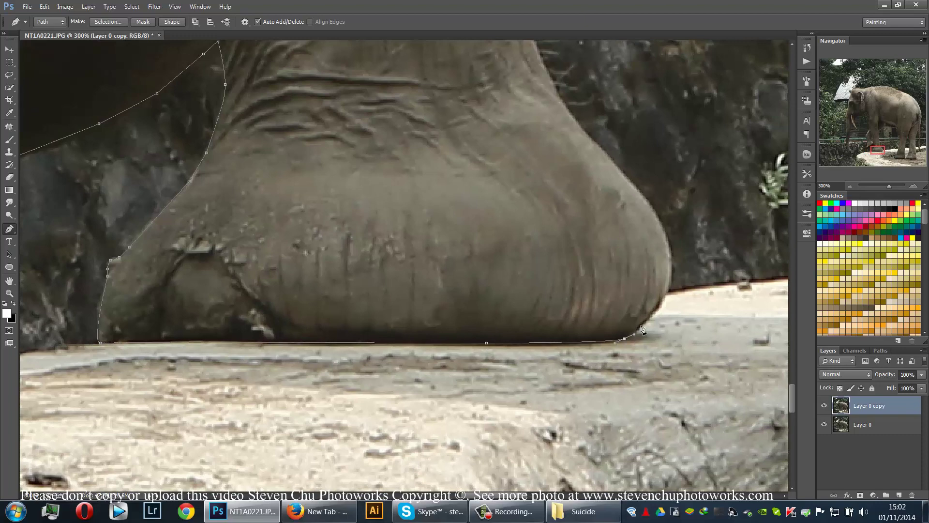
{"action": "left_click", "coordinate": [658, 308]}
- Trace up the standing front foot's heel and rear ankle along the stone wall, replacing a misplaced curve
{"action": "left_click_drag", "start_coordinate": [654, 263], "coordinate": [393, 328]}
{"action": "left_click_drag", "start_coordinate": [410, 322], "coordinate": [407, 395]}
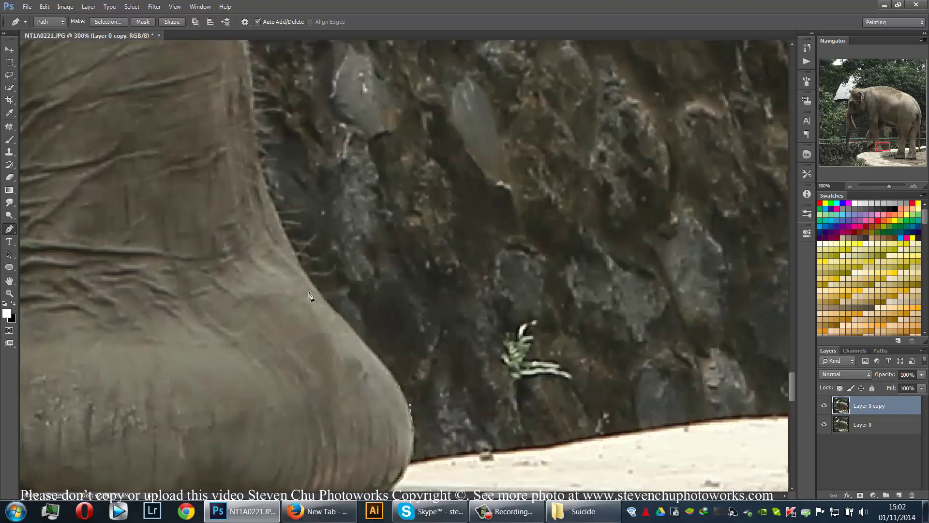
{"action": "left_click_drag", "start_coordinate": [369, 336], "coordinate": [416, 410]}
{"action": "left_click_drag", "start_coordinate": [340, 275], "coordinate": [334, 233]}
{"action": "key", "text": "ctrl+z"}
{"action": "left_click_drag", "start_coordinate": [345, 299], "coordinate": [336, 373]}
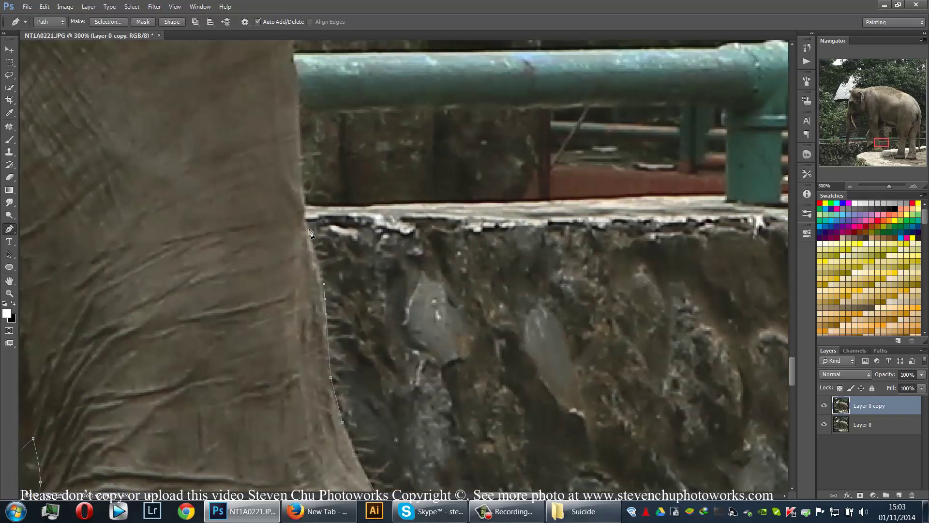
- Trace up the standing front leg's rear edge past the ledge and green pipe to the raised leg's underside
{"action": "left_click_drag", "start_coordinate": [309, 214], "coordinate": [303, 355]}
{"action": "left_click", "coordinate": [296, 235]}
{"action": "left_click_drag", "start_coordinate": [305, 210], "coordinate": [310, 278]}
{"action": "left_click_drag", "start_coordinate": [310, 276], "coordinate": [328, 420]}
{"action": "left_click_drag", "start_coordinate": [302, 55], "coordinate": [305, 244]}
{"action": "left_click", "coordinate": [297, 236]}
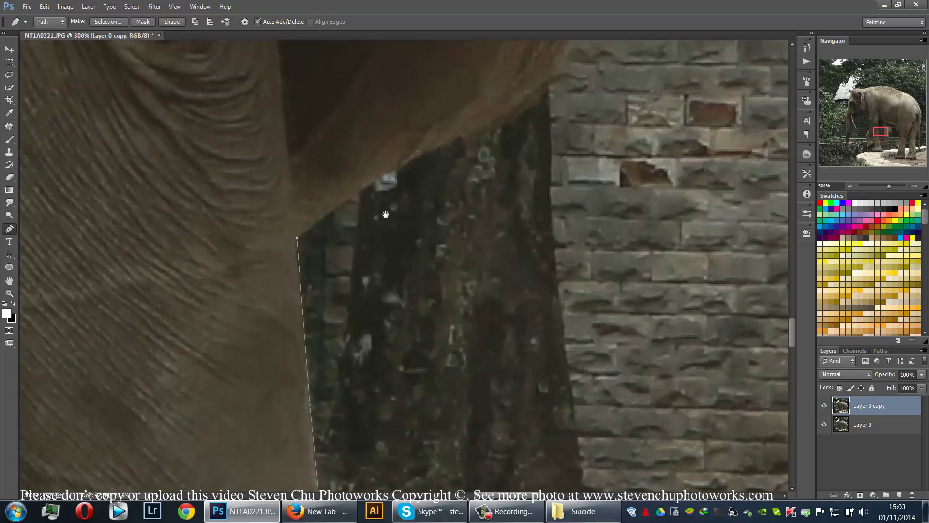
- Trace the raised leg's rear upper edge to the belly and close the path at its starting point
{"action": "left_click_drag", "start_coordinate": [432, 154], "coordinate": [391, 241]}
{"action": "left_click_drag", "start_coordinate": [466, 190], "coordinate": [477, 179]}
{"action": "left_click_drag", "start_coordinate": [534, 130], "coordinate": [342, 348]}
{"action": "left_click_drag", "start_coordinate": [299, 367], "coordinate": [307, 354]}
{"action": "left_click", "coordinate": [317, 337]}
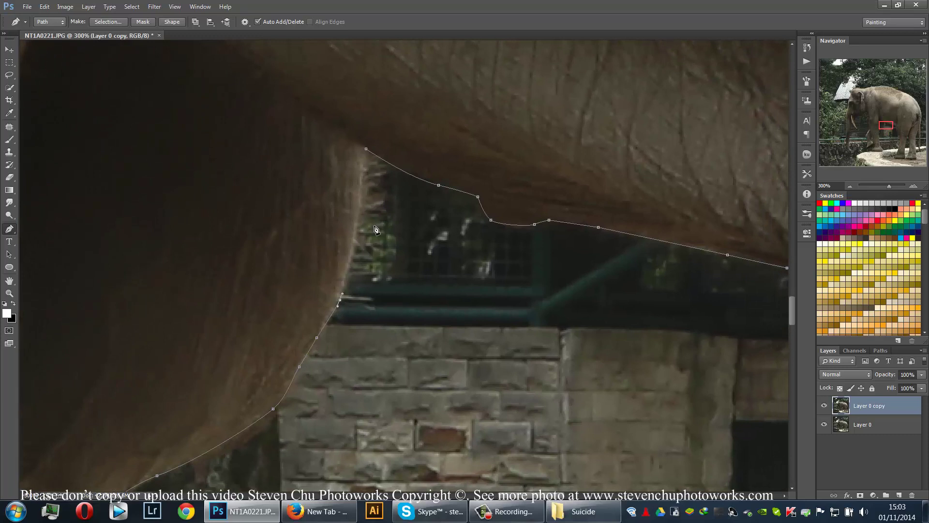
{"action": "left_click_drag", "start_coordinate": [360, 206], "coordinate": [363, 191]}
{"action": "left_click", "coordinate": [366, 149]}
{"action": "key", "text": "ctrl+Return"}
{"action": "key", "text": "ctrl+0"}
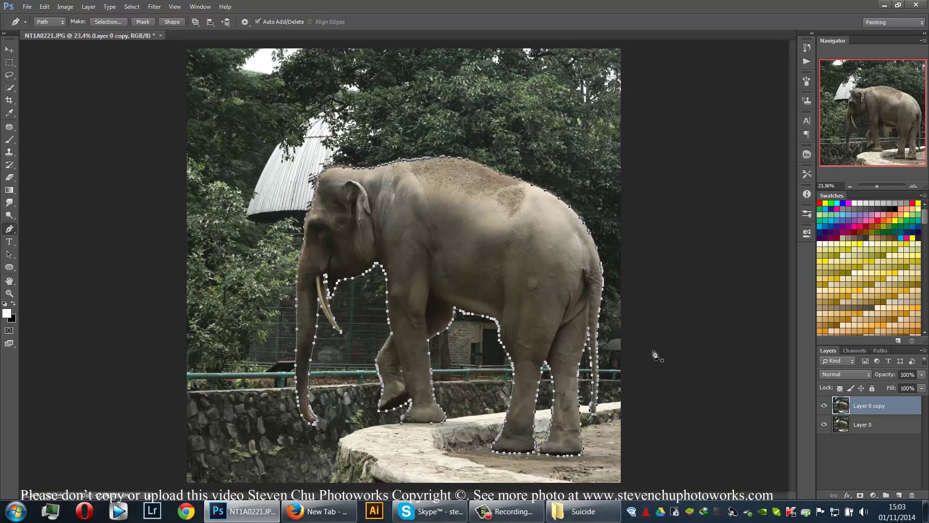
- Save the work path under the name Elephant
{"action": "double_click", "coordinate": [880, 350]}
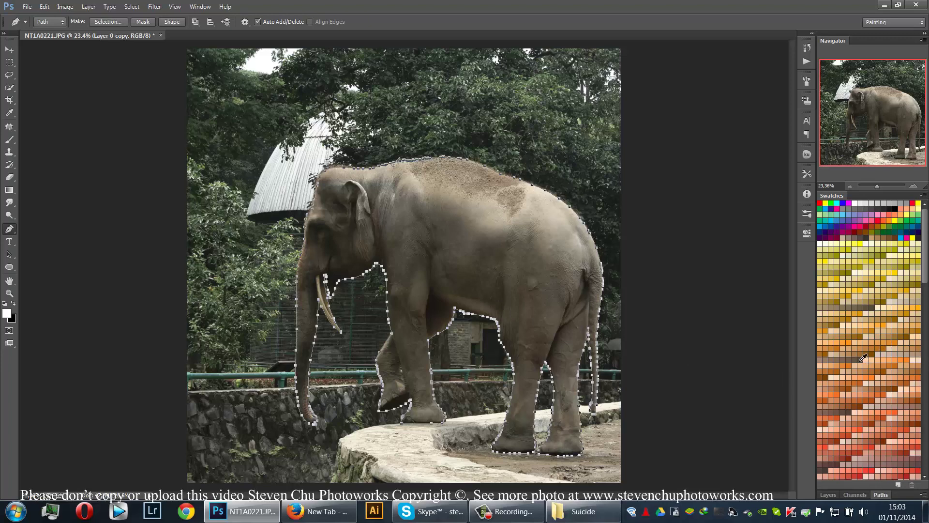
{"action": "left_click", "coordinate": [879, 494]}
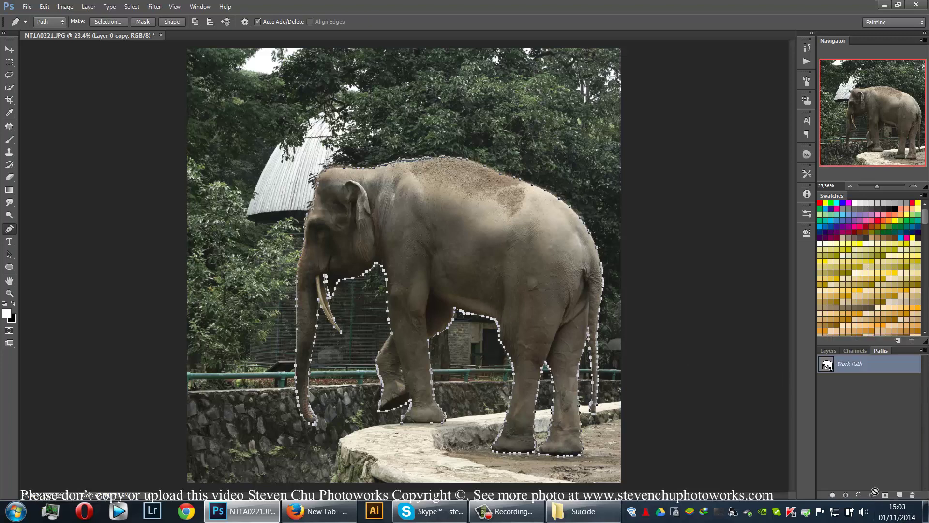
{"action": "double_click", "coordinate": [840, 368]}
{"action": "type", "text": "Elep"}
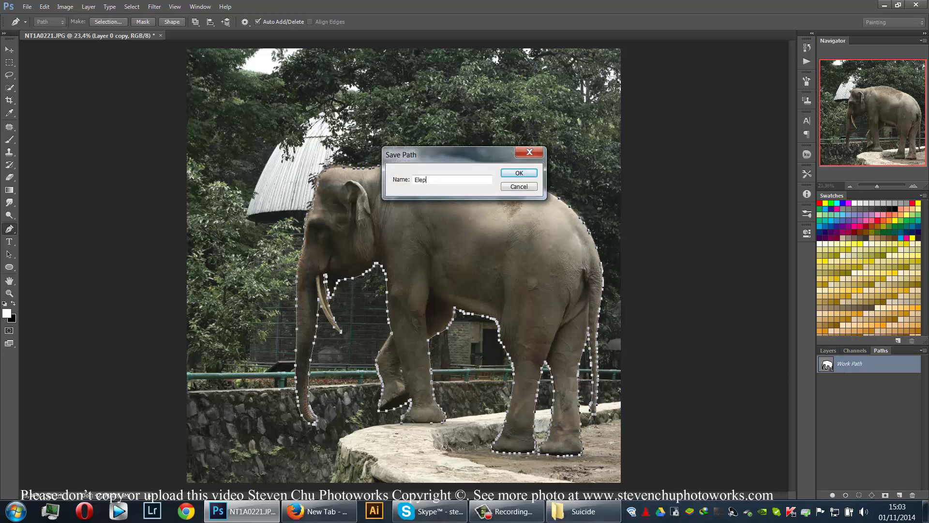
{"action": "type", "text": "hant"}
{"action": "key", "text": "Return"}
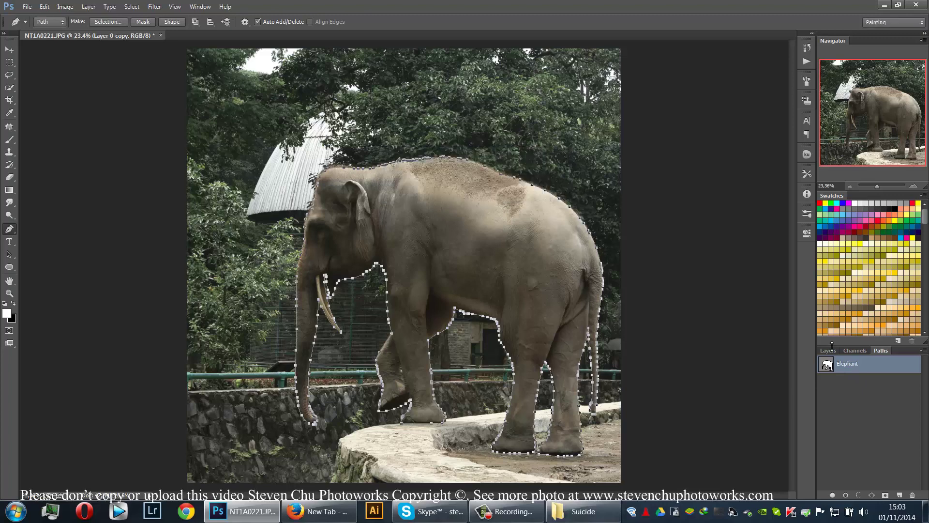
- Load the Elephant path as a selection and copy the selected elephant from Layer 0 copy to a new layer
{"action": "key", "text": "alt"}
{"action": "left_click", "coordinate": [862, 495]}
{"action": "left_click", "coordinate": [828, 352]}
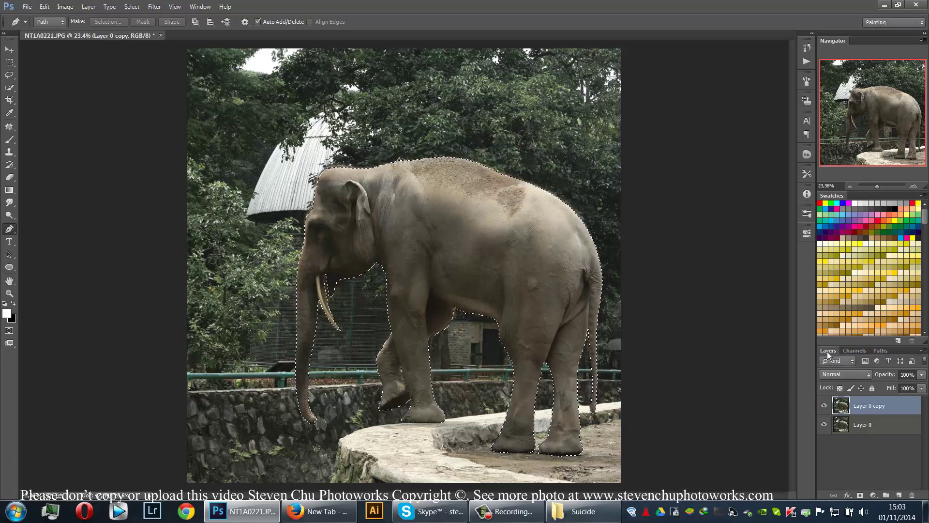
{"action": "left_click", "coordinate": [10, 50]}
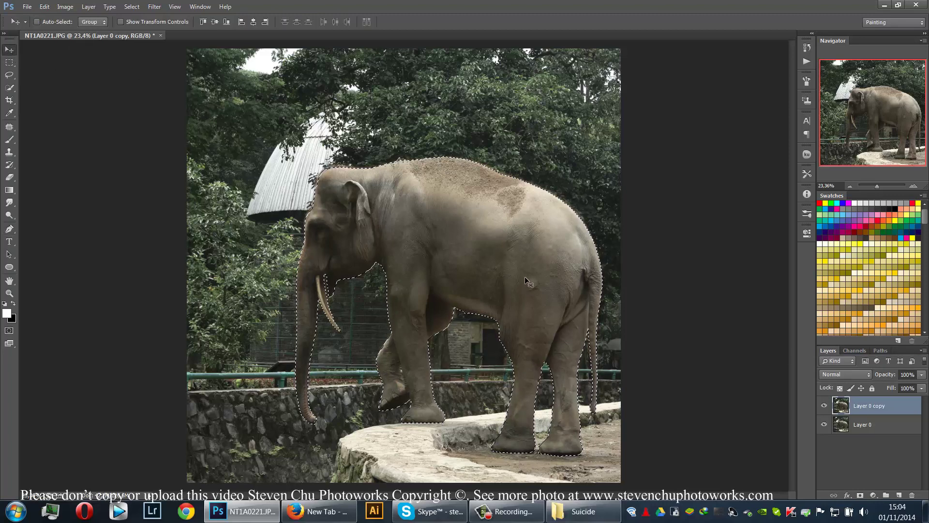
{"action": "key", "text": "ctrl+j"}
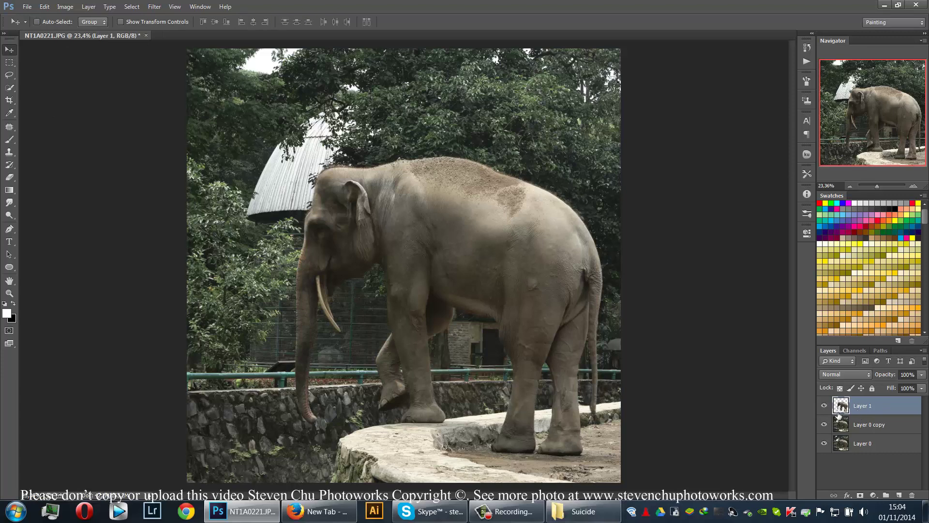
- Hide the two photo layers to inspect the elephant cutout alone, and show them again
{"action": "left_click", "coordinate": [825, 444]}
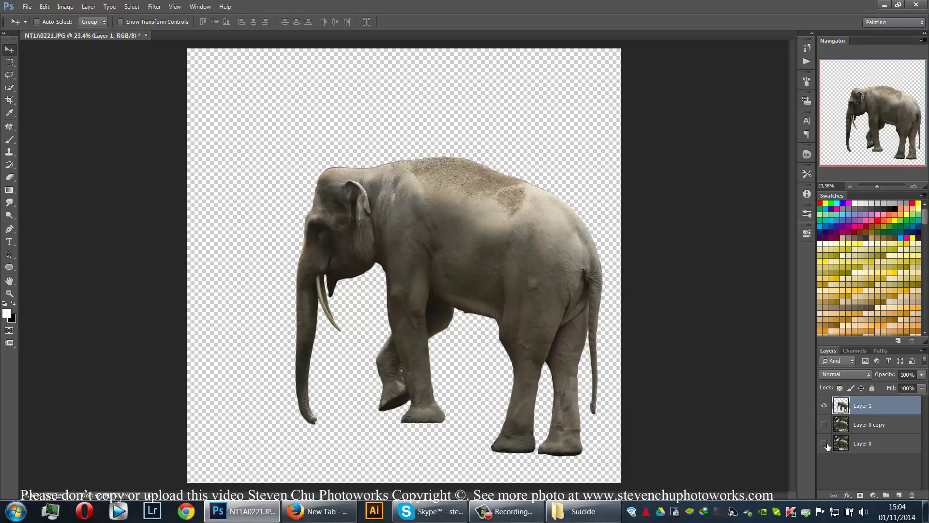
{"action": "left_click", "coordinate": [824, 426]}
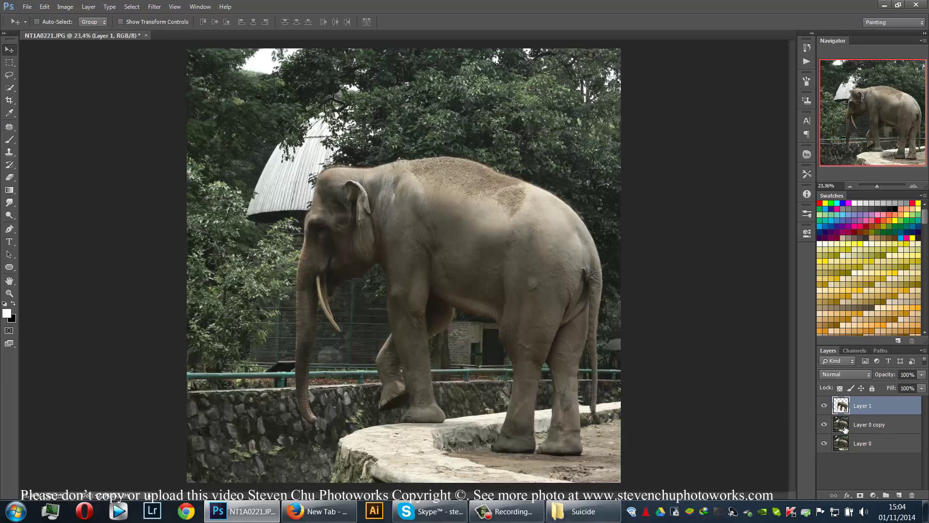
- Hide the elephant cutout on Layer 1 and make Layer 0 copy the active layer
{"action": "left_click", "coordinate": [833, 428]}
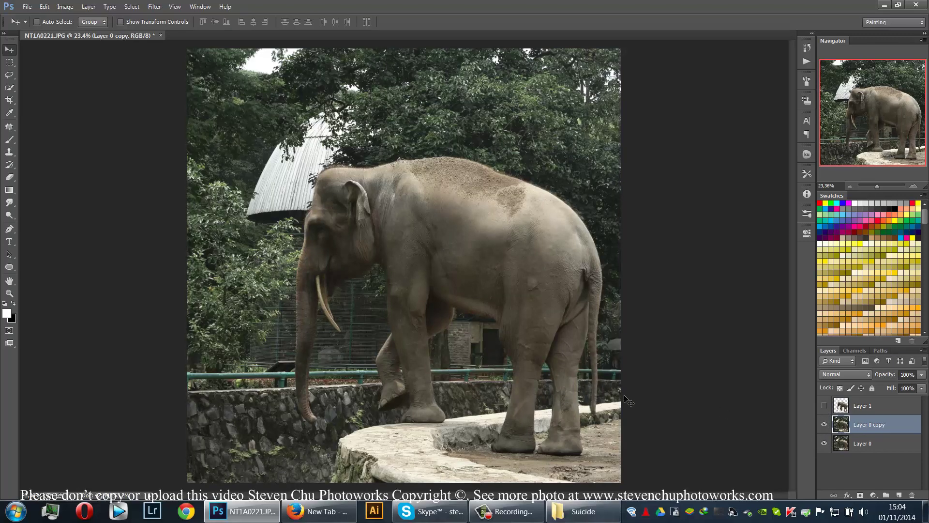
{"action": "key", "text": "ctrl+plus"}
{"action": "key", "text": "ctrl+plus"}
{"action": "key", "text": "ctrl+plus"}
{"action": "key", "text": "ctrl+plus"}
{"action": "key", "text": "space"}
{"action": "left_click_drag", "start_coordinate": [453, 433], "coordinate": [343, 272]}
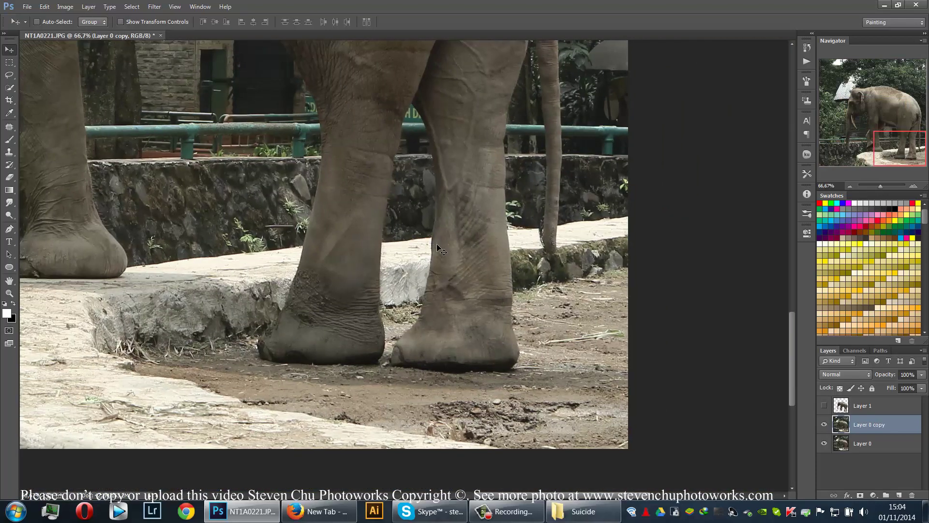
- Start a Pen path at the photo's right edge and trace the stone ledge's upper edge behind the tail to the rearmost hind leg
{"action": "key", "text": "ctrl+plus"}
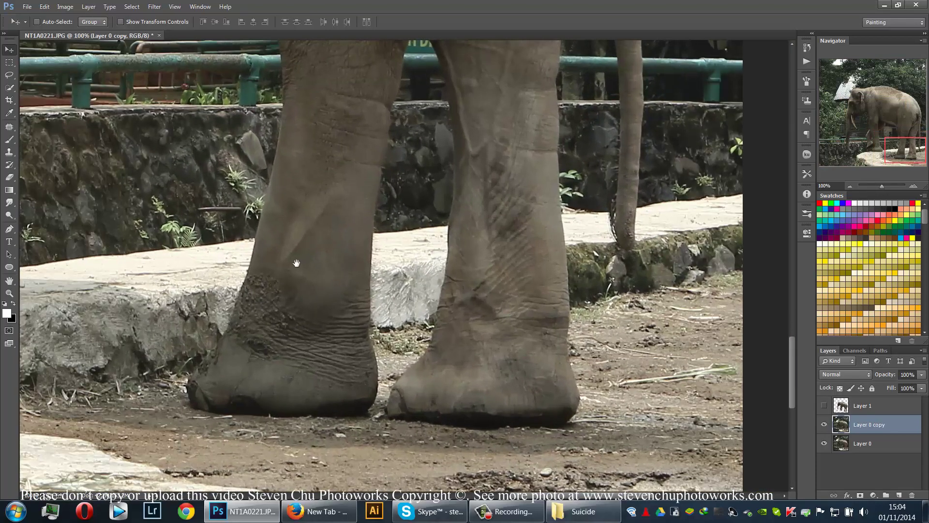
{"action": "left_click_drag", "start_coordinate": [318, 259], "coordinate": [340, 256]}
{"action": "left_click_drag", "start_coordinate": [552, 190], "coordinate": [363, 251]}
{"action": "key", "text": "ctrl+plus"}
{"action": "key", "text": "ctrl+plus"}
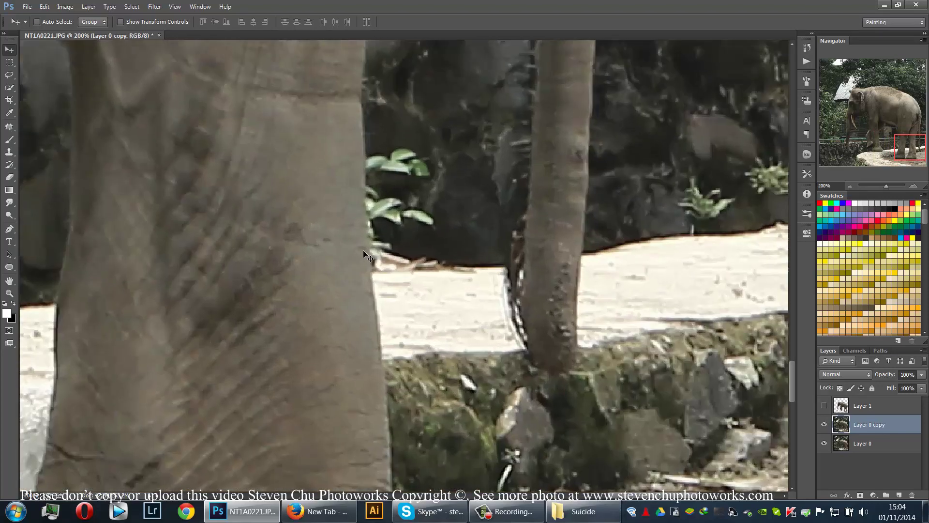
{"action": "key", "text": "p"}
{"action": "key", "text": "ctrl+plus"}
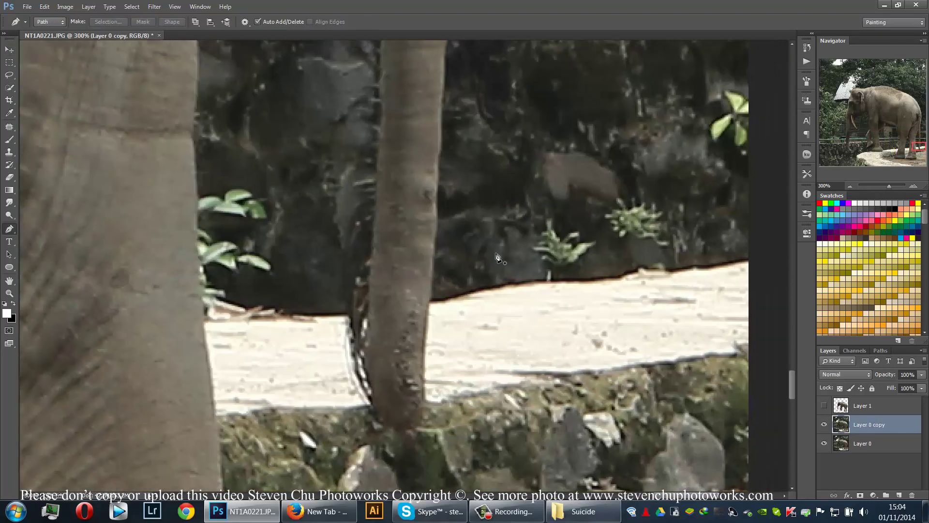
{"action": "left_click", "coordinate": [750, 260]}
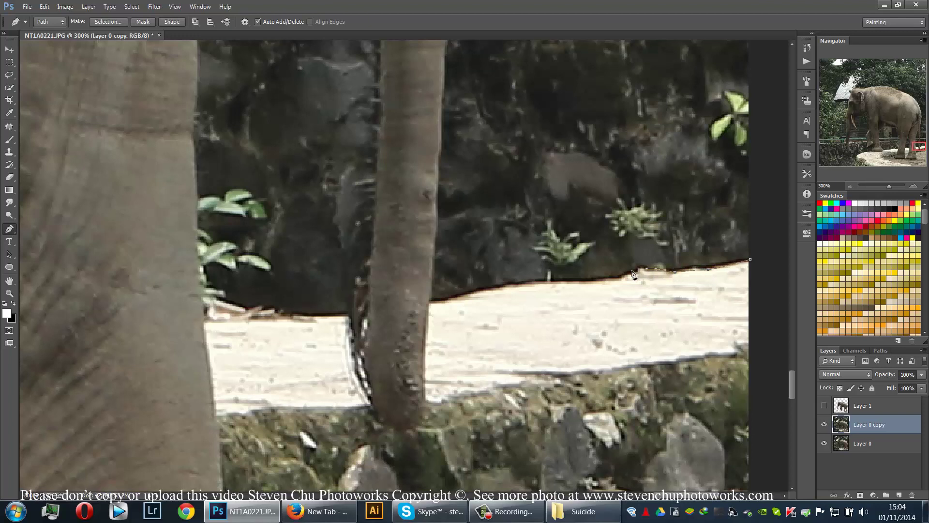
{"action": "left_click_drag", "start_coordinate": [630, 271], "coordinate": [567, 284]}
{"action": "left_click_drag", "start_coordinate": [482, 289], "coordinate": [476, 290]}
{"action": "left_click_drag", "start_coordinate": [375, 311], "coordinate": [333, 315]}
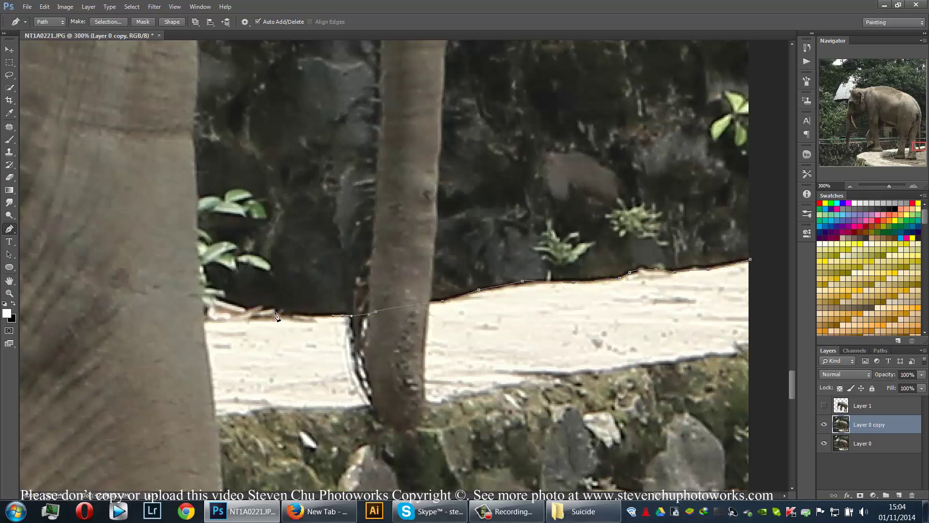
{"action": "left_click", "coordinate": [235, 315]}
- Carry the path across both hind legs, following the ledge's upper edge in the gap between them
{"action": "left_click_drag", "start_coordinate": [158, 322], "coordinate": [512, 266]}
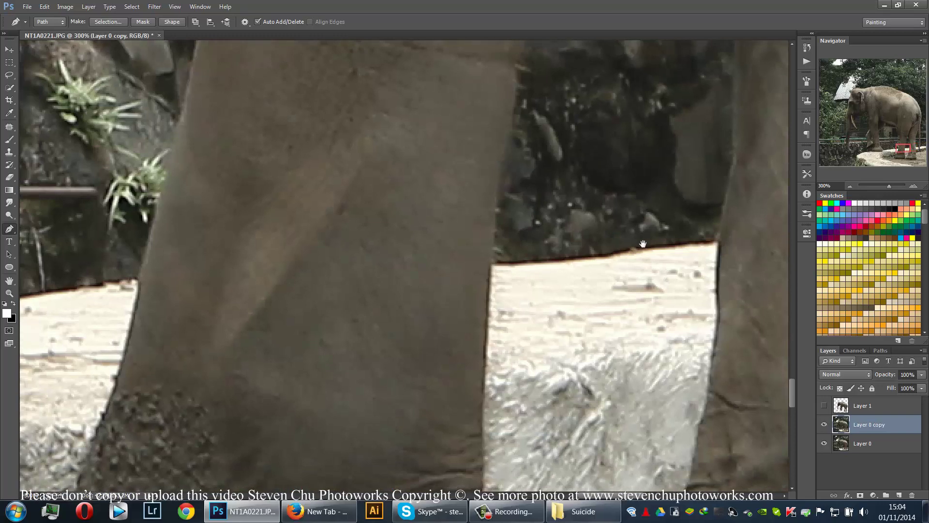
{"action": "left_click_drag", "start_coordinate": [642, 244], "coordinate": [373, 259]}
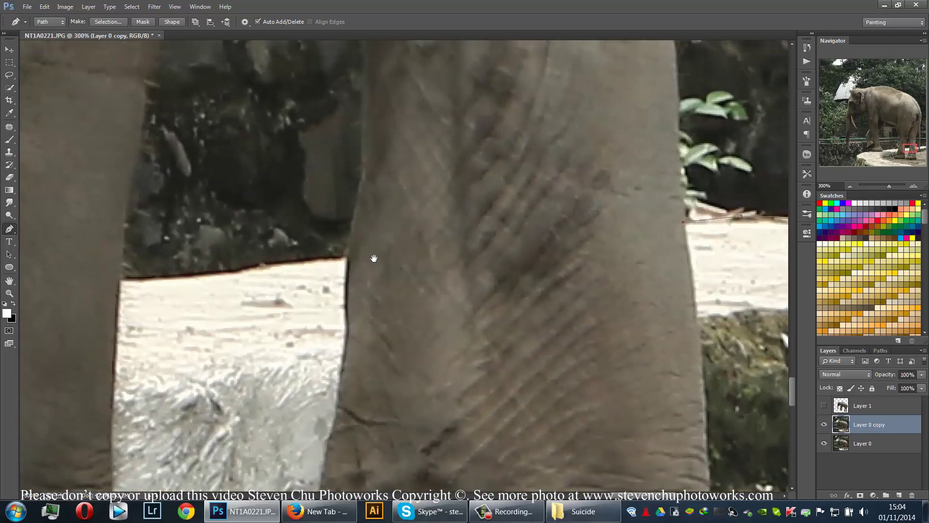
{"action": "left_click", "coordinate": [344, 258]}
{"action": "left_click_drag", "start_coordinate": [206, 283], "coordinate": [419, 249]}
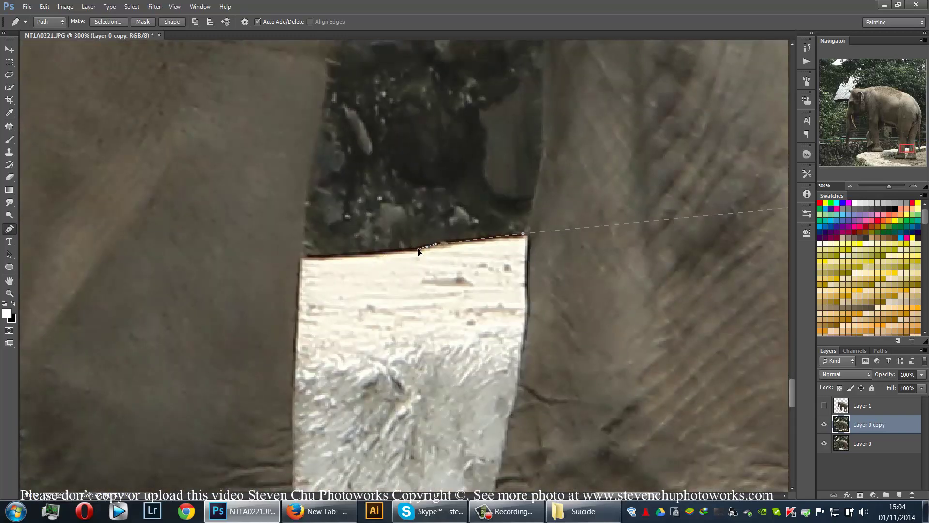
{"action": "left_click", "coordinate": [306, 257]}
{"action": "left_click_drag", "start_coordinate": [191, 263], "coordinate": [380, 265]}
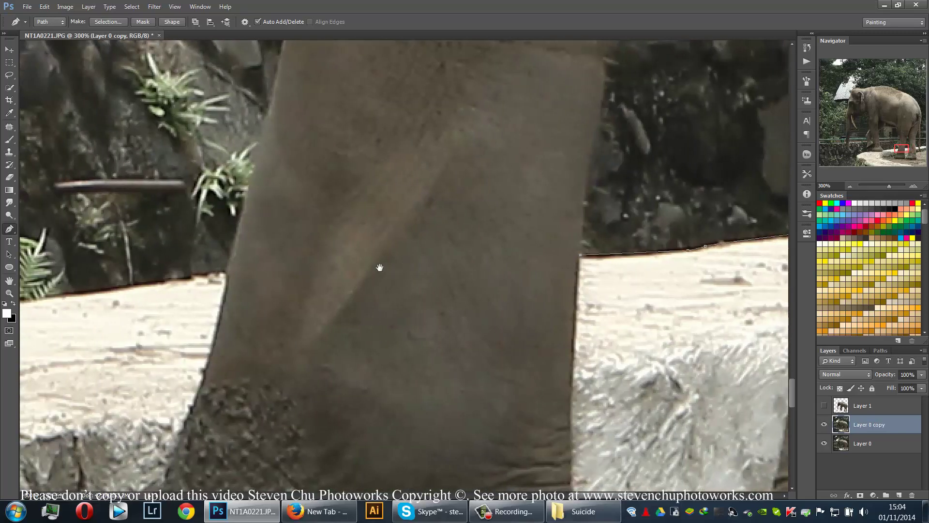
{"action": "left_click", "coordinate": [269, 273]}
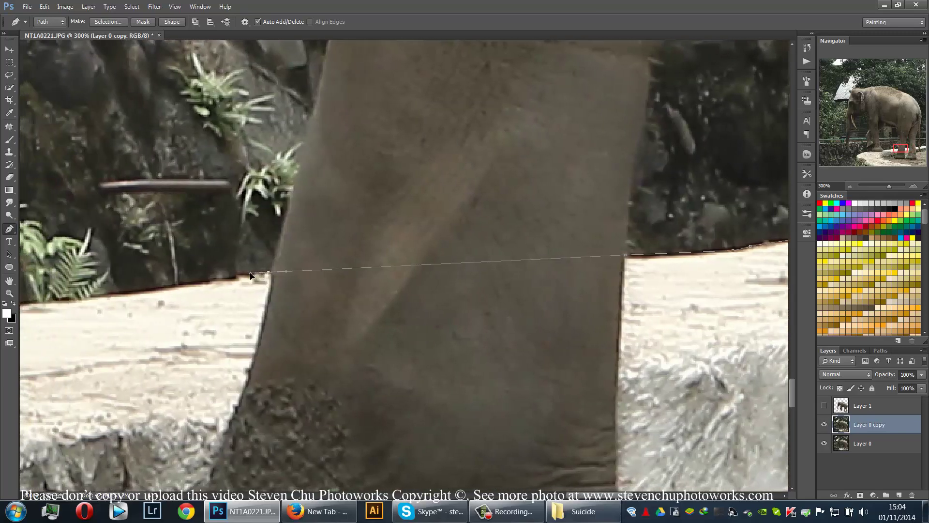
- Trace the ledge's upper edge from the hind leg to the heel of the standing front foot
{"action": "left_click_drag", "start_coordinate": [61, 309], "coordinate": [496, 233]}
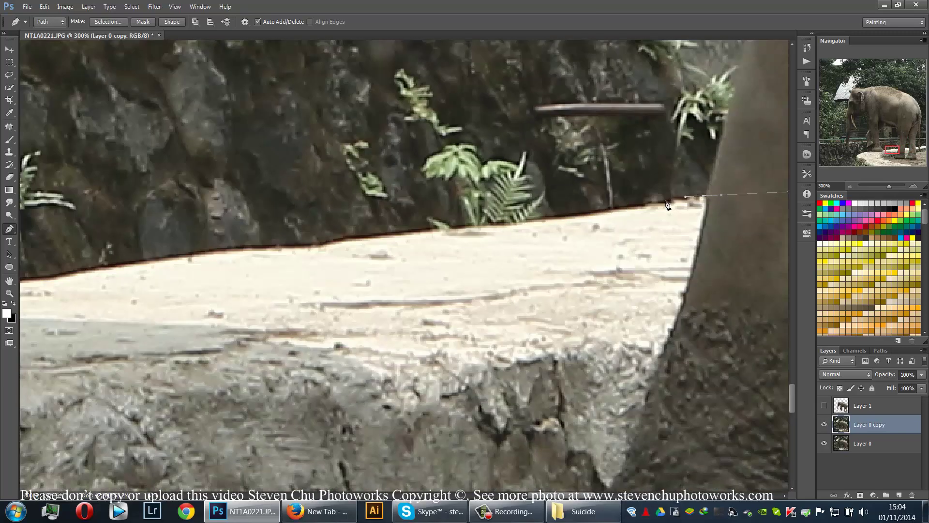
{"action": "left_click", "coordinate": [629, 208]}
{"action": "left_click", "coordinate": [482, 228]}
{"action": "left_click_drag", "start_coordinate": [312, 234], "coordinate": [557, 209]}
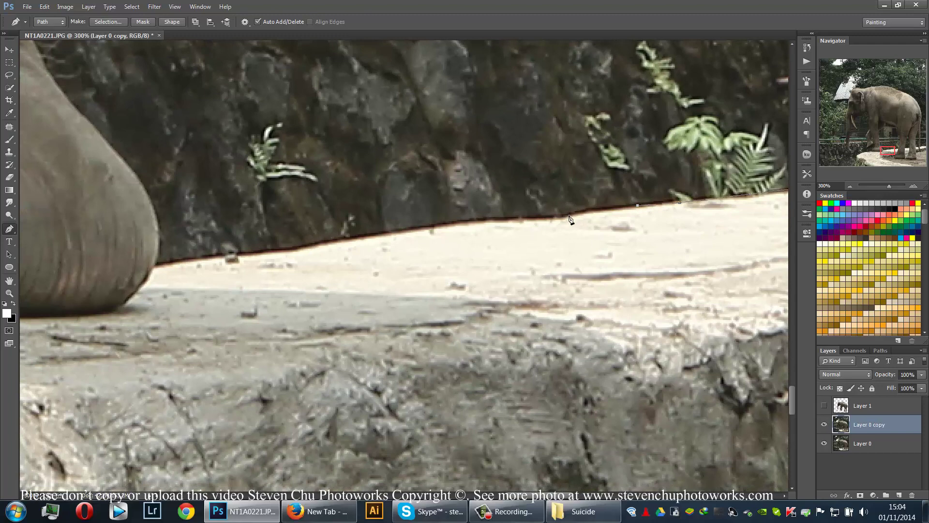
{"action": "left_click", "coordinate": [569, 216]}
{"action": "left_click", "coordinate": [426, 226]}
{"action": "left_click", "coordinate": [317, 242]}
{"action": "left_click", "coordinate": [300, 244]}
{"action": "left_click", "coordinate": [286, 246]}
{"action": "left_click_drag", "start_coordinate": [242, 242], "coordinate": [450, 203]}
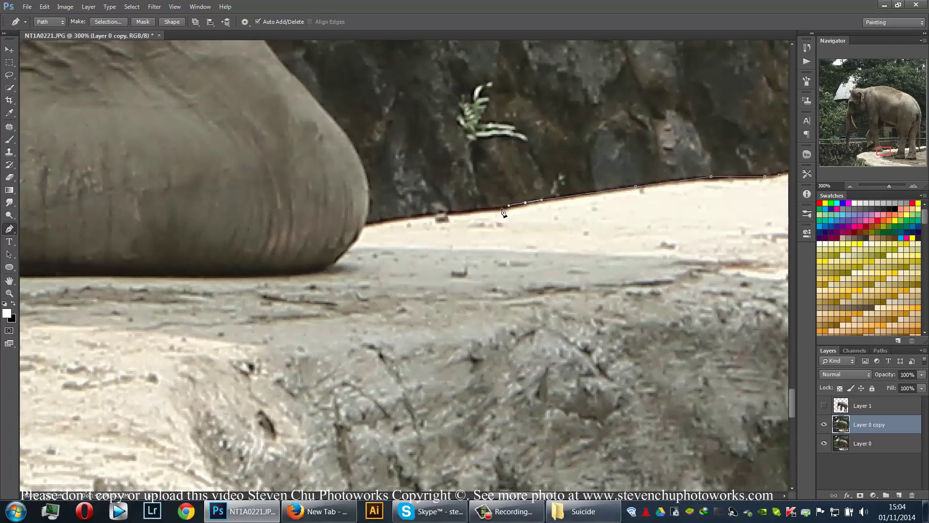
{"action": "left_click", "coordinate": [477, 212]}
{"action": "left_click", "coordinate": [368, 225]}
- Carry the path across the standing front foot to the point where its toe meets the ledge
{"action": "left_click_drag", "start_coordinate": [242, 241], "coordinate": [571, 200]}
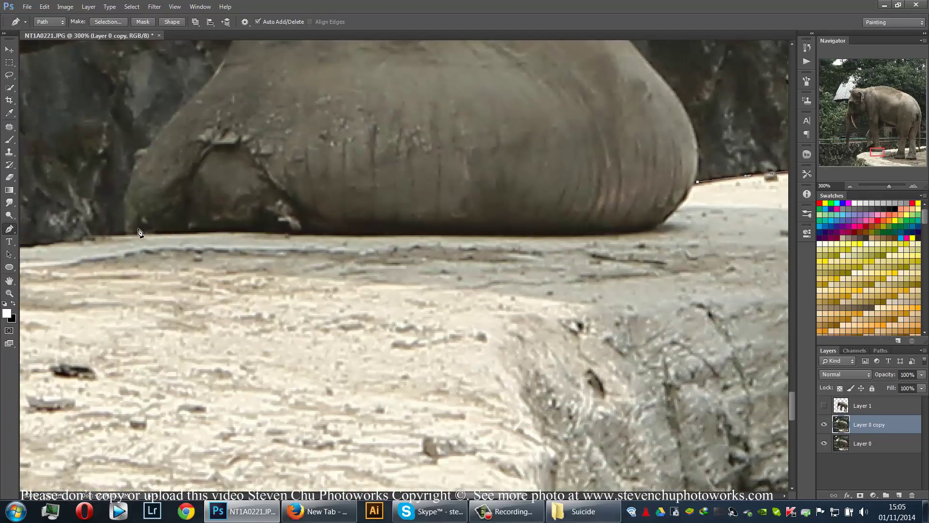
{"action": "left_click_drag", "start_coordinate": [199, 173], "coordinate": [42, 363]}
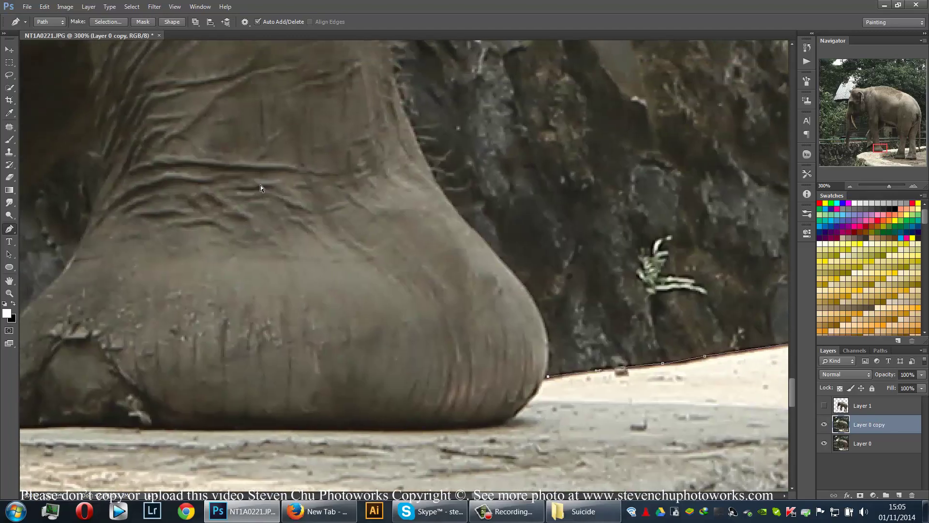
{"action": "key", "text": "ctrl+minus"}
{"action": "key", "text": "ctrl+minus"}
{"action": "scroll", "coordinate": [261, 185], "scroll_direction": "up", "scroll_amount": 3}
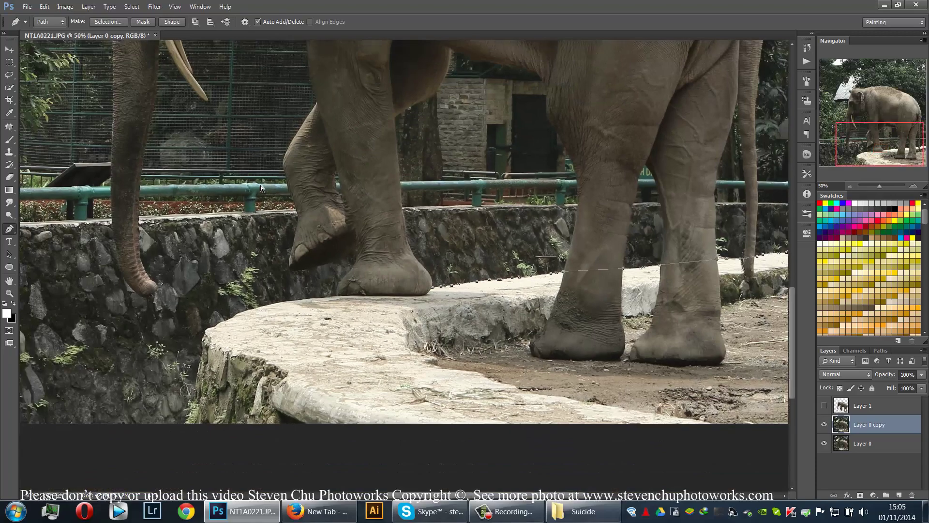
{"action": "key", "text": "ctrl+plus"}
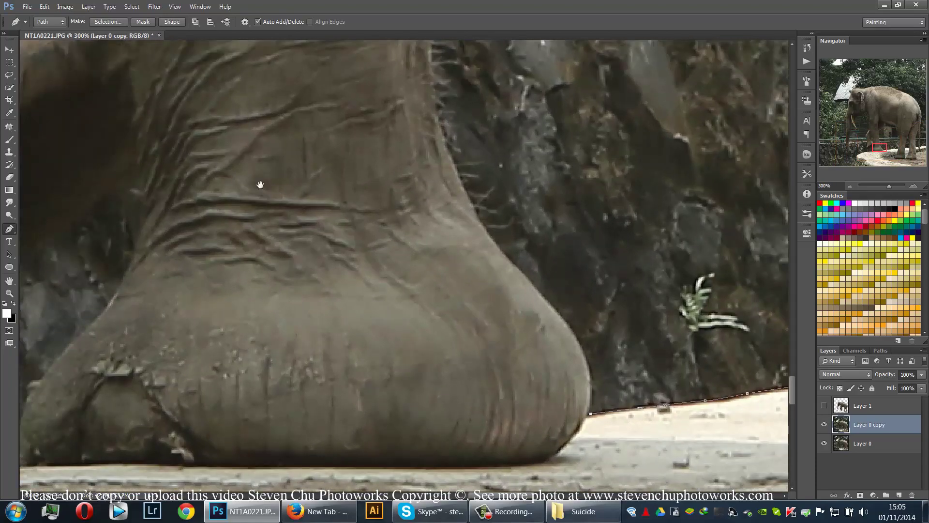
{"action": "left_click_drag", "start_coordinate": [260, 218], "coordinate": [498, 176]}
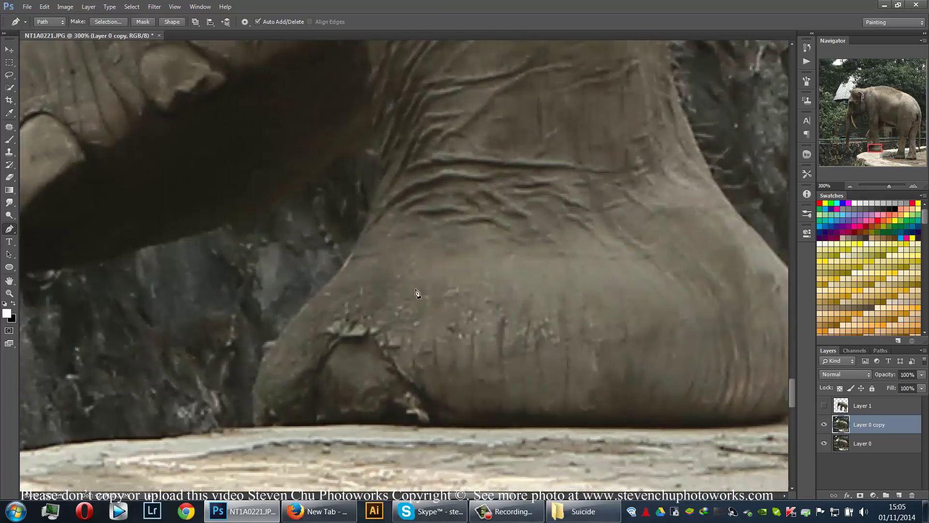
{"action": "left_click", "coordinate": [252, 427]}
- Trace the ledge's upper edge from the front foot's toe to just before the green plant on the wall
{"action": "left_click_drag", "start_coordinate": [207, 408], "coordinate": [306, 305]}
{"action": "left_click_drag", "start_coordinate": [206, 327], "coordinate": [399, 306]}
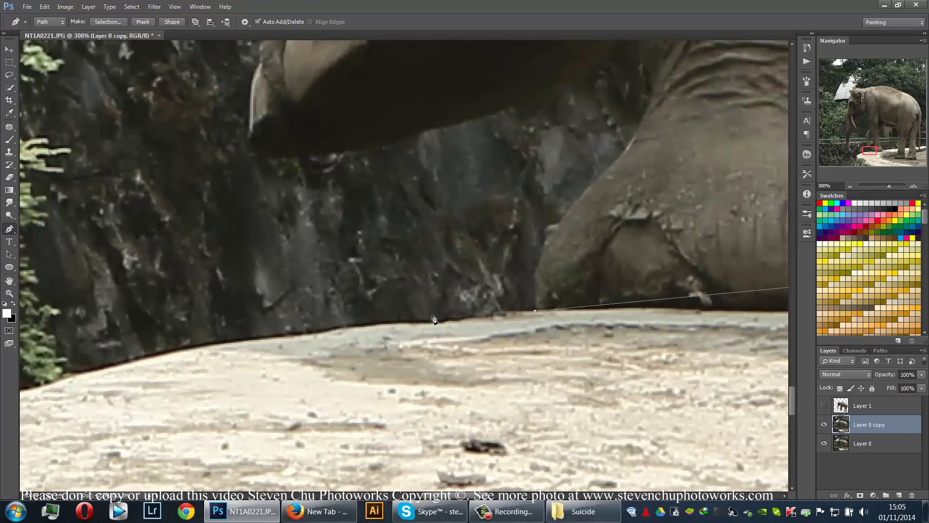
{"action": "left_click", "coordinate": [448, 321]}
{"action": "left_click", "coordinate": [415, 321]}
{"action": "left_click", "coordinate": [367, 325]}
{"action": "left_click", "coordinate": [344, 327]}
{"action": "left_click", "coordinate": [314, 333]}
{"action": "left_click", "coordinate": [269, 337]}
{"action": "left_click", "coordinate": [212, 344]}
- Continue the path along the ledge's curved edge beneath the green plant and past the rock beside it
{"action": "left_click_drag", "start_coordinate": [83, 388], "coordinate": [445, 295]}
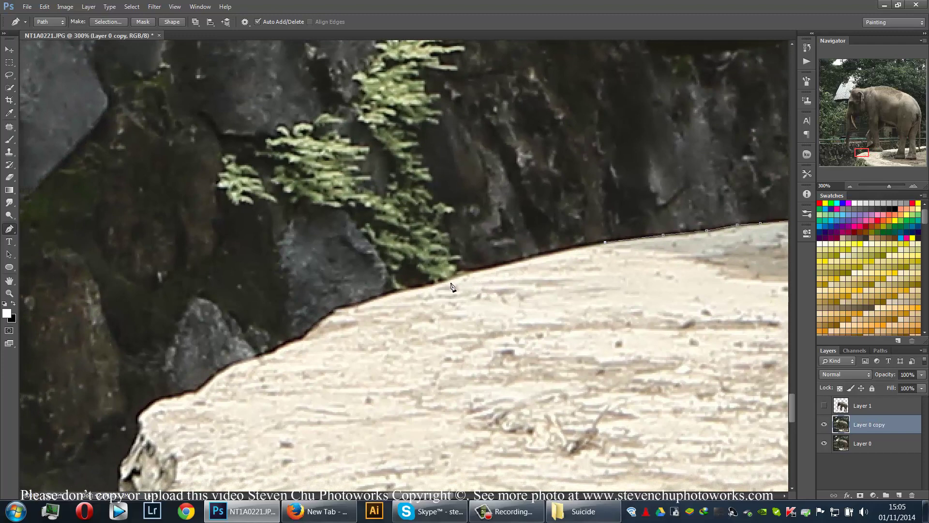
{"action": "left_click", "coordinate": [394, 292]}
{"action": "left_click_drag", "start_coordinate": [334, 310], "coordinate": [553, 228]}
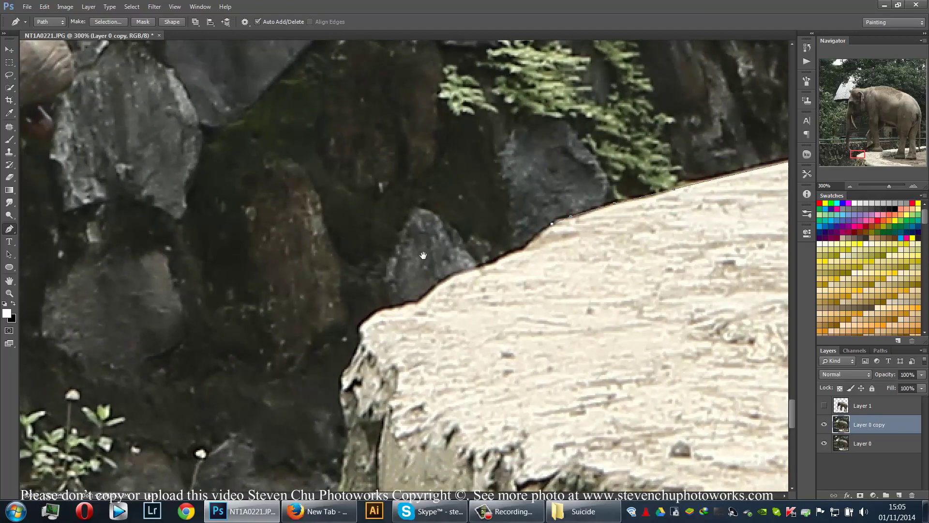
{"action": "left_click_drag", "start_coordinate": [209, 369], "coordinate": [246, 39]}
{"action": "left_click_drag", "start_coordinate": [312, 49], "coordinate": [296, 274]}
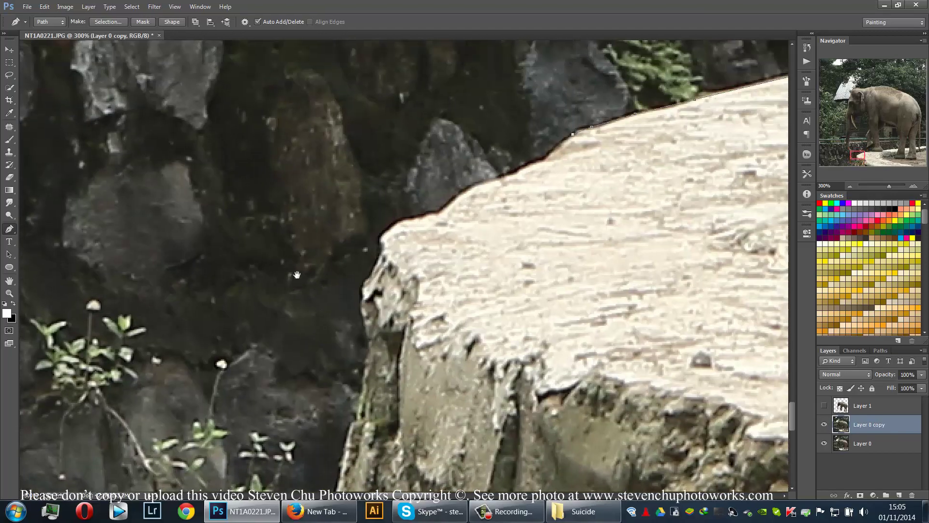
{"action": "left_click_drag", "start_coordinate": [426, 109], "coordinate": [347, 251]}
{"action": "left_click_drag", "start_coordinate": [474, 293], "coordinate": [446, 307]}
{"action": "left_click", "coordinate": [433, 315]}
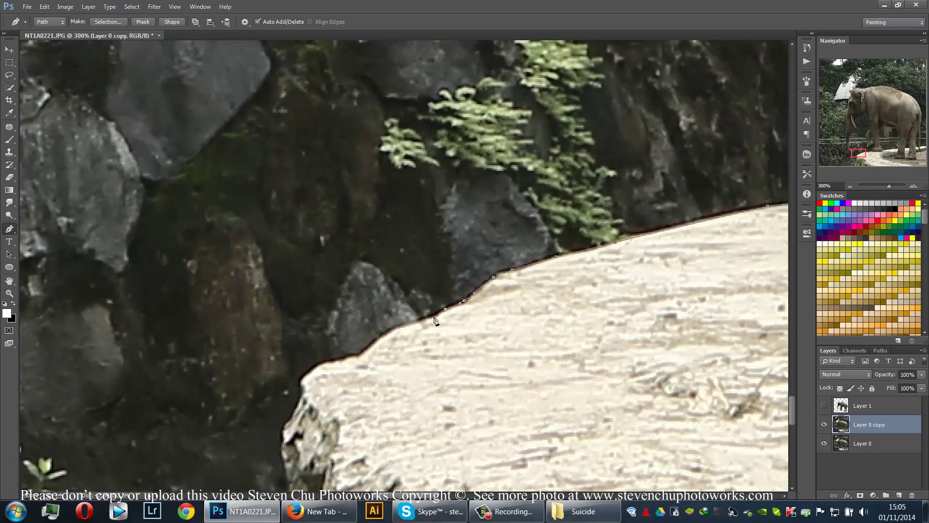
- Trace the curving upper edge of the ledge as far as its far left corner
{"action": "left_click", "coordinate": [406, 323]}
{"action": "left_click", "coordinate": [380, 339]}
{"action": "left_click", "coordinate": [361, 353]}
{"action": "left_click", "coordinate": [350, 356]}
{"action": "left_click", "coordinate": [339, 359]}
{"action": "left_click", "coordinate": [316, 365]}
{"action": "left_click", "coordinate": [300, 378]}
- Follow the jagged outline of the ledge's corner down to the start of its vertical rock face
{"action": "left_click_drag", "start_coordinate": [301, 387], "coordinate": [452, 146]}
{"action": "left_click", "coordinate": [450, 142]}
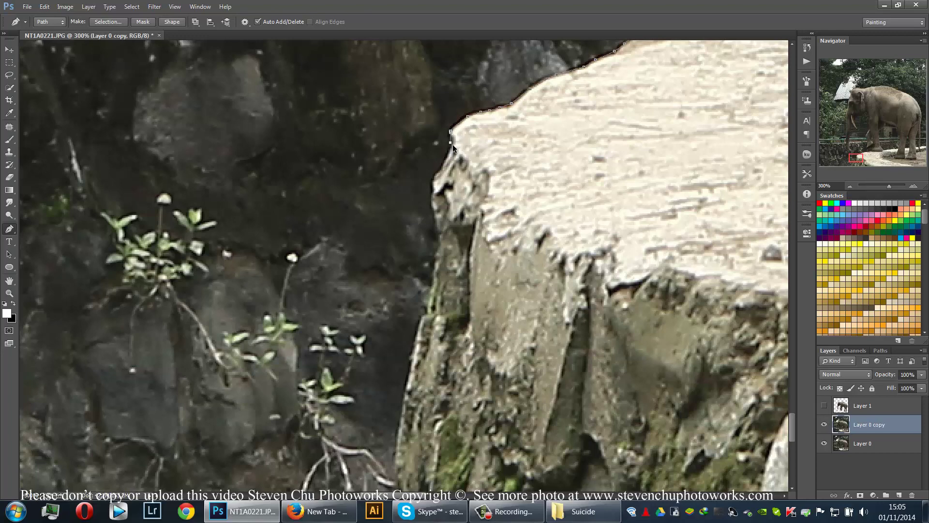
{"action": "left_click", "coordinate": [433, 180]}
{"action": "left_click_drag", "start_coordinate": [434, 209], "coordinate": [435, 226]}
{"action": "left_click", "coordinate": [431, 207]}
{"action": "left_click", "coordinate": [433, 210]}
{"action": "left_click", "coordinate": [437, 227]}
- Trace the outer side of the ledge's rock face down to the thin bare roots
{"action": "left_click_drag", "start_coordinate": [362, 373], "coordinate": [378, 256]}
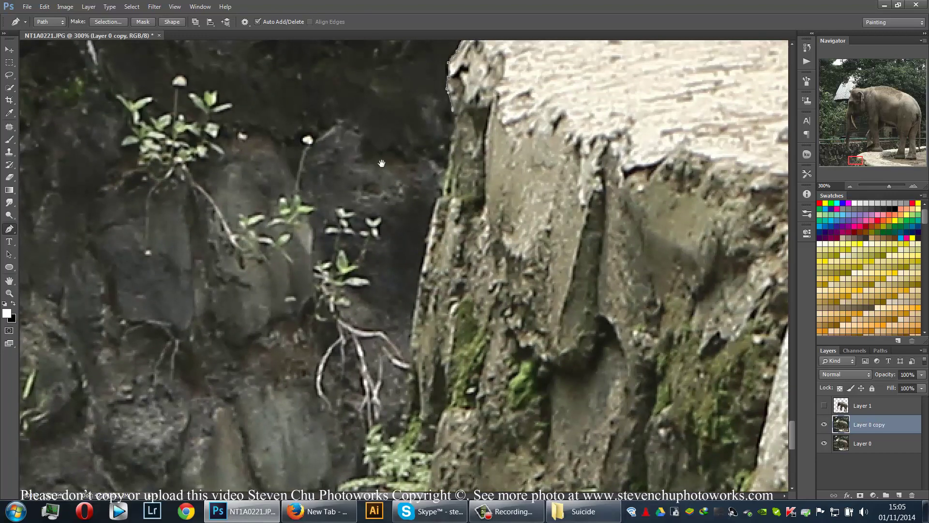
{"action": "left_click", "coordinate": [449, 158]}
{"action": "left_click", "coordinate": [445, 197]}
{"action": "left_click", "coordinate": [430, 219]}
{"action": "left_click", "coordinate": [419, 280]}
{"action": "left_click", "coordinate": [415, 305]}
{"action": "left_click_drag", "start_coordinate": [391, 364], "coordinate": [420, 214]}
{"action": "left_click", "coordinate": [439, 194]}
{"action": "left_click", "coordinate": [439, 214]}
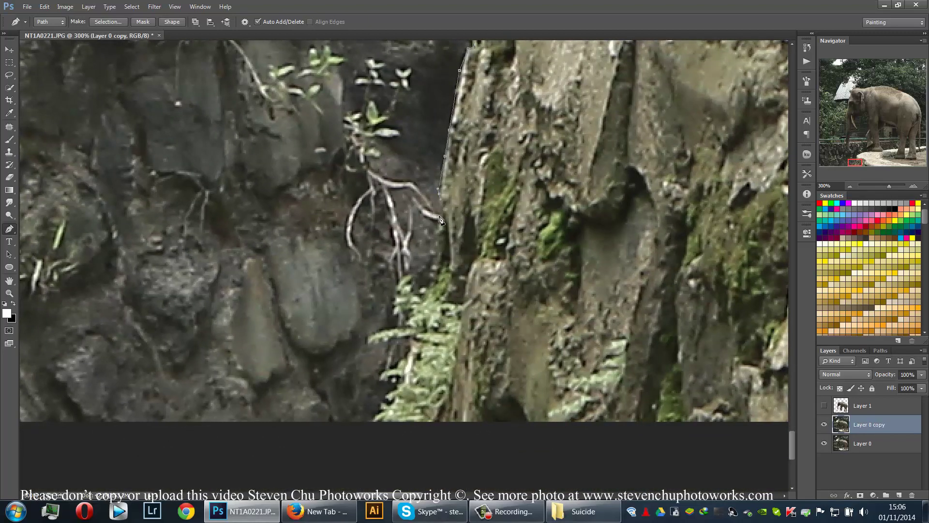
- Extend the path down through the fern beside the rock face to just past the photo's bottom edge
{"action": "left_click", "coordinate": [431, 274]}
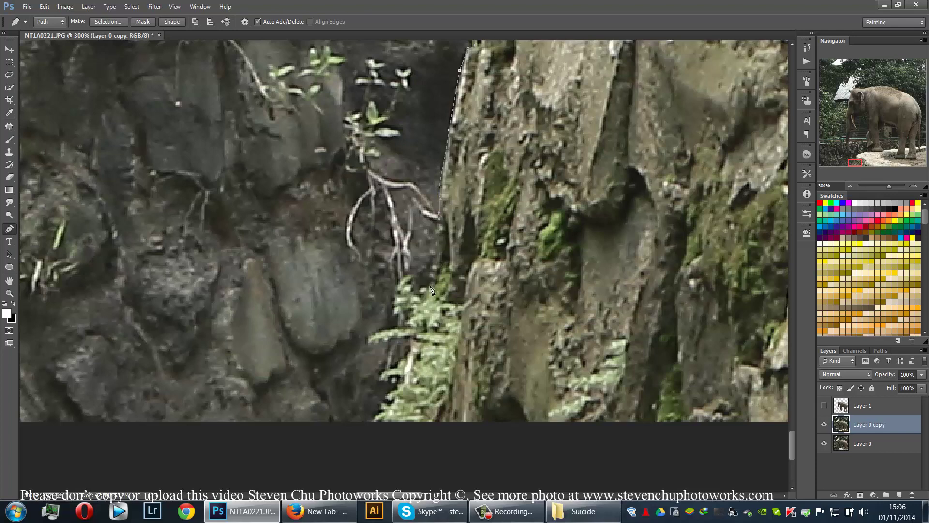
{"action": "left_click", "coordinate": [409, 351]}
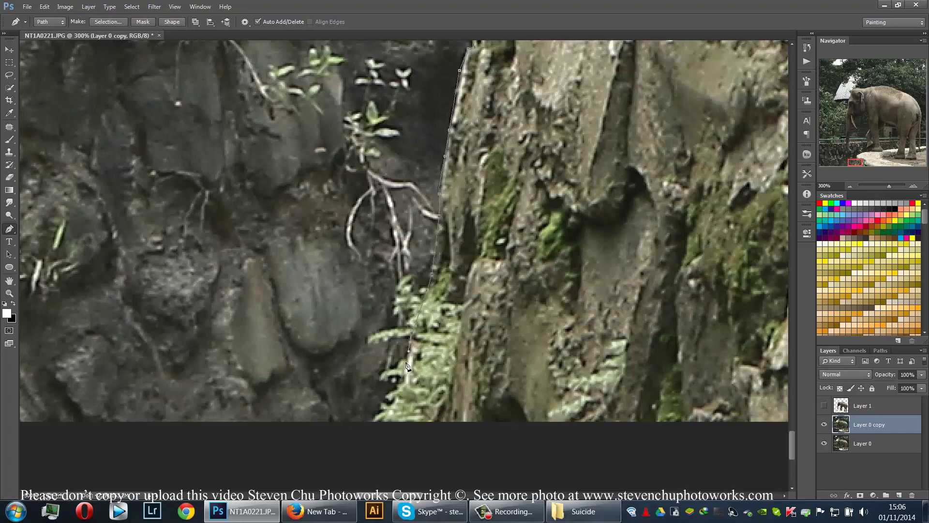
{"action": "left_click", "coordinate": [393, 402]}
{"action": "left_click", "coordinate": [384, 425]}
- Run the path just outside the photo's bottom edge to beyond its lower-right corner
{"action": "left_click_drag", "start_coordinate": [503, 421], "coordinate": [247, 385]}
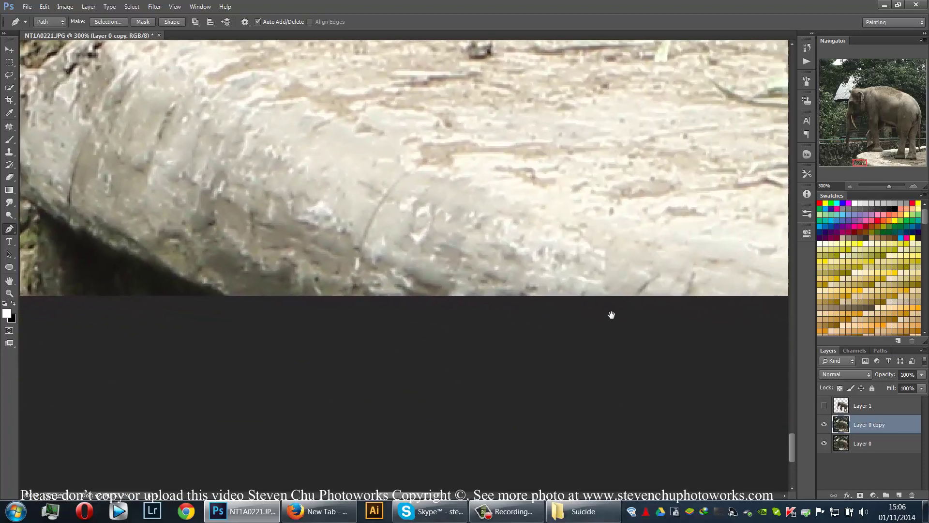
{"action": "left_click", "coordinate": [610, 317]}
{"action": "left_click_drag", "start_coordinate": [452, 349], "coordinate": [209, 385]}
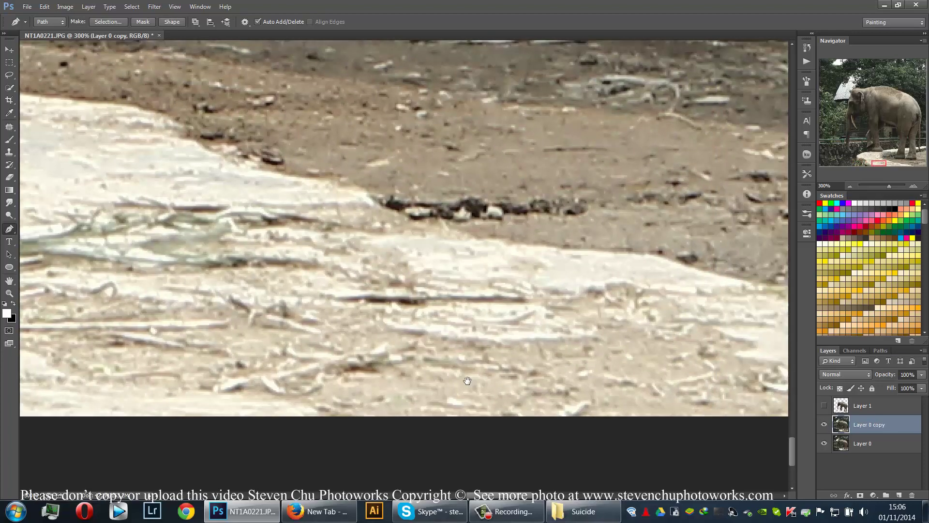
{"action": "left_click_drag", "start_coordinate": [467, 381], "coordinate": [298, 355]}
{"action": "left_click_drag", "start_coordinate": [504, 365], "coordinate": [290, 338]}
{"action": "left_click_drag", "start_coordinate": [503, 349], "coordinate": [283, 332]}
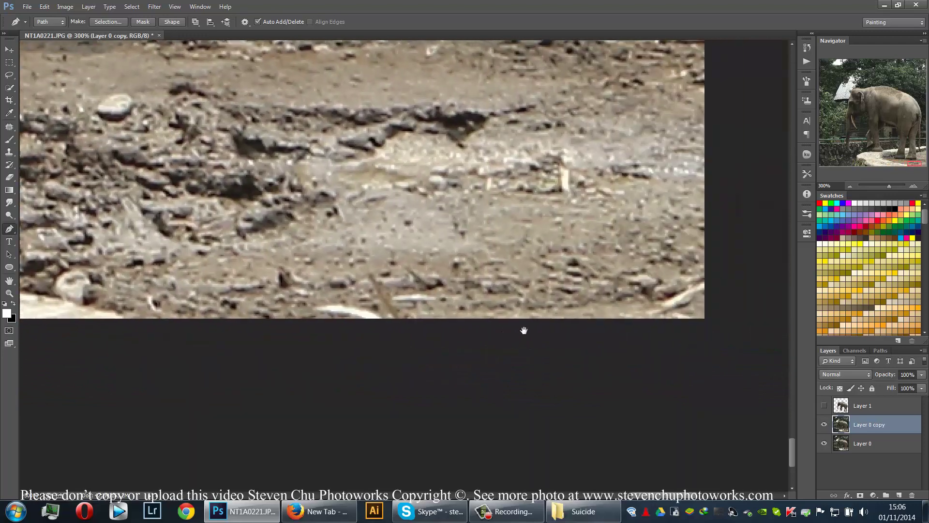
{"action": "left_click_drag", "start_coordinate": [524, 330], "coordinate": [496, 336]}
{"action": "left_click", "coordinate": [561, 332]}
{"action": "left_click", "coordinate": [585, 329]}
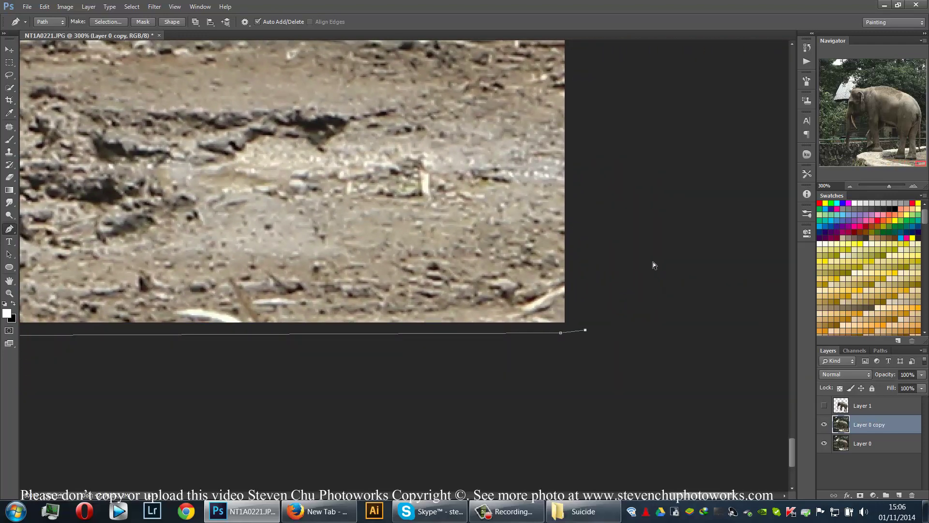
- Bring the path up outside the photo's right edge and close it at its starting point on the ledge
{"action": "key", "text": "ctrl+minus"}
{"action": "key", "text": "ctrl+minus"}
{"action": "key", "text": "ctrl+minus"}
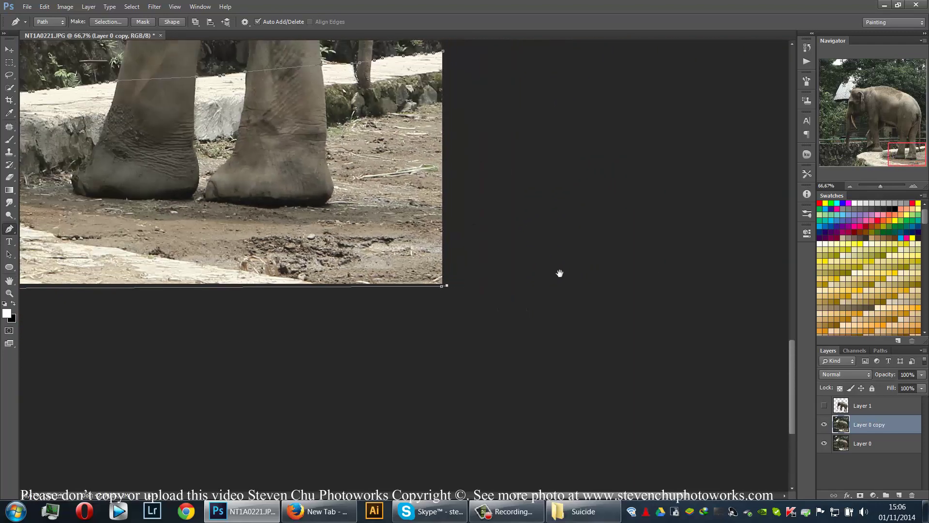
{"action": "left_click_drag", "start_coordinate": [560, 274], "coordinate": [606, 295]}
{"action": "left_click_drag", "start_coordinate": [519, 270], "coordinate": [501, 320]}
{"action": "left_click", "coordinate": [609, 263]}
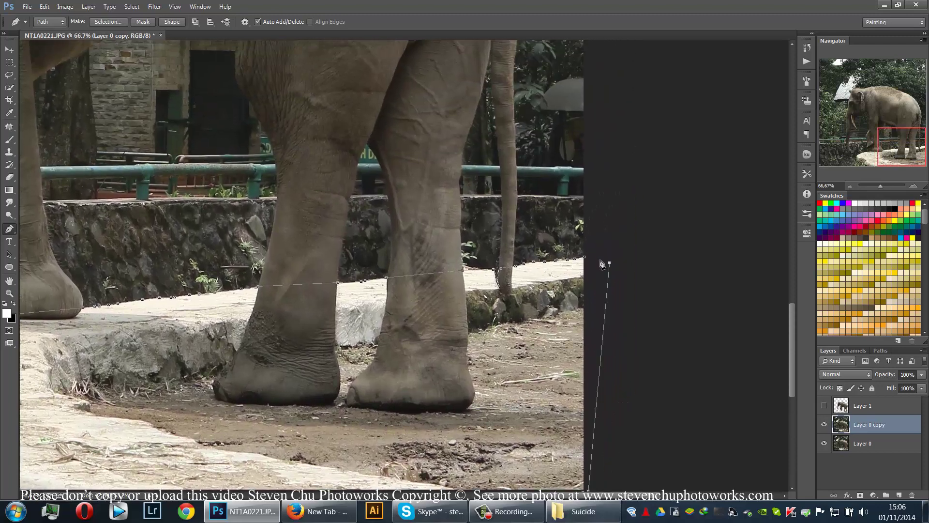
{"action": "left_click", "coordinate": [586, 258]}
{"action": "left_click_drag", "start_coordinate": [322, 332], "coordinate": [474, 268]}
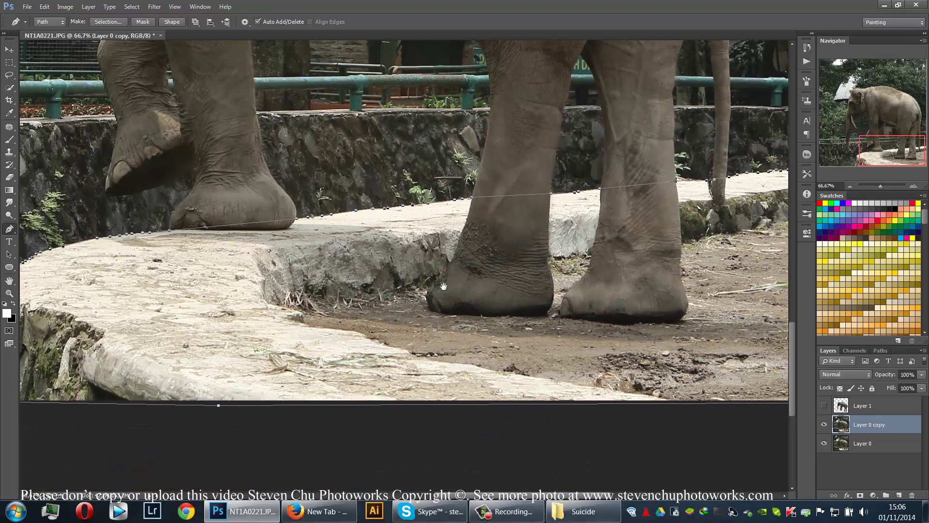
- Save the ledge's work path under the name Land
{"action": "left_click", "coordinate": [882, 350]}
{"action": "double_click", "coordinate": [846, 381]}
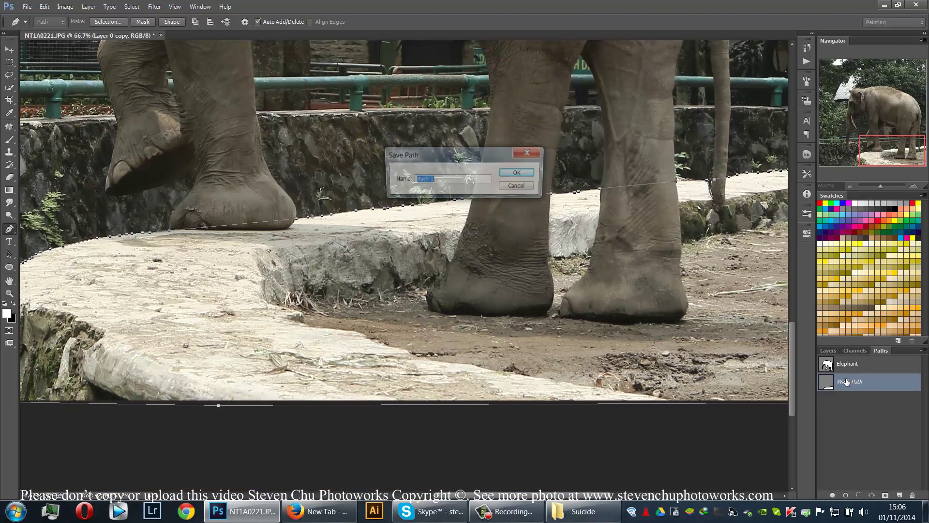
{"action": "type", "text": "LA"}
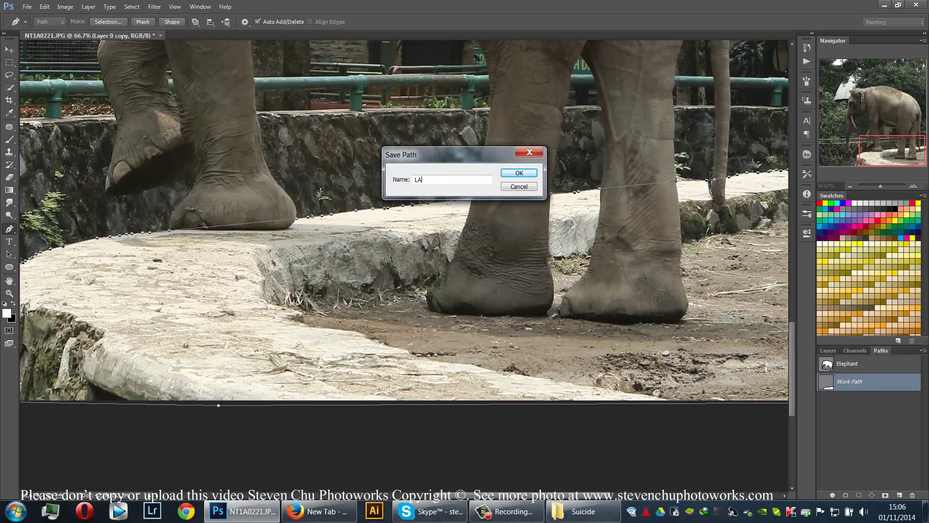
{"action": "type", "text": "ndd"}
{"action": "key", "text": "Return"}
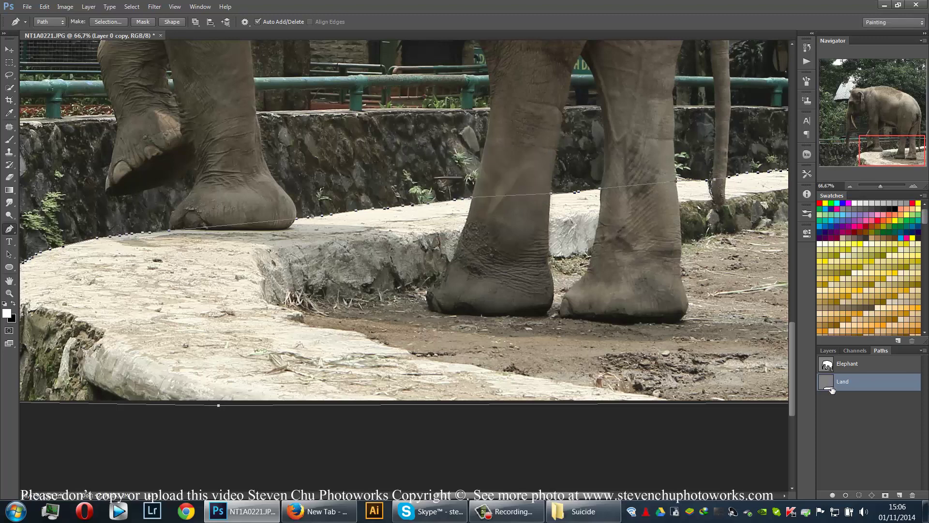
- Load the Land path as a selection and copy that area of Layer 0 copy to a new layer
{"action": "left_click", "coordinate": [856, 495]}
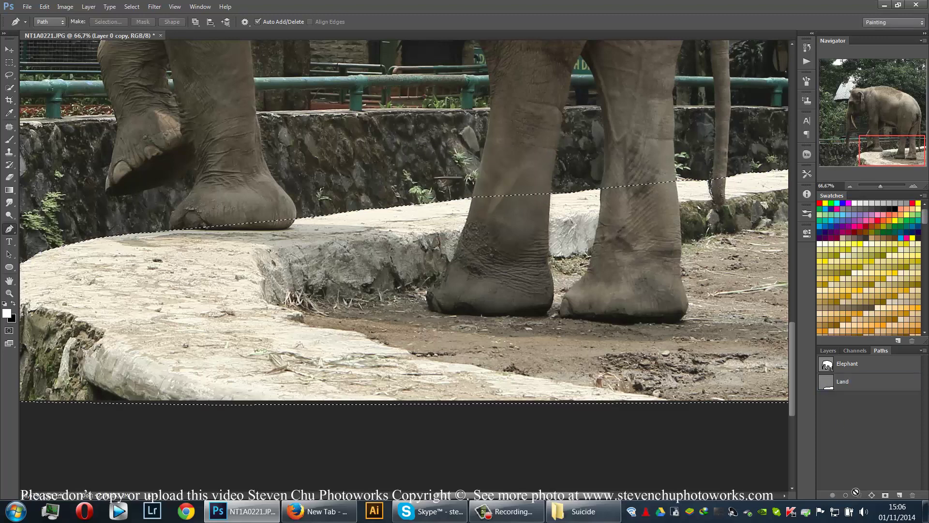
{"action": "left_click", "coordinate": [827, 352]}
{"action": "key", "text": "ctrl+j"}
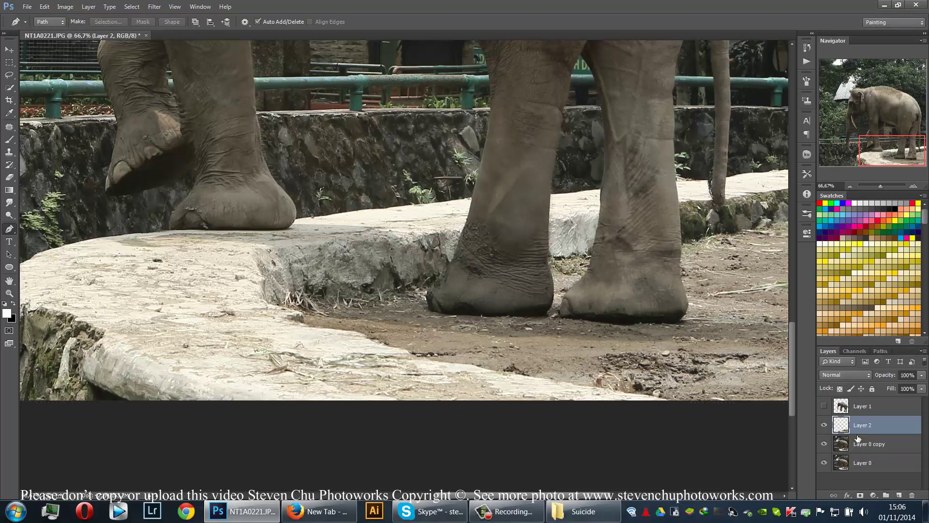
- Delete Layer 0 copy and hide Layer 0 so that only the ledge cutout shows
{"action": "left_click", "coordinate": [834, 445]}
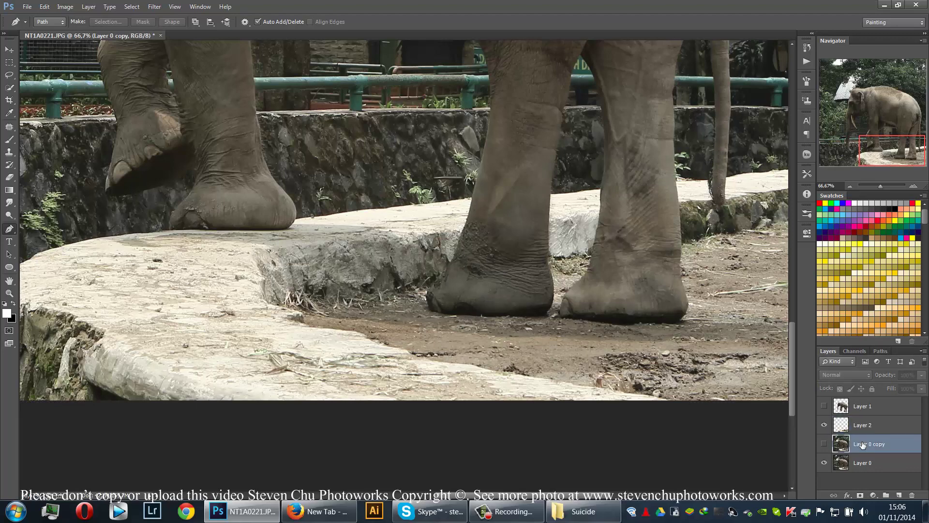
{"action": "key", "text": "Delete"}
{"action": "left_click", "coordinate": [825, 444]}
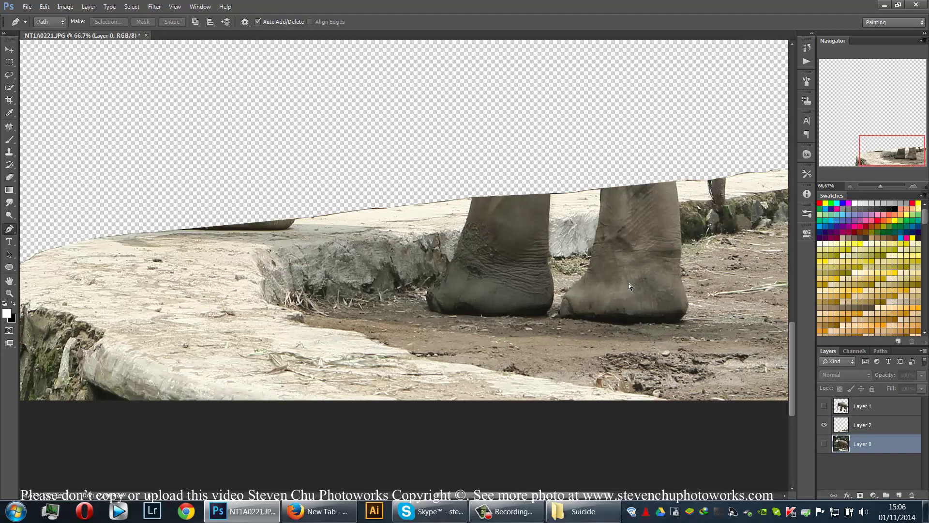
{"action": "key", "text": "ctrl+minus"}
{"action": "key", "text": "ctrl+minus"}
{"action": "key", "text": "ctrl+plus"}
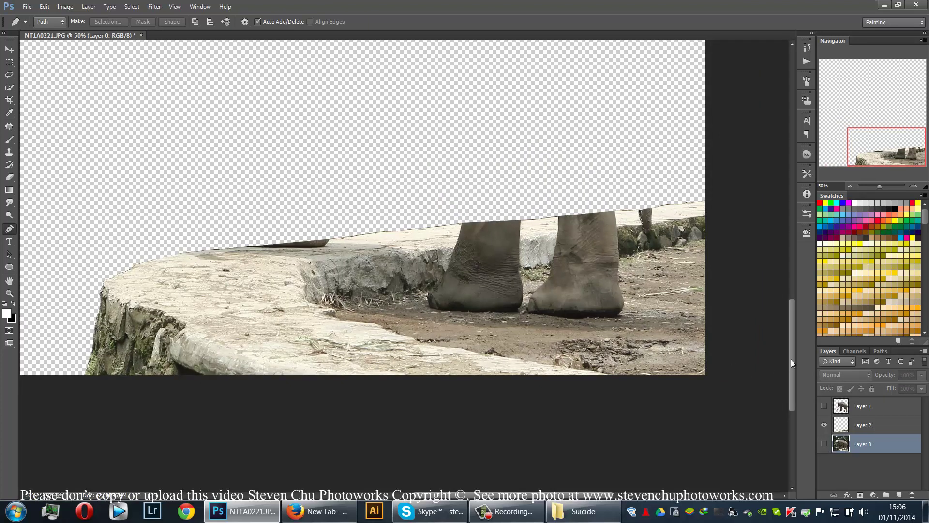
- Rename the elephant cutout layer Elephant and the ledge cutout layer Land
{"action": "left_click", "coordinate": [866, 429]}
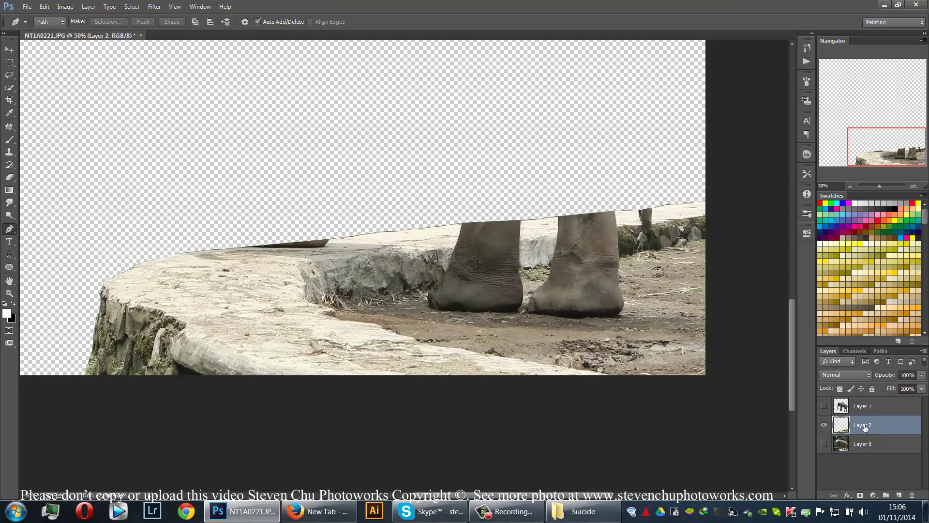
{"action": "double_click", "coordinate": [866, 411]}
{"action": "type", "text": "Elepa"}
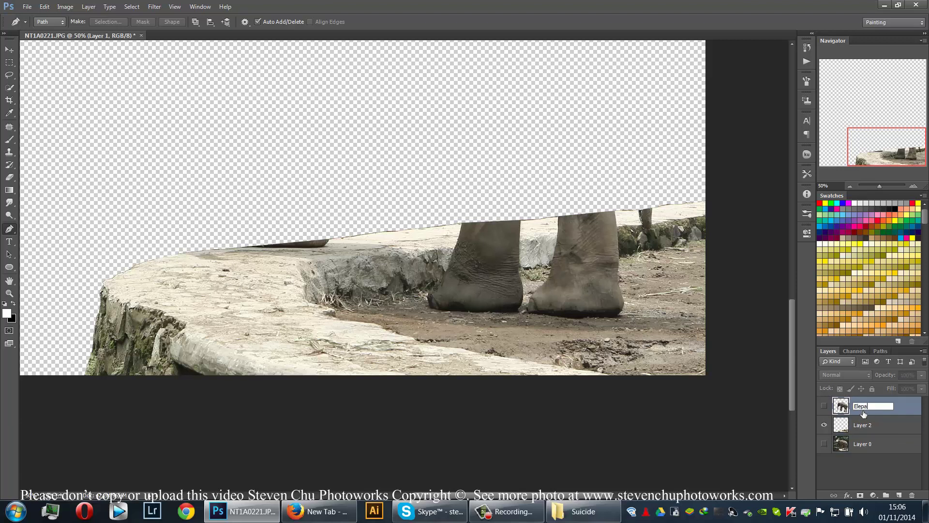
{"action": "key", "text": "BackSpace"}
{"action": "type", "text": "hant"}
{"action": "key", "text": "Return"}
{"action": "double_click", "coordinate": [870, 424]}
{"action": "type", "text": "Land"}
{"action": "key", "text": "Return"}
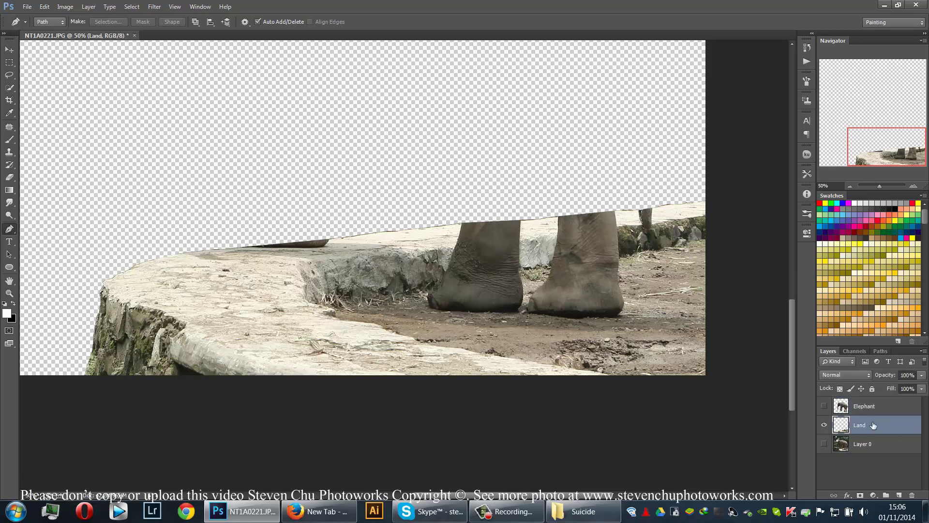
- Load the Land path as a selection to confine retouching on the Land layer
{"action": "left_click", "coordinate": [881, 351]}
{"action": "left_click", "coordinate": [841, 388]}
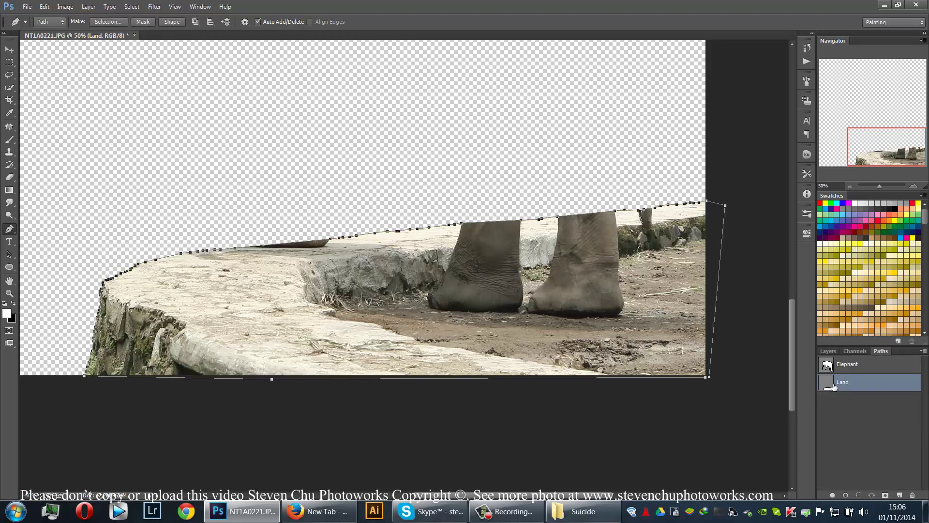
{"action": "left_click", "coordinate": [861, 494]}
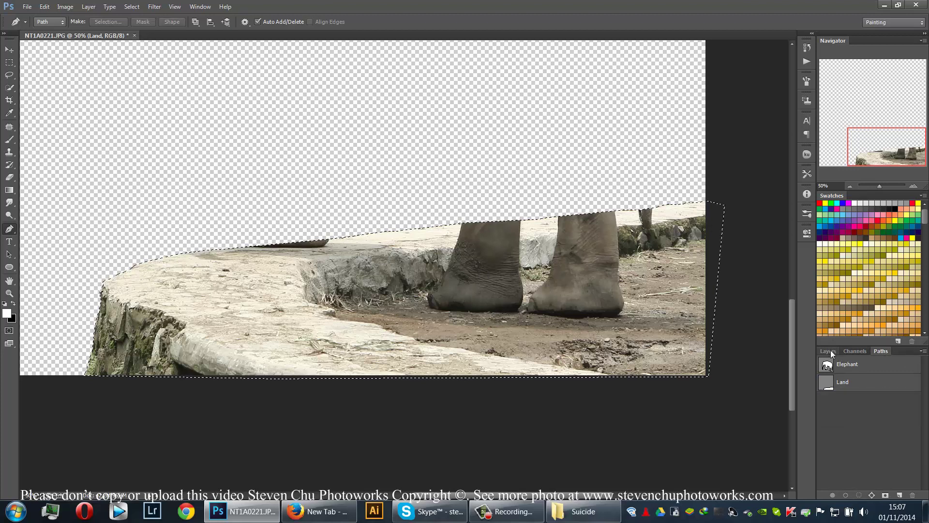
{"action": "left_click", "coordinate": [830, 350]}
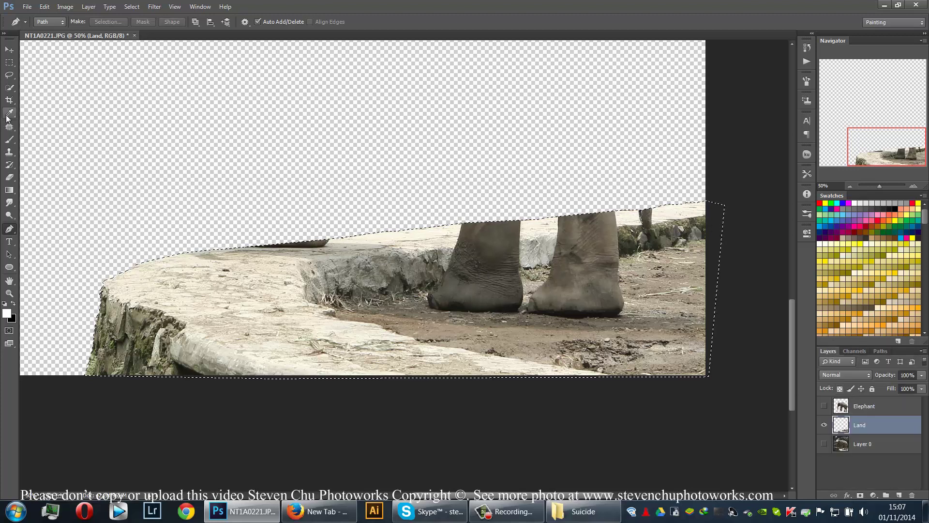
- Set up the Clone Stamp with a soft round brush of 125 px and 0% hardness
{"action": "left_click", "coordinate": [9, 152]}
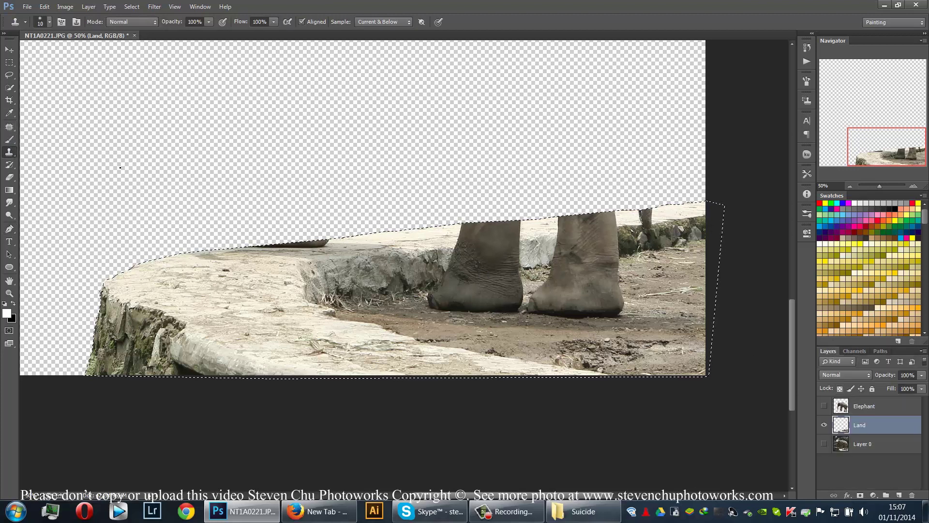
{"action": "right_click", "coordinate": [189, 264]}
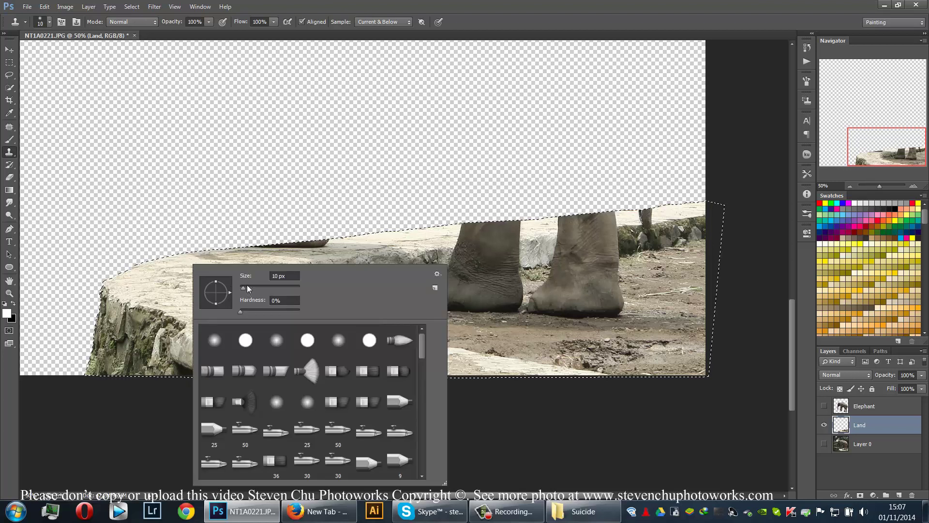
{"action": "left_click_drag", "start_coordinate": [247, 284], "coordinate": [257, 286]}
{"action": "left_click", "coordinate": [224, 326]}
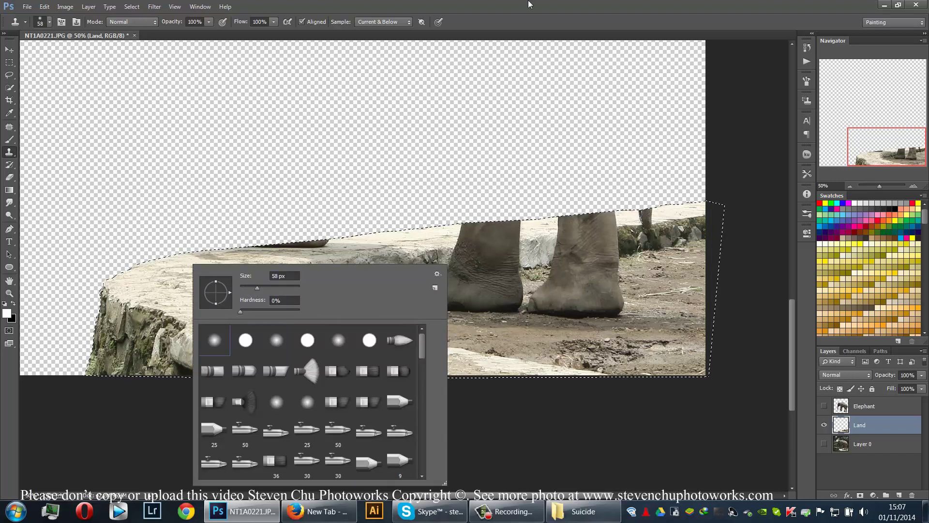
{"action": "left_click", "coordinate": [530, 4]}
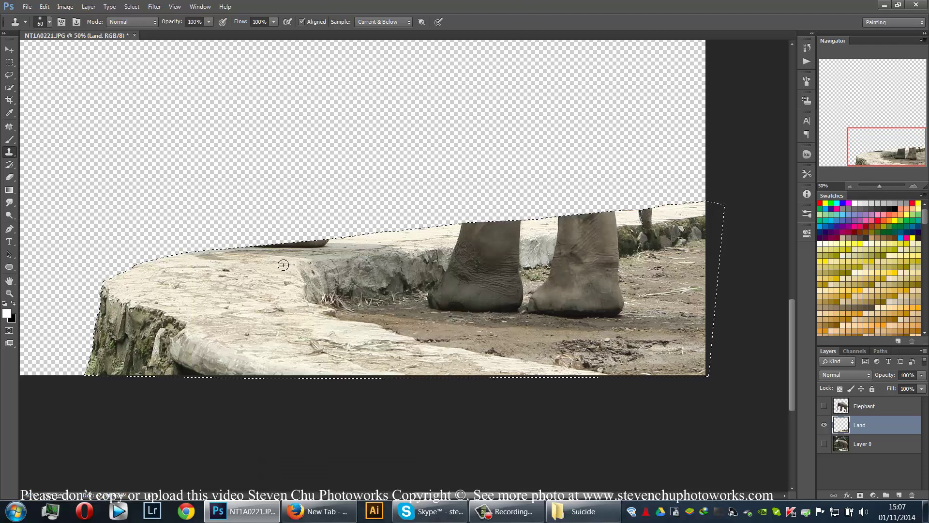
{"action": "key", "text": "]"}
{"action": "key", "text": "]"}
{"action": "key", "text": "]"}
{"action": "key", "text": "]"}
{"action": "key", "text": "]"}
{"action": "key", "text": "]"}
- Clone pale stone over the front foot's remnant along the ledge's upper edge
{"action": "left_click", "coordinate": [222, 266], "text": "alt"}
{"action": "mouse_move", "coordinate": [205, 254]}
{"action": "left_mouse_down"}
{"action": "mouse_move", "coordinate": [324, 239]}
{"action": "mouse_move", "coordinate": [288, 251]}
{"action": "left_mouse_up"}
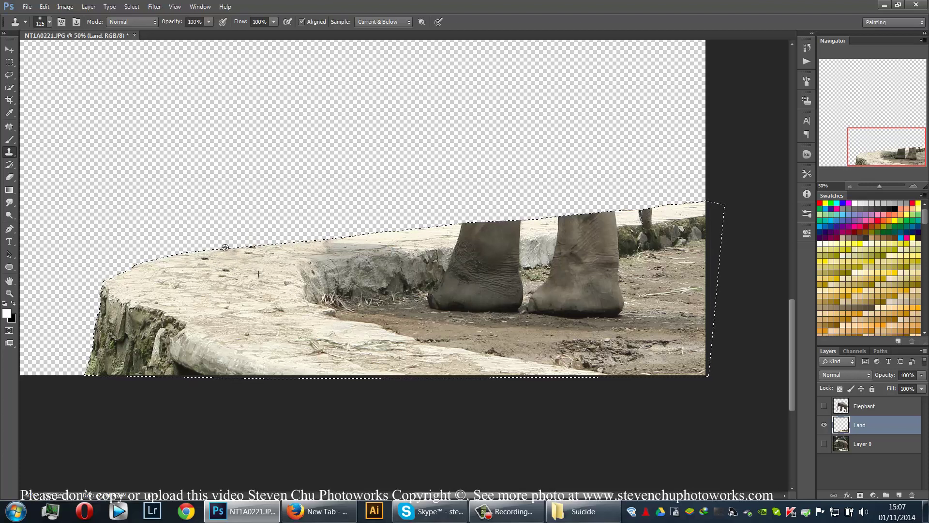
{"action": "left_click", "coordinate": [273, 256], "text": "alt"}
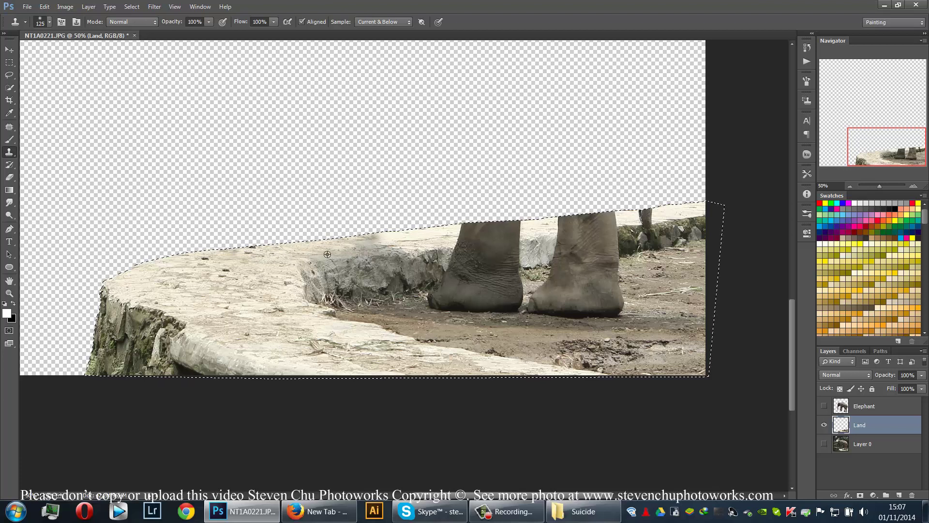
{"action": "left_click", "coordinate": [339, 233]}
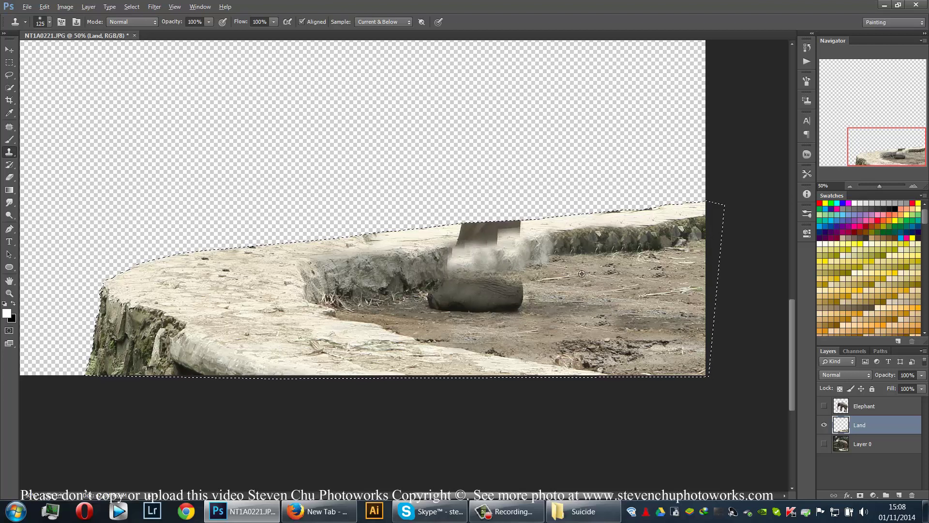
- Enlarge the clone brush to 200 px and clone the inner rock wall over the remaining hind foot
{"action": "key", "text": "bracketright"}
{"action": "left_click", "coordinate": [401, 277]}
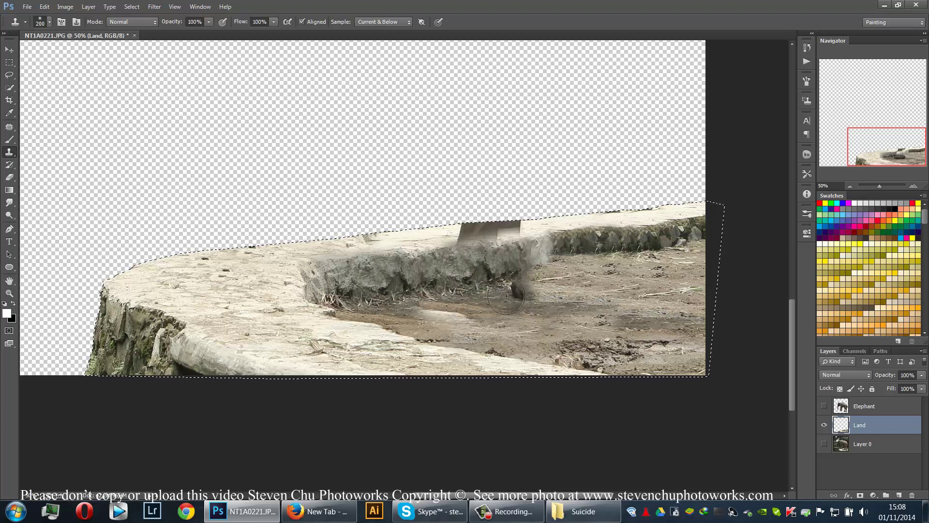
{"action": "left_click_drag", "start_coordinate": [522, 293], "coordinate": [545, 292]}
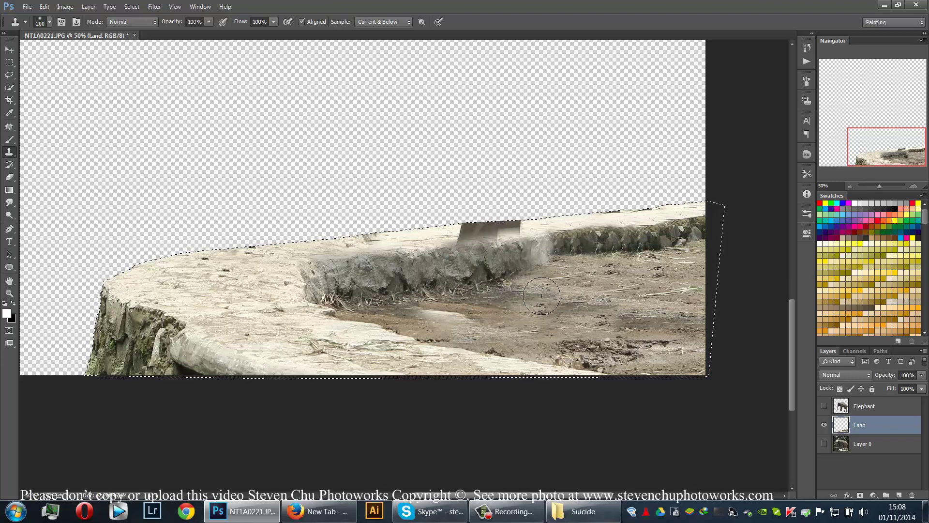
- Clone dirt over the leftover patches beside the inner rock wall, blend the wall's base, and deselect
{"action": "left_click", "coordinate": [517, 331], "text": "alt"}
{"action": "left_click_drag", "start_coordinate": [532, 327], "coordinate": [543, 332]}
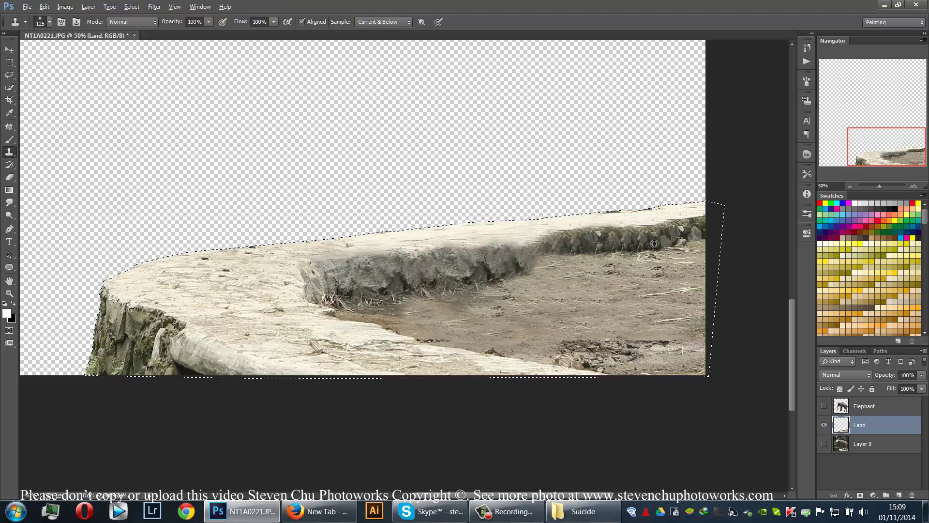
{"action": "mouse_move", "coordinate": [547, 257]}
{"action": "left_mouse_down"}
{"action": "mouse_move", "coordinate": [530, 263]}
{"action": "mouse_move", "coordinate": [546, 258]}
{"action": "left_mouse_up"}
{"action": "key", "text": "v"}
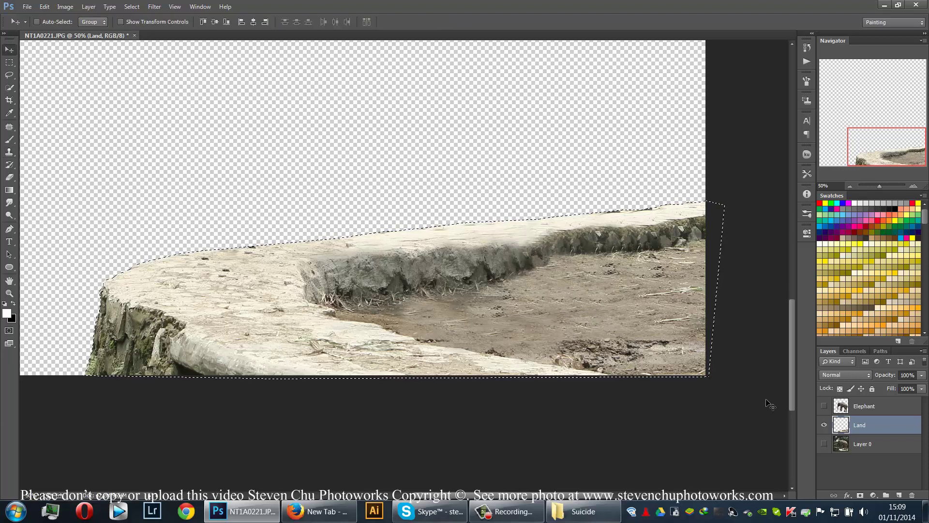
{"action": "key", "text": "ctrl+d"}
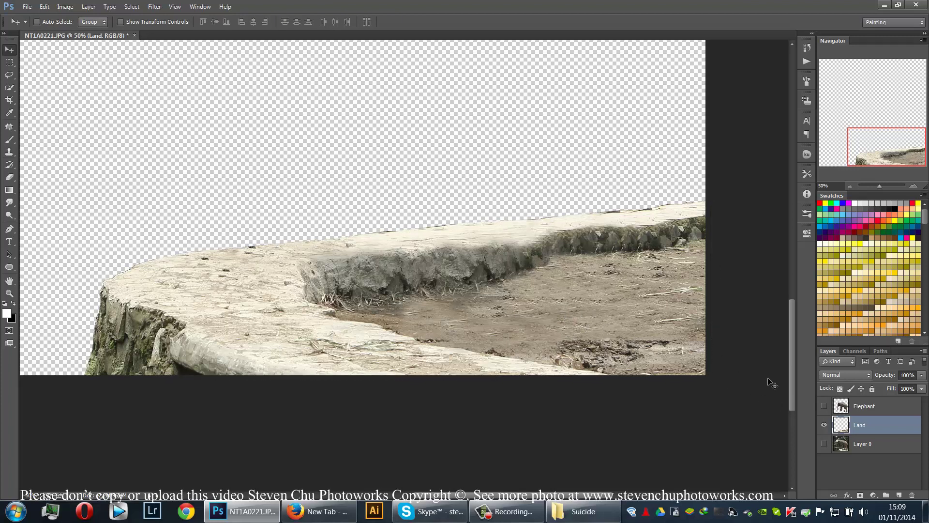
- Show the Elephant layer above the cleaned ledge and fit the whole composition in view
{"action": "left_click", "coordinate": [852, 406]}
{"action": "left_click", "coordinate": [825, 406]}
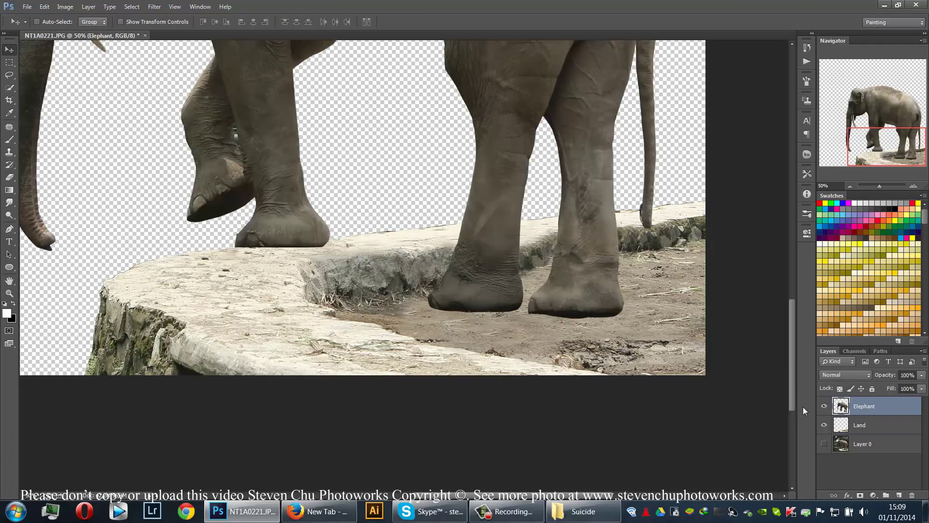
{"action": "key", "text": "ctrl+0"}
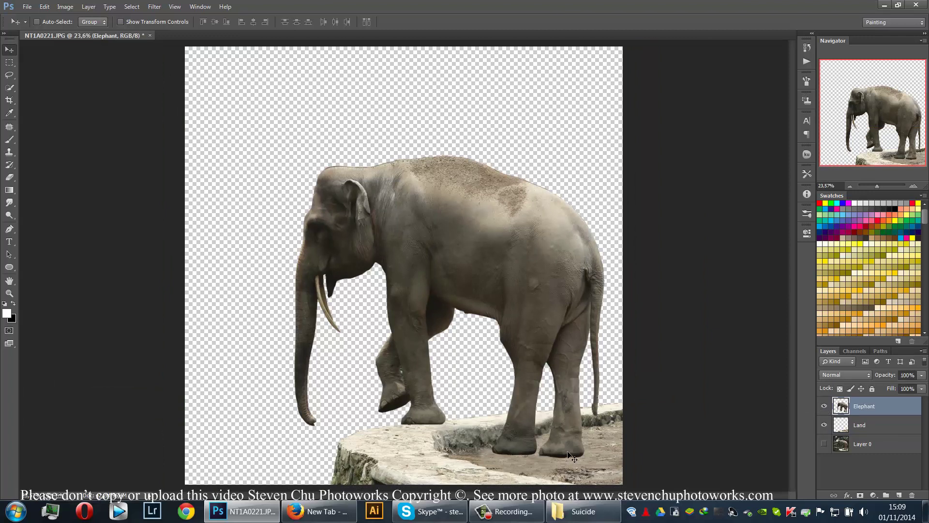
- Place City_skyline_011_by_ISOStock.jpg from the Suicide folder into the document, keeping the default raw settings and placement size
{"action": "left_click", "coordinate": [581, 513]}
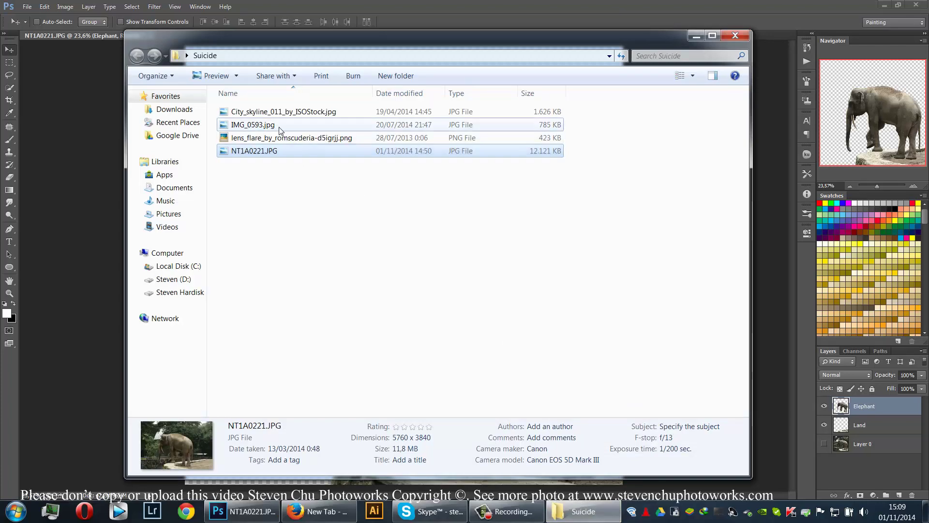
{"action": "left_click", "coordinate": [296, 125]}
{"action": "left_click", "coordinate": [295, 113]}
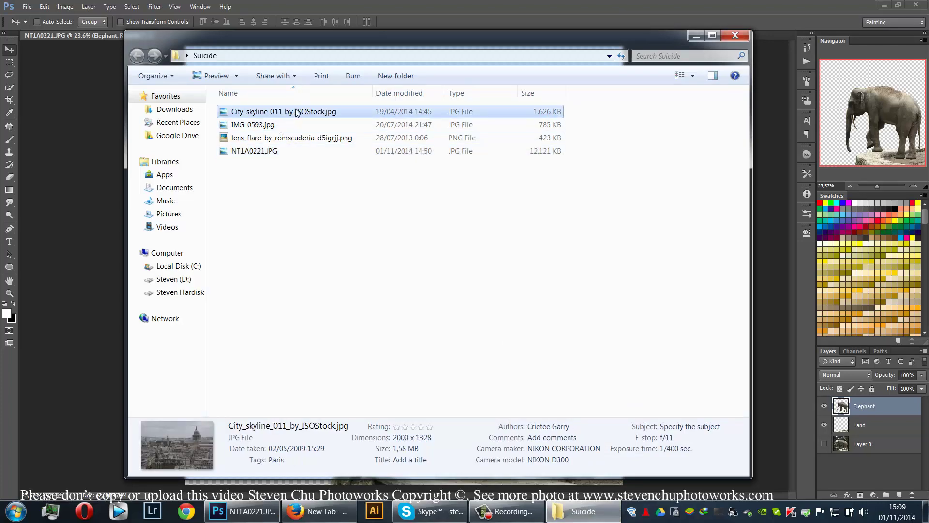
{"action": "left_click_drag", "start_coordinate": [295, 112], "coordinate": [102, 176]}
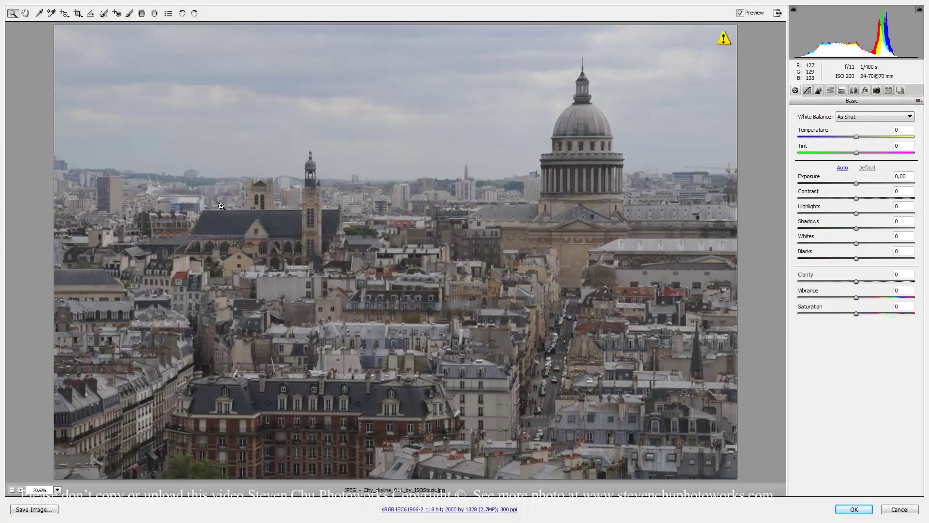
{"action": "left_click", "coordinate": [855, 509]}
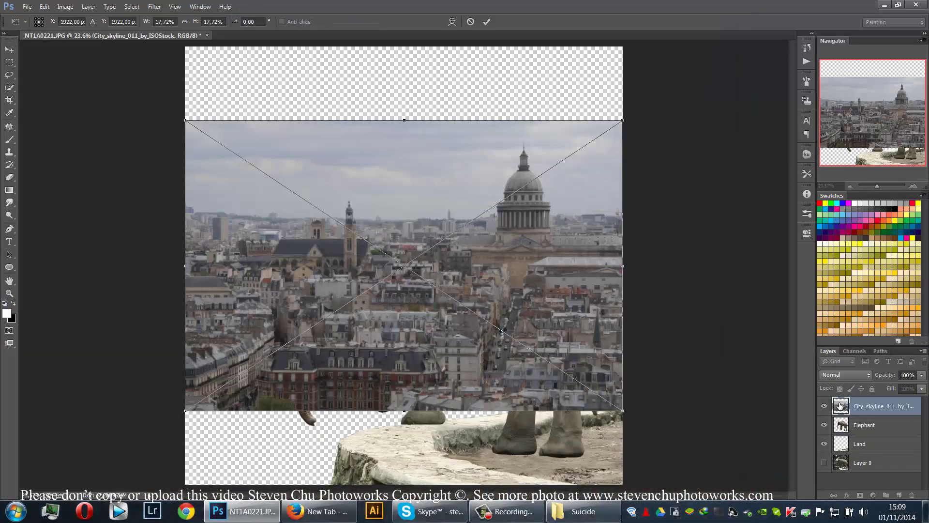
{"action": "key", "text": "Return"}
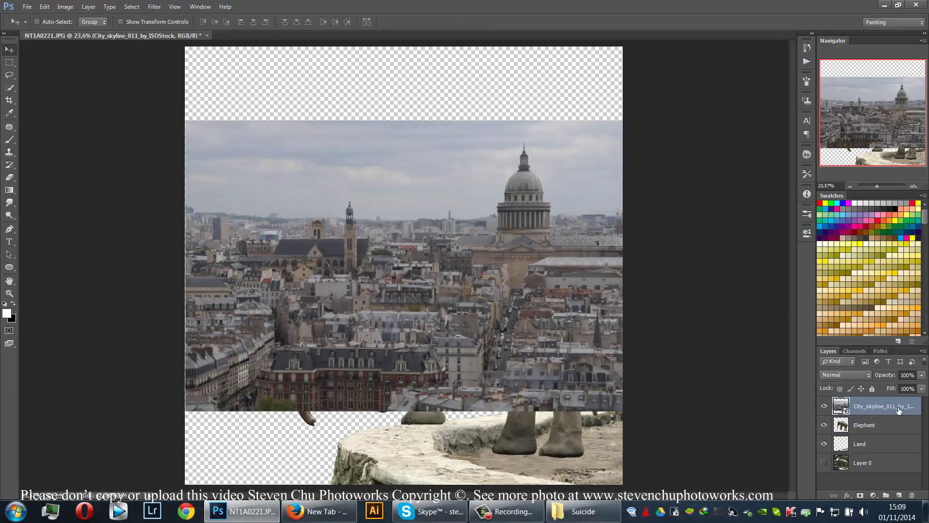
- Put the city skyline layer beneath Land and shift the image down to fill the canvas's lower part
{"action": "left_click_drag", "start_coordinate": [904, 412], "coordinate": [891, 453]}
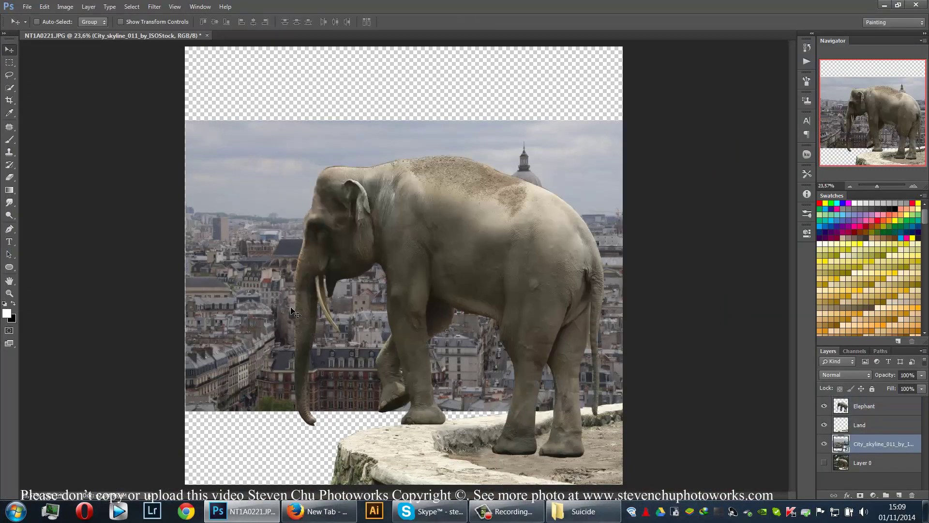
{"action": "left_click_drag", "start_coordinate": [213, 180], "coordinate": [226, 287]}
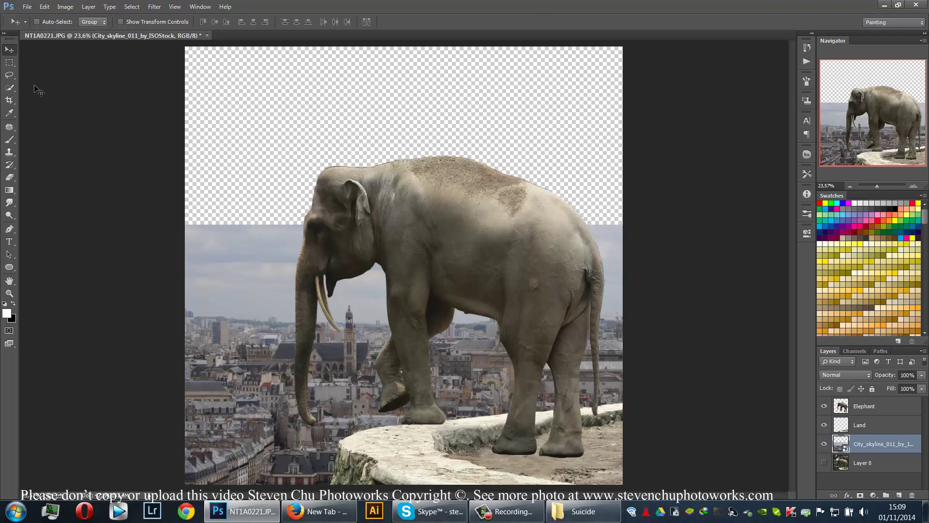
- Scale the city skyline up to about 22.7% and position it so the dome stands behind the elephant's hindquarters
{"action": "left_click", "coordinate": [45, 6]}
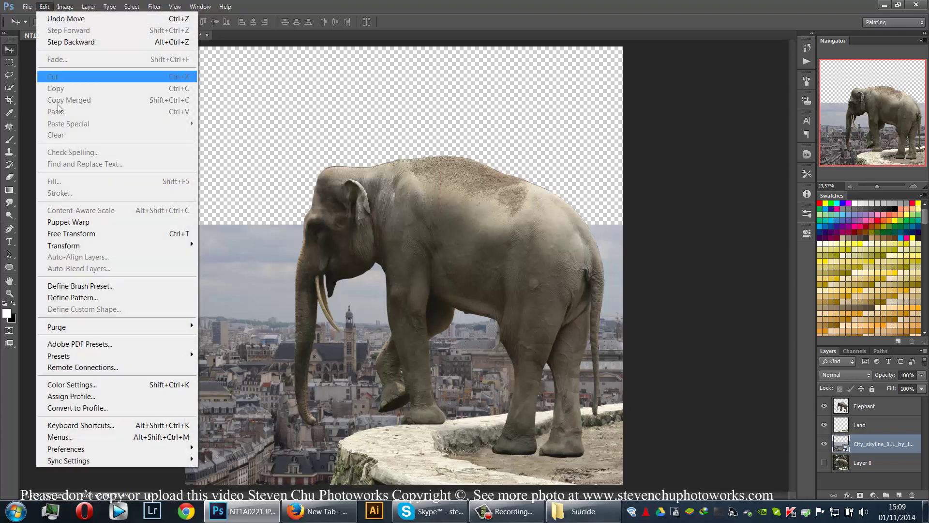
{"action": "left_click", "coordinate": [96, 234]}
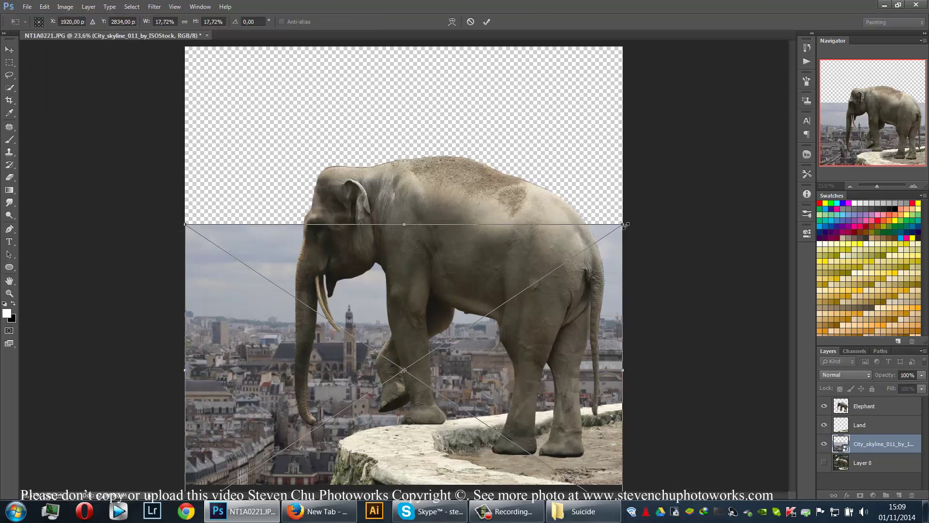
{"action": "left_click_drag", "start_coordinate": [626, 226], "coordinate": [836, 131]}
{"action": "left_click_drag", "start_coordinate": [710, 218], "coordinate": [608, 248]}
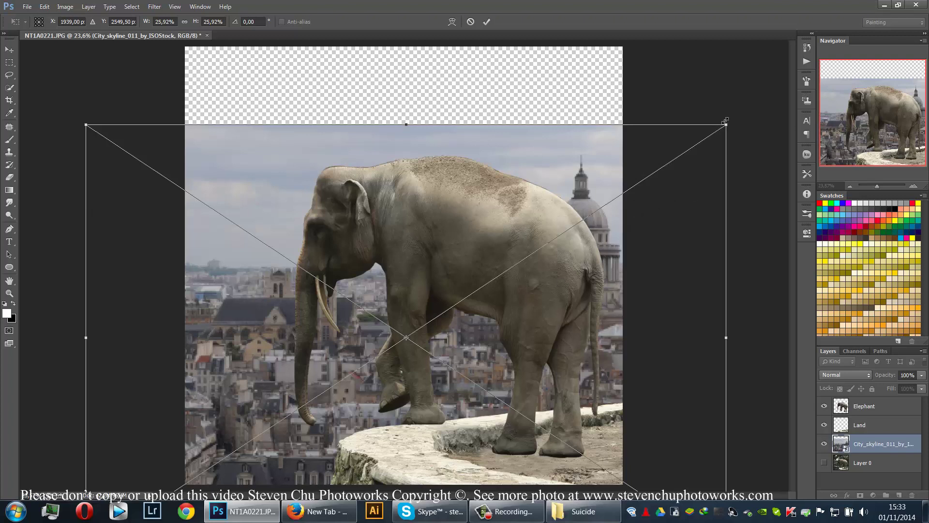
{"action": "left_click_drag", "start_coordinate": [726, 125], "coordinate": [654, 173]}
{"action": "left_click_drag", "start_coordinate": [552, 322], "coordinate": [571, 266]}
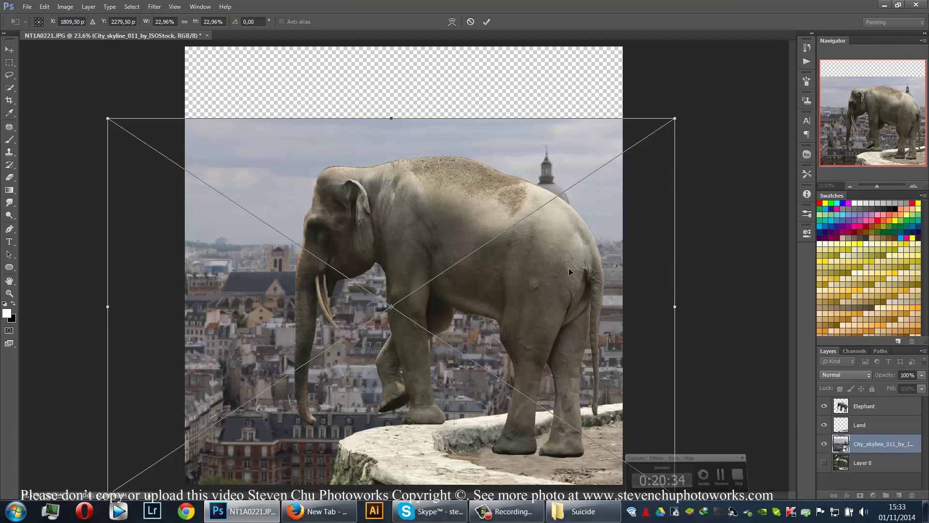
{"action": "left_click_drag", "start_coordinate": [569, 267], "coordinate": [591, 266]}
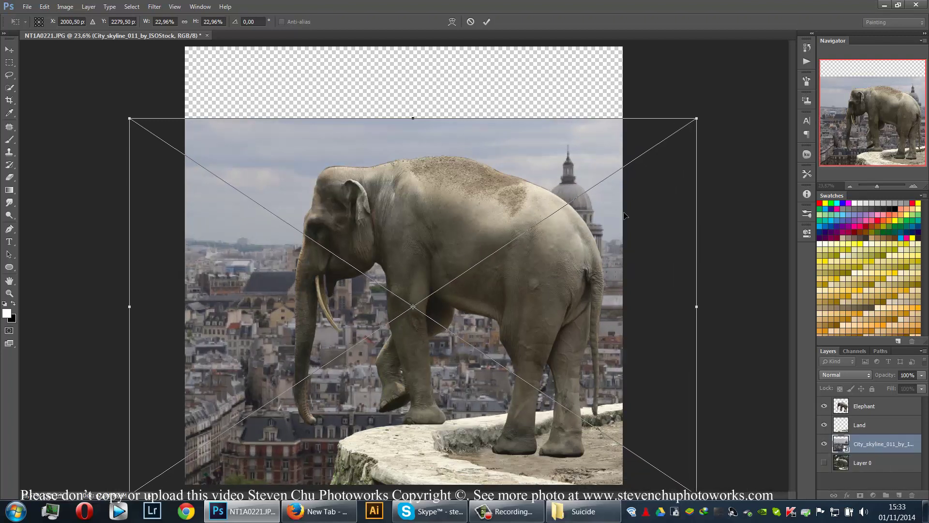
{"action": "left_click_drag", "start_coordinate": [695, 117], "coordinate": [691, 120]}
{"action": "left_click_drag", "start_coordinate": [666, 179], "coordinate": [700, 174]}
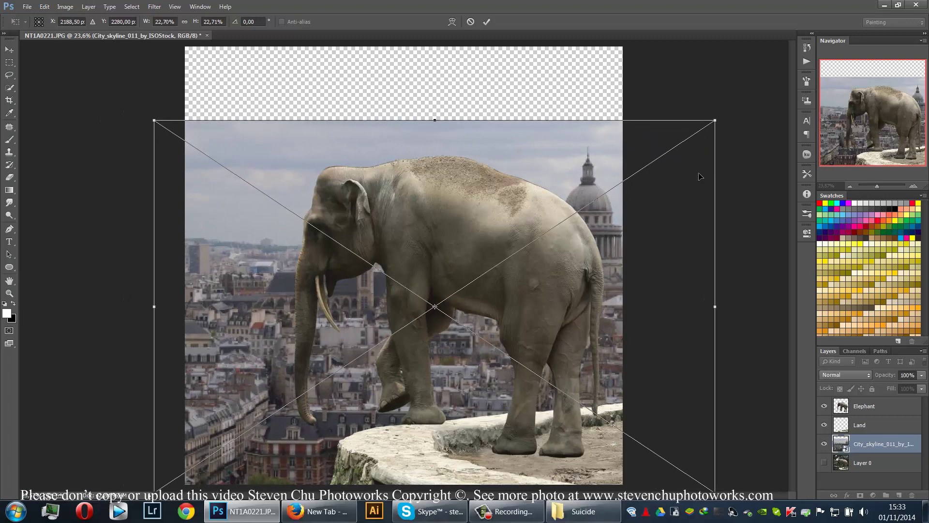
{"action": "key", "text": "Return"}
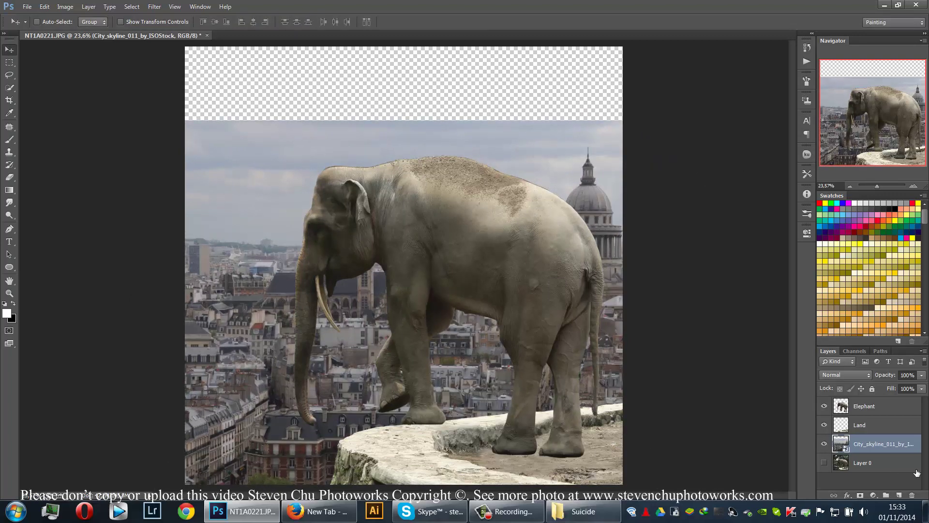
- Rename the skyline layer City and add a layer mask to it
{"action": "double_click", "coordinate": [879, 444]}
{"action": "type", "text": "City"}
{"action": "key", "text": "Return"}
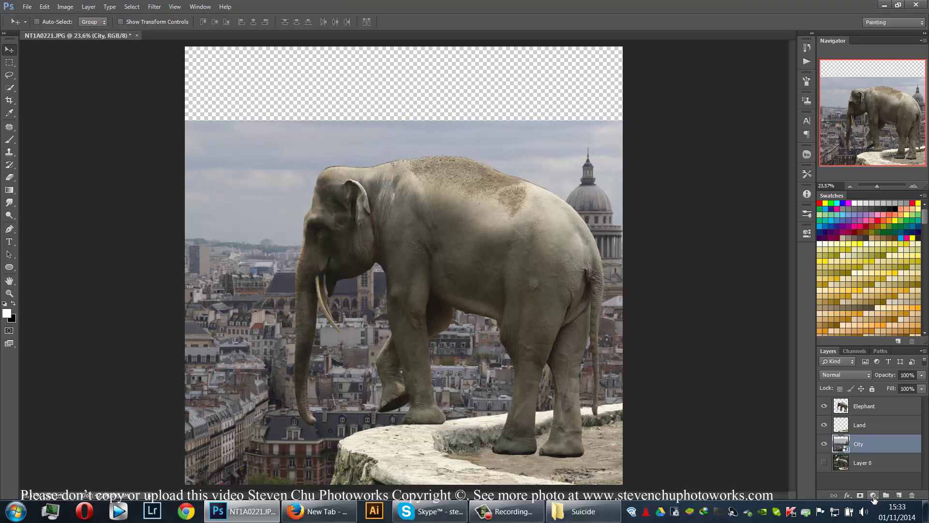
{"action": "left_click", "coordinate": [861, 495]}
- Hide the Land and Elephant layers and select the City layer's sky using Quick Selection with a 400 px brush
{"action": "left_click_drag", "start_coordinate": [825, 425], "coordinate": [824, 406]}
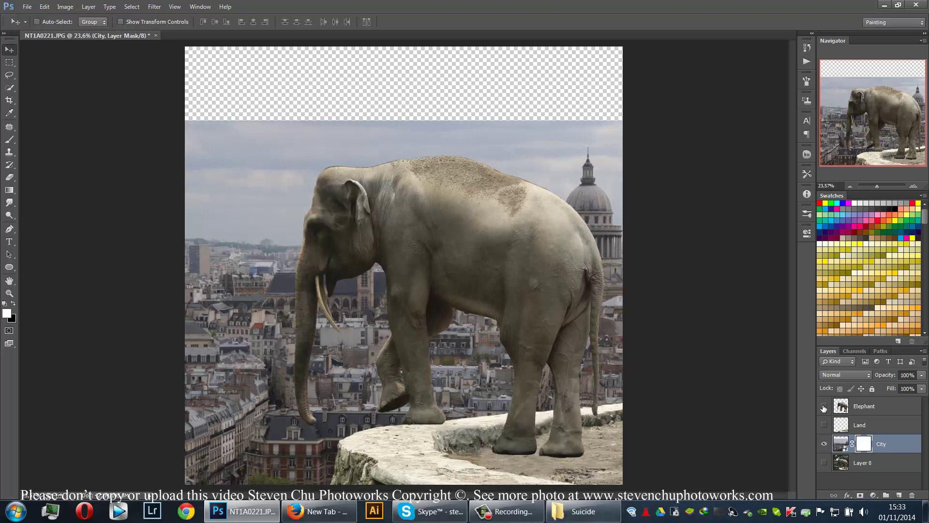
{"action": "left_click", "coordinate": [13, 88]}
{"action": "left_click", "coordinate": [58, 86]}
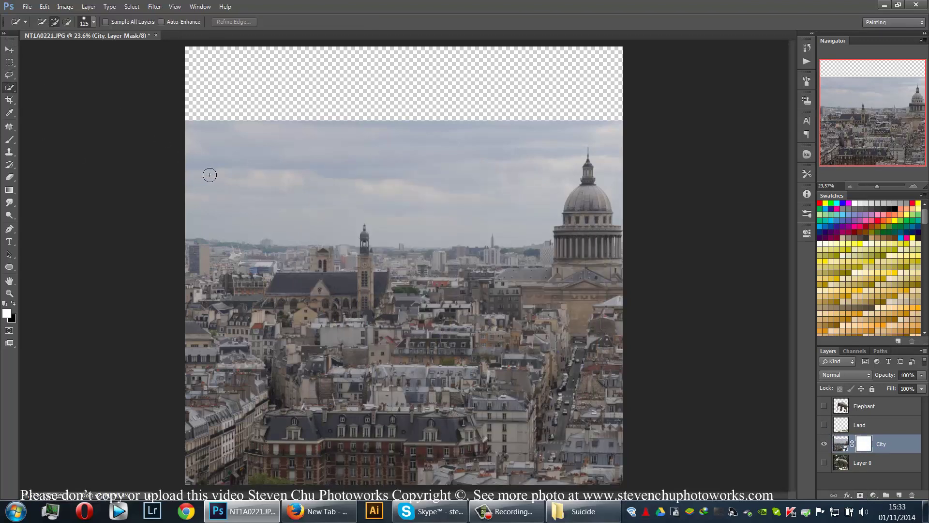
{"action": "key", "text": "bracketright"}
{"action": "key", "text": "bracketright"}
{"action": "key", "text": "bracketright"}
{"action": "key", "text": "bracketright"}
{"action": "key", "text": "bracketright"}
{"action": "key", "text": "bracketright"}
{"action": "mouse_move", "coordinate": [228, 166]}
{"action": "left_mouse_down"}
{"action": "mouse_move", "coordinate": [347, 160]}
{"action": "mouse_move", "coordinate": [452, 170]}
{"action": "mouse_move", "coordinate": [562, 155]}
{"action": "left_mouse_up"}
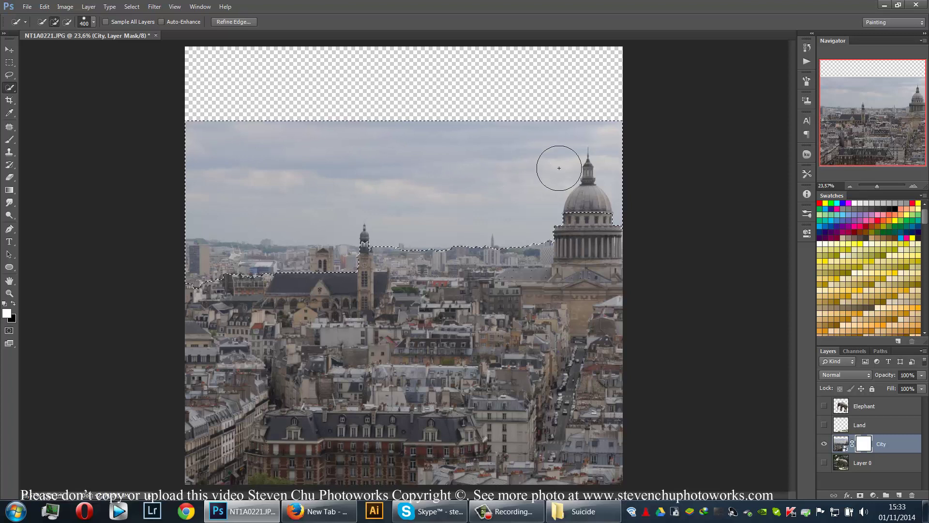
{"action": "key", "text": "ctrl+d"}
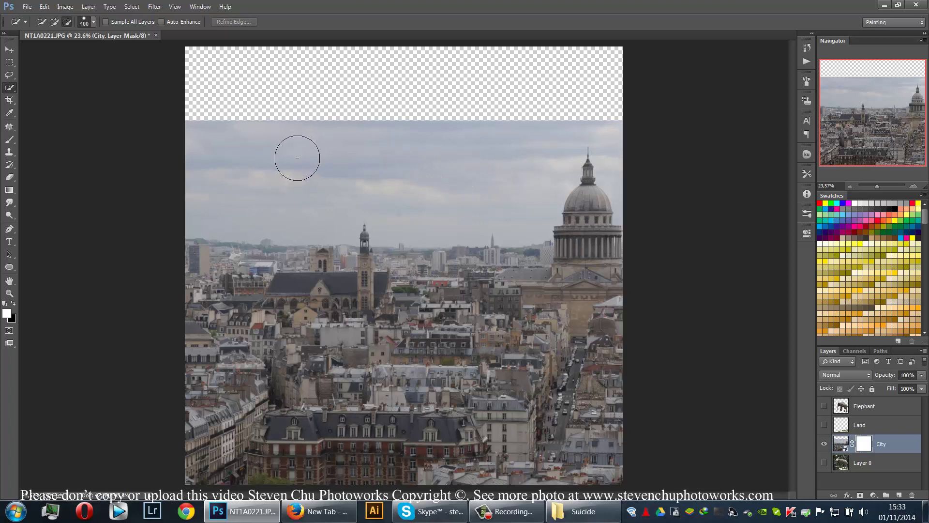
{"action": "mouse_move", "coordinate": [286, 140]}
{"action": "left_mouse_down"}
{"action": "mouse_move", "coordinate": [387, 138]}
{"action": "mouse_move", "coordinate": [339, 135]}
{"action": "mouse_move", "coordinate": [567, 148]}
{"action": "mouse_move", "coordinate": [517, 171]}
{"action": "left_mouse_up"}
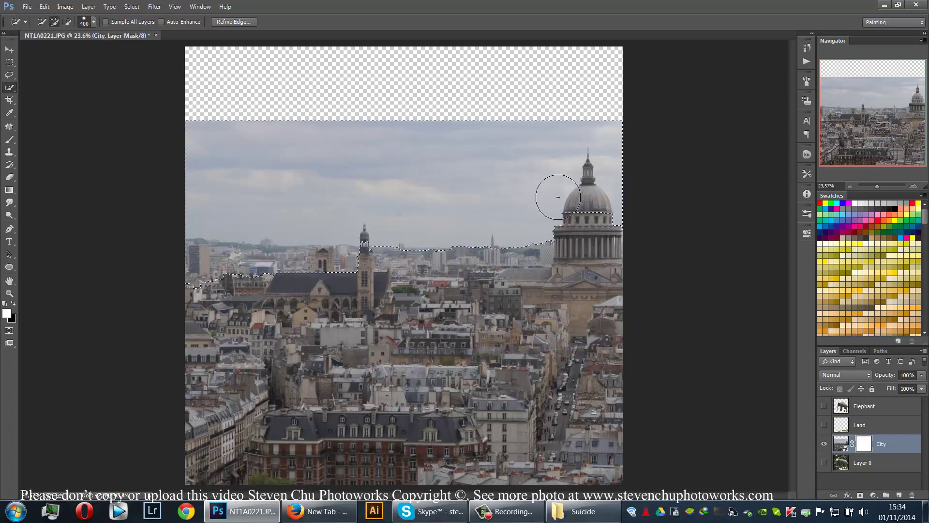
- Subtract the dome and the distant buildings along the horizon from the sky selection with a much smaller Quick Selection brush
{"action": "key", "text": "bracketleft"}
{"action": "key", "text": "bracketleft"}
{"action": "key", "text": "bracketleft"}
{"action": "key", "text": "bracketleft"}
{"action": "left_click", "coordinate": [67, 22]}
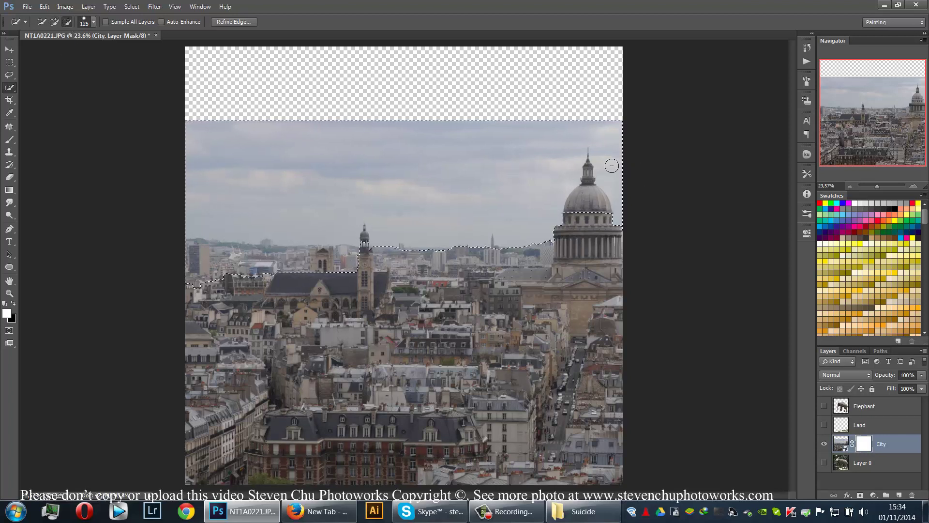
{"action": "key", "text": "bracketleft"}
{"action": "key", "text": "bracketleft"}
{"action": "key", "text": "bracketleft"}
{"action": "key", "text": "bracketleft"}
{"action": "key", "text": "bracketleft"}
{"action": "key", "text": "bracketleft"}
{"action": "key", "text": "bracketleft"}
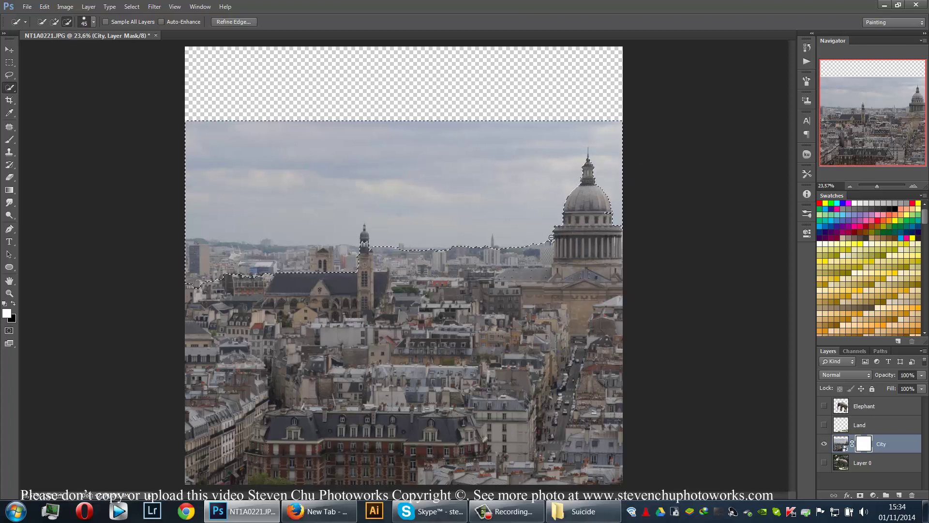
{"action": "key", "text": "bracketleft"}
{"action": "key", "text": "bracketleft"}
{"action": "left_click_drag", "start_coordinate": [276, 266], "coordinate": [186, 252]}
{"action": "left_click_drag", "start_coordinate": [290, 262], "coordinate": [269, 249]}
- Show the Elephant and Land layers again, fill the sky selection with black on the City mask, and deselect
{"action": "left_click_drag", "start_coordinate": [827, 426], "coordinate": [825, 406]}
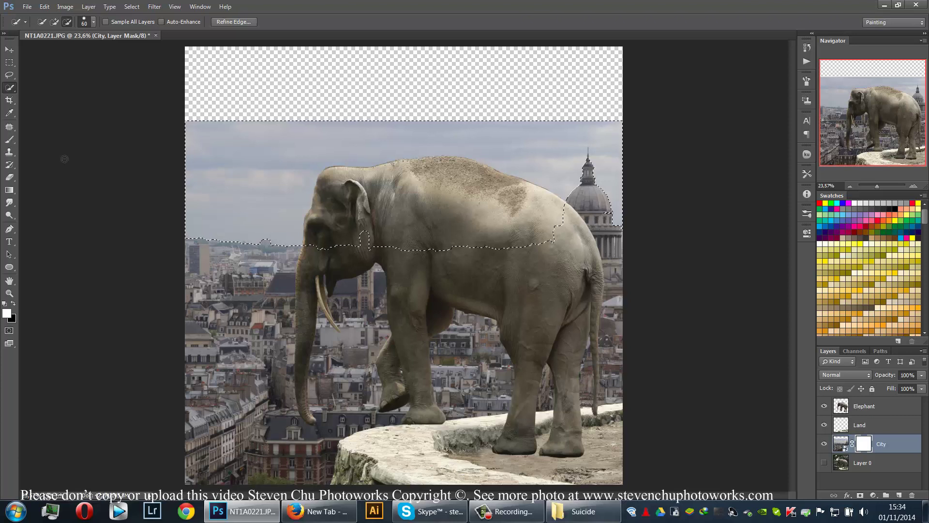
{"action": "key", "text": "ctrl+BackSpace"}
{"action": "key", "text": "ctrl+d"}
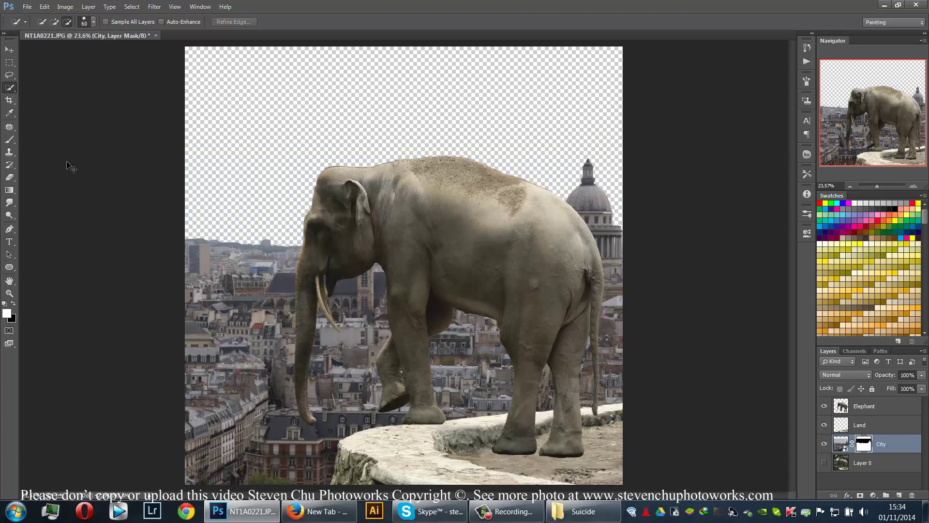
- Paint the empty area above the skyline black on the City mask with a large 800 px brush
{"action": "key", "text": "b"}
{"action": "key", "text": "bracketleft"}
{"action": "key", "text": "bracketleft"}
{"action": "key", "text": "bracketleft"}
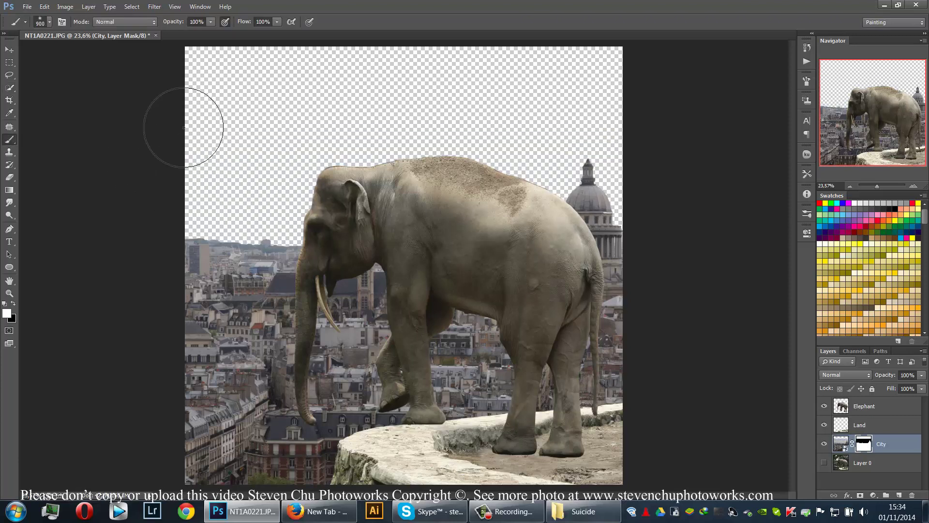
{"action": "left_click_drag", "start_coordinate": [185, 111], "coordinate": [377, 99]}
{"action": "key", "text": "ctrl+z"}
{"action": "key", "text": "x"}
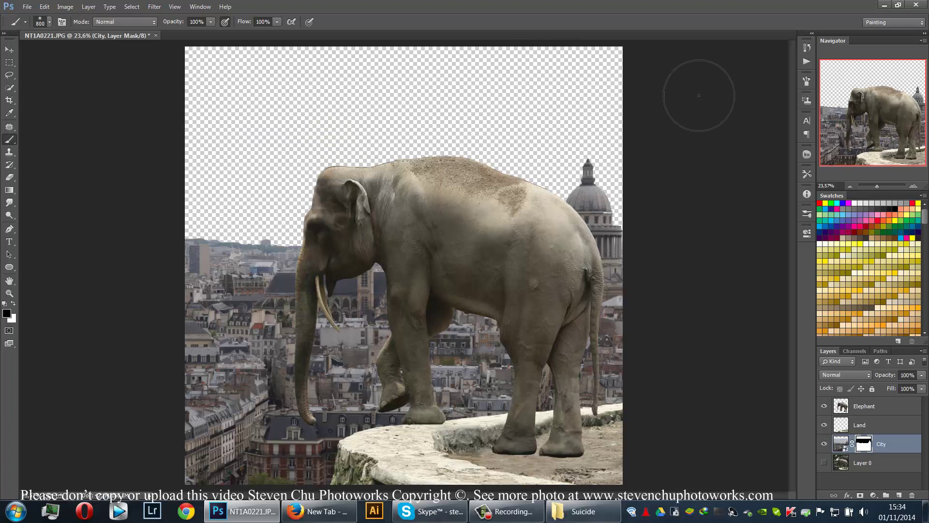
{"action": "key", "text": "v"}
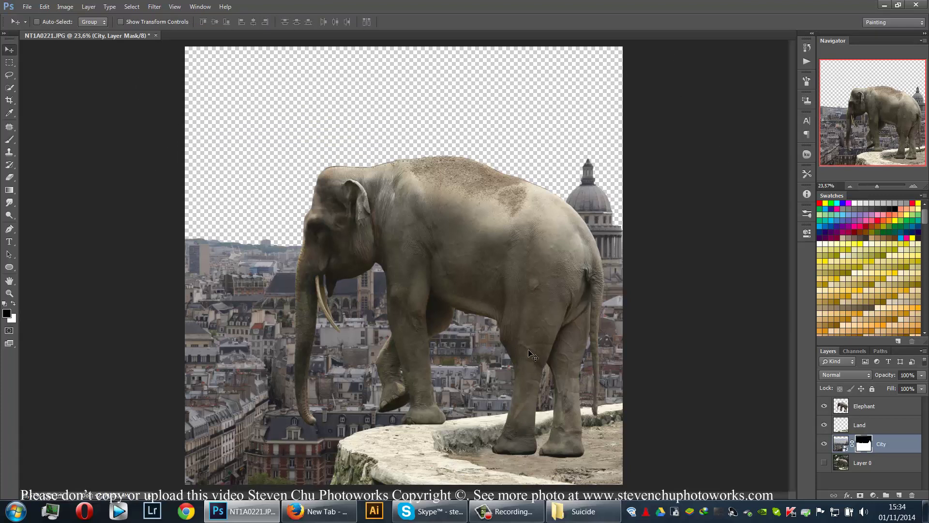
- Place IMG_0593.jpg from the Suicide folder into the document, keeping the default raw settings
{"action": "left_click", "coordinate": [602, 510]}
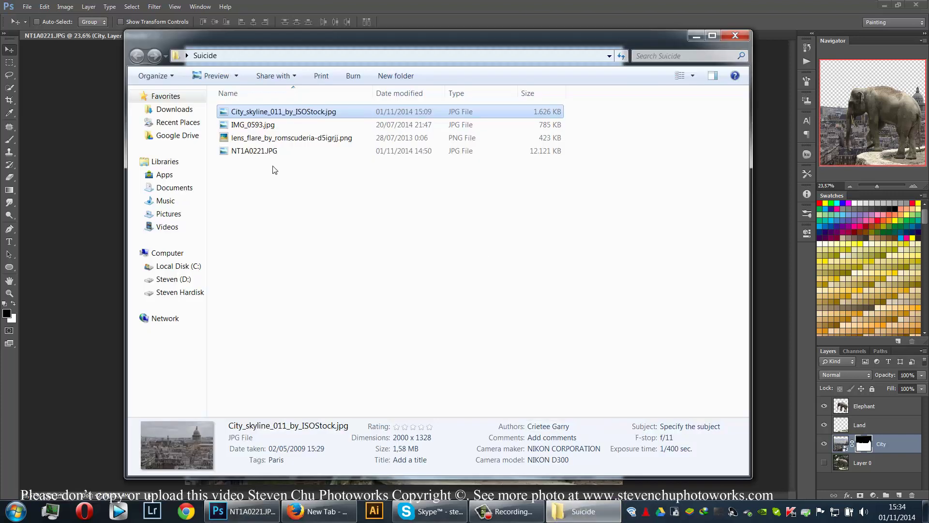
{"action": "left_click", "coordinate": [264, 152]}
{"action": "left_click", "coordinate": [267, 137]}
{"action": "left_click", "coordinate": [267, 127]}
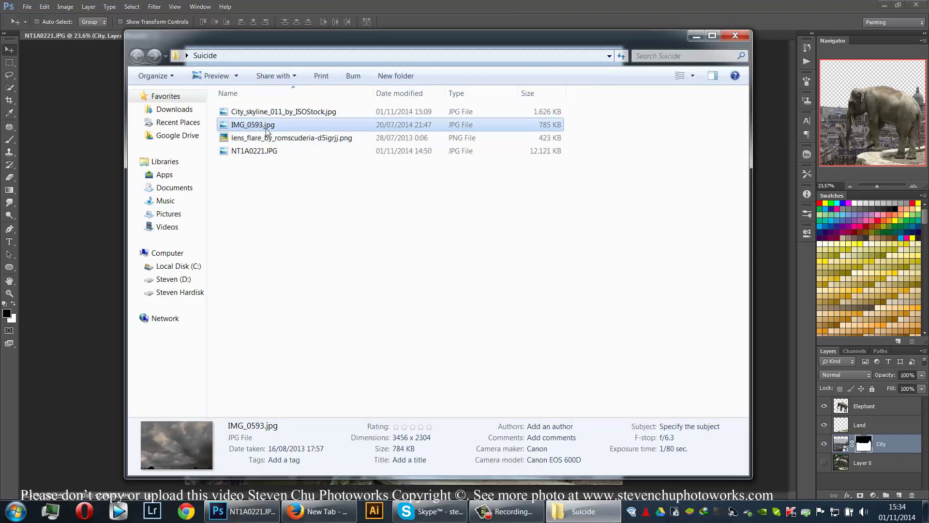
{"action": "left_click_drag", "start_coordinate": [268, 130], "coordinate": [108, 179]}
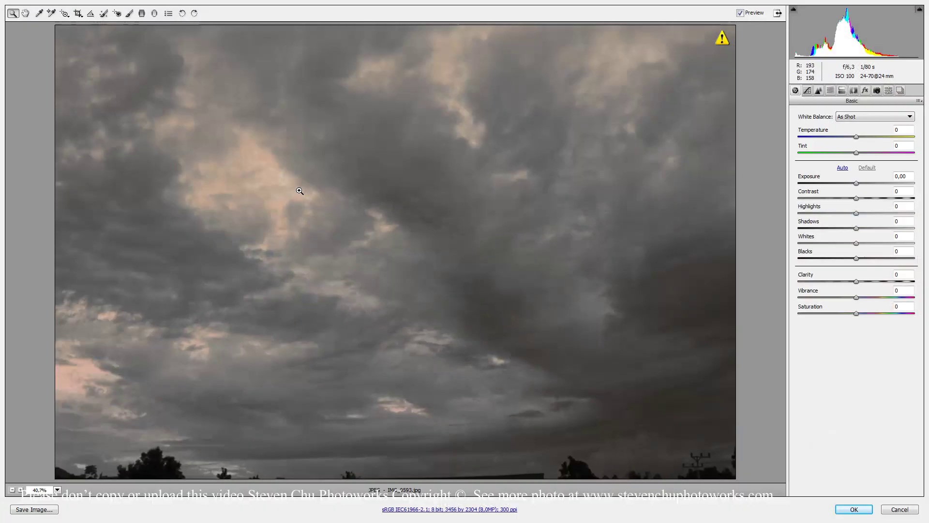
{"action": "left_click", "coordinate": [854, 509]}
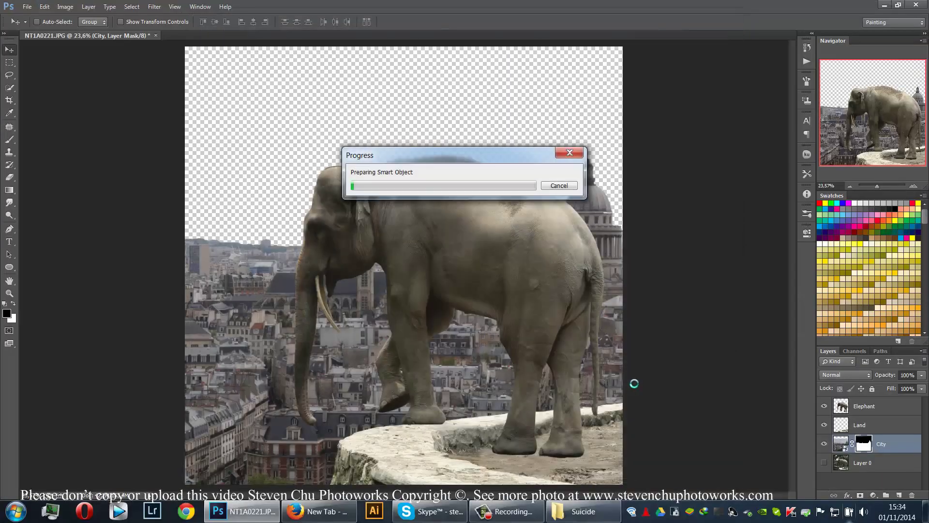
- Enlarge the placed cloud image to 13.18% and position it across the full width of the canvas's upper part
{"action": "left_click_drag", "start_coordinate": [557, 349], "coordinate": [538, 227]}
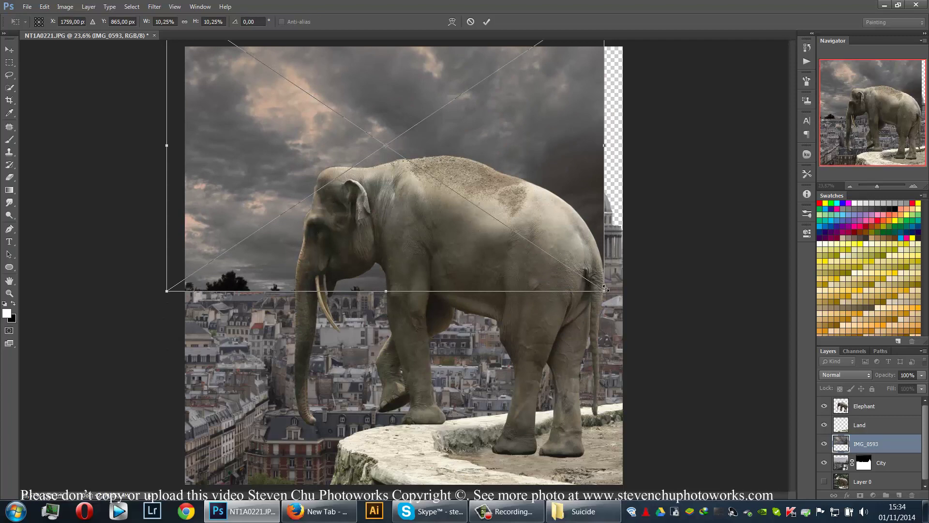
{"action": "left_click_drag", "start_coordinate": [605, 288], "coordinate": [577, 294]}
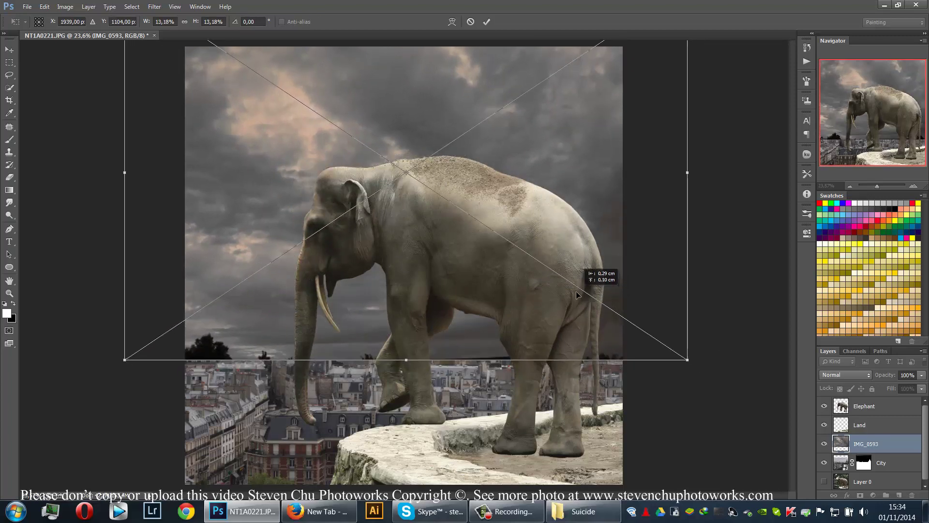
{"action": "key", "text": "Return"}
- Rename the cloud layer Sky and move it beneath the City layer
{"action": "double_click", "coordinate": [867, 443]}
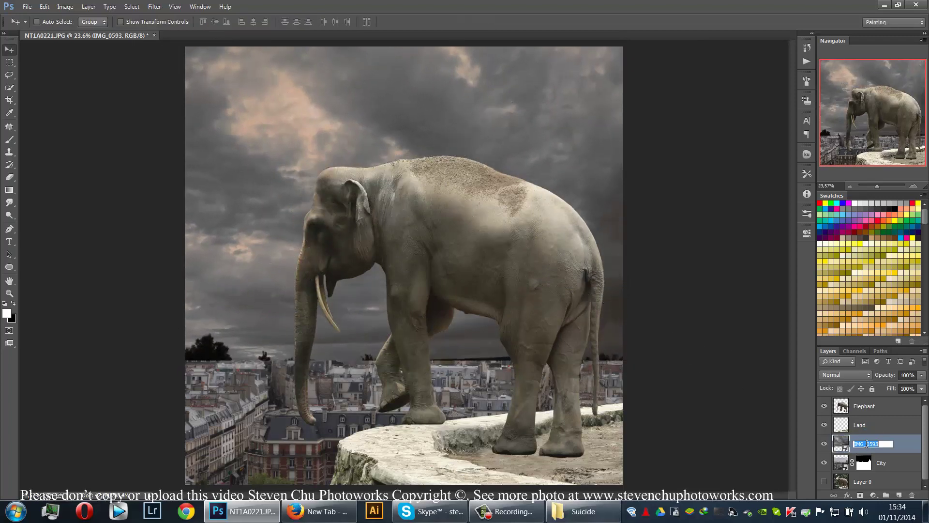
{"action": "type", "text": "Sky"}
{"action": "key", "text": "Return"}
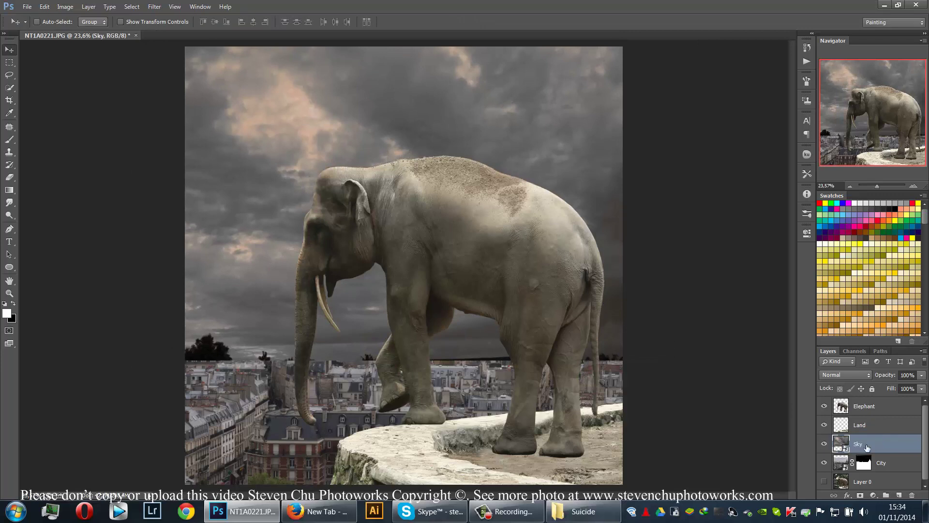
{"action": "left_click_drag", "start_coordinate": [867, 444], "coordinate": [860, 477]}
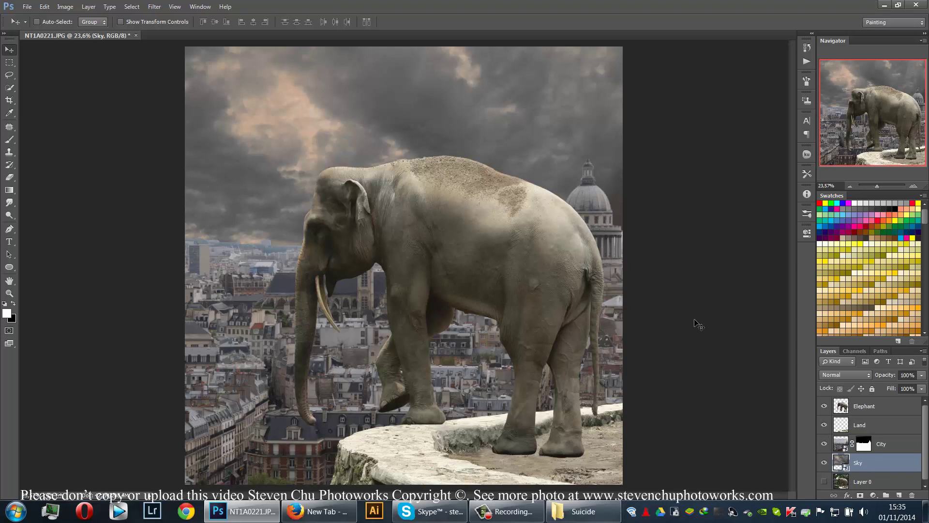
- Scale the Sky layer down to 12.49% and shift it slightly right behind the skyline
{"action": "key", "text": "ctrl+t"}
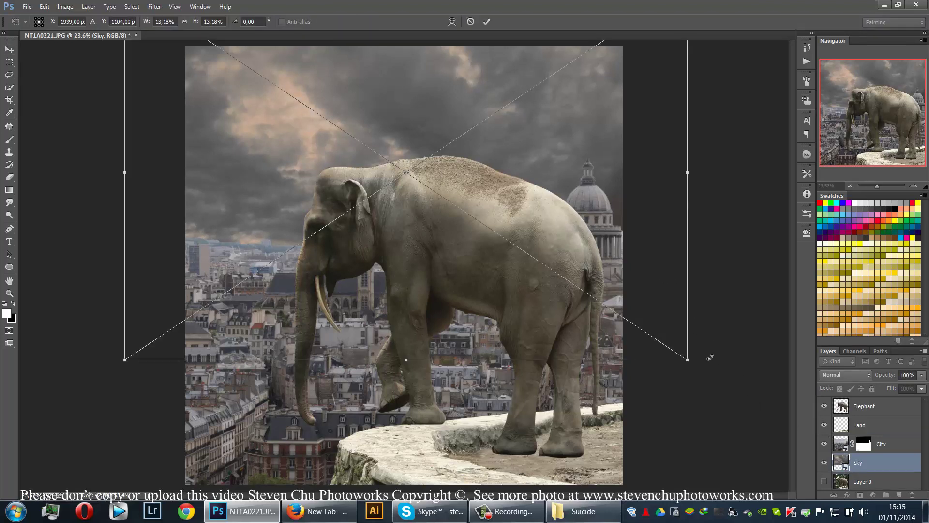
{"action": "left_click_drag", "start_coordinate": [689, 359], "coordinate": [659, 340]}
{"action": "left_click_drag", "start_coordinate": [599, 218], "coordinate": [619, 216]}
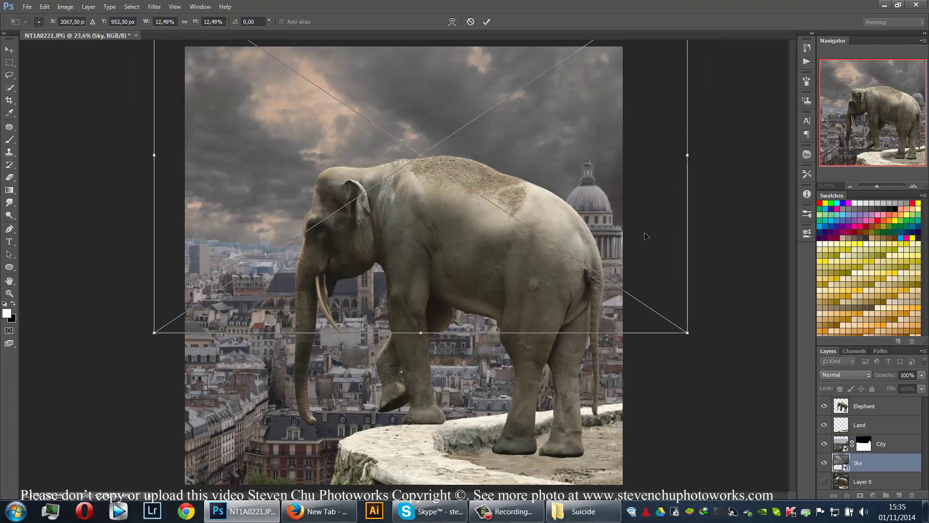
{"action": "key", "text": "Return"}
- Hide the Elephant and Land layers and activate the City layer's mask for painting with a black brush
{"action": "left_click_drag", "start_coordinate": [827, 425], "coordinate": [825, 406]}
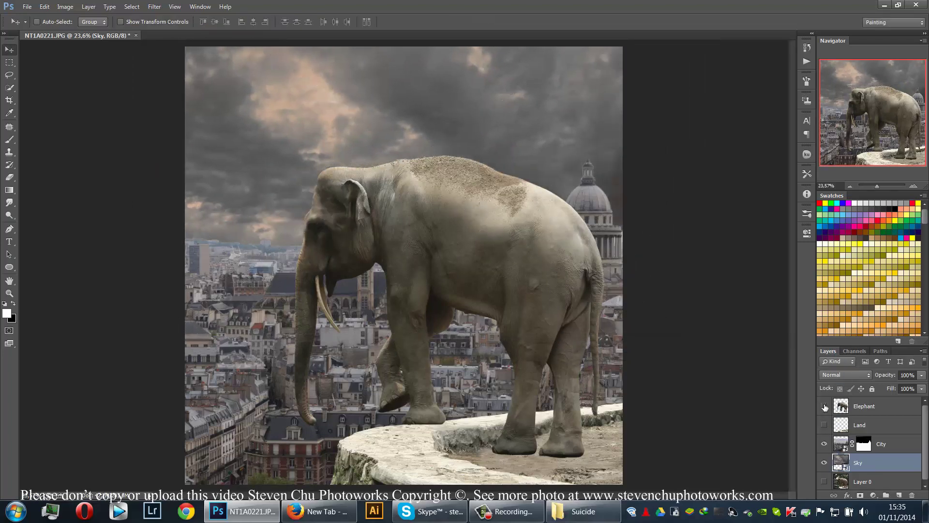
{"action": "left_click", "coordinate": [868, 446]}
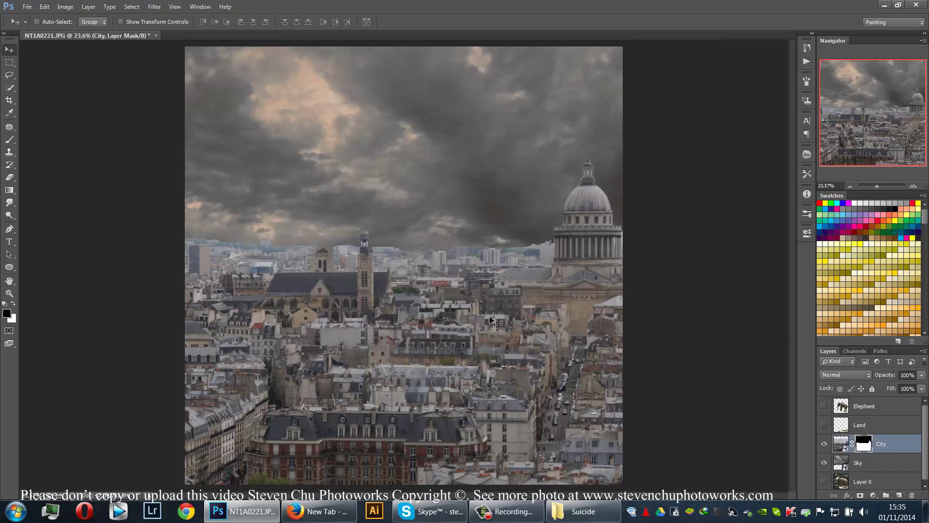
{"action": "left_click", "coordinate": [9, 139]}
{"action": "left_click", "coordinate": [210, 22]}
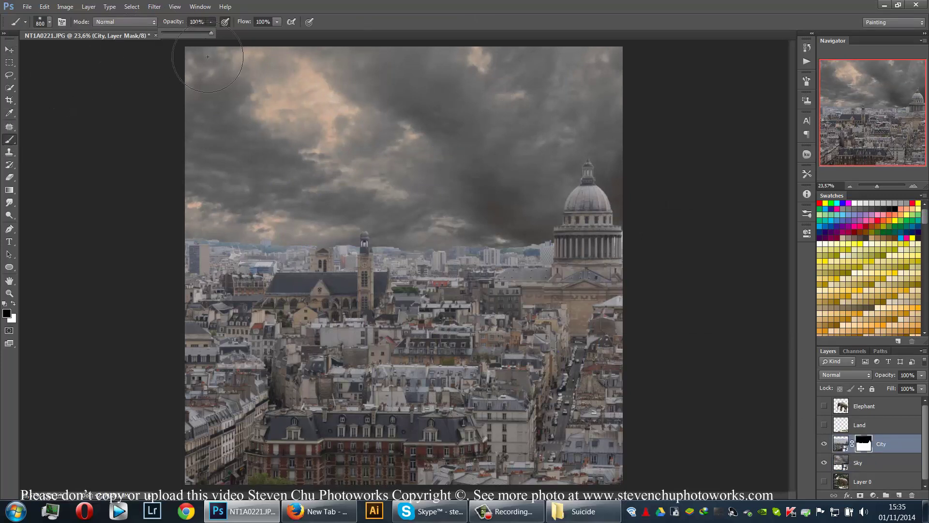
{"action": "left_click", "coordinate": [372, 3]}
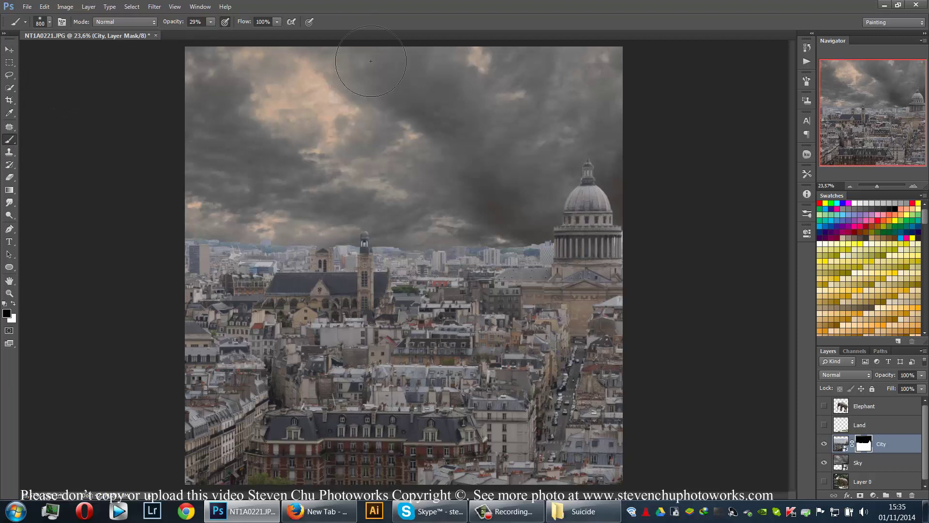
{"action": "key", "text": "bracketleft"}
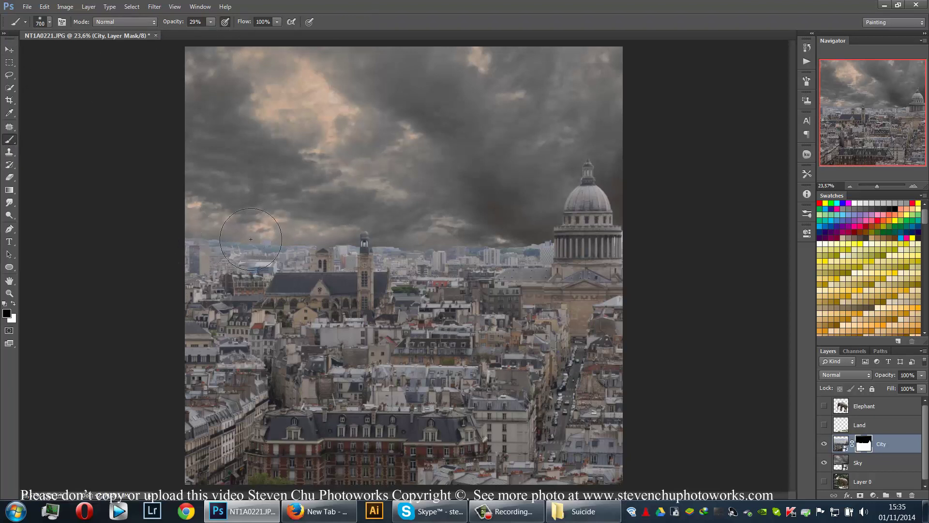
{"action": "key", "text": "alt+bracketleft"}
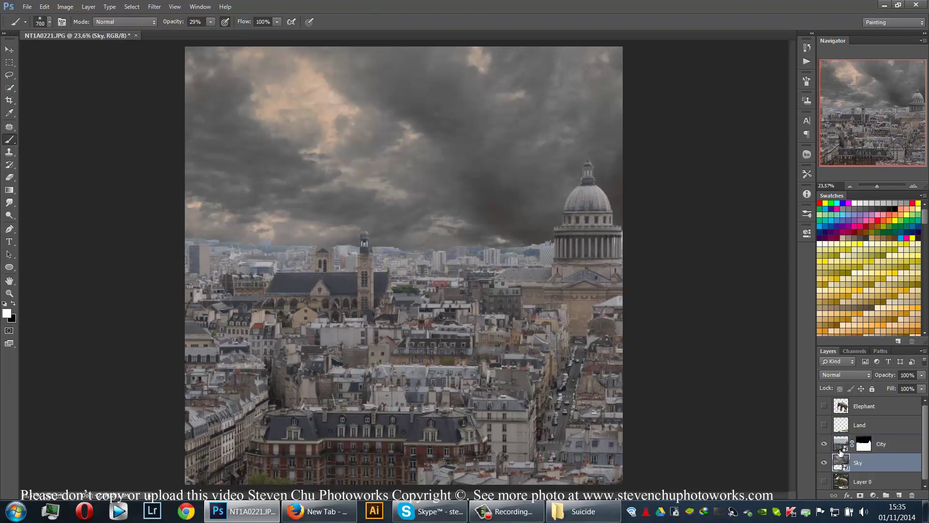
{"action": "left_click", "coordinate": [862, 445]}
{"action": "key", "text": "x"}
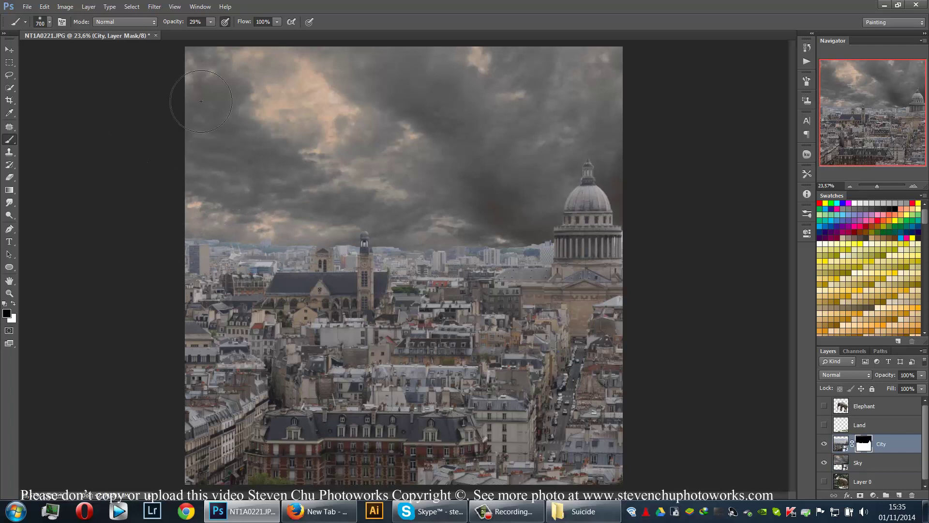
- Soften the city's horizon by painting black on the City mask with a size 500 brush at 9% opacity
{"action": "left_click", "coordinate": [209, 22]}
{"action": "left_click", "coordinate": [408, 5]}
{"action": "key", "text": "bracketleft"}
{"action": "key", "text": "bracketleft"}
{"action": "key", "text": "bracketleft"}
{"action": "key", "text": "bracketright"}
{"action": "mouse_move", "coordinate": [366, 245]}
{"action": "left_mouse_down"}
{"action": "mouse_move", "coordinate": [548, 244]}
{"action": "mouse_move", "coordinate": [445, 241]}
{"action": "mouse_move", "coordinate": [498, 235]}
{"action": "left_mouse_up"}
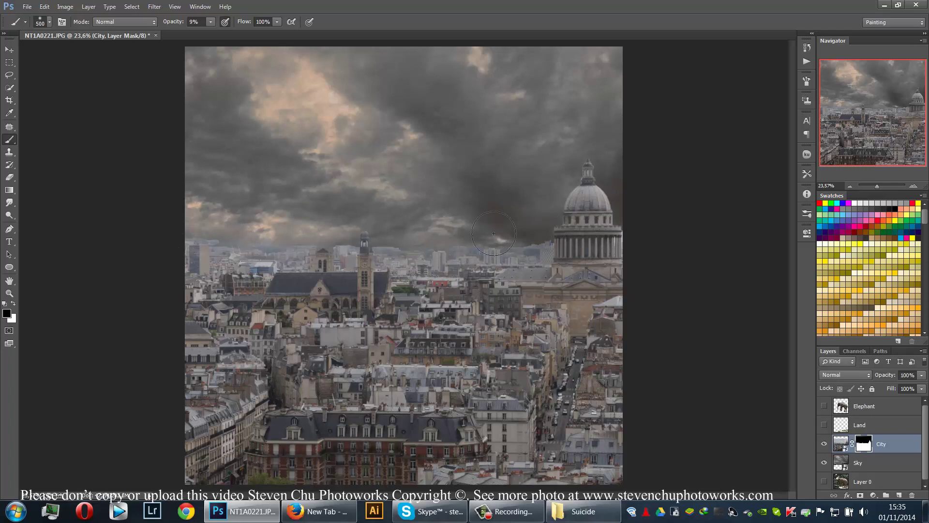
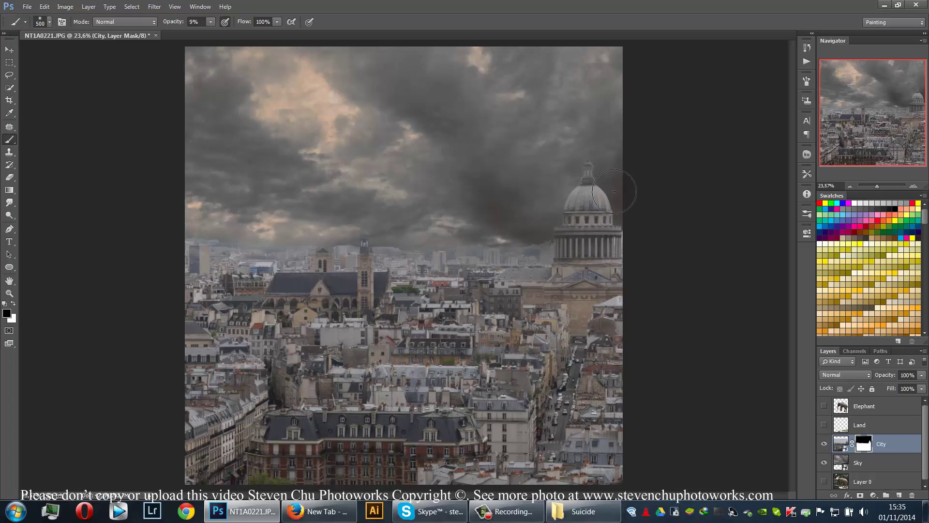
- Paint white on the City mask along the horizon around the dome, and show the Land and Elephant layers again
{"action": "key", "text": "x"}
{"action": "mouse_move", "coordinate": [542, 252]}
{"action": "left_mouse_down"}
{"action": "mouse_move", "coordinate": [299, 258]}
{"action": "mouse_move", "coordinate": [457, 250]}
{"action": "mouse_move", "coordinate": [241, 256]}
{"action": "mouse_move", "coordinate": [410, 250]}
{"action": "mouse_move", "coordinate": [170, 244]}
{"action": "mouse_move", "coordinate": [661, 246]}
{"action": "left_mouse_up"}
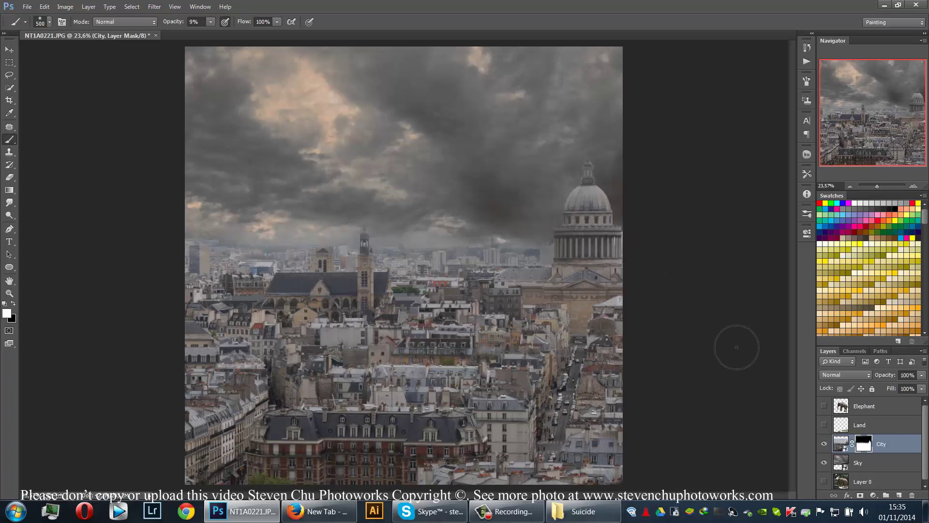
{"action": "left_click_drag", "start_coordinate": [827, 426], "coordinate": [825, 407]}
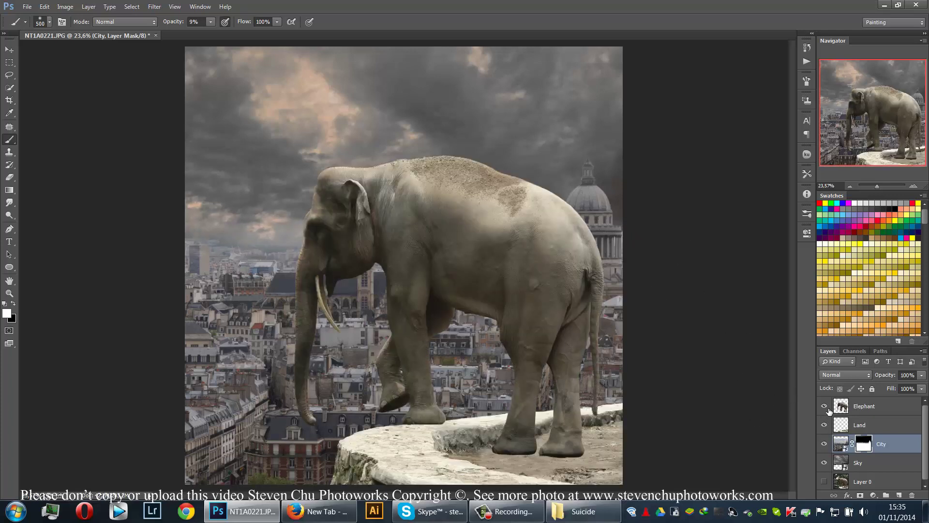
- Add a Hue/Saturation adjustment above the City layer with saturation lowered to about -43
{"action": "left_click", "coordinate": [891, 451]}
{"action": "left_click", "coordinate": [873, 495]}
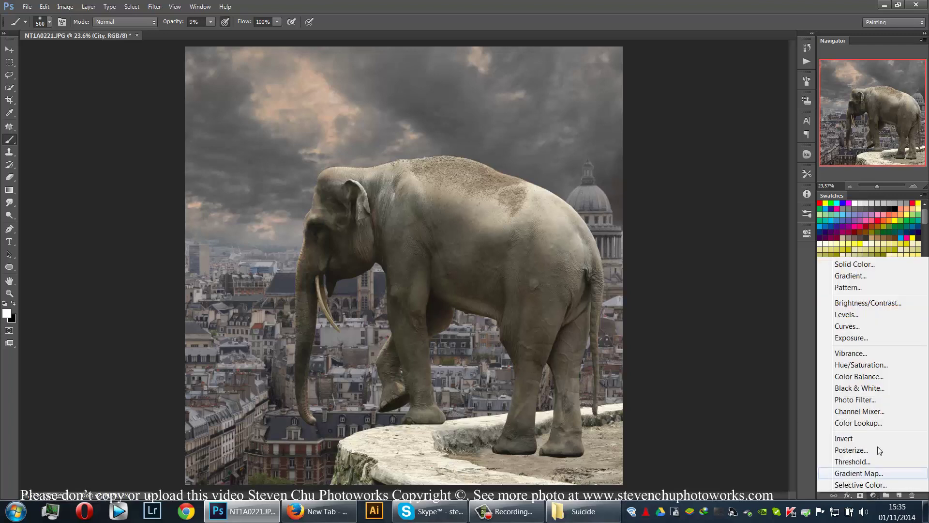
{"action": "left_click", "coordinate": [874, 370]}
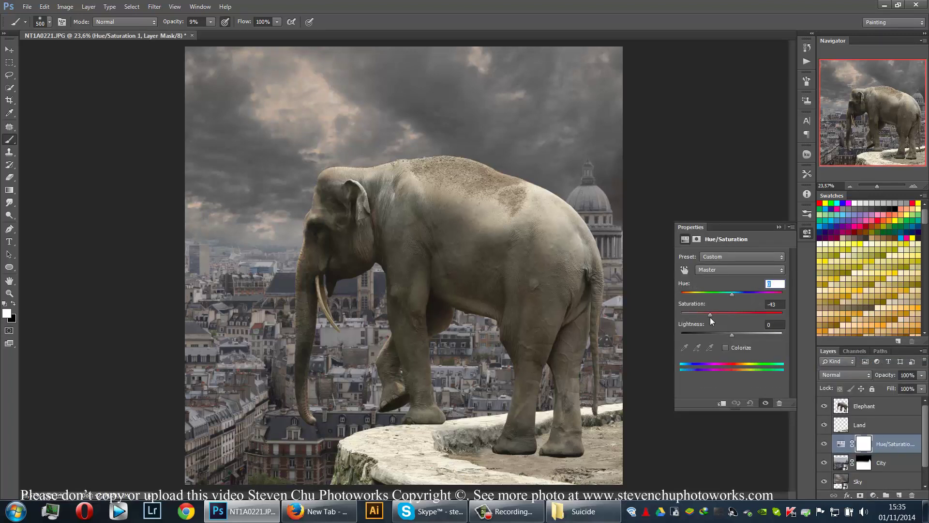
{"action": "mouse_move", "coordinate": [709, 317]}
{"action": "left_mouse_down"}
{"action": "mouse_move", "coordinate": [722, 318]}
{"action": "mouse_move", "coordinate": [712, 318]}
{"action": "left_mouse_up"}
{"action": "left_click", "coordinate": [779, 227]}
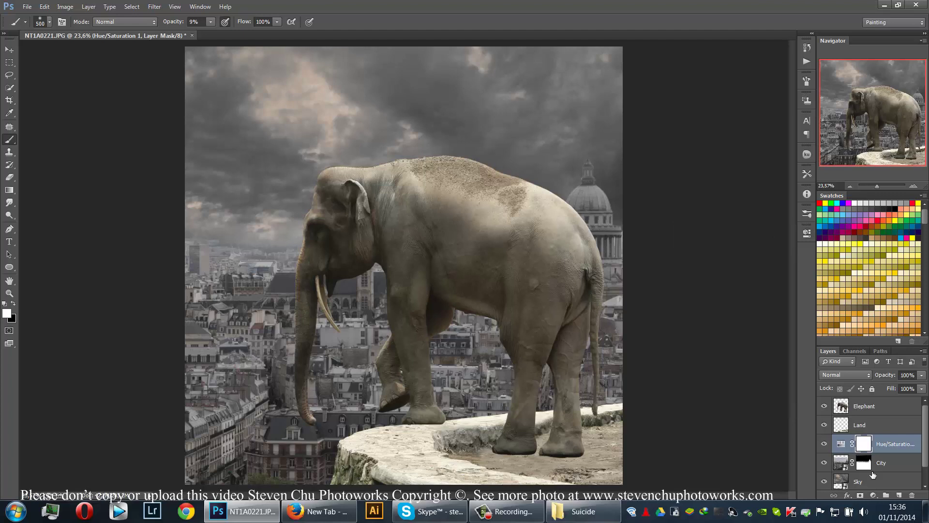
- Compare the image with and without the Hue/Saturation adjustment, hide Elephant and Land, and clip the adjustment to the City layer
{"action": "left_click", "coordinate": [824, 444]}
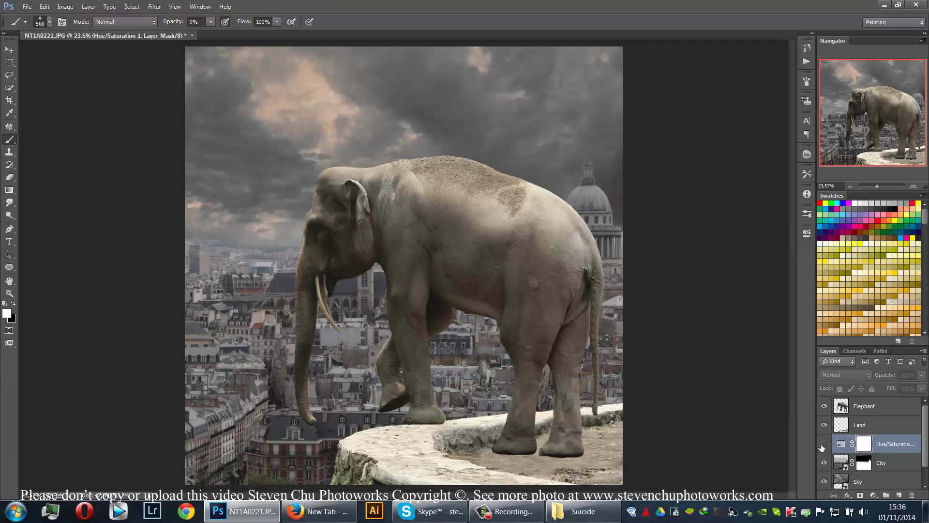
{"action": "left_click", "coordinate": [824, 444]}
{"action": "left_click", "coordinate": [824, 444]}
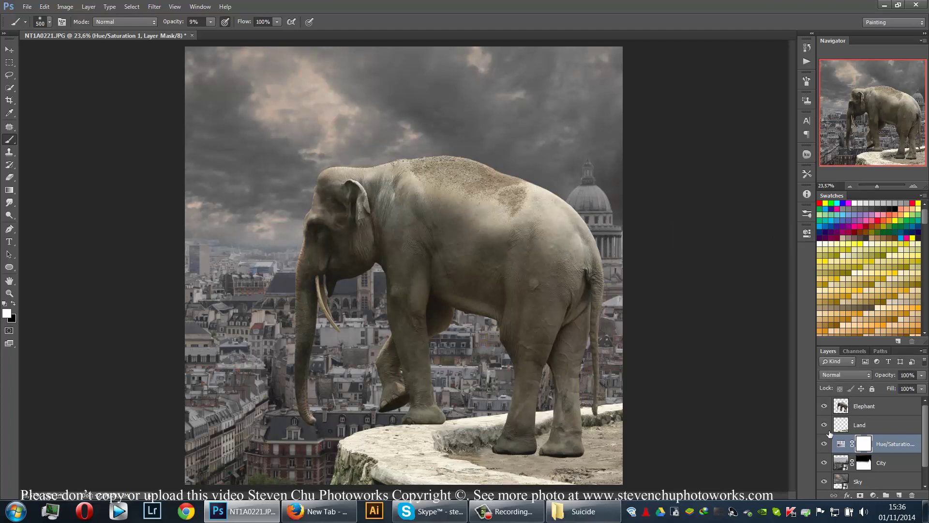
{"action": "left_click_drag", "start_coordinate": [824, 424], "coordinate": [824, 406]}
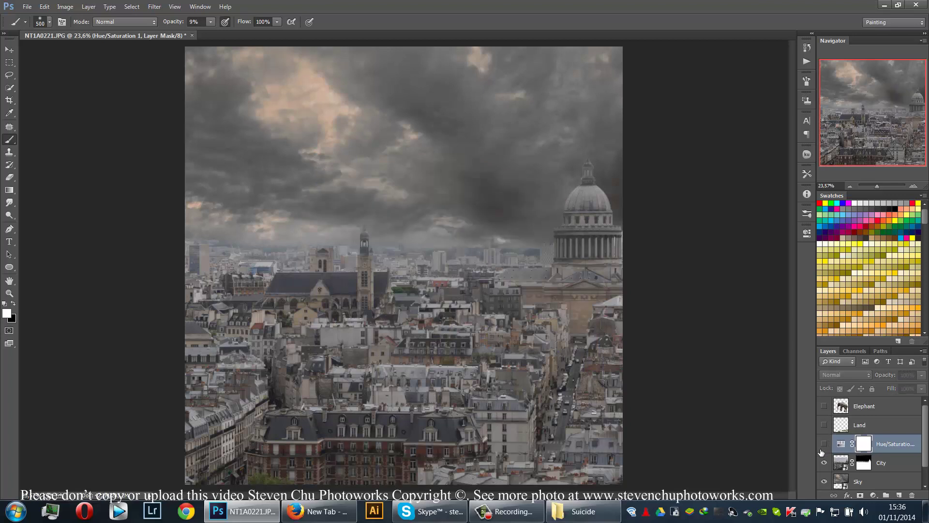
{"action": "left_click", "coordinate": [823, 450]}
{"action": "left_click", "coordinate": [841, 451], "text": "alt"}
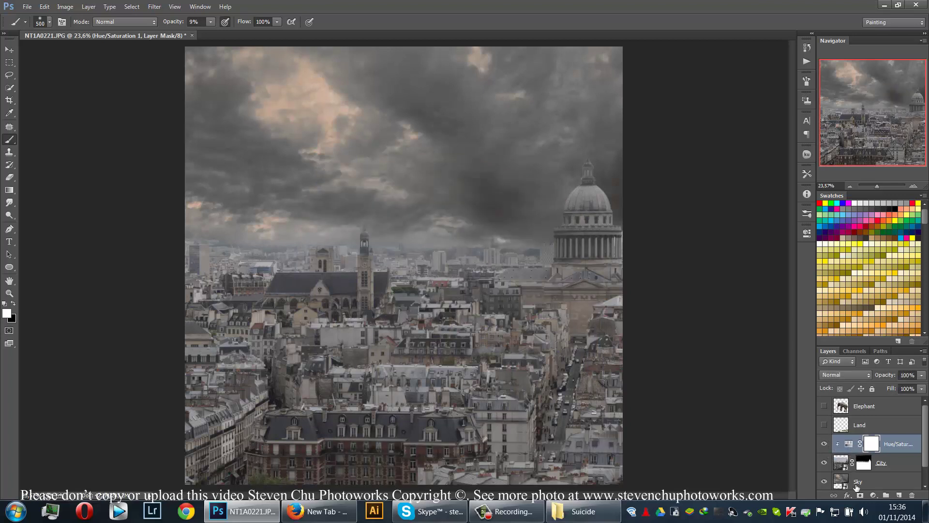
- Add a Hue/Saturation adjustment with saturation -54 above the Sky layer and clip it to that layer
{"action": "left_click", "coordinate": [858, 487]}
{"action": "left_click", "coordinate": [873, 495]}
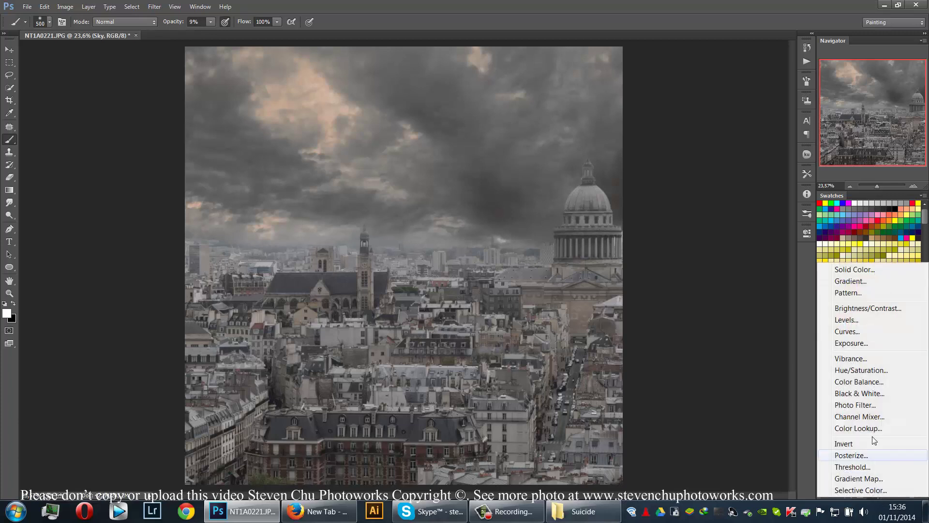
{"action": "left_click", "coordinate": [862, 371]}
{"action": "left_click_drag", "start_coordinate": [710, 313], "coordinate": [705, 313]}
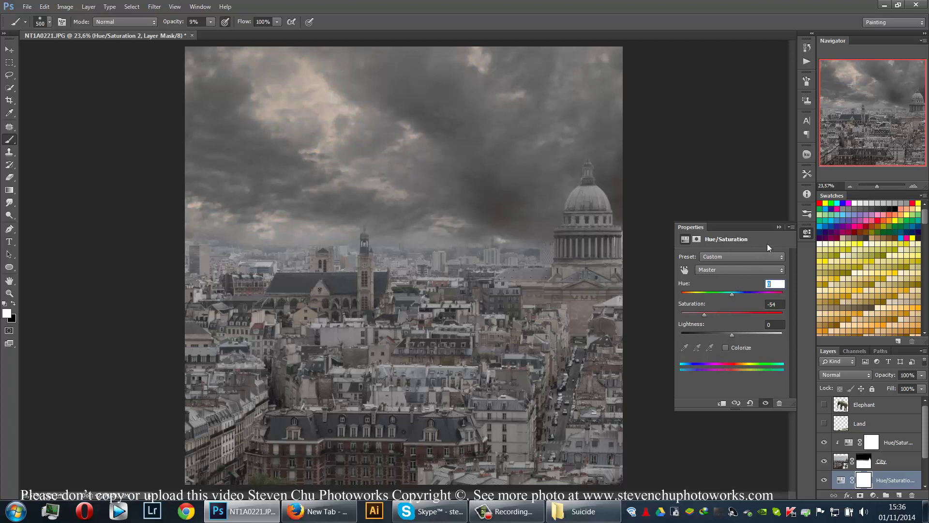
{"action": "left_click", "coordinate": [779, 227]}
{"action": "scroll", "coordinate": [884, 489], "scroll_direction": "down", "scroll_amount": 2}
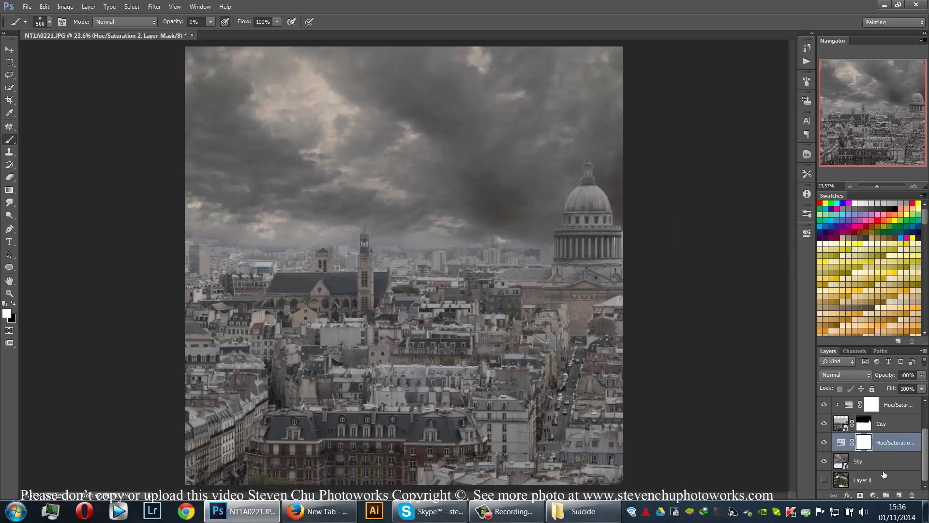
{"action": "left_click", "coordinate": [873, 448], "text": "alt"}
{"action": "scroll", "coordinate": [874, 454], "scroll_direction": "up", "scroll_amount": 2}
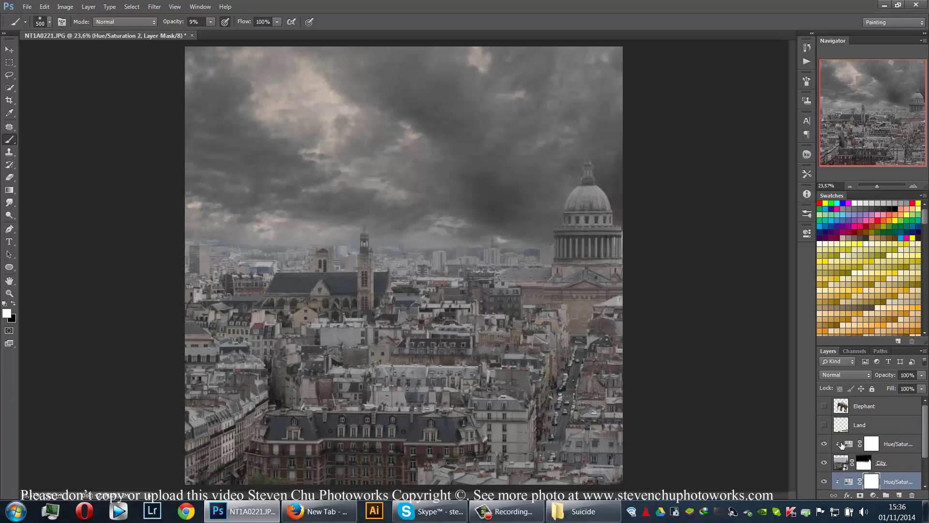
- Show the Land and Elephant layers again and switch to the Move tool
{"action": "left_click", "coordinate": [824, 425]}
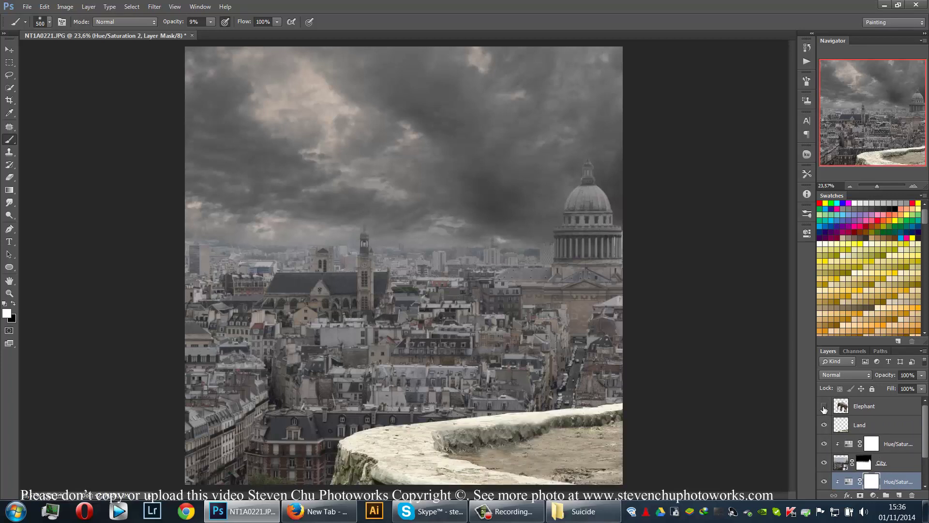
{"action": "left_click", "coordinate": [824, 407]}
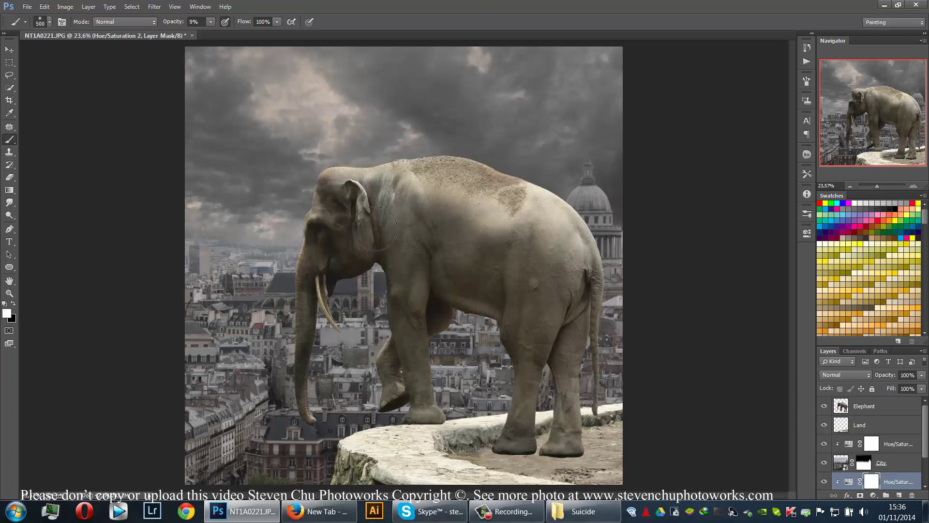
{"action": "key", "text": "v"}
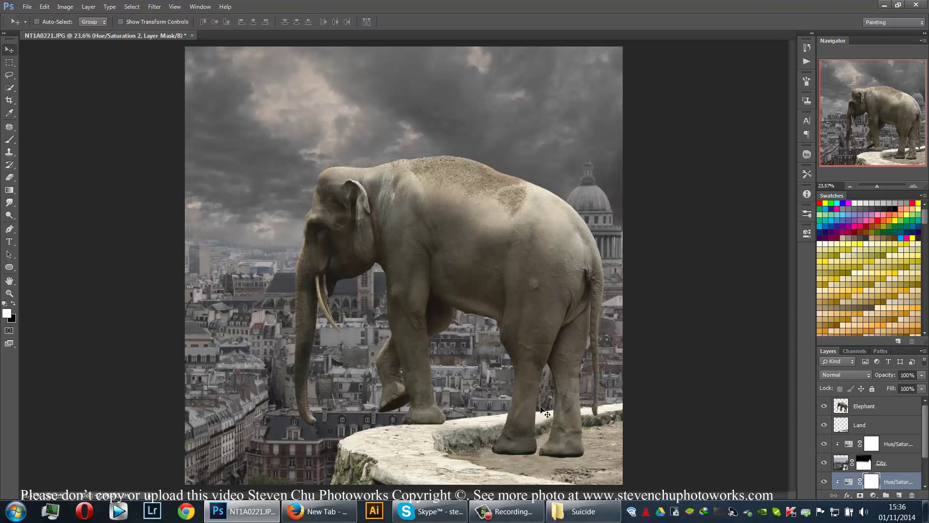
- Add a Hue/Saturation adjustment clipped to the Land layer and lower its saturation to -17
{"action": "left_click", "coordinate": [866, 427]}
{"action": "scroll", "coordinate": [549, 373], "scroll_direction": "up", "scroll_amount": 1}
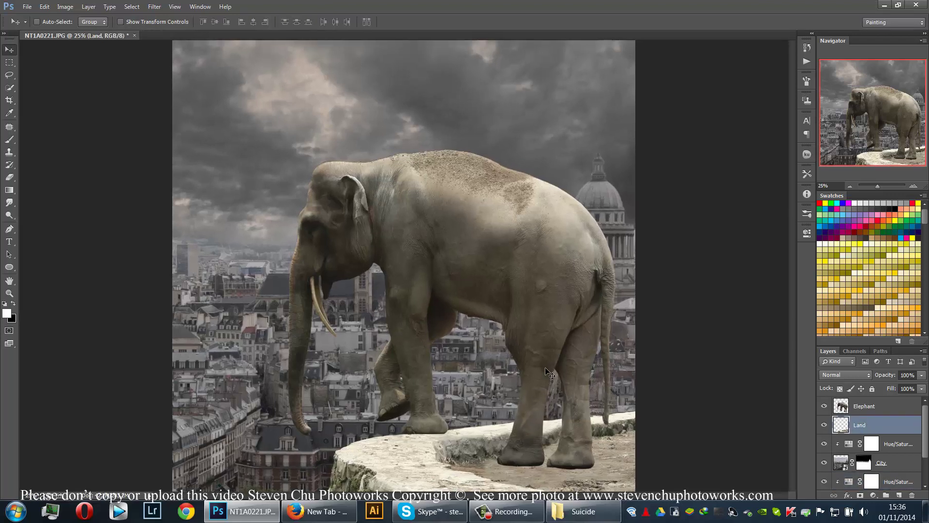
{"action": "left_click_drag", "start_coordinate": [544, 369], "coordinate": [540, 325]}
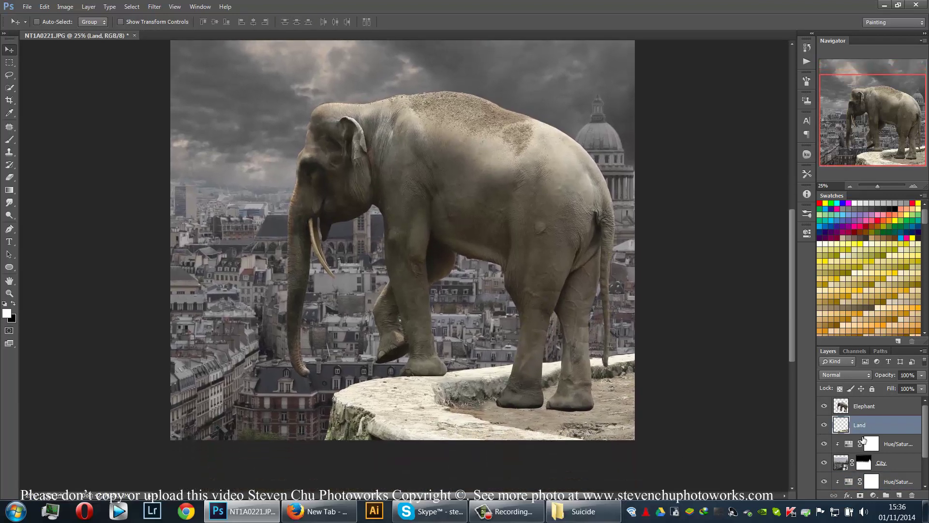
{"action": "left_click", "coordinate": [876, 499]}
{"action": "left_click", "coordinate": [867, 368]}
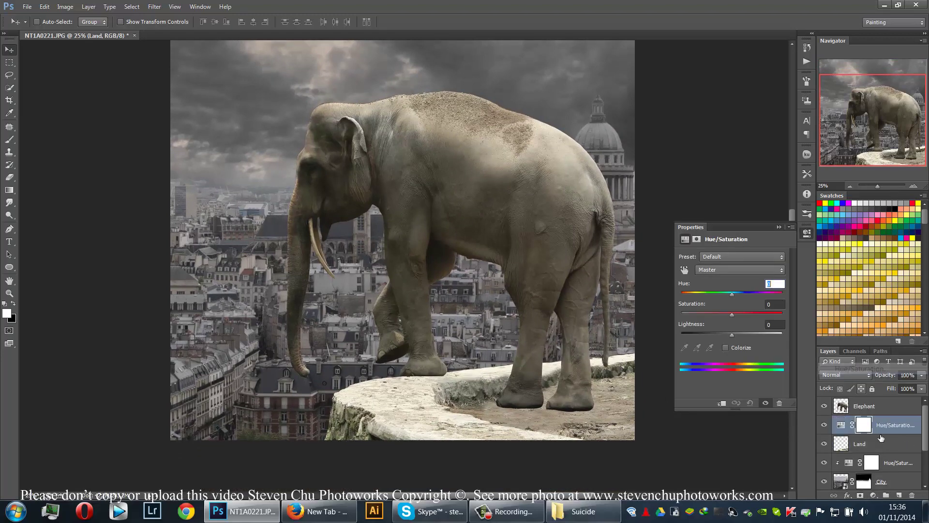
{"action": "key", "text": "ctrl+alt+g"}
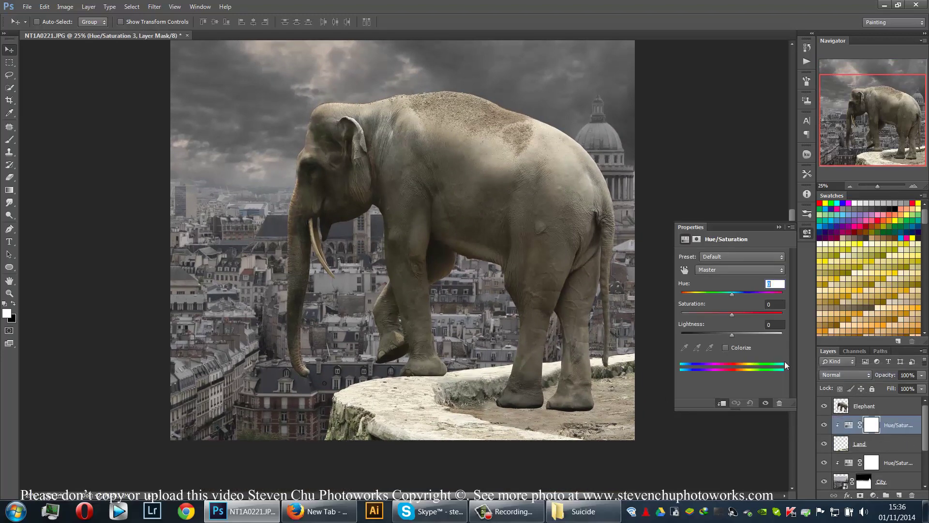
{"action": "mouse_move", "coordinate": [725, 313]}
{"action": "left_mouse_down"}
{"action": "mouse_move", "coordinate": [694, 313]}
{"action": "mouse_move", "coordinate": [723, 312]}
{"action": "left_mouse_up"}
{"action": "left_click", "coordinate": [778, 227]}
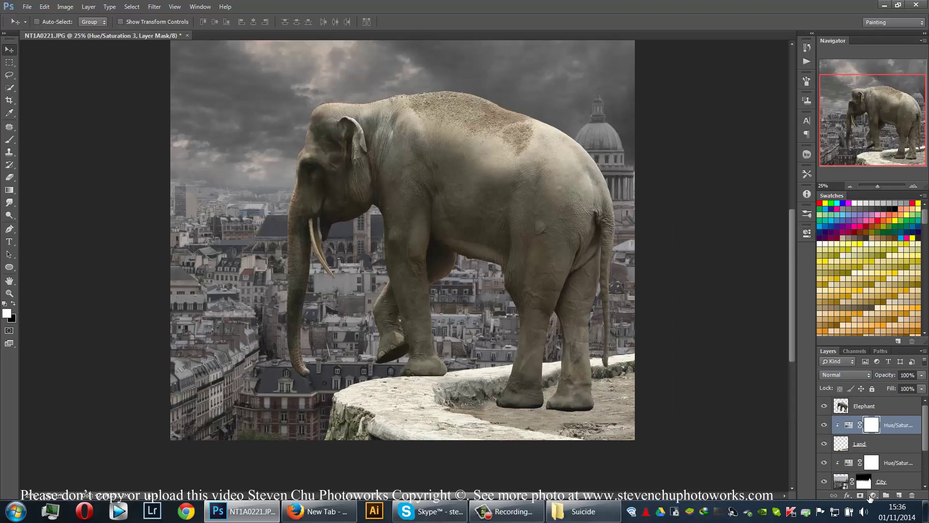
- Add a Brightness/Contrast adjustment clipped to the Land layer, with brightness -87 and contrast -18
{"action": "left_click", "coordinate": [873, 494]}
{"action": "left_click", "coordinate": [876, 307]}
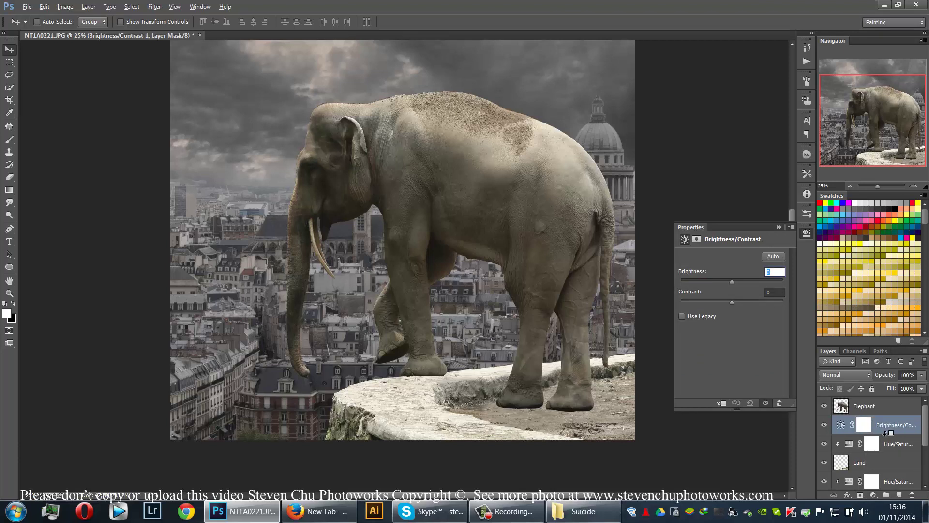
{"action": "left_click", "coordinate": [885, 432], "text": "alt"}
{"action": "left_click_drag", "start_coordinate": [728, 281], "coordinate": [714, 306]}
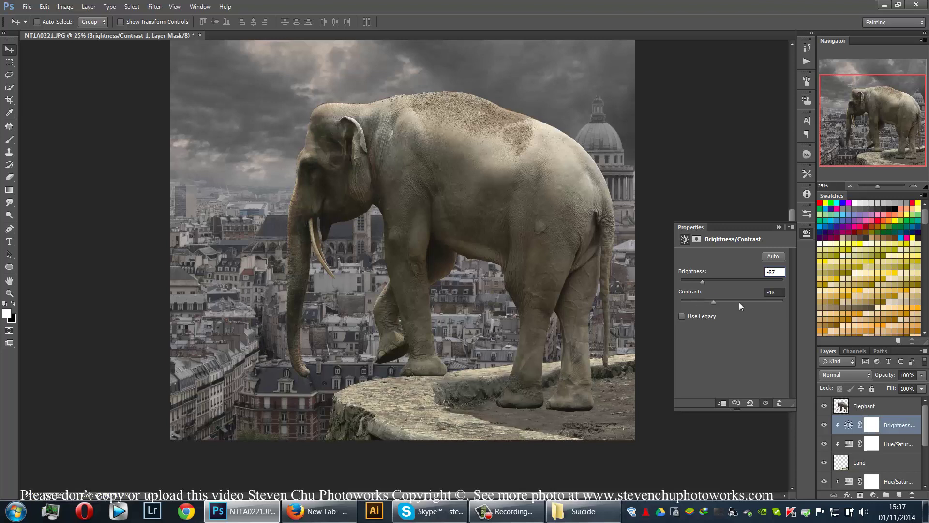
{"action": "left_click", "coordinate": [779, 227]}
- Lower the saturation further in the Land layer's Hue/Saturation adjustment, and reselect the Brightness/Contrast layer
{"action": "double_click", "coordinate": [848, 444]}
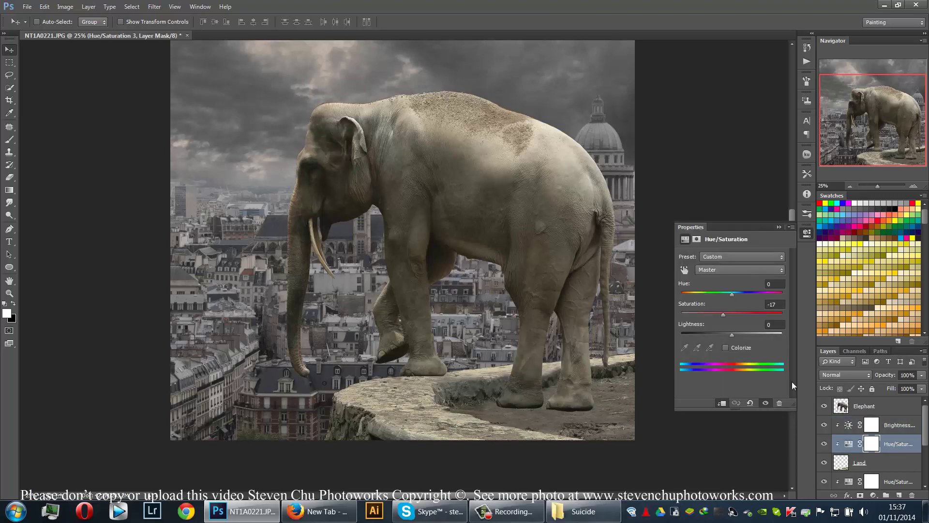
{"action": "mouse_move", "coordinate": [726, 316]}
{"action": "left_mouse_down"}
{"action": "mouse_move", "coordinate": [703, 311]}
{"action": "mouse_move", "coordinate": [717, 310]}
{"action": "left_mouse_up"}
{"action": "left_click", "coordinate": [780, 227]}
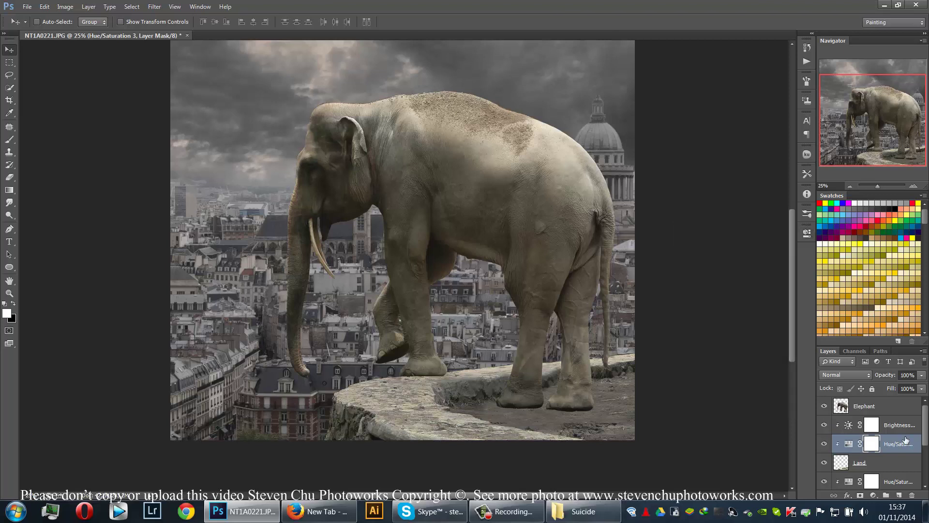
{"action": "left_click", "coordinate": [886, 421]}
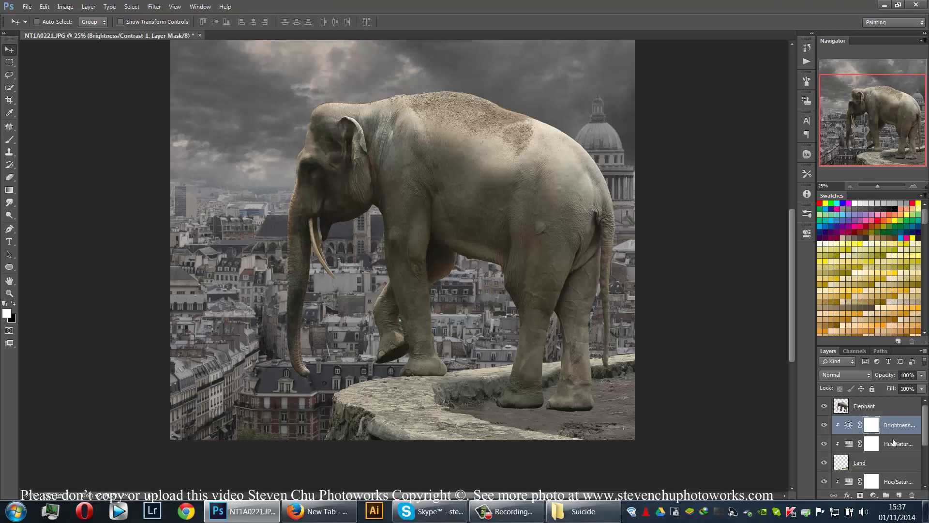
- Duplicate the Land layer's Hue/Saturation and Brightness/Contrast adjustments above the Elephant layer and clip both copies to it
{"action": "left_click", "coordinate": [894, 442]}
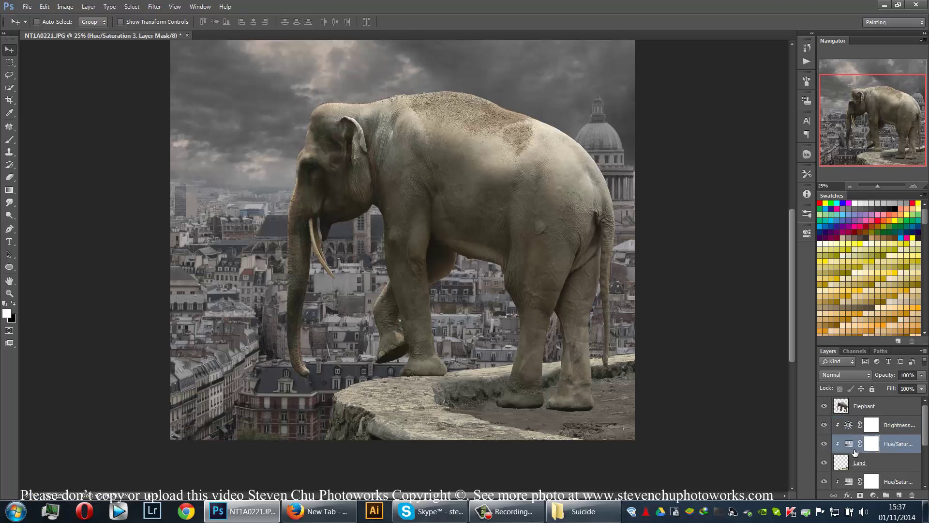
{"action": "left_click", "coordinate": [879, 425], "text": "shift"}
{"action": "left_click", "coordinate": [880, 423], "text": "ctrl"}
{"action": "left_click", "coordinate": [874, 426], "text": "shift"}
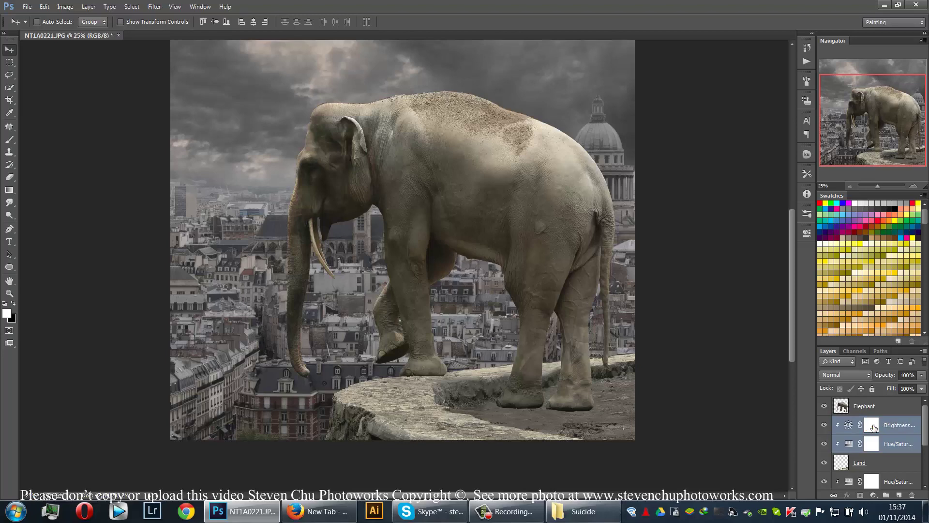
{"action": "left_click_drag", "start_coordinate": [891, 427], "coordinate": [893, 401]}
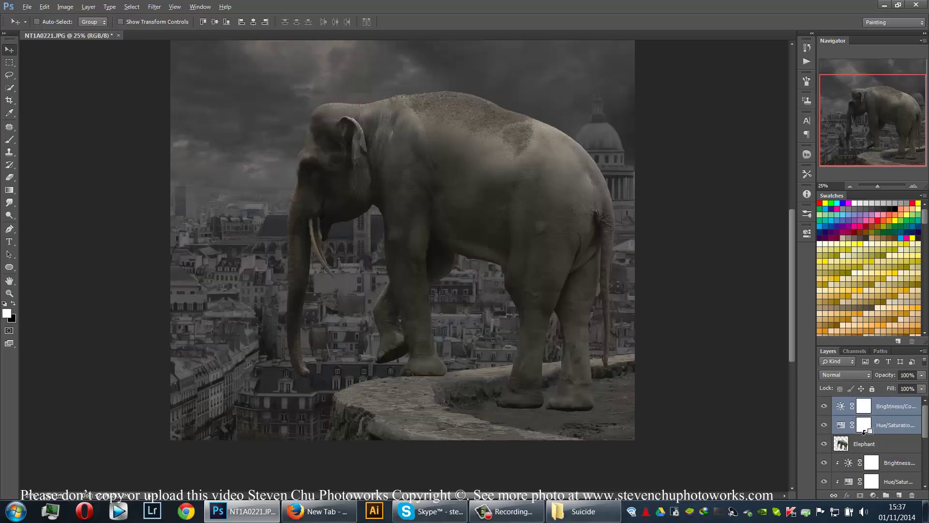
{"action": "left_click", "coordinate": [864, 432], "text": "alt"}
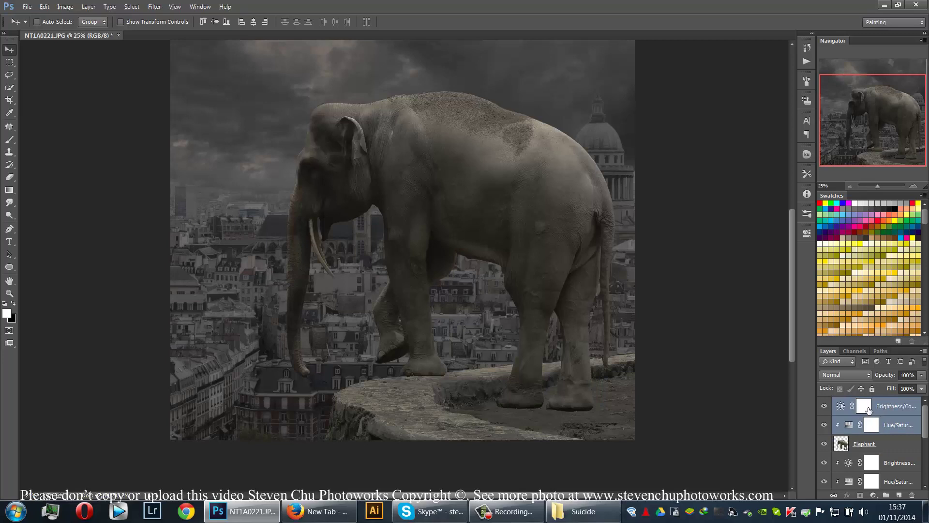
{"action": "left_click_drag", "start_coordinate": [868, 410], "coordinate": [870, 415]}
{"action": "left_click", "coordinate": [874, 415], "text": "alt"}
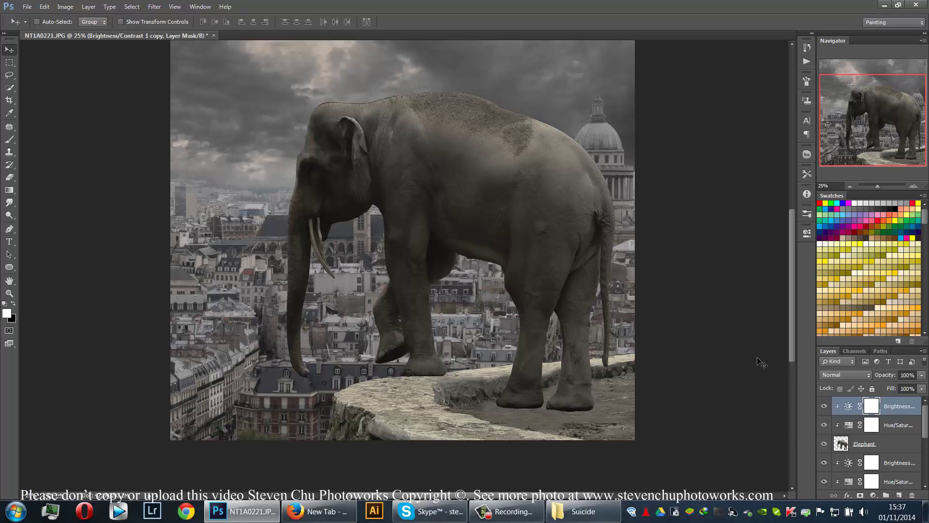
- Set the brightness of the Elephant layer's clipped Brightness/Contrast adjustment to -19
{"action": "key", "text": "ctrl+minus"}
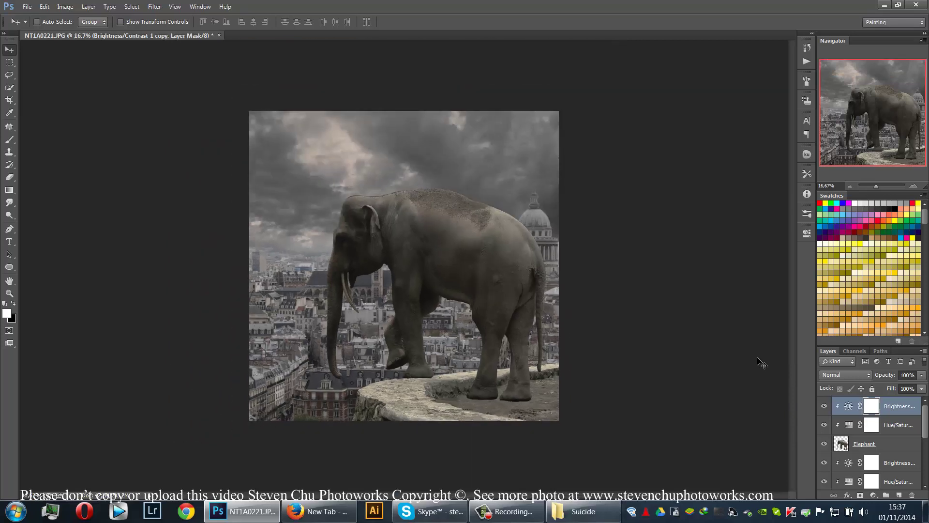
{"action": "double_click", "coordinate": [849, 406]}
{"action": "left_click_drag", "start_coordinate": [703, 281], "coordinate": [728, 283]}
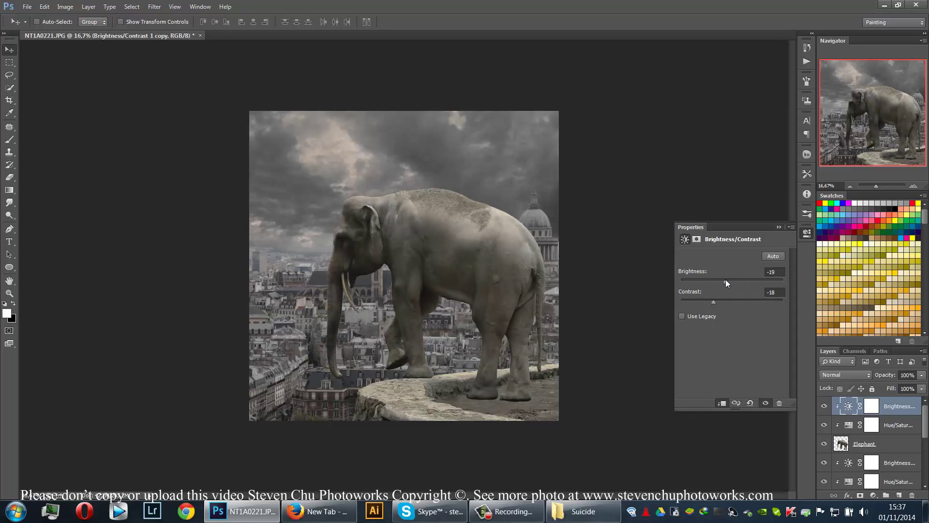
{"action": "left_click", "coordinate": [779, 227]}
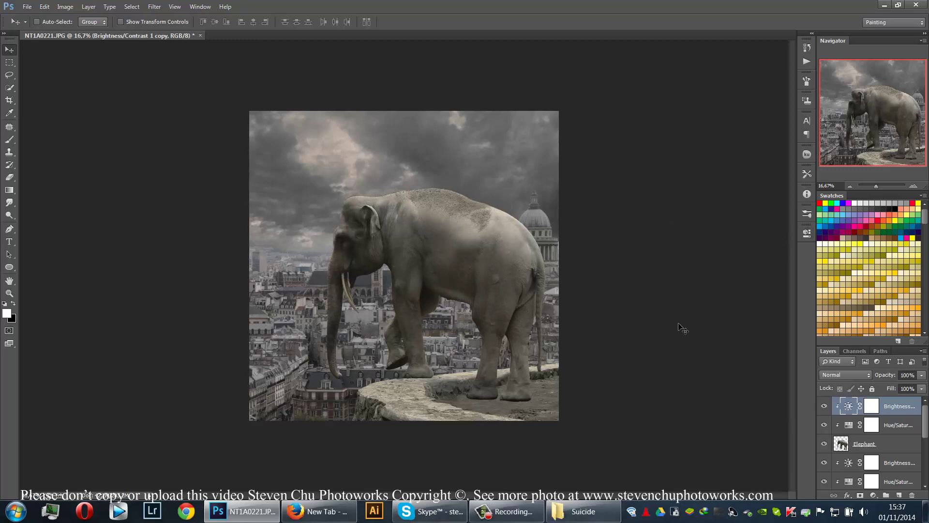
- Add a new empty layer directly below the Elephant layer
{"action": "key", "text": "ctrl+plus"}
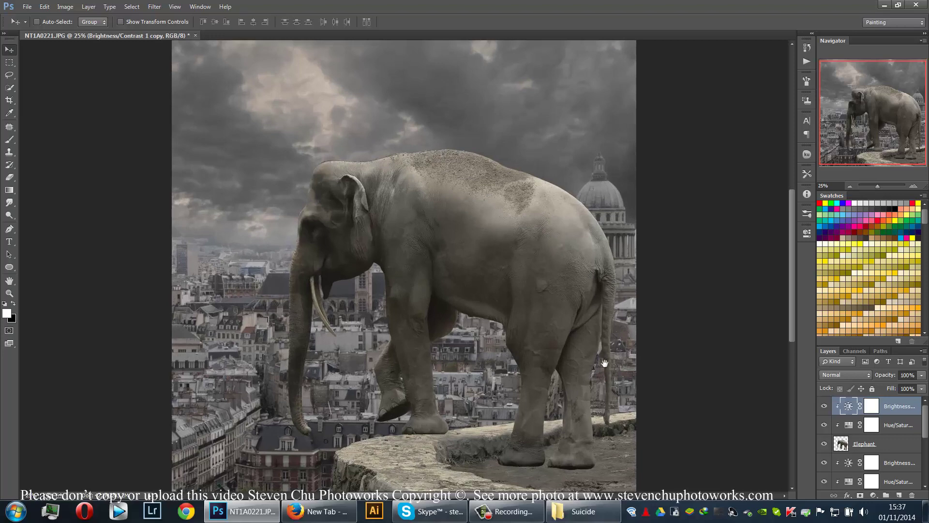
{"action": "left_click_drag", "start_coordinate": [606, 363], "coordinate": [606, 312]}
{"action": "left_click", "coordinate": [862, 444]}
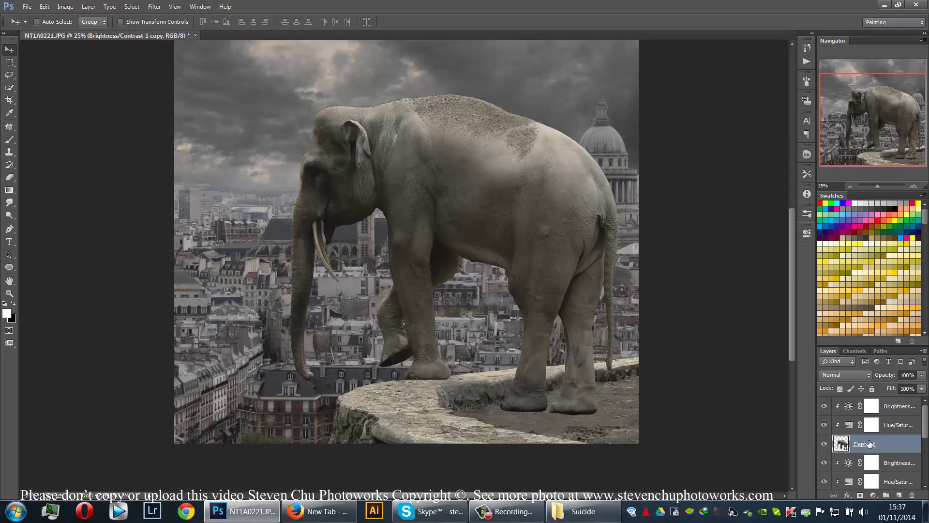
{"action": "left_click", "coordinate": [871, 463]}
{"action": "left_click", "coordinate": [900, 496]}
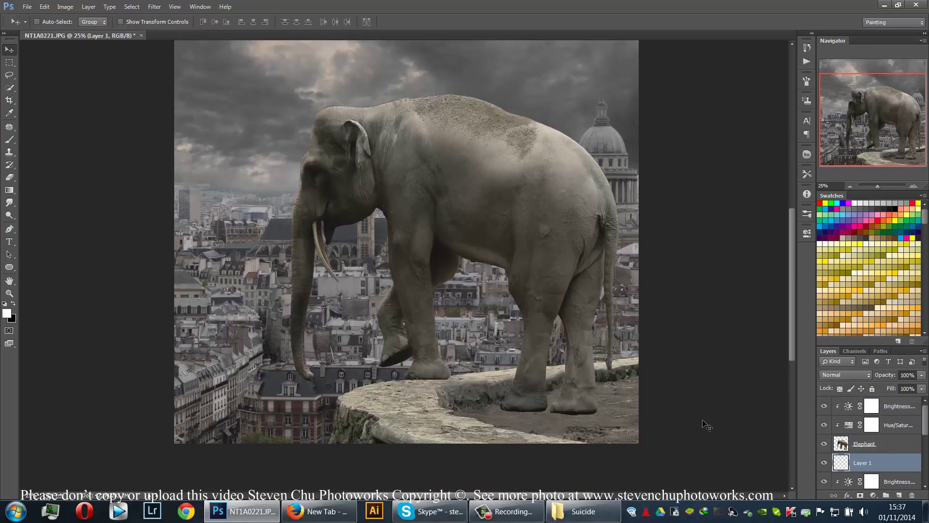
- Paint black shadows on the ground beneath the elephant's feet with a size 60 brush at 23% opacity
{"action": "key", "text": "ctrl+plus"}
{"action": "key", "text": "ctrl+plus"}
{"action": "key", "text": "ctrl+plus"}
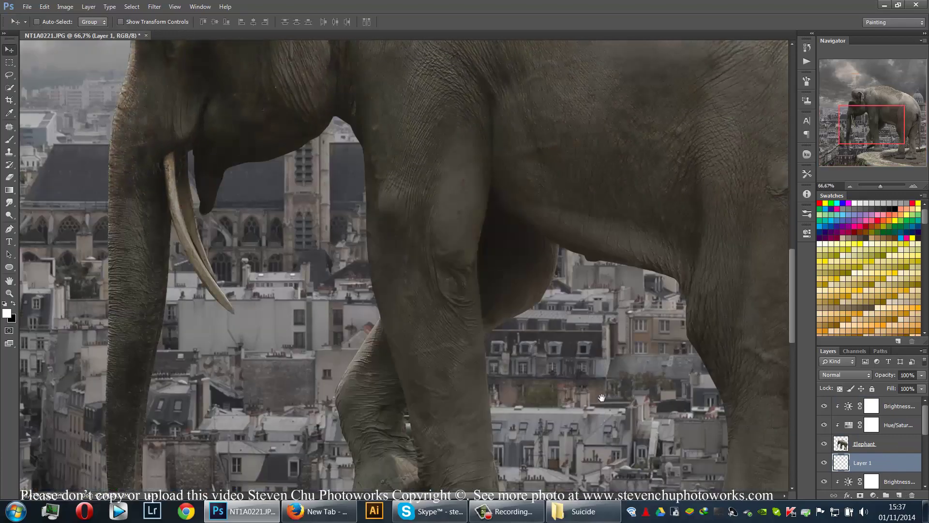
{"action": "mouse_move", "coordinate": [602, 396]}
{"action": "left_mouse_down"}
{"action": "mouse_move", "coordinate": [591, 339]}
{"action": "mouse_move", "coordinate": [502, 286]}
{"action": "mouse_move", "coordinate": [422, 299]}
{"action": "left_mouse_up"}
{"action": "key", "text": "b"}
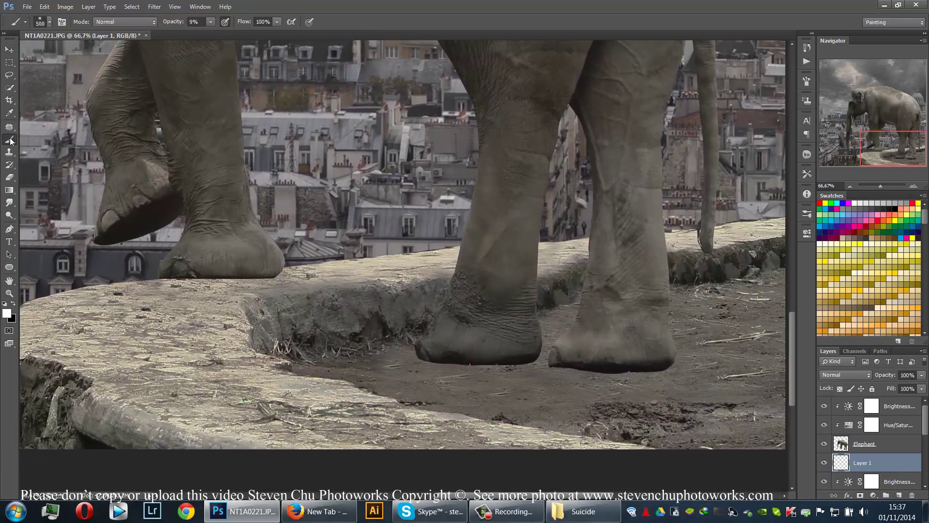
{"action": "left_click", "coordinate": [211, 22]}
{"action": "left_click_drag", "start_coordinate": [210, 31], "coordinate": [213, 31]}
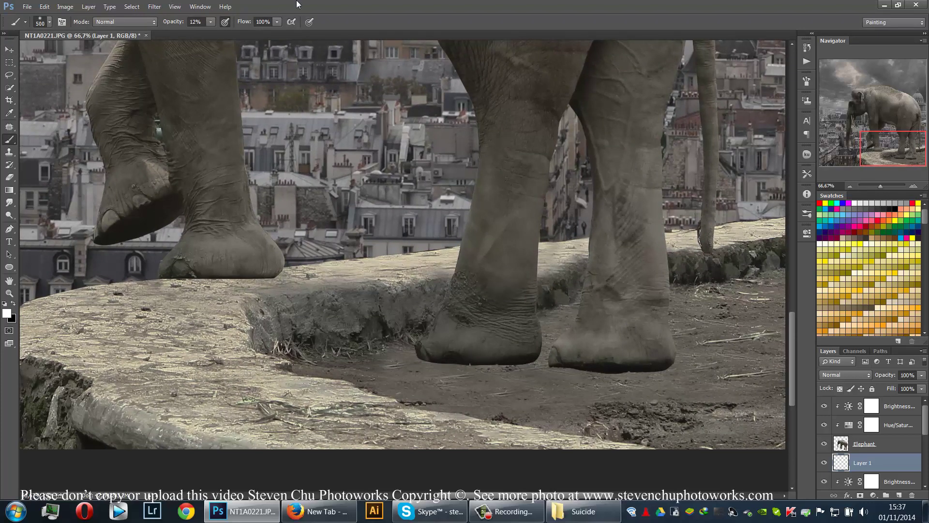
{"action": "left_click", "coordinate": [14, 305]}
{"action": "key", "text": "bracketleft"}
{"action": "key", "text": "bracketleft"}
{"action": "key", "text": "bracketleft"}
{"action": "key", "text": "bracketleft"}
{"action": "key", "text": "bracketleft"}
{"action": "key", "text": "bracketleft"}
{"action": "key", "text": "bracketleft"}
{"action": "key", "text": "bracketleft"}
{"action": "key", "text": "bracketleft"}
{"action": "key", "text": "bracketleft"}
{"action": "left_click", "coordinate": [211, 22]}
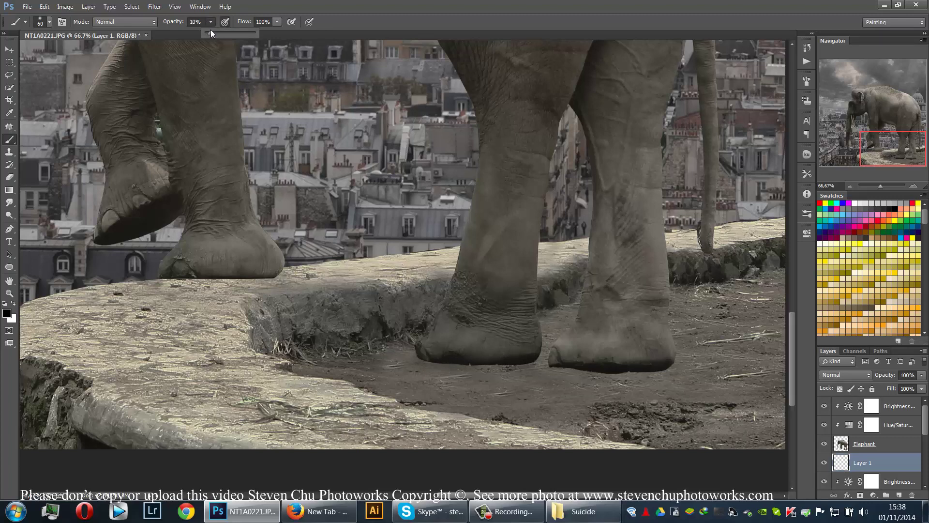
{"action": "left_click_drag", "start_coordinate": [211, 32], "coordinate": [217, 30]}
{"action": "mouse_move", "coordinate": [421, 357]}
{"action": "left_mouse_down"}
{"action": "mouse_move", "coordinate": [532, 360]}
{"action": "mouse_move", "coordinate": [409, 357]}
{"action": "left_mouse_up"}
{"action": "mouse_move", "coordinate": [555, 363]}
{"action": "left_mouse_down"}
{"action": "mouse_move", "coordinate": [675, 368]}
{"action": "mouse_move", "coordinate": [547, 364]}
{"action": "left_mouse_up"}
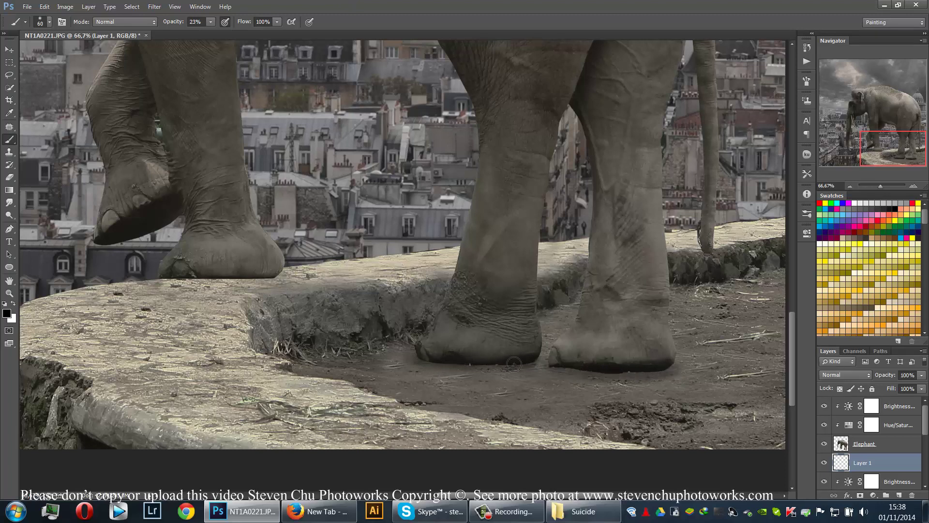
{"action": "mouse_move", "coordinate": [181, 274]}
{"action": "left_mouse_down"}
{"action": "mouse_move", "coordinate": [282, 274]}
{"action": "mouse_move", "coordinate": [206, 274]}
{"action": "mouse_move", "coordinate": [266, 295]}
{"action": "mouse_move", "coordinate": [265, 307]}
{"action": "mouse_move", "coordinate": [278, 313]}
{"action": "mouse_move", "coordinate": [254, 283]}
{"action": "mouse_move", "coordinate": [285, 316]}
{"action": "mouse_move", "coordinate": [285, 302]}
{"action": "mouse_move", "coordinate": [420, 361]}
{"action": "mouse_move", "coordinate": [584, 371]}
{"action": "left_mouse_up"}
- Widen the soft shadows around the rear and front feet using brush sizes 150 and 125
{"action": "key", "text": "bracketright"}
{"action": "key", "text": "bracketright"}
{"action": "key", "text": "bracketright"}
{"action": "key", "text": "bracketright"}
{"action": "key", "text": "bracketright"}
{"action": "key", "text": "bracketright"}
{"action": "key", "text": "bracketleft"}
{"action": "key", "text": "bracketleft"}
{"action": "left_click_drag", "start_coordinate": [680, 377], "coordinate": [696, 376]}
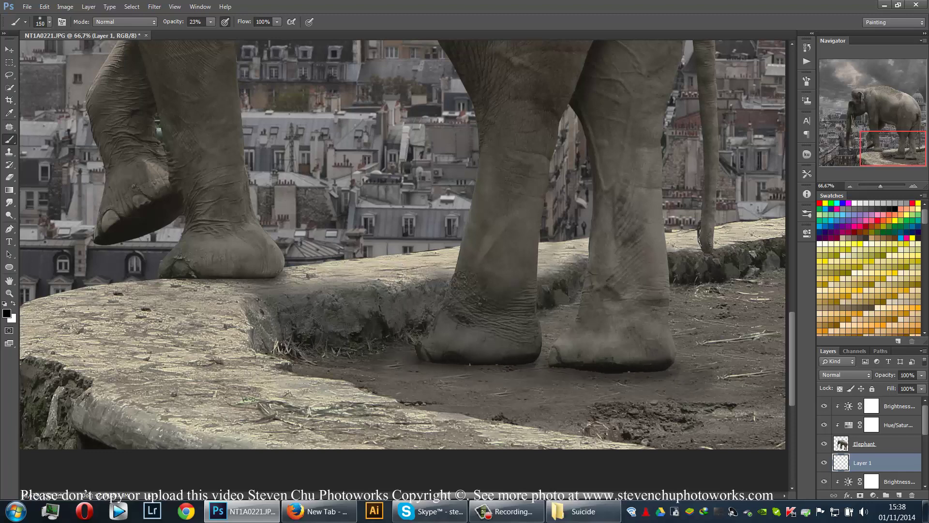
{"action": "key", "text": "bracketleft"}
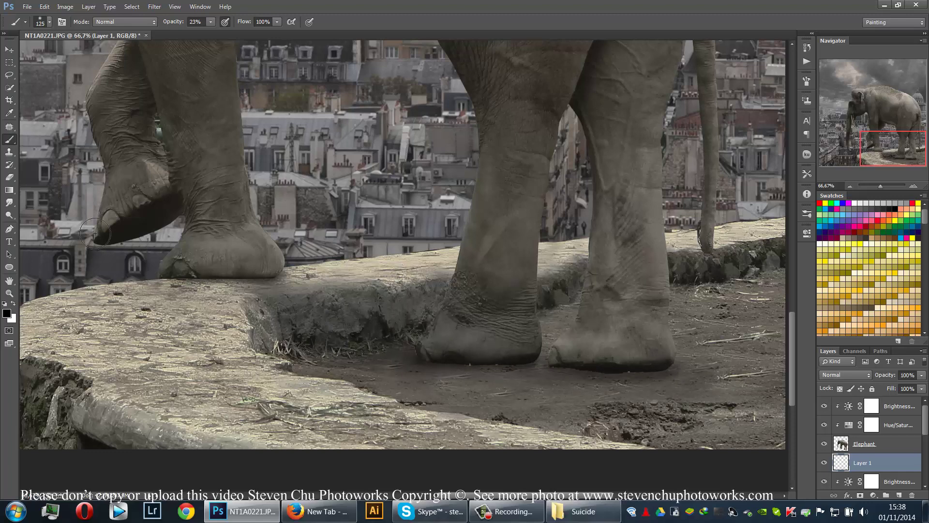
{"action": "left_click_drag", "start_coordinate": [170, 287], "coordinate": [289, 290]}
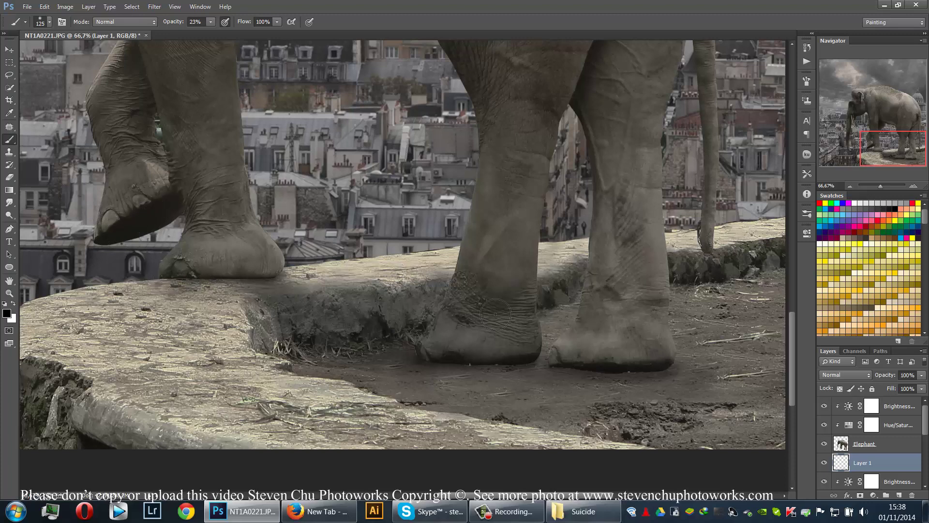
- Paint dark contact shadows along the soles of the standing feet with a size 30 brush at 100% opacity
{"action": "left_click", "coordinate": [207, 23]}
{"action": "left_click", "coordinate": [435, 20]}
{"action": "key", "text": "bracketleft"}
{"action": "key", "text": "bracketleft"}
{"action": "key", "text": "bracketleft"}
{"action": "key", "text": "bracketleft"}
{"action": "mouse_move", "coordinate": [425, 359]}
{"action": "left_mouse_down"}
{"action": "mouse_move", "coordinate": [535, 358]}
{"action": "mouse_move", "coordinate": [666, 369]}
{"action": "left_mouse_up"}
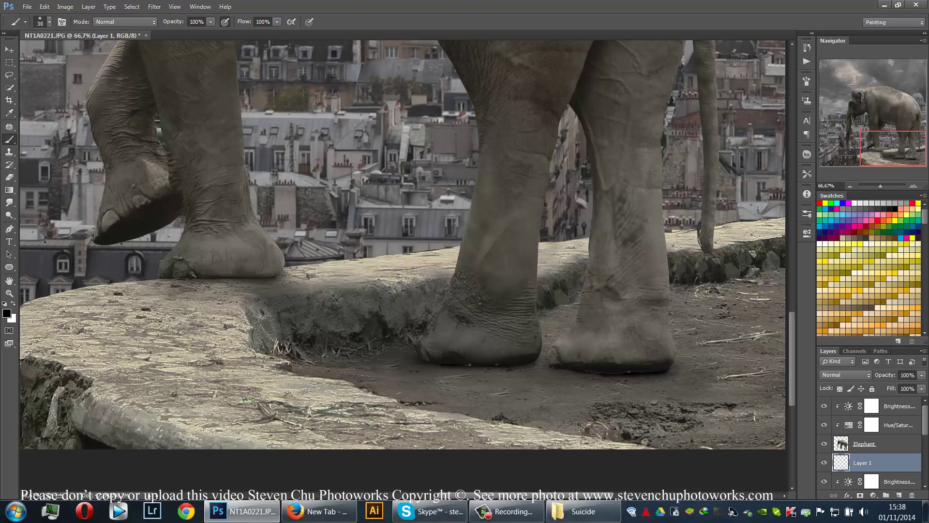
{"action": "left_click_drag", "start_coordinate": [173, 277], "coordinate": [259, 280]}
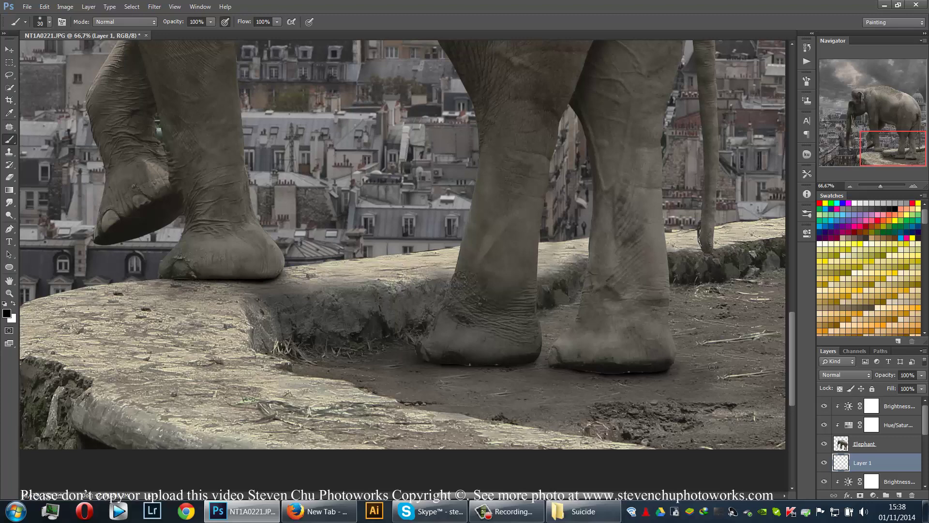
- Build up the soft shadow around the feet and across the ledge with a size 125 brush at 26% opacity
{"action": "left_click_drag", "start_coordinate": [215, 23], "coordinate": [176, 31]}
{"action": "key", "text": "bracketright"}
{"action": "key", "text": "bracketright"}
{"action": "key", "text": "bracketright"}
{"action": "key", "text": "bracketright"}
{"action": "key", "text": "bracketright"}
{"action": "key", "text": "bracketright"}
{"action": "mouse_move", "coordinate": [547, 364]}
{"action": "left_mouse_down"}
{"action": "mouse_move", "coordinate": [570, 357]}
{"action": "mouse_move", "coordinate": [504, 368]}
{"action": "left_mouse_up"}
{"action": "mouse_move", "coordinate": [666, 377]}
{"action": "left_mouse_down"}
{"action": "mouse_move", "coordinate": [591, 387]}
{"action": "mouse_move", "coordinate": [310, 356]}
{"action": "left_mouse_up"}
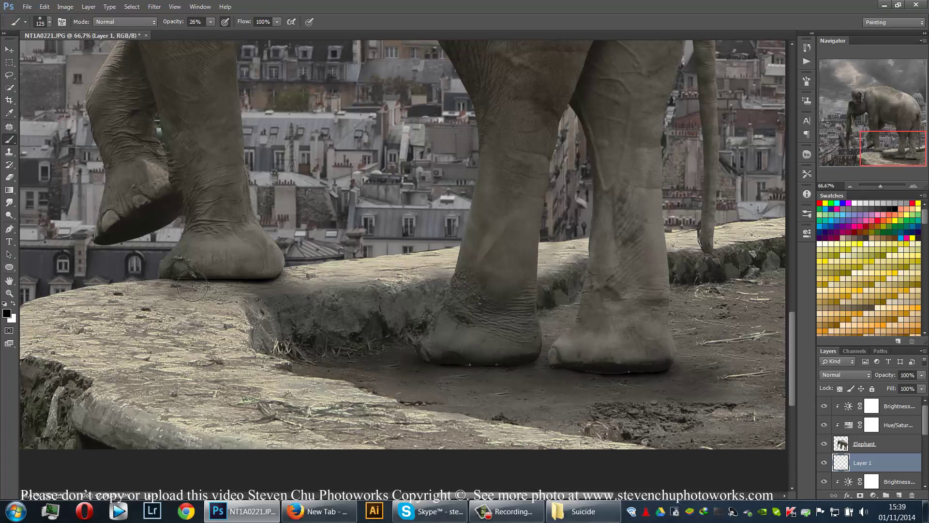
{"action": "mouse_move", "coordinate": [192, 285]}
{"action": "left_mouse_down"}
{"action": "mouse_move", "coordinate": [249, 286]}
{"action": "mouse_move", "coordinate": [289, 306]}
{"action": "mouse_move", "coordinate": [304, 329]}
{"action": "left_mouse_up"}
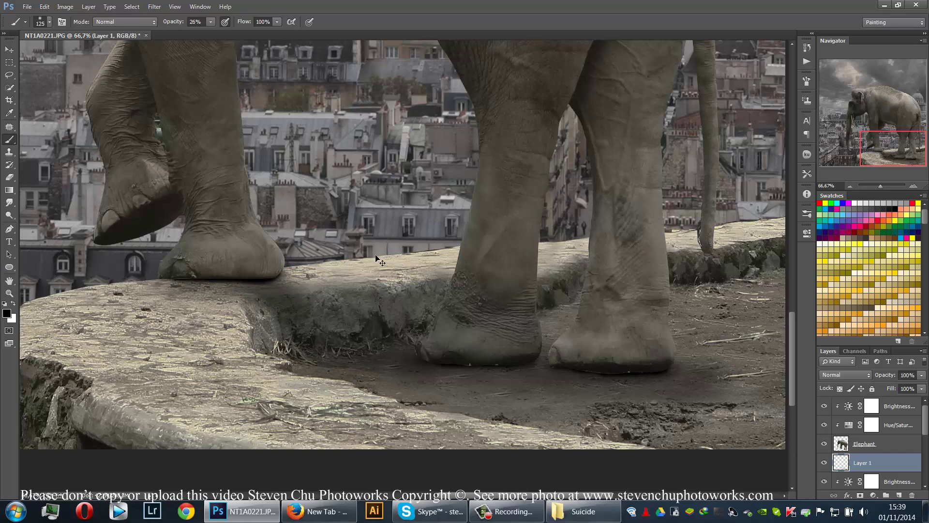
- Add a new empty layer above the Elephant layer's Brightness/Contrast adjustment and make black the foreground color
{"action": "key", "text": "ctrl+minus"}
{"action": "key", "text": "ctrl+minus"}
{"action": "key", "text": "ctrl+minus"}
{"action": "key", "text": "ctrl+minus"}
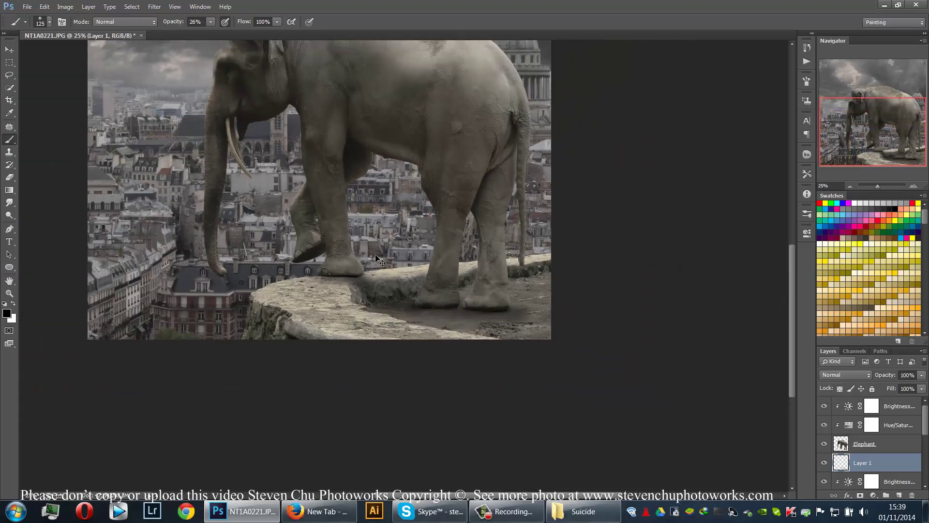
{"action": "key", "text": "ctrl+plus"}
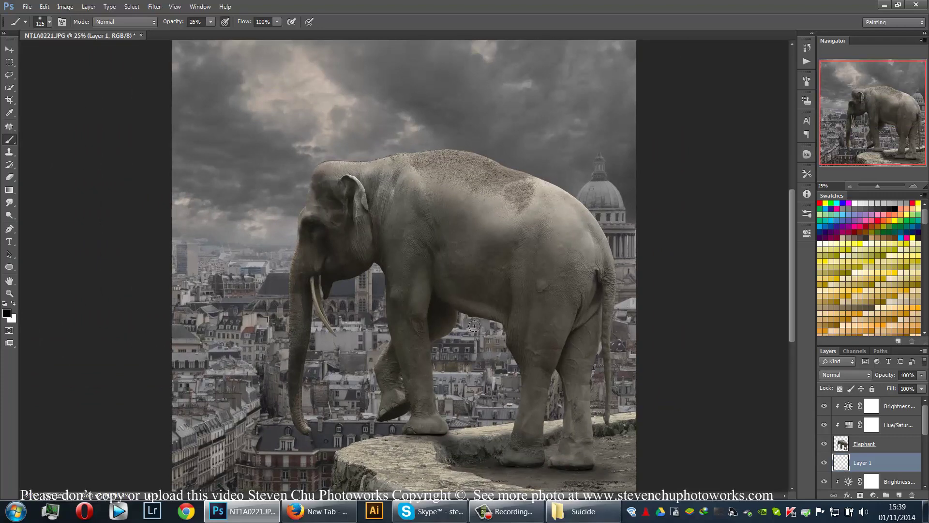
{"action": "left_click_drag", "start_coordinate": [363, 450], "coordinate": [355, 330]}
{"action": "left_click_drag", "start_coordinate": [346, 238], "coordinate": [350, 340]}
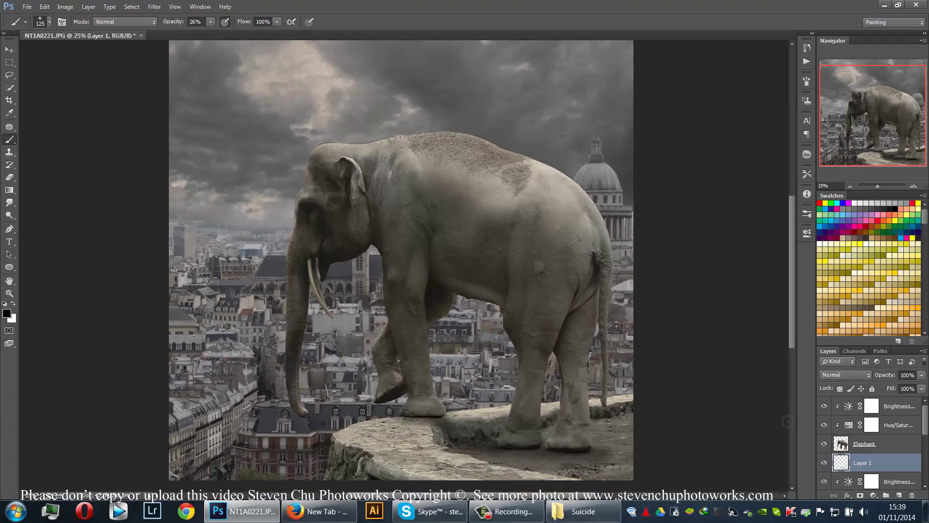
{"action": "left_click", "coordinate": [875, 446]}
{"action": "left_click", "coordinate": [891, 407]}
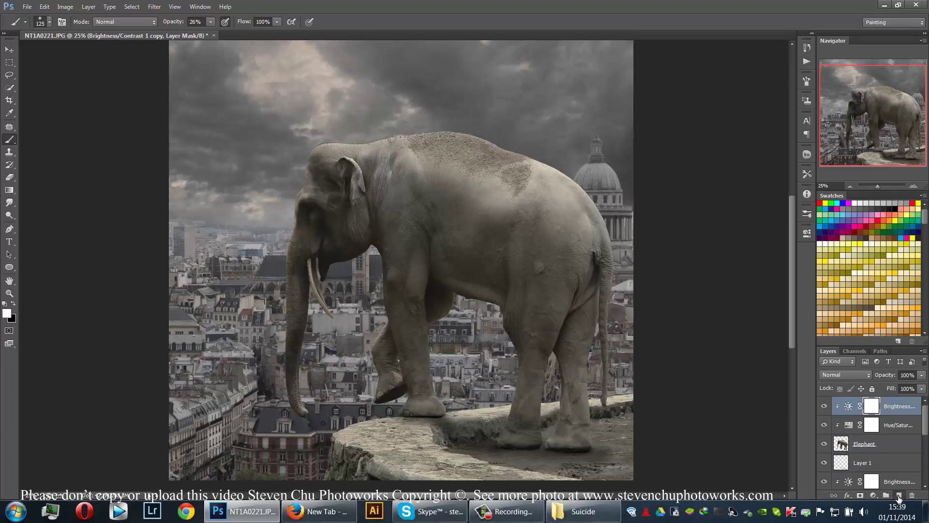
{"action": "left_click", "coordinate": [897, 495]}
{"action": "key", "text": "x"}
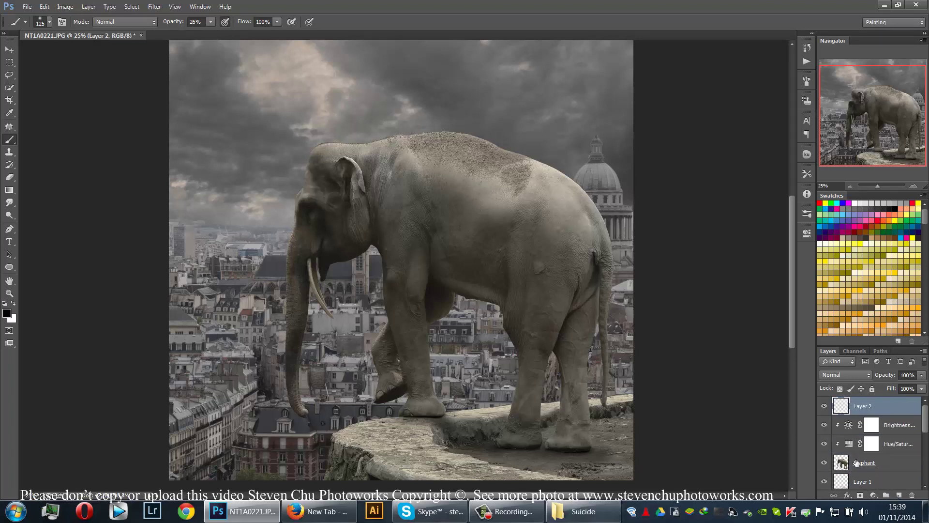
{"action": "scroll", "coordinate": [839, 447], "scroll_direction": "up", "scroll_amount": 1}
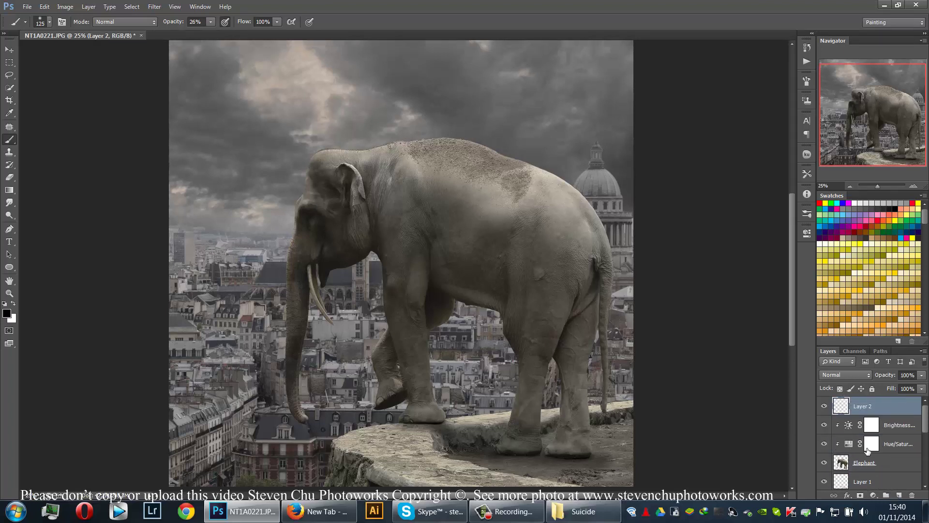
- Rename the painted layer below Elephant as Shadow, and toggle its visibility to compare the effect
{"action": "double_click", "coordinate": [853, 483]}
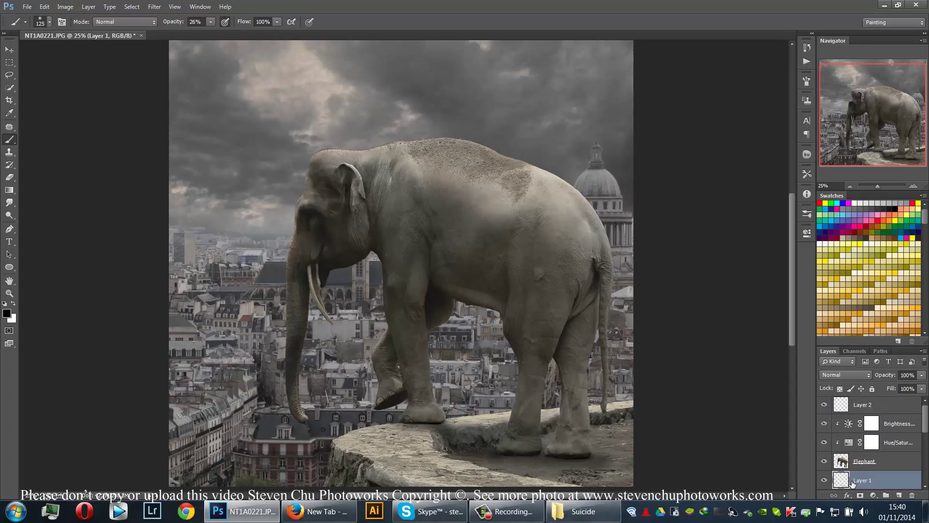
{"action": "key", "text": "Escape"}
{"action": "double_click", "coordinate": [856, 481]}
{"action": "type", "text": "Shadow"}
{"action": "key", "text": "Return"}
{"action": "left_click", "coordinate": [824, 480]}
{"action": "left_click", "coordinate": [824, 480]}
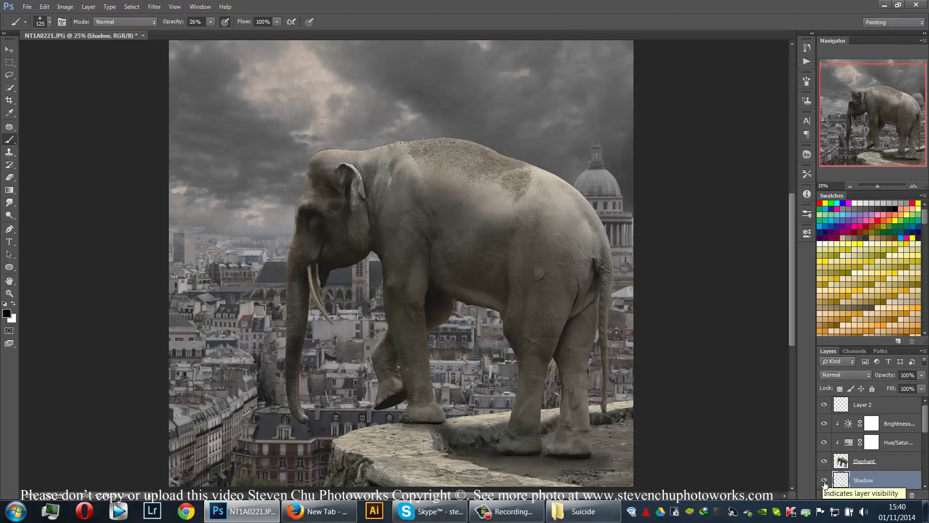
- Rename the empty layer at the top of the elephant's adjustments as Burn
{"action": "left_click", "coordinate": [873, 409]}
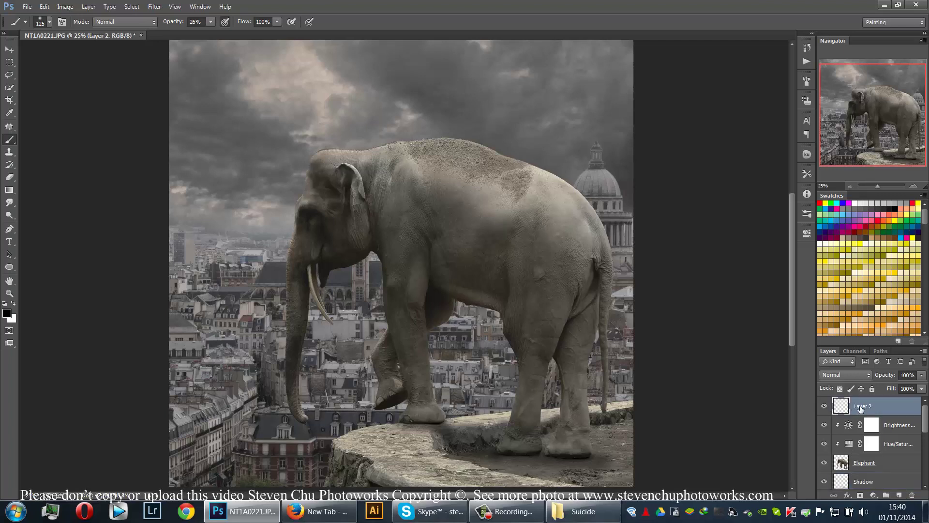
{"action": "double_click", "coordinate": [861, 407]}
{"action": "type", "text": "urn"}
{"action": "key", "text": "Return"}
- Fill the Burn layer with 50% Gray in Overlay mode at 100% opacity, and return to the Brush tool
{"action": "left_click", "coordinate": [63, 7]}
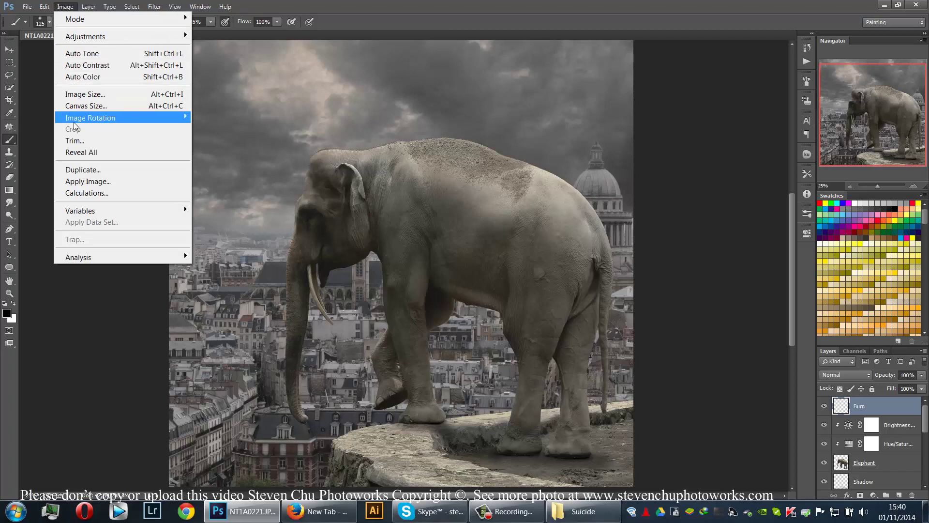
{"action": "mouse_move", "coordinate": [54, 10]}
{"action": "left_click", "coordinate": [73, 181]}
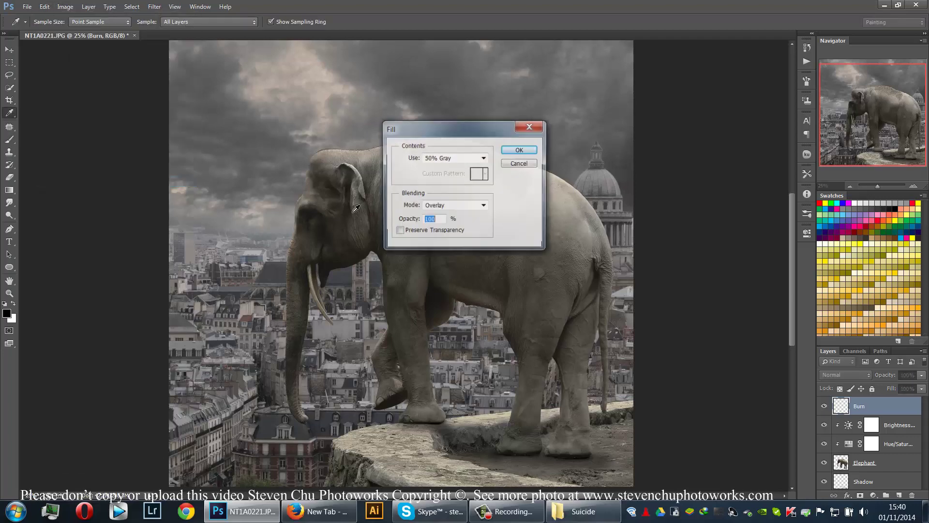
{"action": "left_click", "coordinate": [520, 150]}
{"action": "key", "text": "b"}
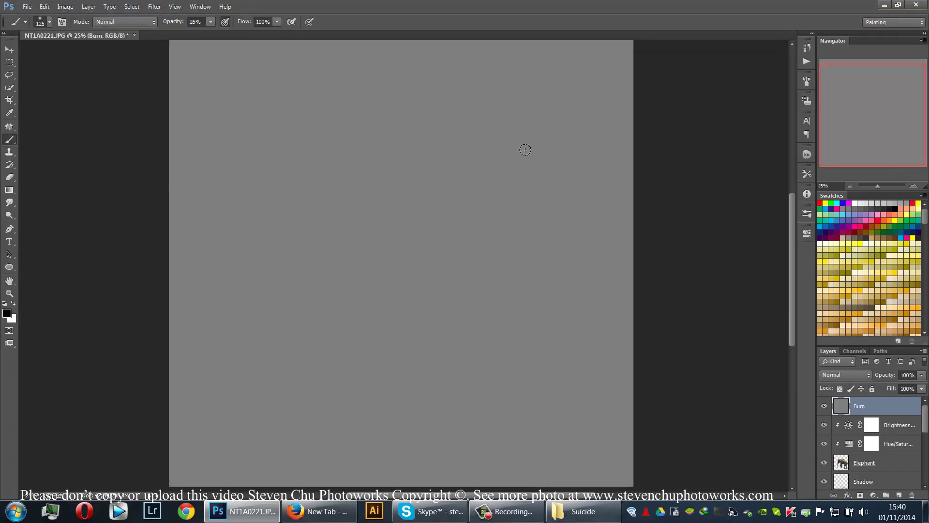
- Clip the gray Burn layer to the elephant layers below and set its blend mode to Overlay
{"action": "left_click", "coordinate": [875, 414], "text": "alt"}
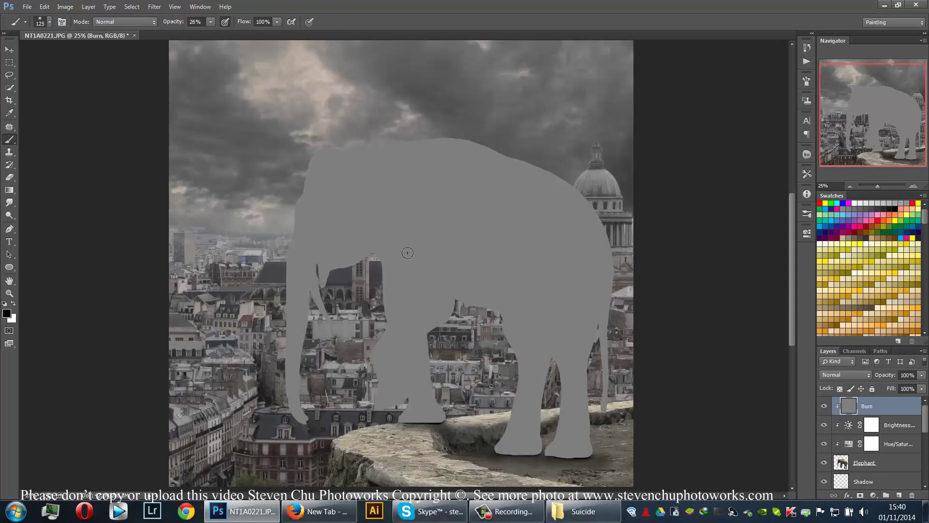
{"action": "left_click", "coordinate": [855, 377]}
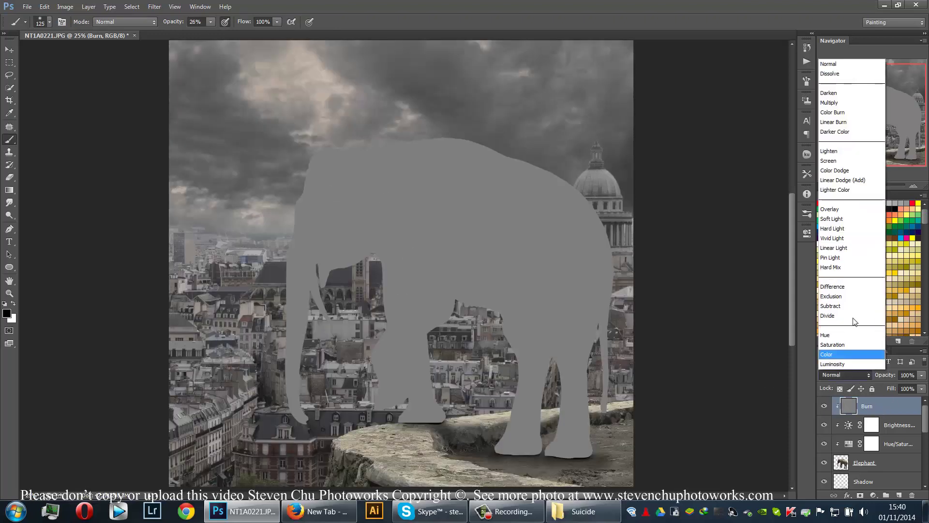
{"action": "left_click", "coordinate": [842, 209]}
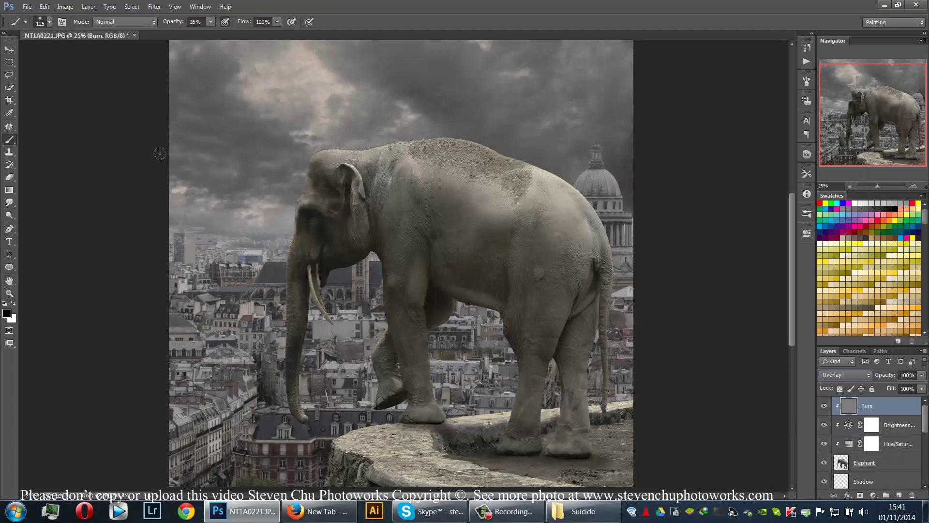
- Switch to the Burn tool with Midtones range and 6% exposure, and darken the elephant's flank with a very large brush
{"action": "mouse_move", "coordinate": [6, 208]}
{"action": "left_mouse_down"}
{"action": "mouse_move", "coordinate": [23, 206]}
{"action": "mouse_move", "coordinate": [41, 226]}
{"action": "left_mouse_up"}
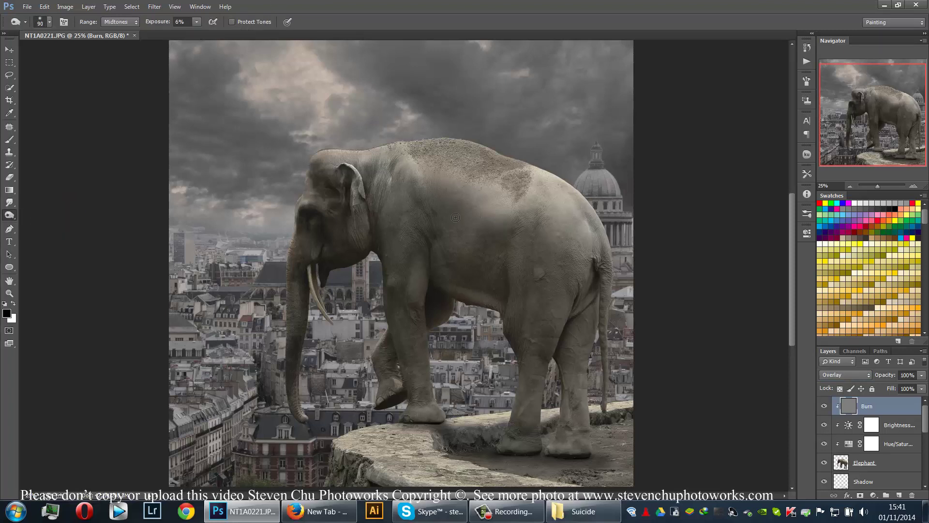
{"action": "key", "text": "bracketright"}
{"action": "key", "text": "bracketright"}
{"action": "key", "text": "bracketright"}
{"action": "key", "text": "bracketright"}
{"action": "key", "text": "bracketright"}
{"action": "key", "text": "bracketright"}
{"action": "key", "text": "bracketright"}
{"action": "key", "text": "bracketright"}
{"action": "key", "text": "bracketright"}
{"action": "key", "text": "bracketright"}
{"action": "mouse_move", "coordinate": [448, 222]}
{"action": "left_mouse_down"}
{"action": "mouse_move", "coordinate": [485, 246]}
{"action": "mouse_move", "coordinate": [433, 218]}
{"action": "mouse_move", "coordinate": [537, 256]}
{"action": "mouse_move", "coordinate": [462, 215]}
{"action": "mouse_move", "coordinate": [512, 232]}
{"action": "left_mouse_up"}
- Reduce the burn brush to 500 px and darken the elephant's rear body, hind legs and feet
{"action": "key", "text": "bracketleft"}
{"action": "key", "text": "bracketleft"}
{"action": "key", "text": "bracketleft"}
{"action": "key", "text": "bracketleft"}
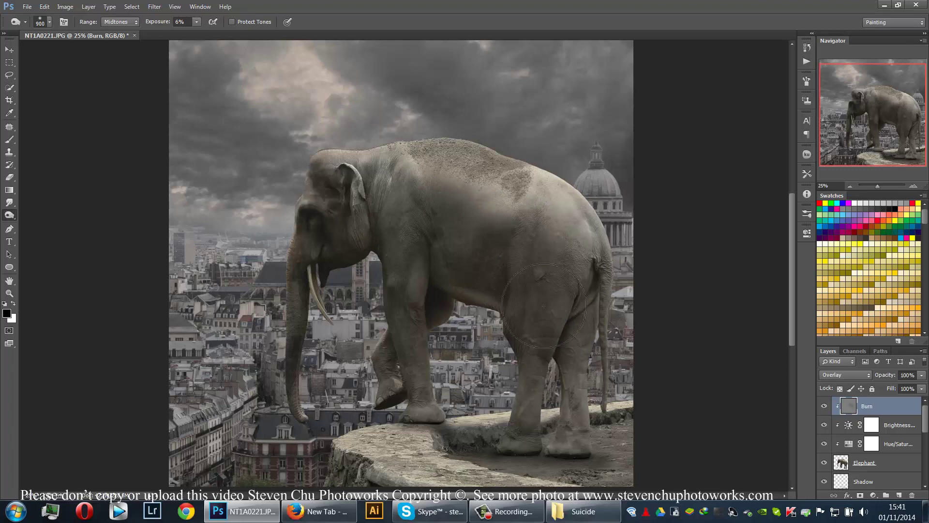
{"action": "key", "text": "bracketleft"}
{"action": "key", "text": "bracketleft"}
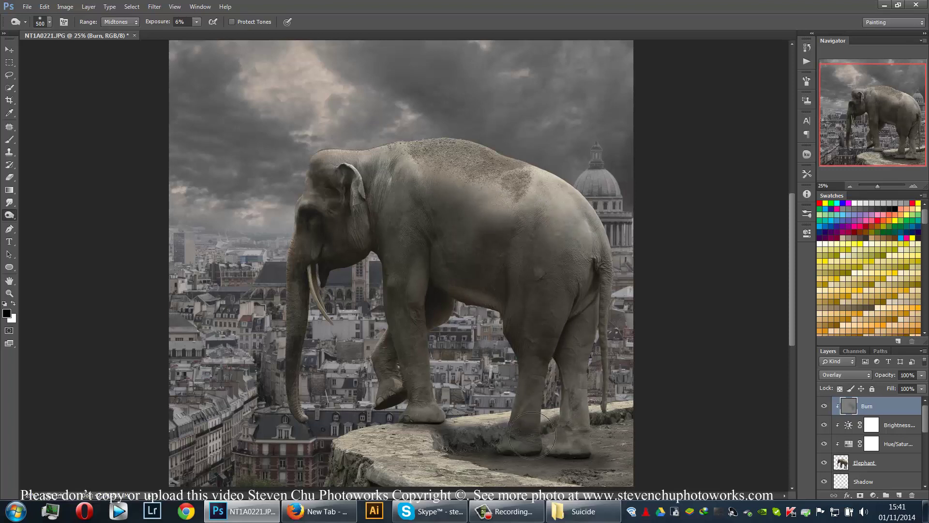
{"action": "mouse_move", "coordinate": [532, 435]}
{"action": "left_mouse_down"}
{"action": "mouse_move", "coordinate": [523, 432]}
{"action": "mouse_move", "coordinate": [568, 436]}
{"action": "mouse_move", "coordinate": [572, 415]}
{"action": "left_mouse_up"}
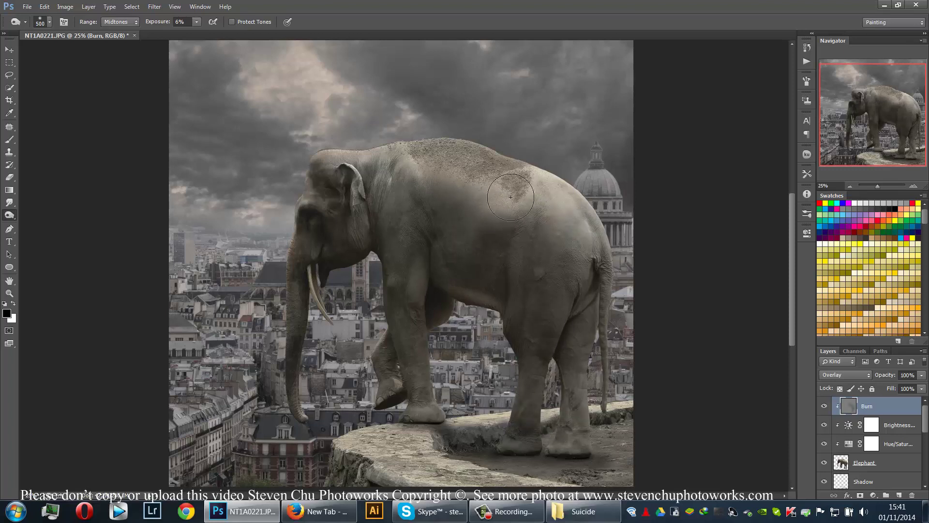
{"action": "mouse_move", "coordinate": [511, 197]}
{"action": "left_mouse_down"}
{"action": "mouse_move", "coordinate": [421, 176]}
{"action": "mouse_move", "coordinate": [468, 180]}
{"action": "mouse_move", "coordinate": [557, 243]}
{"action": "mouse_move", "coordinate": [420, 173]}
{"action": "mouse_move", "coordinate": [439, 169]}
{"action": "mouse_move", "coordinate": [577, 241]}
{"action": "mouse_move", "coordinate": [501, 177]}
{"action": "mouse_move", "coordinate": [411, 164]}
{"action": "mouse_move", "coordinate": [585, 217]}
{"action": "mouse_move", "coordinate": [585, 235]}
{"action": "mouse_move", "coordinate": [557, 229]}
{"action": "mouse_move", "coordinate": [549, 210]}
{"action": "mouse_move", "coordinate": [592, 325]}
{"action": "mouse_move", "coordinate": [591, 224]}
{"action": "mouse_move", "coordinate": [589, 282]}
{"action": "mouse_move", "coordinate": [570, 228]}
{"action": "mouse_move", "coordinate": [584, 375]}
{"action": "mouse_move", "coordinate": [585, 330]}
{"action": "mouse_move", "coordinate": [579, 436]}
{"action": "mouse_move", "coordinate": [566, 448]}
{"action": "mouse_move", "coordinate": [587, 443]}
{"action": "left_mouse_up"}
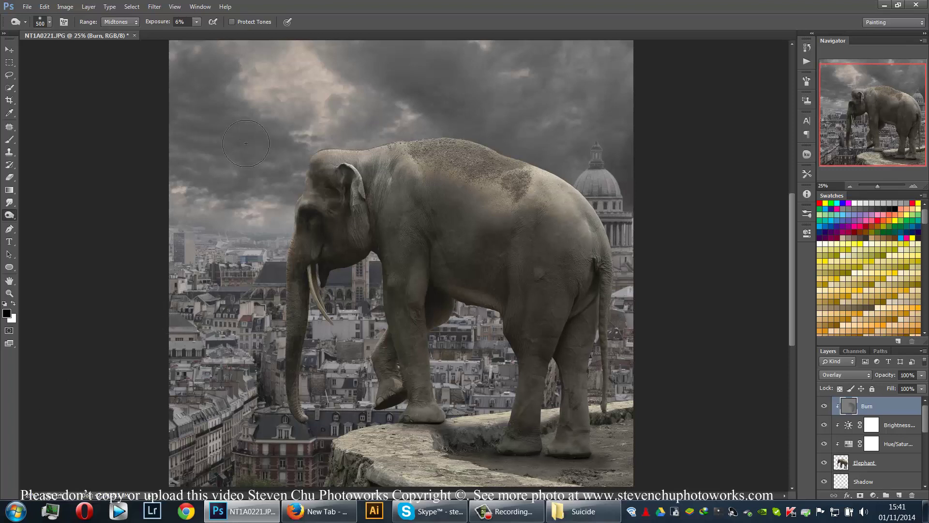
- Enlarge the burn brush to 700 px and darken the front leg and the hind legs further
{"action": "key", "text": "bracketright"}
{"action": "key", "text": "bracketright"}
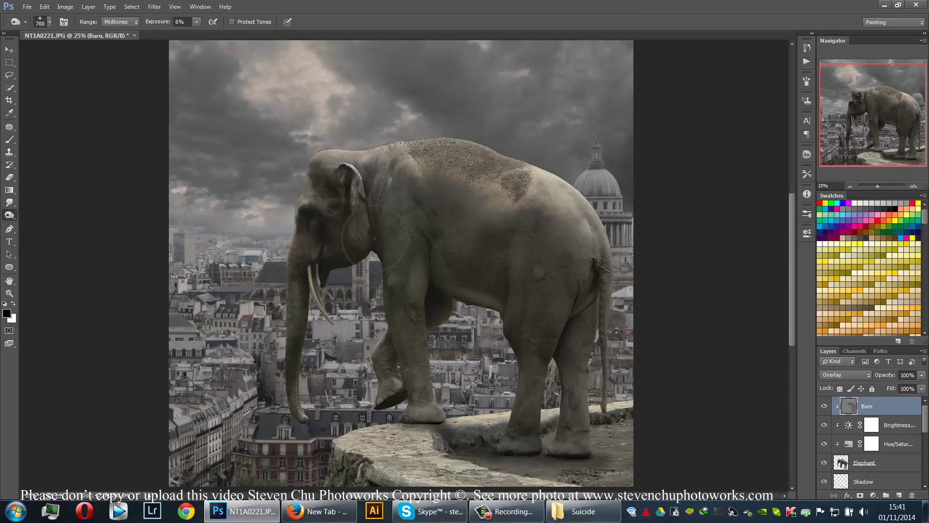
{"action": "left_click_drag", "start_coordinate": [411, 299], "coordinate": [421, 339]}
{"action": "mouse_move", "coordinate": [541, 325]}
{"action": "left_mouse_down"}
{"action": "mouse_move", "coordinate": [523, 362]}
{"action": "mouse_move", "coordinate": [573, 423]}
{"action": "left_mouse_up"}
- Reduce the burn brush to 600 px and darken the elephant's head and neck
{"action": "key", "text": "bracketleft"}
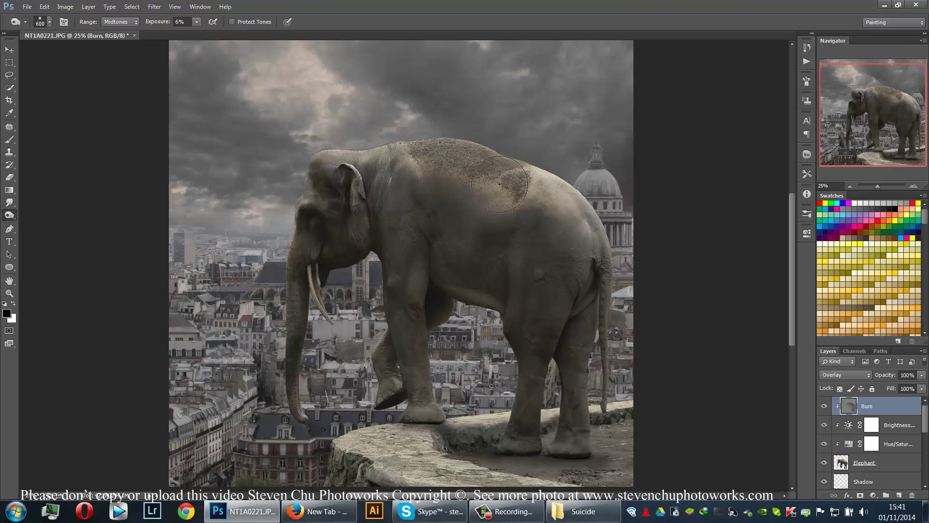
{"action": "mouse_move", "coordinate": [336, 180]}
{"action": "left_mouse_down"}
{"action": "mouse_move", "coordinate": [324, 164]}
{"action": "mouse_move", "coordinate": [336, 172]}
{"action": "left_mouse_up"}
{"action": "mouse_move", "coordinate": [412, 166]}
{"action": "left_mouse_down"}
{"action": "mouse_move", "coordinate": [338, 182]}
{"action": "mouse_move", "coordinate": [395, 179]}
{"action": "left_mouse_up"}
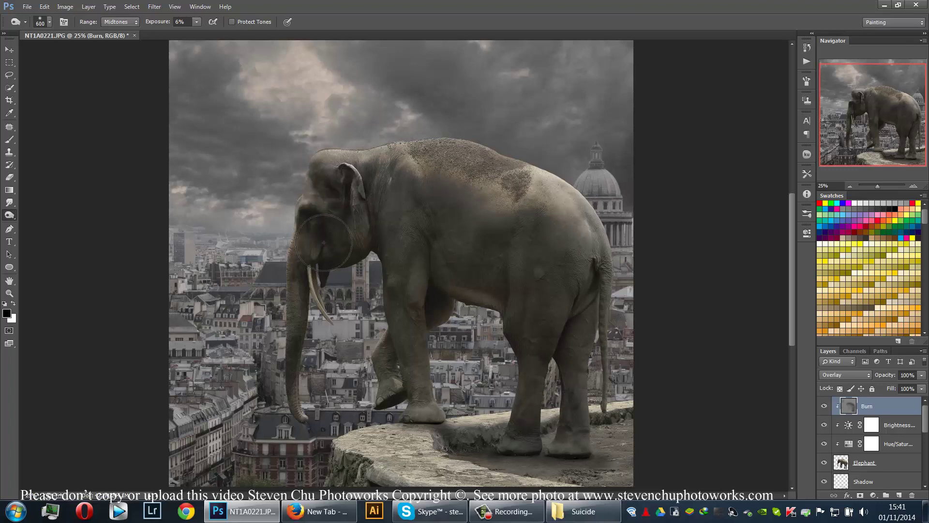
- Darken the front edge of the trunk and forehead with a much smaller burn brush
{"action": "key", "text": "bracketleft"}
{"action": "key", "text": "bracketleft"}
{"action": "key", "text": "bracketleft"}
{"action": "key", "text": "bracketleft"}
{"action": "key", "text": "bracketleft"}
{"action": "left_click_drag", "start_coordinate": [288, 339], "coordinate": [287, 370]}
{"action": "left_click_drag", "start_coordinate": [306, 200], "coordinate": [310, 209]}
- Enlarge the burn brush to 500 px and darken the elephant's rump down to the tail
{"action": "key", "text": "bracketright"}
{"action": "key", "text": "bracketright"}
{"action": "key", "text": "bracketright"}
{"action": "left_click_drag", "start_coordinate": [565, 203], "coordinate": [593, 295]}
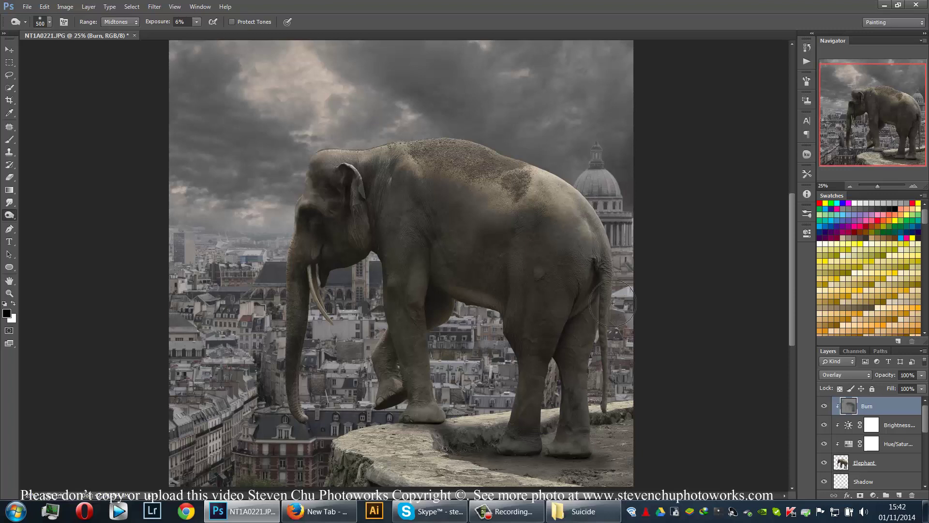
- Compare the elephant with and without the Burn layer, and set that layer's opacity to 88%
{"action": "left_click", "coordinate": [825, 408]}
{"action": "left_click", "coordinate": [824, 408]}
{"action": "left_click", "coordinate": [922, 374]}
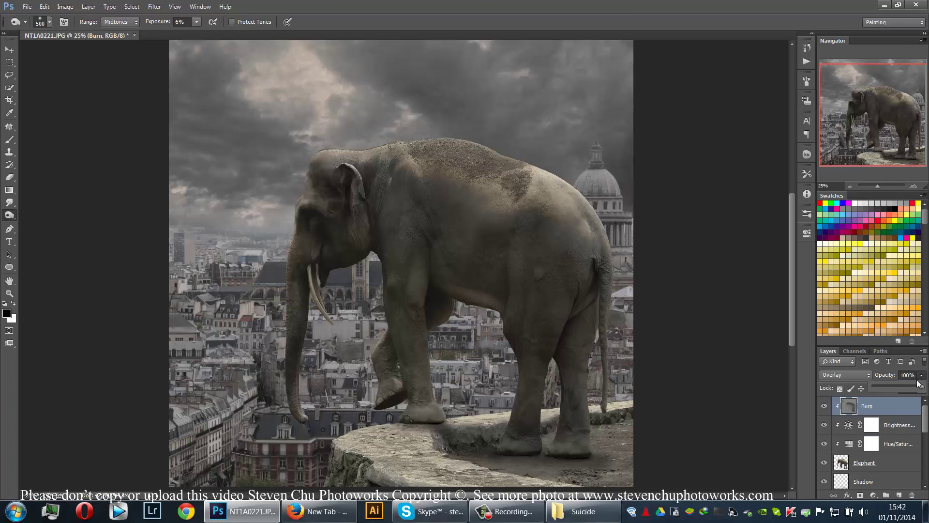
{"action": "mouse_move", "coordinate": [915, 387]}
{"action": "left_mouse_down"}
{"action": "mouse_move", "coordinate": [928, 387]}
{"action": "mouse_move", "coordinate": [917, 387]}
{"action": "left_mouse_up"}
{"action": "key", "text": "v"}
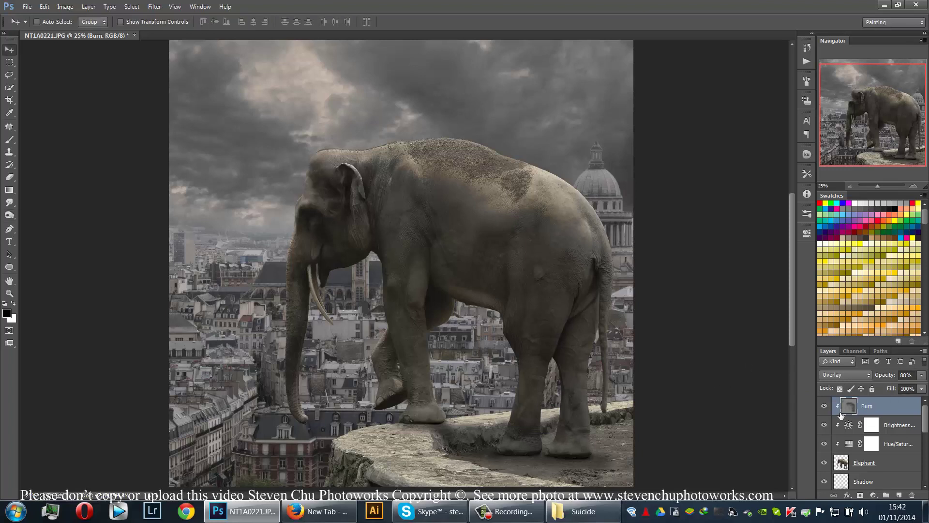
- Select the Elephant layer and choose the Smudge tool with the 80 px scattered-dots brush tip
{"action": "left_click", "coordinate": [843, 462]}
{"action": "key", "text": "ctrl+plus"}
{"action": "key", "text": "ctrl+plus"}
{"action": "key", "text": "ctrl+plus"}
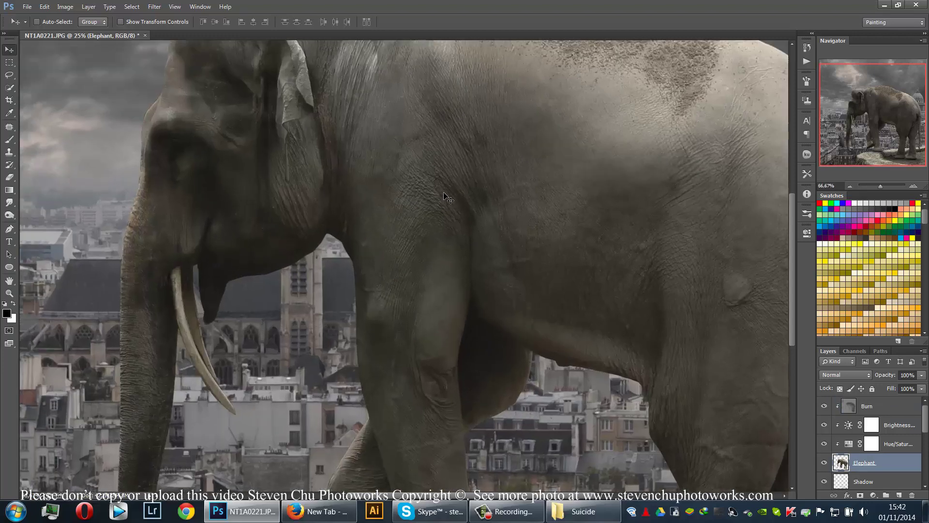
{"action": "key", "text": "ctrl+plus"}
{"action": "left_click_drag", "start_coordinate": [379, 272], "coordinate": [425, 462]}
{"action": "left_click_drag", "start_coordinate": [270, 245], "coordinate": [339, 361]}
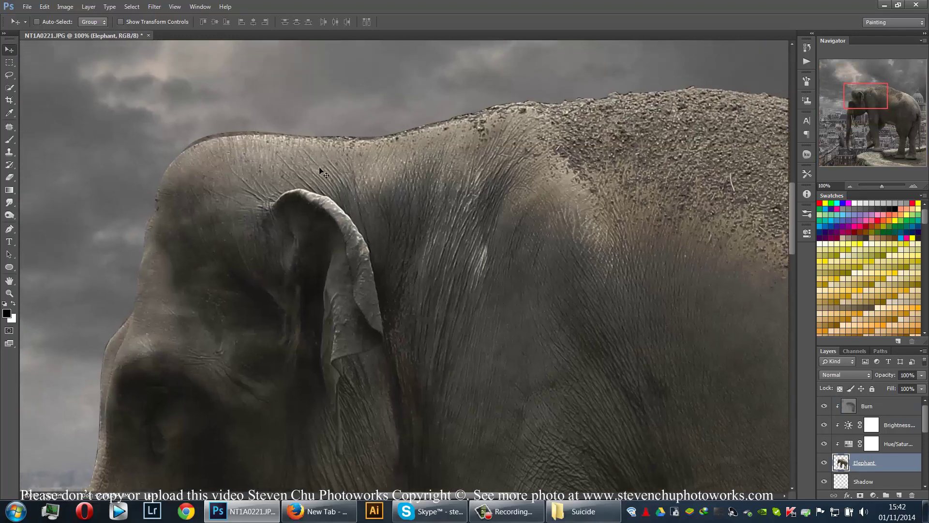
{"action": "left_click", "coordinate": [9, 204]}
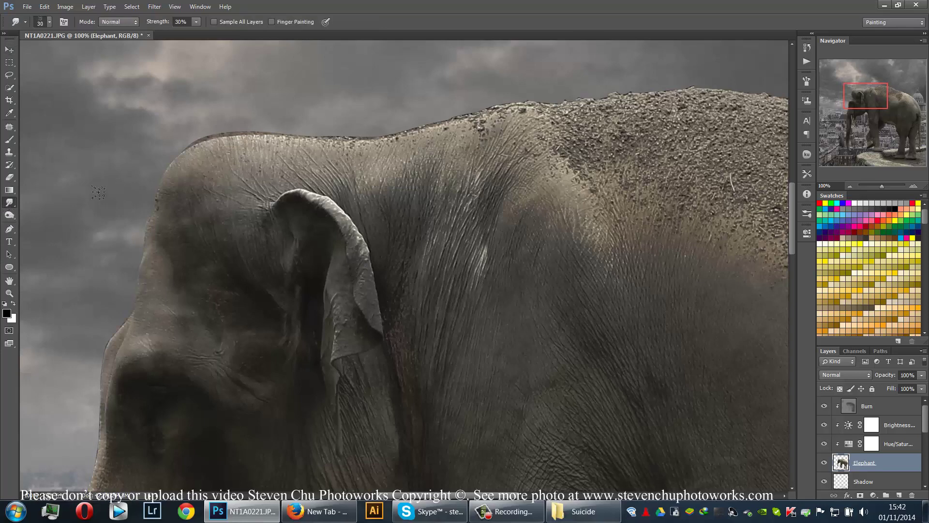
{"action": "right_click", "coordinate": [123, 183]}
{"action": "mouse_move", "coordinate": [342, 254]}
{"action": "left_mouse_down"}
{"action": "mouse_move", "coordinate": [352, 373]}
{"action": "mouse_move", "coordinate": [348, 339]}
{"action": "left_mouse_up"}
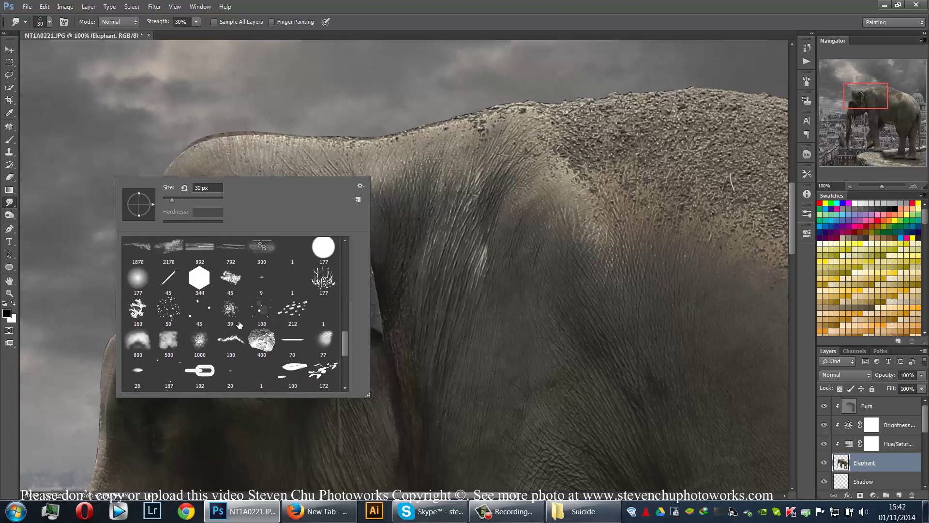
{"action": "mouse_move", "coordinate": [346, 342]}
{"action": "left_mouse_down"}
{"action": "mouse_move", "coordinate": [342, 362]}
{"action": "mouse_move", "coordinate": [335, 302]}
{"action": "left_mouse_up"}
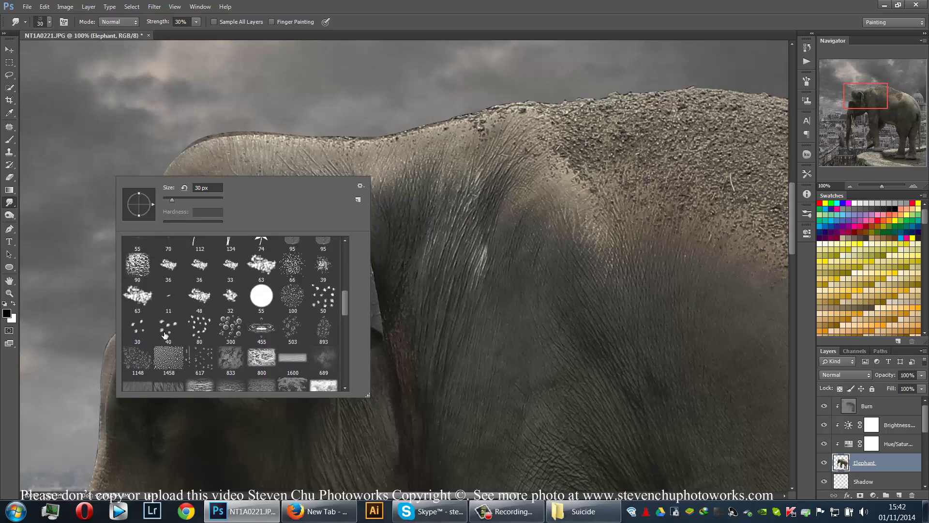
{"action": "left_click", "coordinate": [199, 327]}
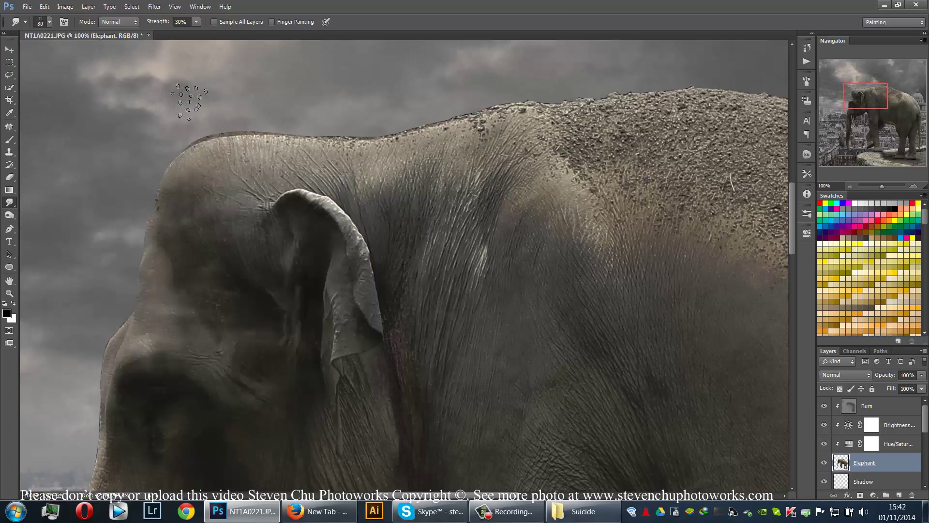
{"action": "left_click", "coordinate": [197, 108]}
- Set the Smudge tool's strength to 90% and its brush size to 20 px for working on the head outline
{"action": "key", "text": "bracketleft"}
{"action": "key", "text": "bracketleft"}
{"action": "key", "text": "bracketleft"}
{"action": "key", "text": "bracketleft"}
{"action": "key", "text": "ctrl+plus"}
{"action": "key", "text": "ctrl+plus"}
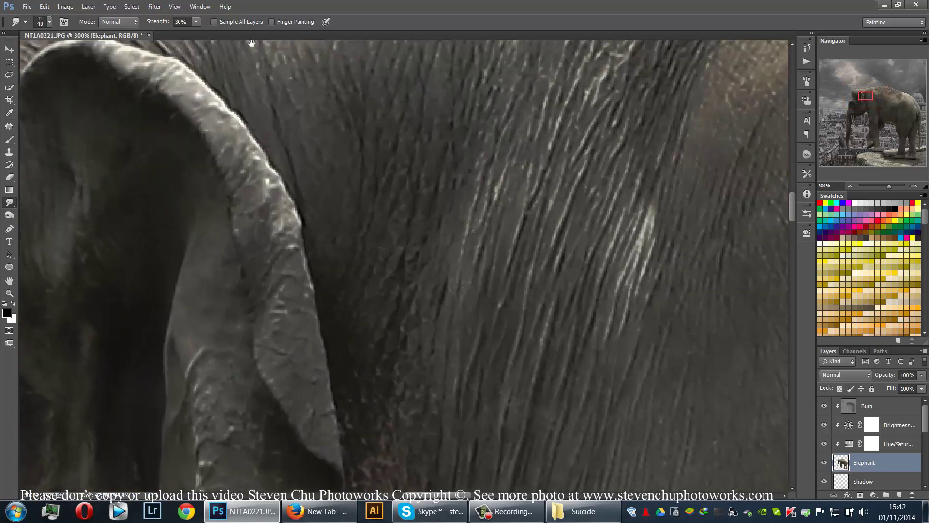
{"action": "left_click_drag", "start_coordinate": [411, 274], "coordinate": [639, 455]}
{"action": "left_click_drag", "start_coordinate": [233, 192], "coordinate": [235, 193]}
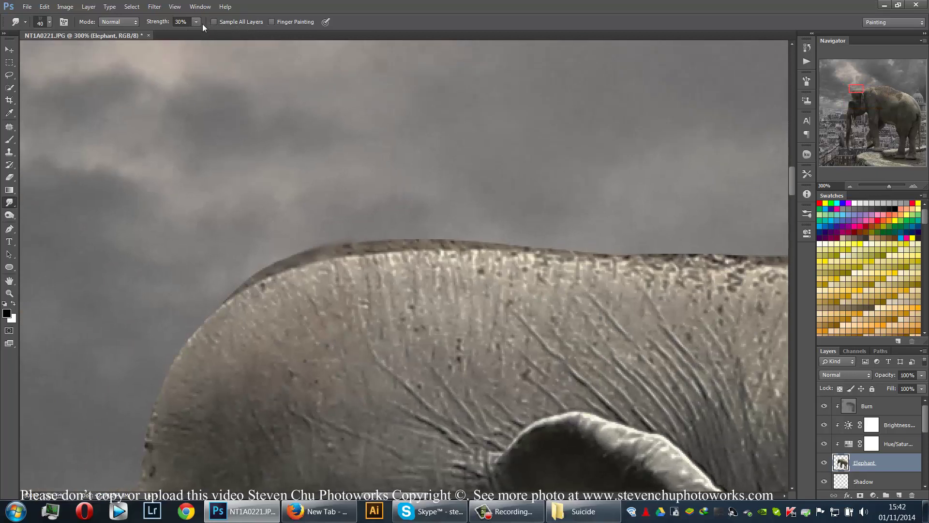
{"action": "double_click", "coordinate": [177, 21]}
{"action": "type", "text": "90"}
{"action": "key", "text": "Return"}
{"action": "key", "text": "bracketleft"}
{"action": "key", "text": "bracketleft"}
{"action": "key", "text": "bracketleft"}
{"action": "key", "text": "bracketleft"}
- Undo a trial smudge and smear the forehead's outline outward into the sky in short hair-like strokes
{"action": "left_click_drag", "start_coordinate": [350, 245], "coordinate": [397, 216]}
{"action": "key", "text": "ctrl+z"}
{"action": "left_click_drag", "start_coordinate": [218, 306], "coordinate": [169, 353]}
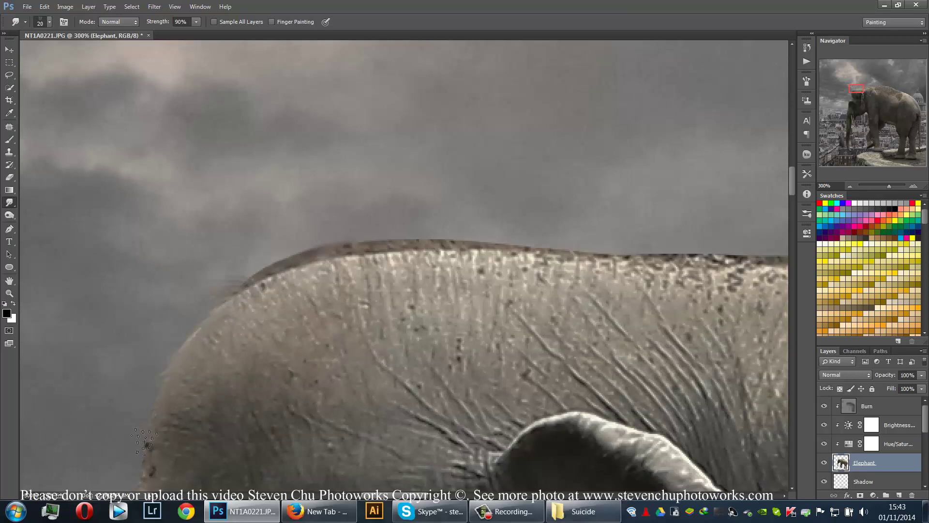
{"action": "left_click_drag", "start_coordinate": [271, 271], "coordinate": [234, 273]}
{"action": "mouse_move", "coordinate": [304, 257]}
{"action": "left_mouse_down"}
{"action": "mouse_move", "coordinate": [252, 266]}
{"action": "mouse_move", "coordinate": [278, 257]}
{"action": "left_mouse_up"}
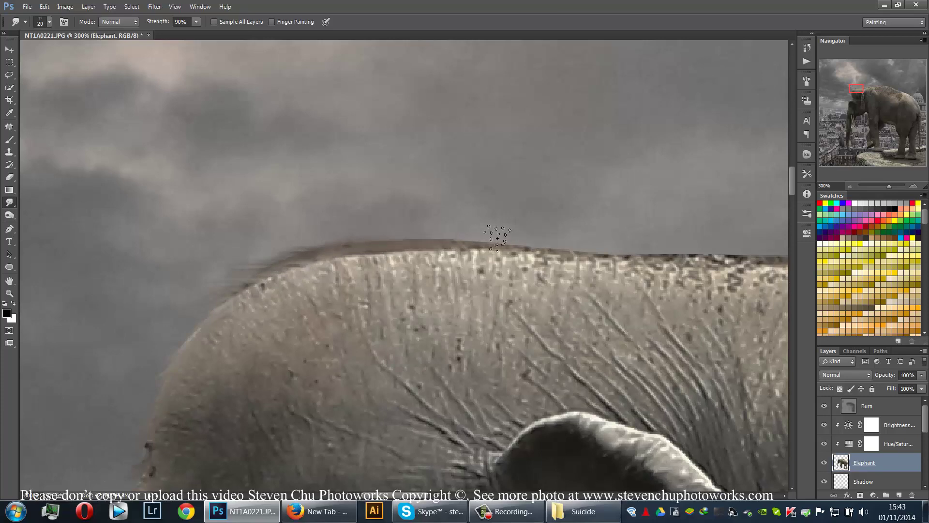
- Smudge the dark rim along the top of the elephant's head into fine hairs against the sky
{"action": "left_click_drag", "start_coordinate": [467, 244], "coordinate": [360, 233]}
{"action": "left_click_drag", "start_coordinate": [423, 238], "coordinate": [375, 234]}
{"action": "left_click_drag", "start_coordinate": [455, 238], "coordinate": [401, 231]}
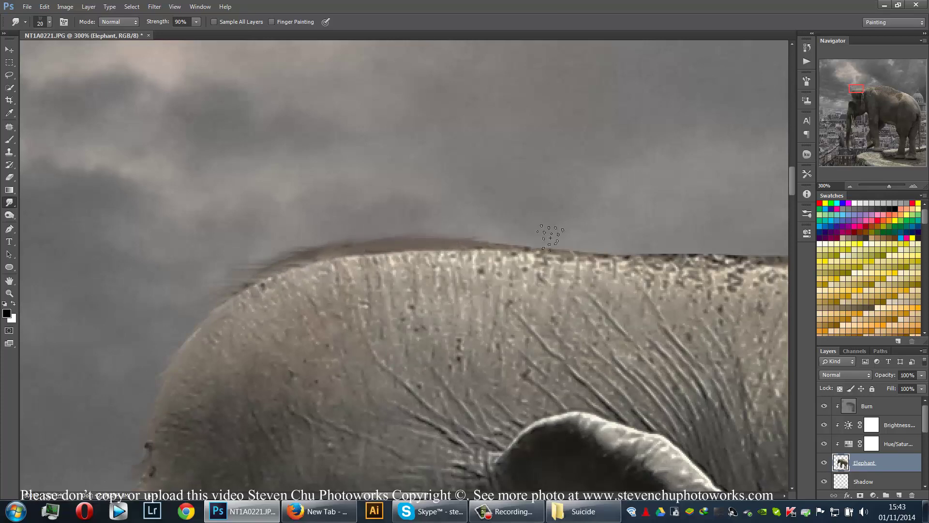
{"action": "left_click_drag", "start_coordinate": [550, 238], "coordinate": [498, 234]}
{"action": "left_click_drag", "start_coordinate": [576, 244], "coordinate": [530, 238]}
{"action": "left_click_drag", "start_coordinate": [612, 248], "coordinate": [578, 242]}
- Smudge the outline along the elephant's neck and the start of its back into short hairs
{"action": "left_click_drag", "start_coordinate": [557, 292], "coordinate": [213, 286]}
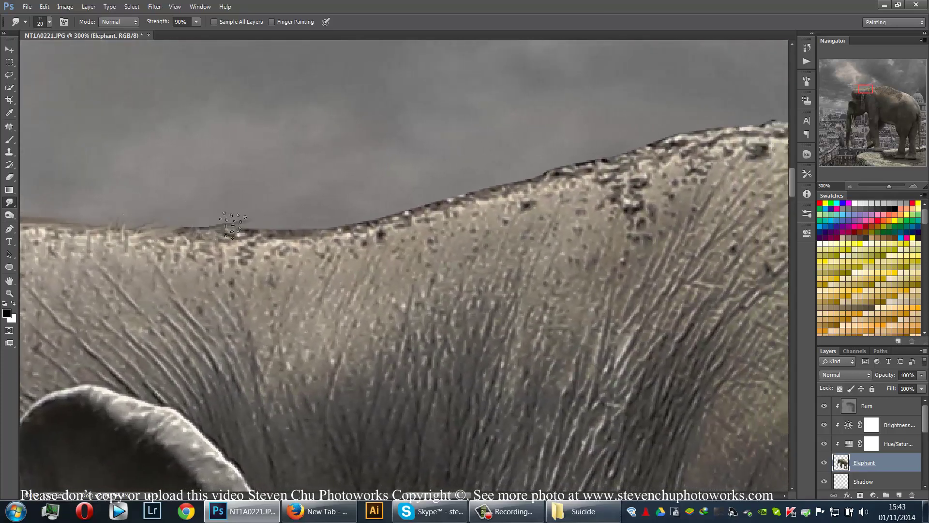
{"action": "mouse_move", "coordinate": [249, 233]}
{"action": "left_mouse_down"}
{"action": "mouse_move", "coordinate": [308, 223]}
{"action": "mouse_move", "coordinate": [213, 227]}
{"action": "mouse_move", "coordinate": [258, 223]}
{"action": "left_mouse_up"}
{"action": "left_click_drag", "start_coordinate": [334, 231], "coordinate": [351, 222]}
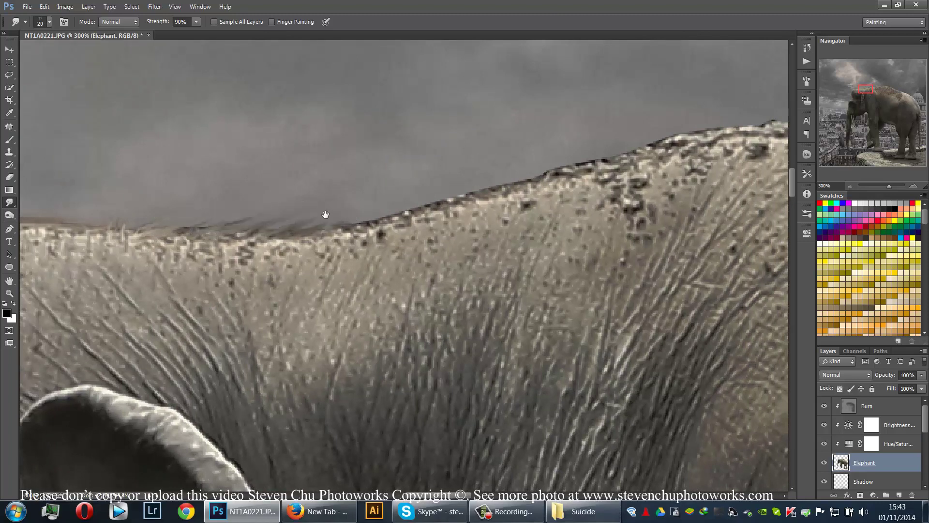
{"action": "left_click_drag", "start_coordinate": [405, 199], "coordinate": [245, 202]}
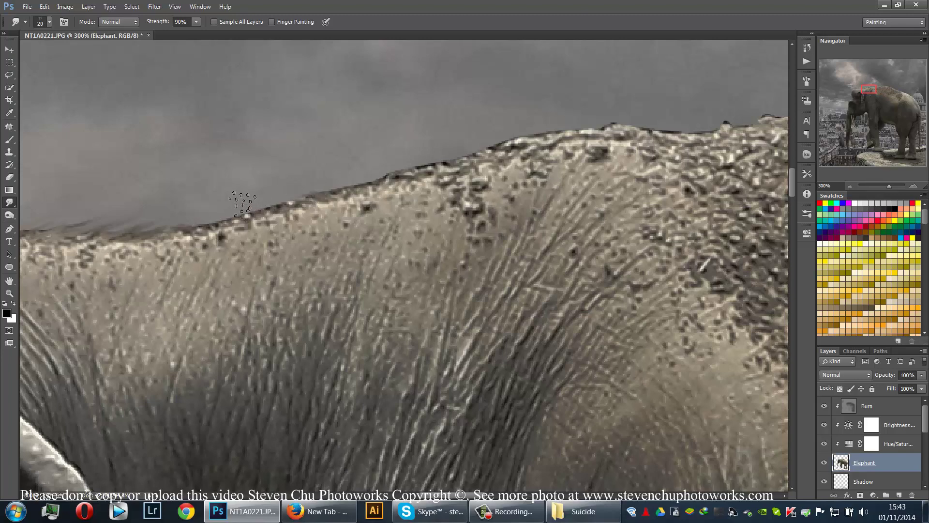
{"action": "left_click_drag", "start_coordinate": [471, 226], "coordinate": [290, 245]}
{"action": "left_click_drag", "start_coordinate": [475, 190], "coordinate": [272, 227]}
{"action": "left_click_drag", "start_coordinate": [421, 177], "coordinate": [389, 176]}
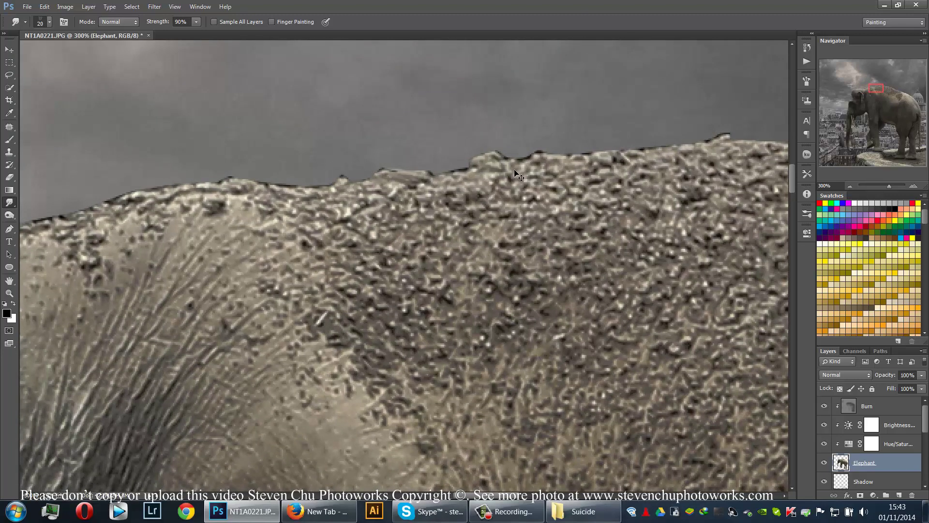
- Smudge the white fringe beside the tip of the elephant's tail downward into tail hair
{"action": "key", "text": "ctrl+minus"}
{"action": "key", "text": "ctrl+minus"}
{"action": "key", "text": "ctrl+minus"}
{"action": "key", "text": "ctrl+minus"}
{"action": "key", "text": "ctrl+minus"}
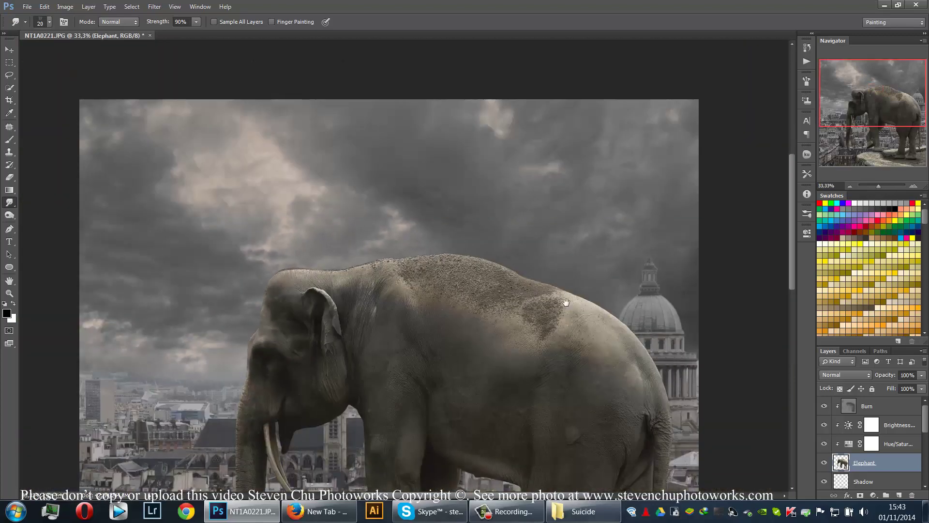
{"action": "left_click_drag", "start_coordinate": [566, 303], "coordinate": [467, 126]}
{"action": "left_click_drag", "start_coordinate": [473, 274], "coordinate": [444, 216]}
{"action": "key", "text": "ctrl+plus"}
{"action": "key", "text": "ctrl+plus"}
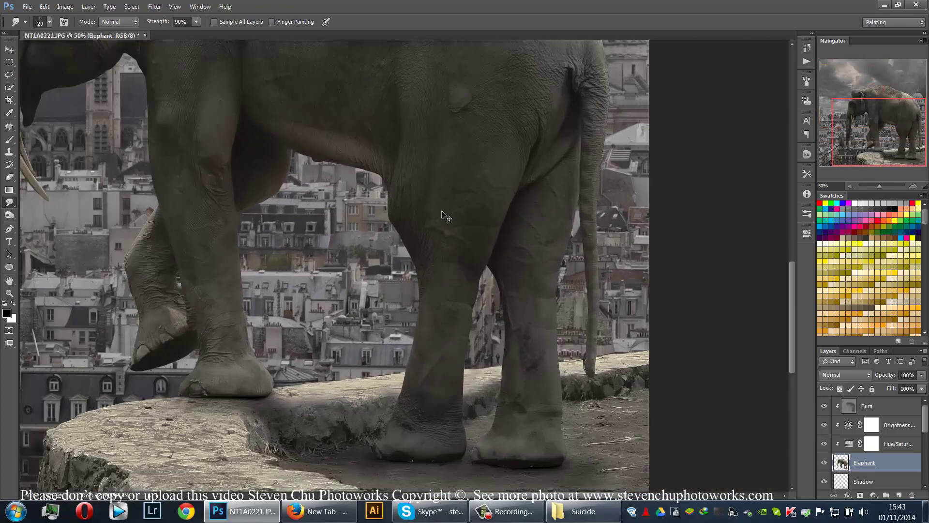
{"action": "left_click_drag", "start_coordinate": [621, 332], "coordinate": [485, 199]}
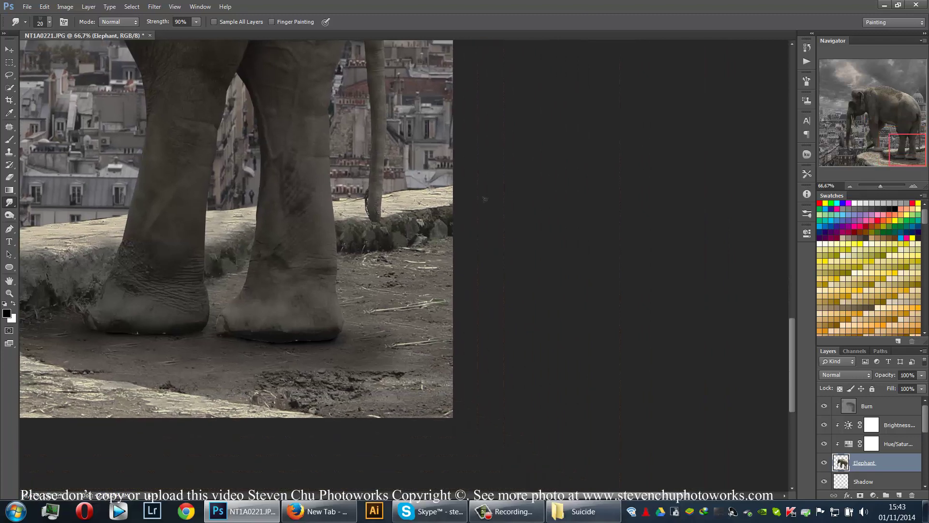
{"action": "key", "text": "ctrl+plus"}
{"action": "key", "text": "ctrl+plus"}
{"action": "key", "text": "ctrl+plus"}
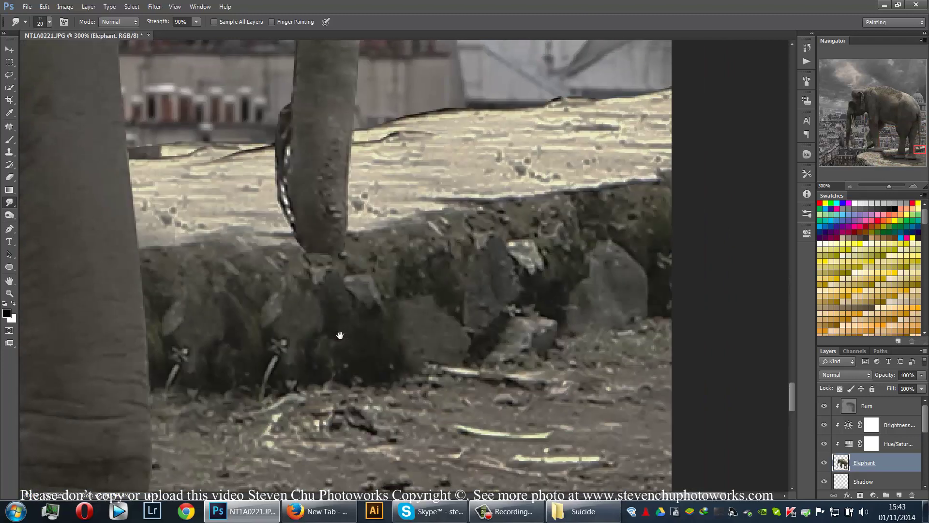
{"action": "mouse_move", "coordinate": [276, 145]}
{"action": "left_mouse_down"}
{"action": "mouse_move", "coordinate": [281, 247]}
{"action": "mouse_move", "coordinate": [294, 228]}
{"action": "mouse_move", "coordinate": [283, 213]}
{"action": "mouse_move", "coordinate": [338, 292]}
{"action": "mouse_move", "coordinate": [292, 222]}
{"action": "mouse_move", "coordinate": [301, 296]}
{"action": "left_mouse_up"}
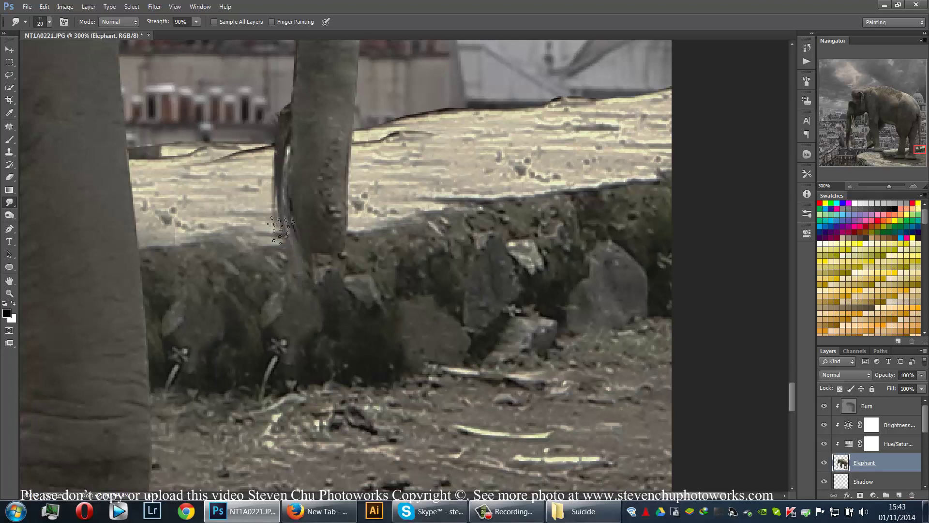
{"action": "mouse_move", "coordinate": [283, 141]}
{"action": "left_mouse_down"}
{"action": "mouse_move", "coordinate": [290, 245]}
{"action": "mouse_move", "coordinate": [336, 294]}
{"action": "left_mouse_up"}
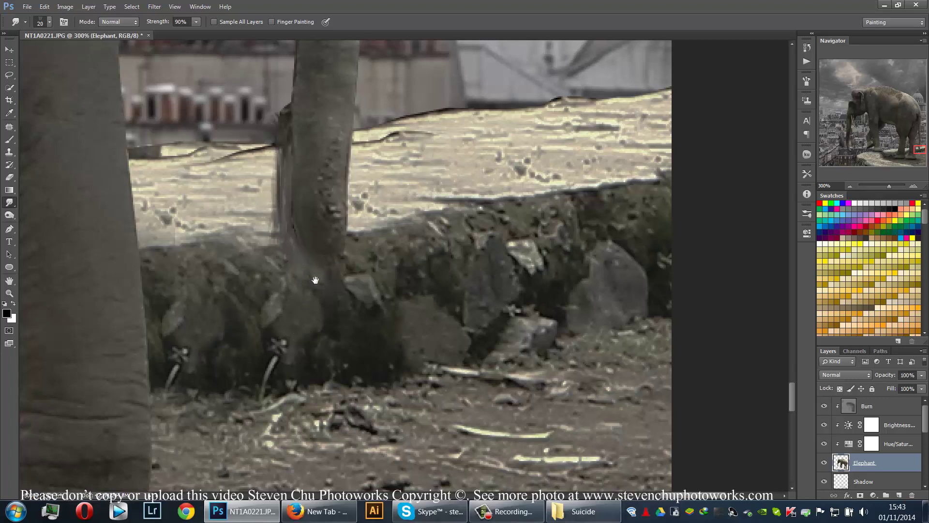
- Smudge fine hair wisps outward from the edge of the elephant's tail tip over the pale stone ledge
{"action": "left_click_drag", "start_coordinate": [286, 232], "coordinate": [249, 131]}
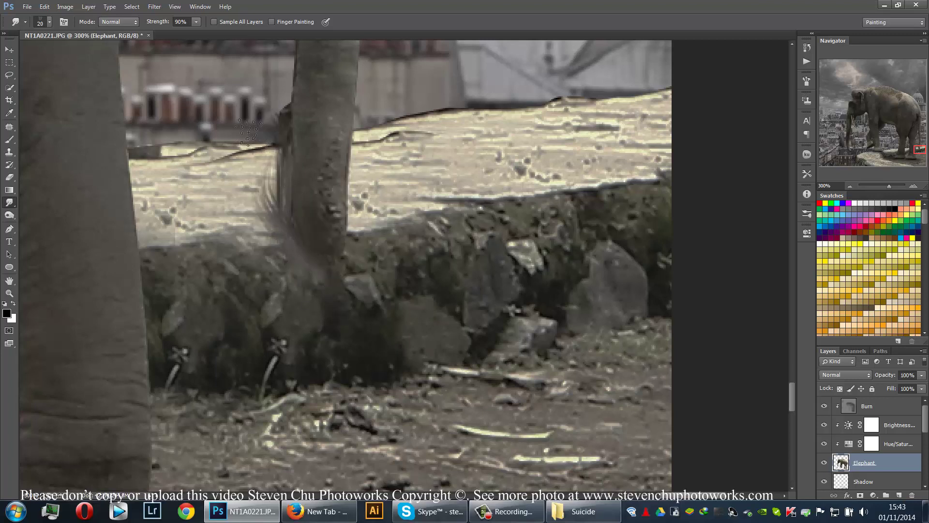
{"action": "mouse_move", "coordinate": [280, 206]}
{"action": "left_mouse_down"}
{"action": "mouse_move", "coordinate": [264, 150]}
{"action": "mouse_move", "coordinate": [278, 111]}
{"action": "mouse_move", "coordinate": [257, 99]}
{"action": "mouse_move", "coordinate": [264, 89]}
{"action": "left_mouse_up"}
- Smudge the elephant's hanging lower lip downward into short hairs along its trunk-facing edge and at its tip
{"action": "left_click_drag", "start_coordinate": [194, 213], "coordinate": [221, 310]}
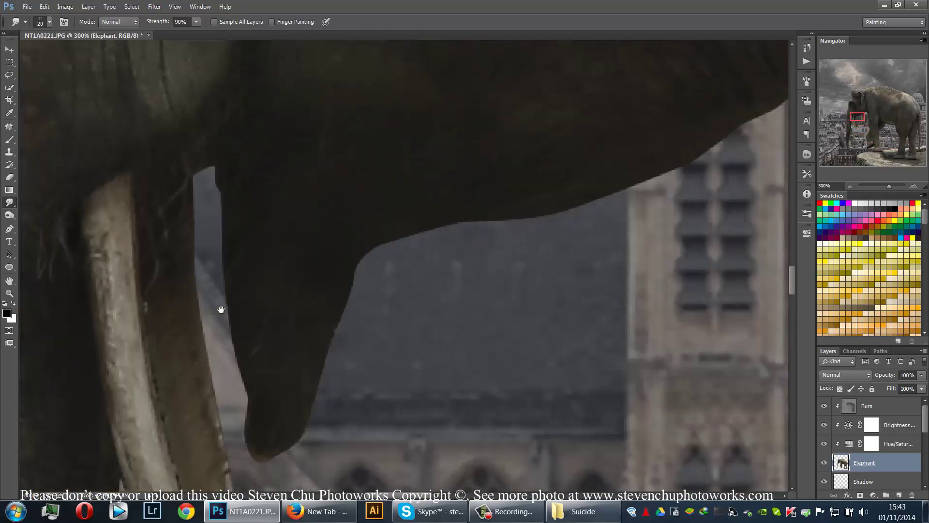
{"action": "mouse_move", "coordinate": [204, 176]}
{"action": "left_mouse_down"}
{"action": "mouse_move", "coordinate": [220, 272]}
{"action": "mouse_move", "coordinate": [225, 219]}
{"action": "mouse_move", "coordinate": [222, 262]}
{"action": "left_mouse_up"}
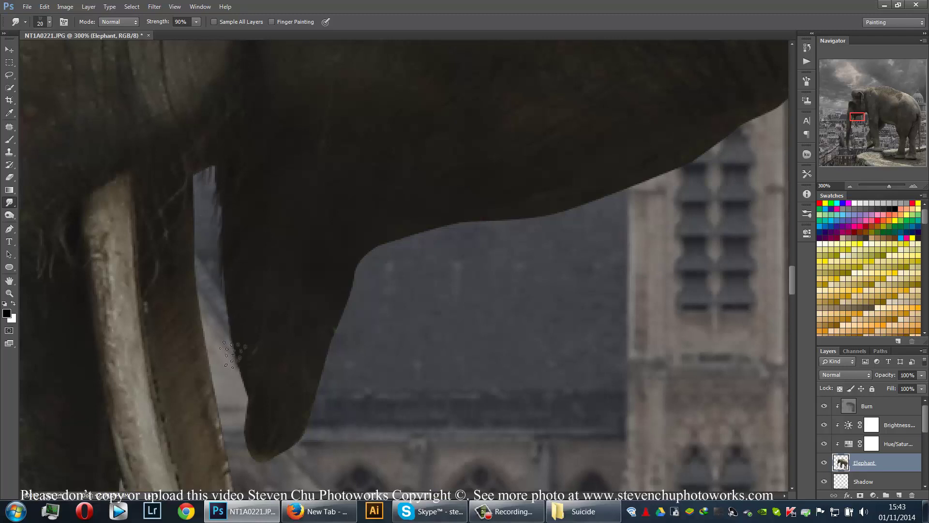
{"action": "left_click_drag", "start_coordinate": [233, 333], "coordinate": [237, 407]}
{"action": "left_click_drag", "start_coordinate": [248, 393], "coordinate": [256, 464]}
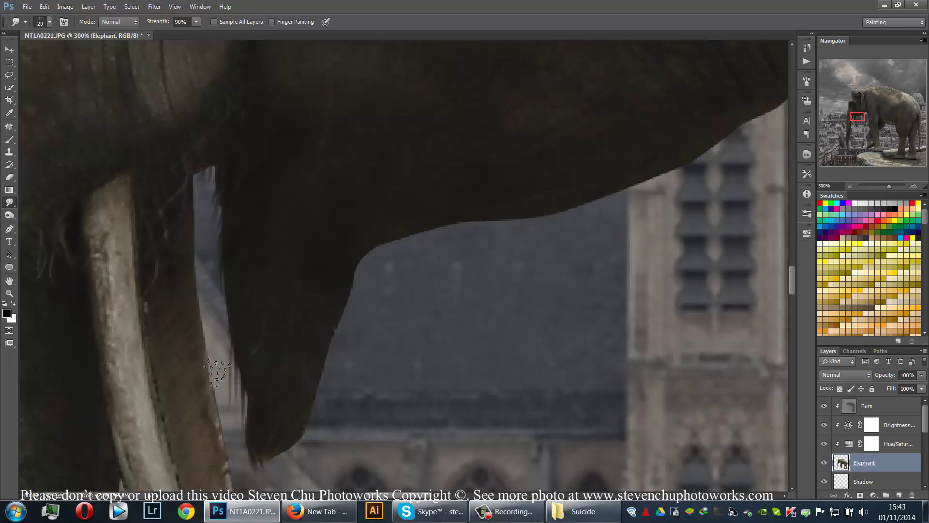
{"action": "left_click_drag", "start_coordinate": [200, 167], "coordinate": [213, 197]}
{"action": "left_click_drag", "start_coordinate": [226, 269], "coordinate": [226, 317]}
- Inspect the trunk's outline down to its tip, and check the softened cutout edges against the skyline in the wider composite
{"action": "left_click_drag", "start_coordinate": [153, 430], "coordinate": [205, 232]}
{"action": "left_click_drag", "start_coordinate": [133, 431], "coordinate": [208, 179]}
{"action": "left_click_drag", "start_coordinate": [198, 315], "coordinate": [290, 97]}
{"action": "left_click_drag", "start_coordinate": [112, 455], "coordinate": [291, 121]}
{"action": "left_click_drag", "start_coordinate": [160, 392], "coordinate": [290, 145]}
{"action": "left_click_drag", "start_coordinate": [281, 368], "coordinate": [324, 70]}
{"action": "key", "text": "ctrl+minus"}
{"action": "key", "text": "ctrl+minus"}
{"action": "key", "text": "ctrl+minus"}
{"action": "key", "text": "ctrl+minus"}
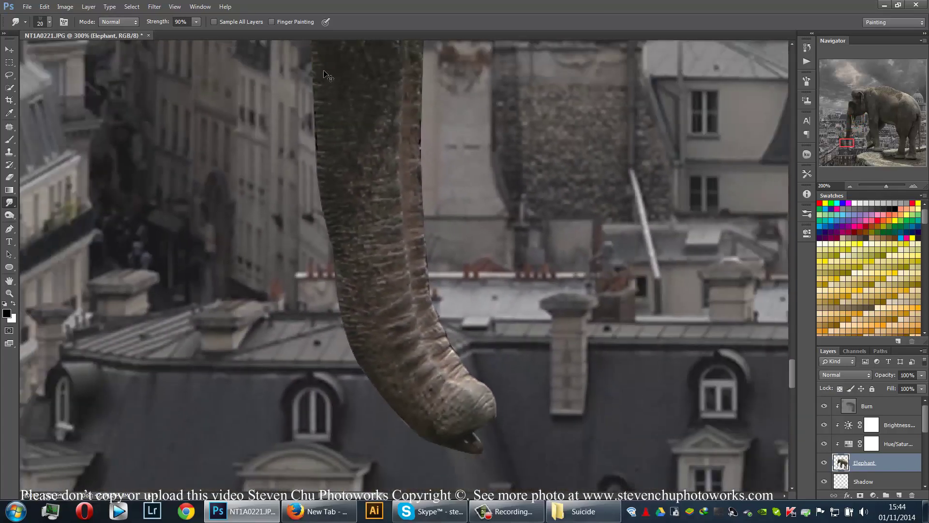
{"action": "key", "text": "ctrl+minus"}
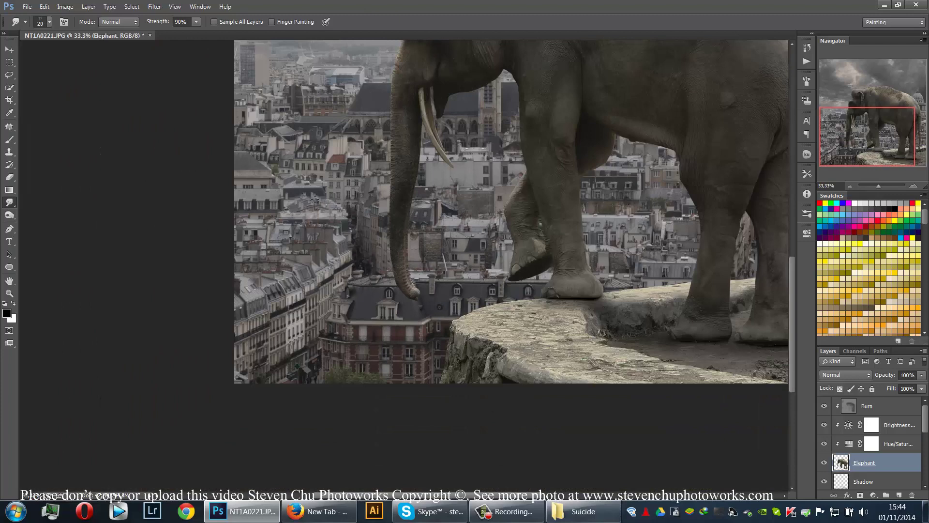
{"action": "scroll", "coordinate": [312, 76], "scroll_direction": "up", "scroll_amount": 5}
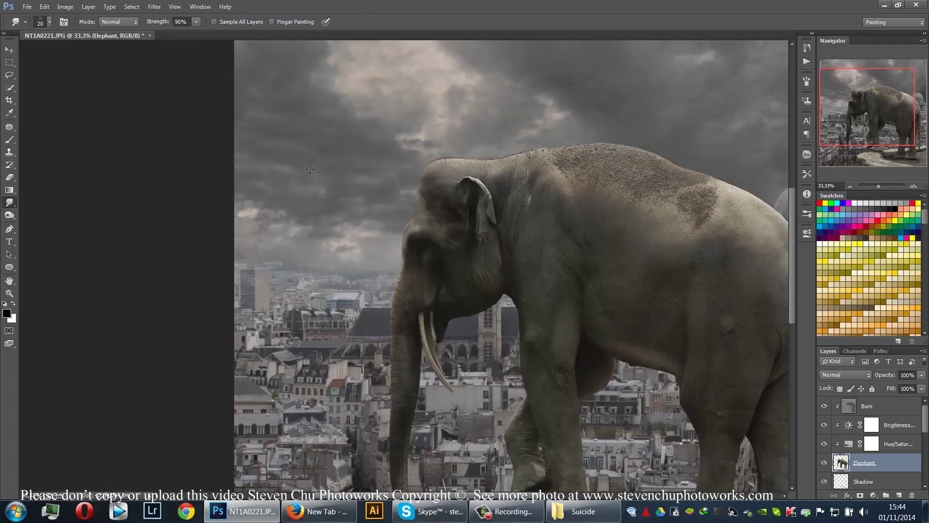
- Create a new 1600 x 1200 pixel document from the Web preset with a white background
{"action": "key", "text": "bracketleft"}
{"action": "left_click", "coordinate": [32, 6]}
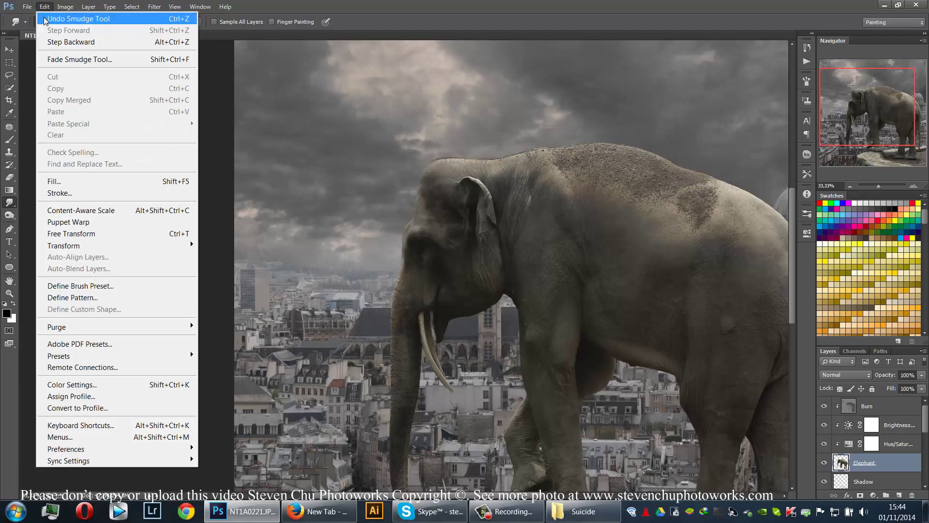
{"action": "left_click", "coordinate": [36, 19]}
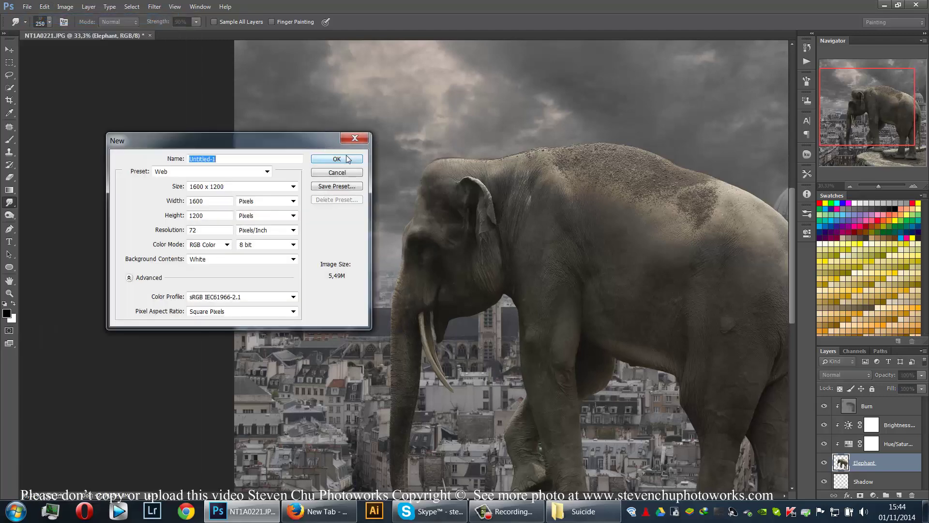
{"action": "left_click", "coordinate": [347, 159]}
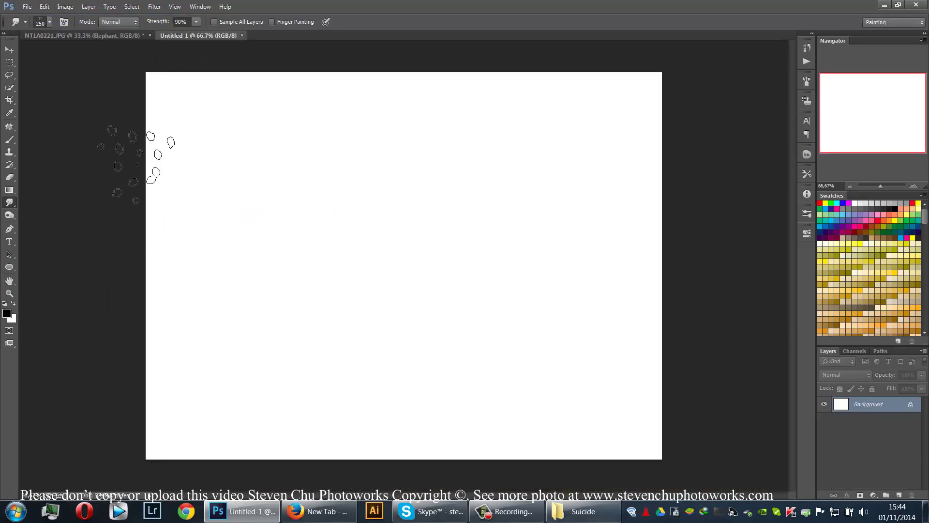
- Set up a soft round Brush with 0% hardness, a size of 196 px and 100% opacity
{"action": "left_click", "coordinate": [9, 140]}
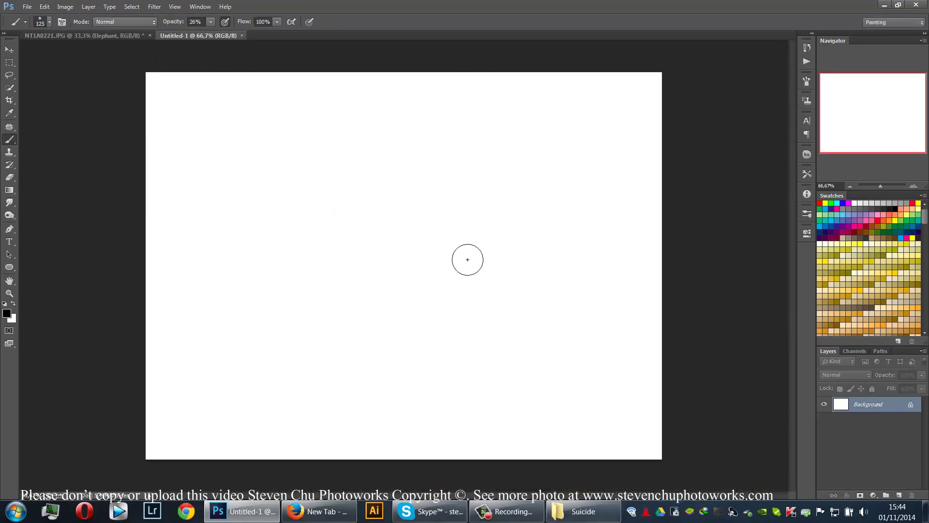
{"action": "right_click", "coordinate": [457, 265]}
{"action": "left_click_drag", "start_coordinate": [660, 344], "coordinate": [664, 286]}
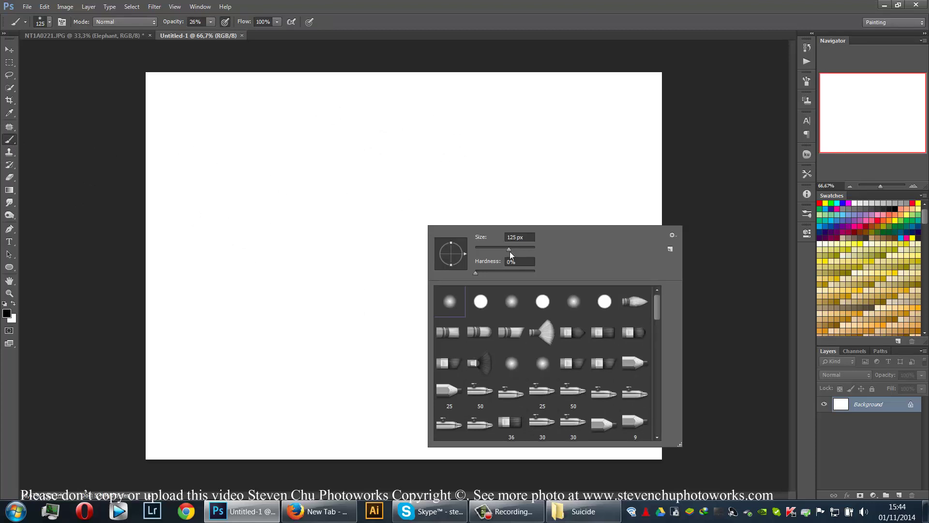
{"action": "left_click_drag", "start_coordinate": [509, 249], "coordinate": [520, 249]}
{"action": "left_click", "coordinate": [210, 21]}
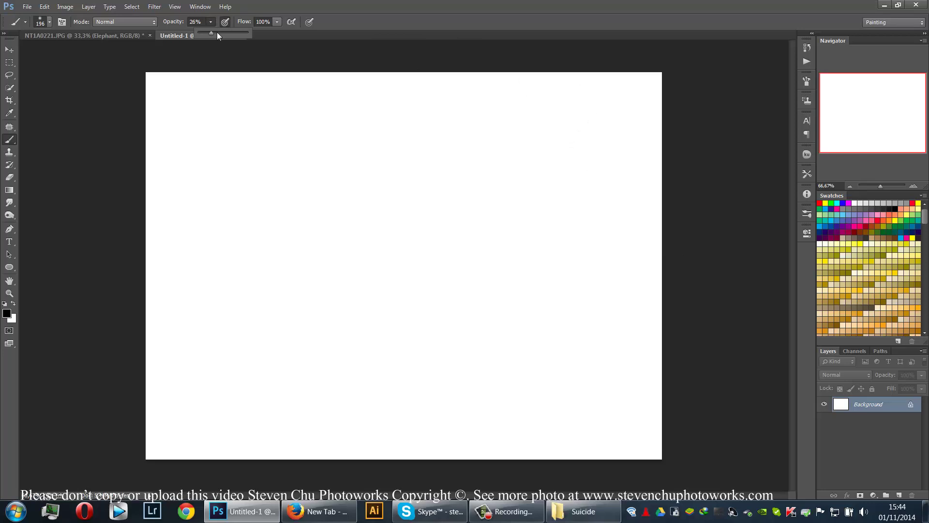
- Paint twelve scattered soft black dots across the blank canvas, varying the brush size between about 50 and 196 px
{"action": "left_click", "coordinate": [286, 171]}
{"action": "key", "text": "bracketleft"}
{"action": "key", "text": "bracketleft"}
{"action": "key", "text": "bracketleft"}
{"action": "key", "text": "bracketleft"}
{"action": "left_click", "coordinate": [355, 233]}
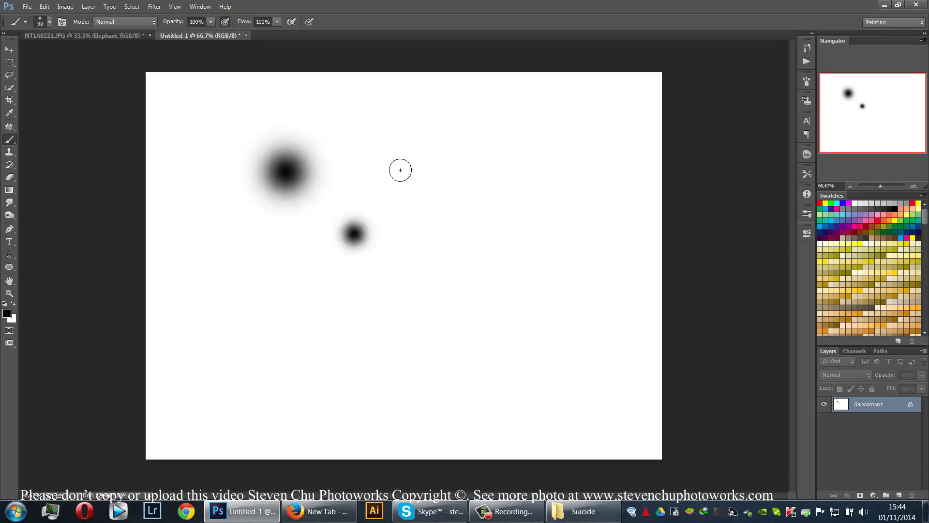
{"action": "left_click", "coordinate": [400, 170]}
{"action": "key", "text": "bracketright"}
{"action": "left_click", "coordinate": [455, 245]}
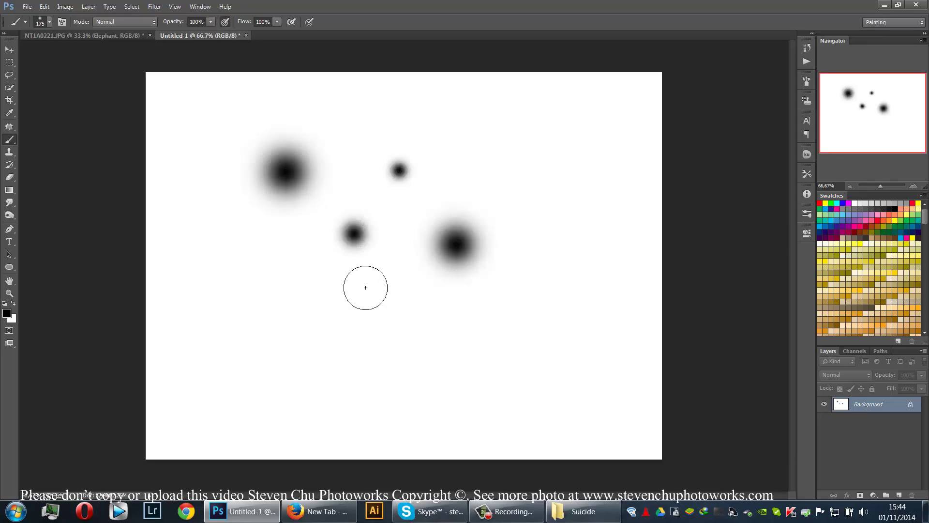
{"action": "key", "text": "bracketleft"}
{"action": "key", "text": "bracketleft"}
{"action": "left_click", "coordinate": [334, 308]}
{"action": "key", "text": "bracketleft"}
{"action": "key", "text": "bracketleft"}
{"action": "left_click", "coordinate": [425, 372]}
{"action": "left_click", "coordinate": [482, 148]}
{"action": "key", "text": "bracketleft"}
{"action": "key", "text": "bracketleft"}
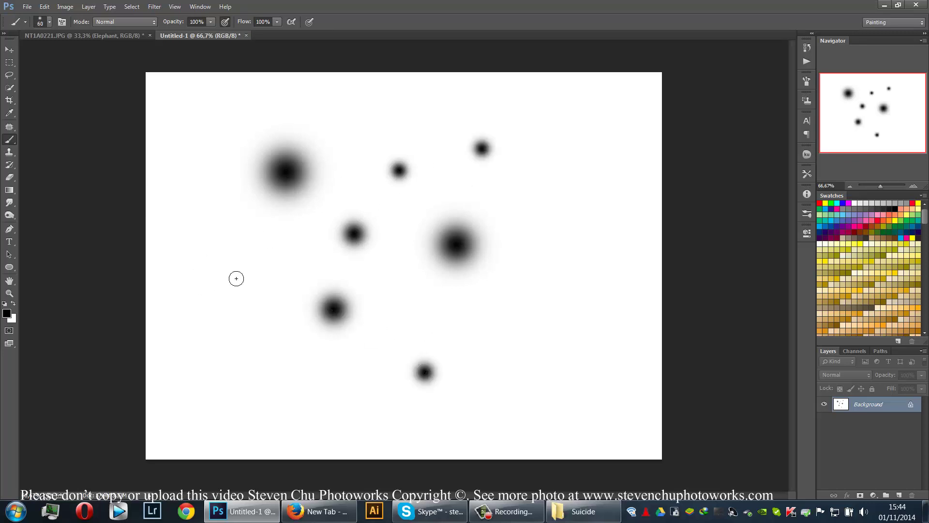
{"action": "left_click", "coordinate": [240, 275]}
{"action": "left_click", "coordinate": [305, 376]}
{"action": "left_click", "coordinate": [410, 294]}
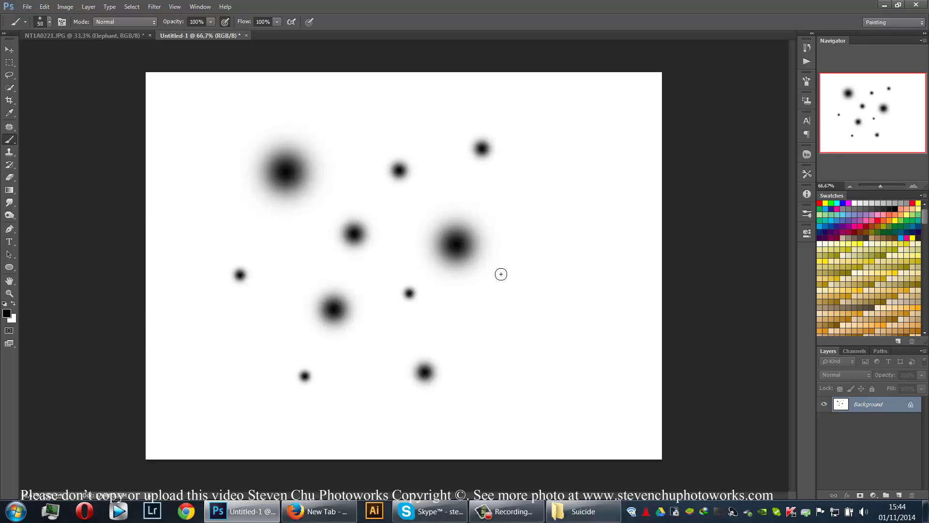
{"action": "key", "text": "bracketright"}
{"action": "key", "text": "bracketright"}
{"action": "key", "text": "bracketright"}
{"action": "key", "text": "bracketright"}
{"action": "key", "text": "bracketright"}
{"action": "key", "text": "bracketright"}
{"action": "left_click", "coordinate": [508, 292]}
{"action": "left_click", "coordinate": [373, 120]}
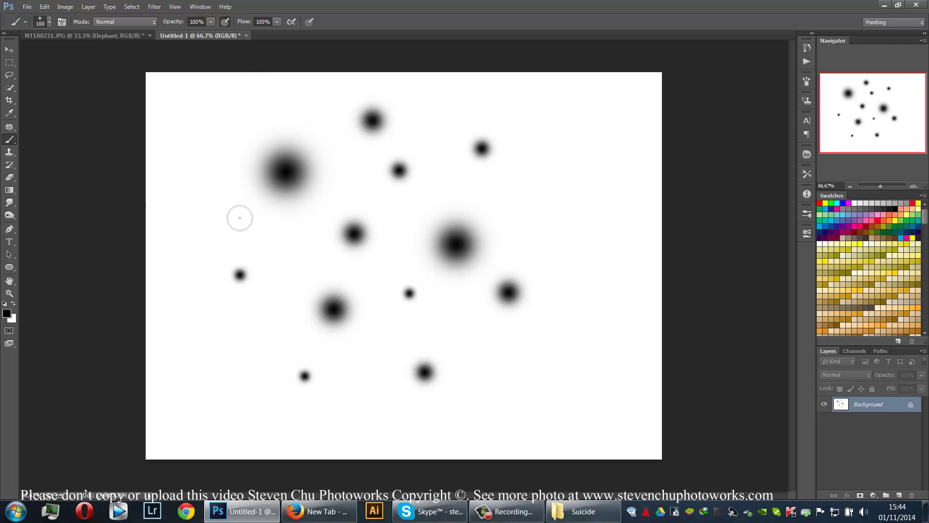
- Define the dot pattern as a brush preset named Hair and close the scratch document without saving
{"action": "left_click", "coordinate": [72, 8]}
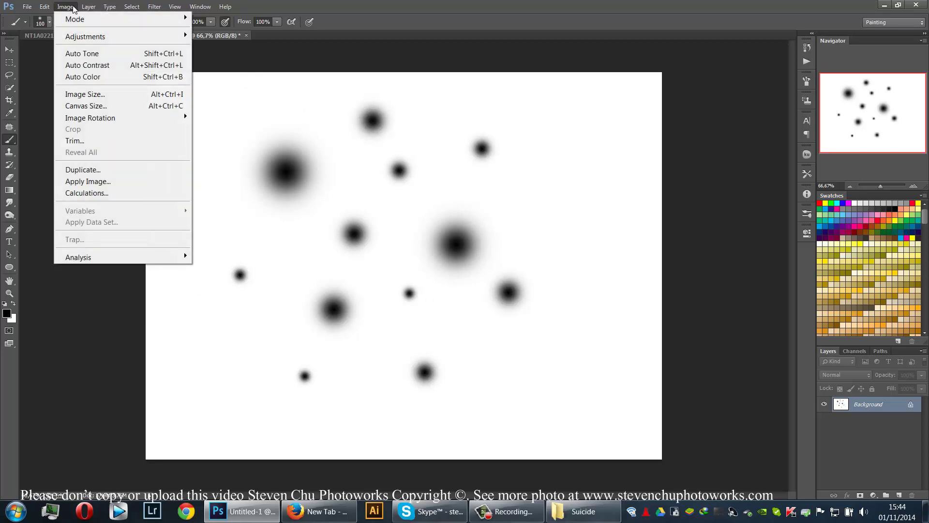
{"action": "left_click", "coordinate": [233, 100]}
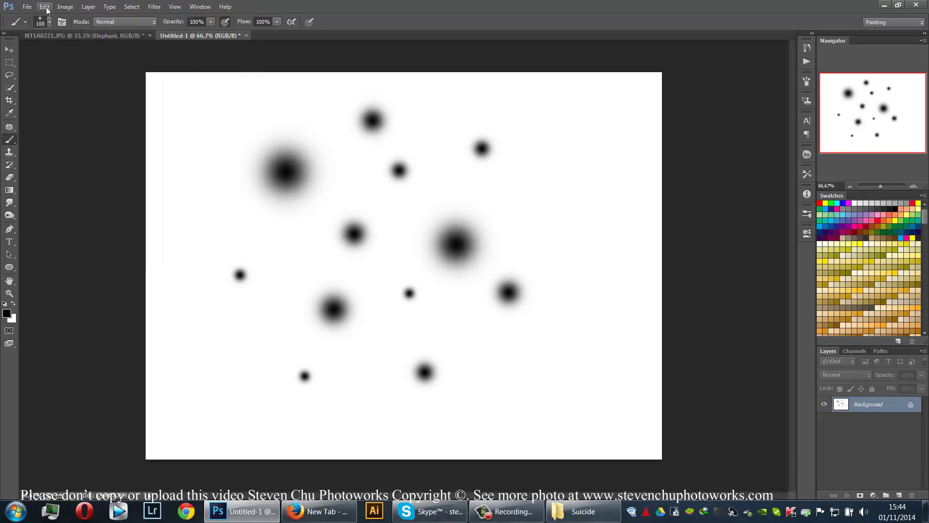
{"action": "left_click", "coordinate": [45, 7]}
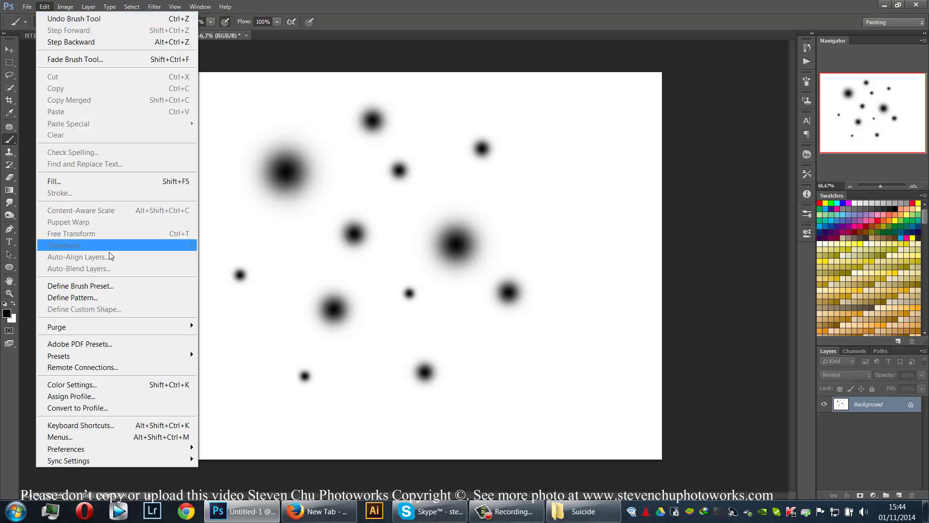
{"action": "left_click", "coordinate": [106, 286]}
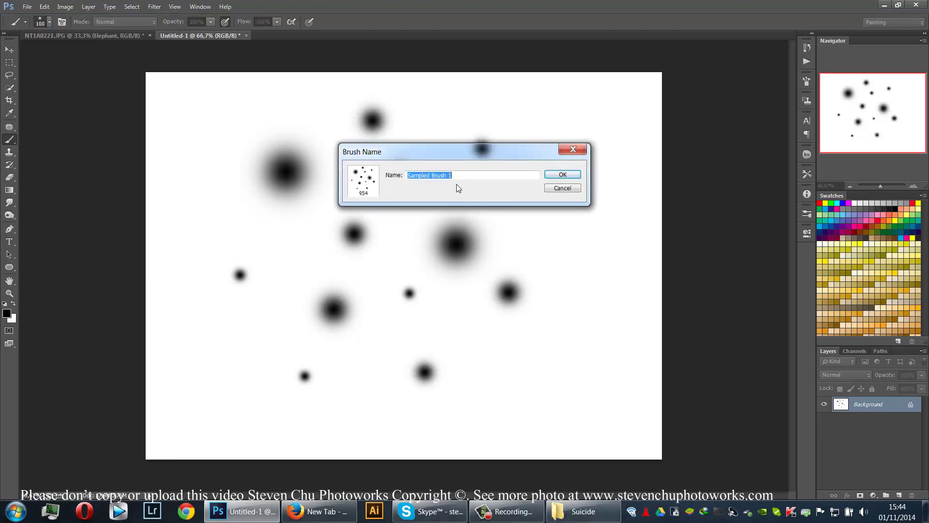
{"action": "type", "text": "Hair"}
{"action": "key", "text": "Return"}
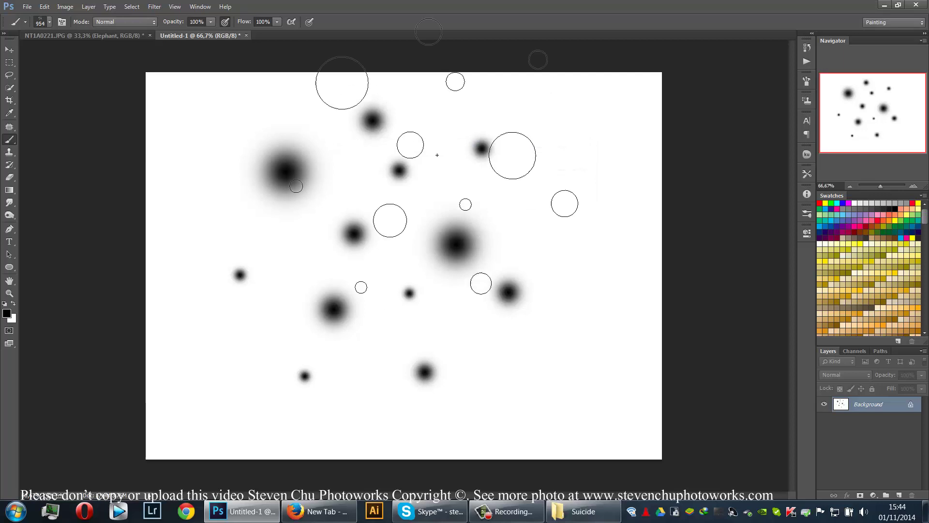
{"action": "left_click", "coordinate": [245, 36]}
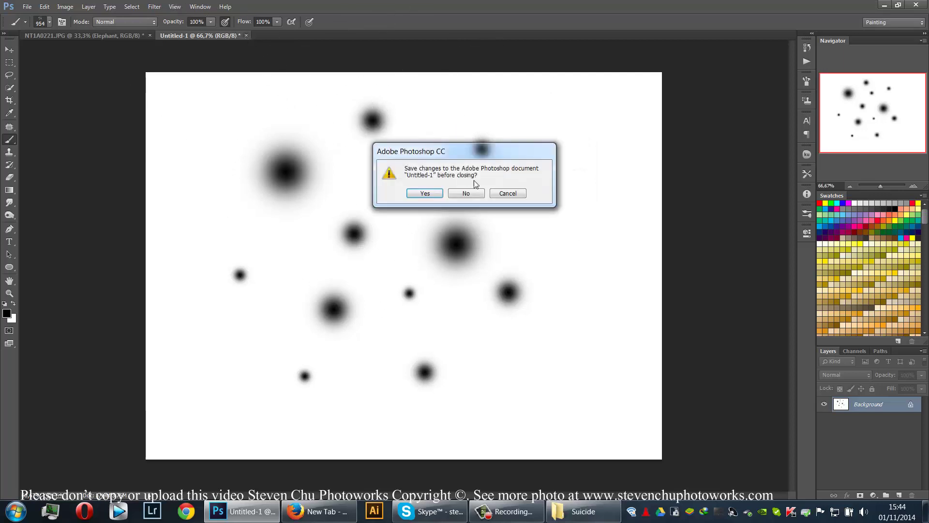
{"action": "left_click", "coordinate": [470, 194]}
- Choose the new scattered-dot preset for the Brush tool and reduce its size to 60 px
{"action": "right_click", "coordinate": [437, 304]}
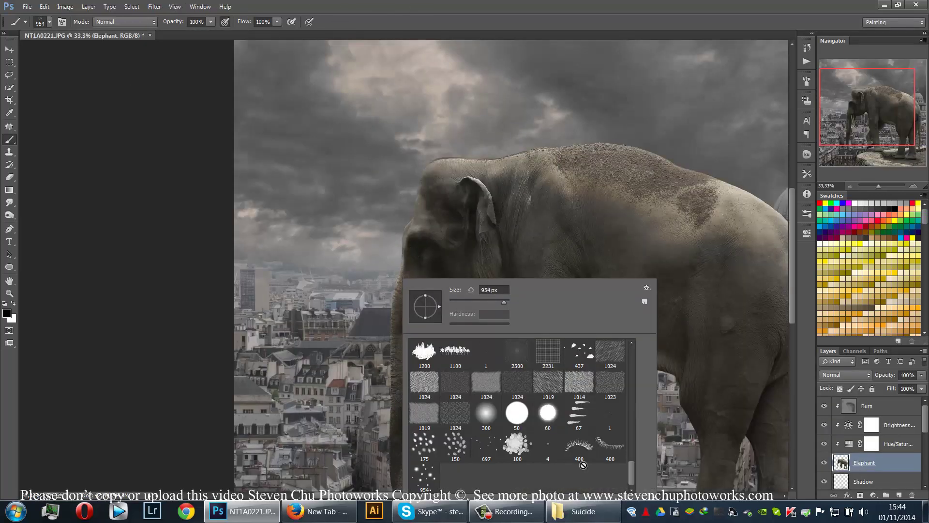
{"action": "left_click", "coordinate": [432, 482]}
{"action": "left_click", "coordinate": [461, 4]}
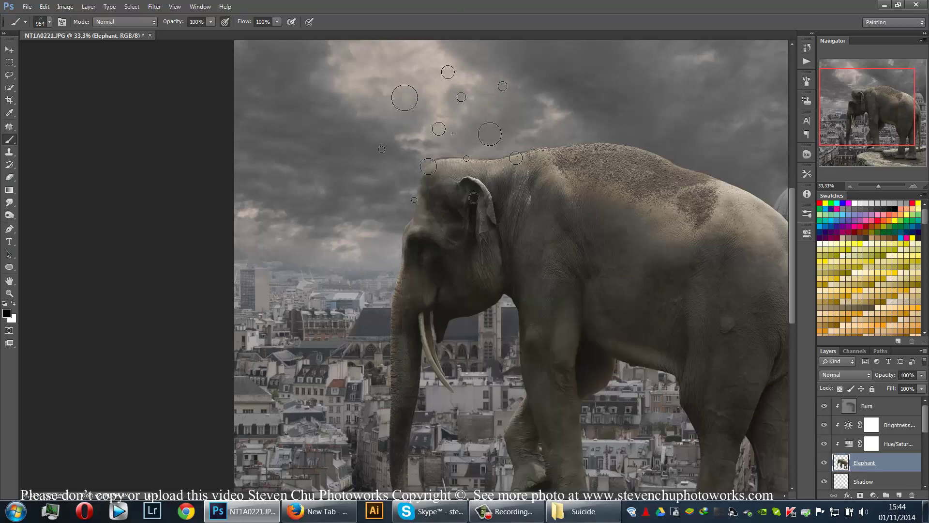
{"action": "key", "text": "bracketleft"}
{"action": "key", "text": "bracketleft"}
{"action": "key", "text": "bracketleft"}
{"action": "key", "text": "bracketleft"}
{"action": "key", "text": "bracketleft"}
{"action": "key", "text": "bracketleft"}
{"action": "key", "text": "bracketleft"}
{"action": "key", "text": "bracketleft"}
{"action": "key", "text": "bracketleft"}
{"action": "key", "text": "bracketleft"}
{"action": "key", "text": "bracketleft"}
{"action": "key", "text": "bracketleft"}
{"action": "key", "text": "bracketleft"}
{"action": "key", "text": "bracketleft"}
{"action": "key", "text": "bracketleft"}
{"action": "key", "text": "bracketleft"}
{"action": "key", "text": "bracketleft"}
- Try a short black 10 px brush stroke along the top of the elephant's head and undo it
{"action": "key", "text": "ctrl+plus"}
{"action": "key", "text": "ctrl+plus"}
{"action": "key", "text": "ctrl+plus"}
{"action": "key", "text": "ctrl+plus"}
{"action": "left_click_drag", "start_coordinate": [421, 156], "coordinate": [430, 412]}
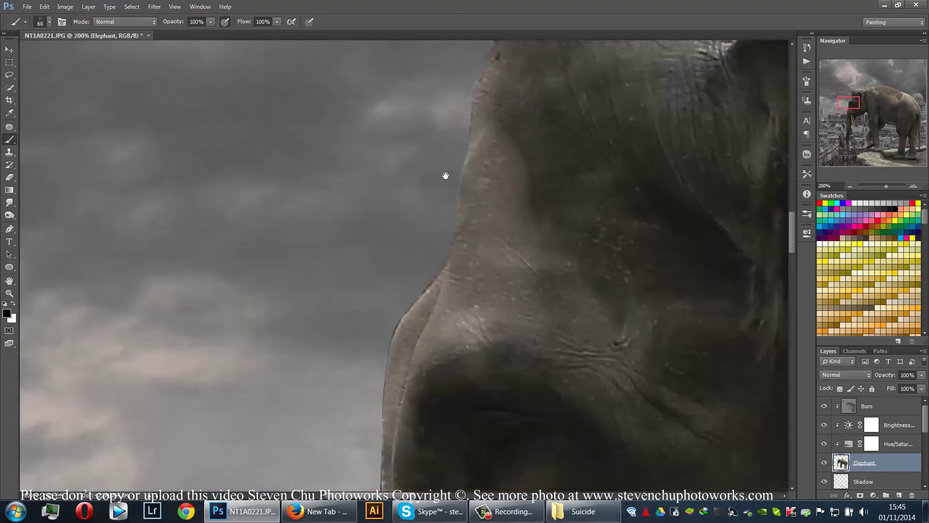
{"action": "left_click_drag", "start_coordinate": [445, 176], "coordinate": [409, 398]}
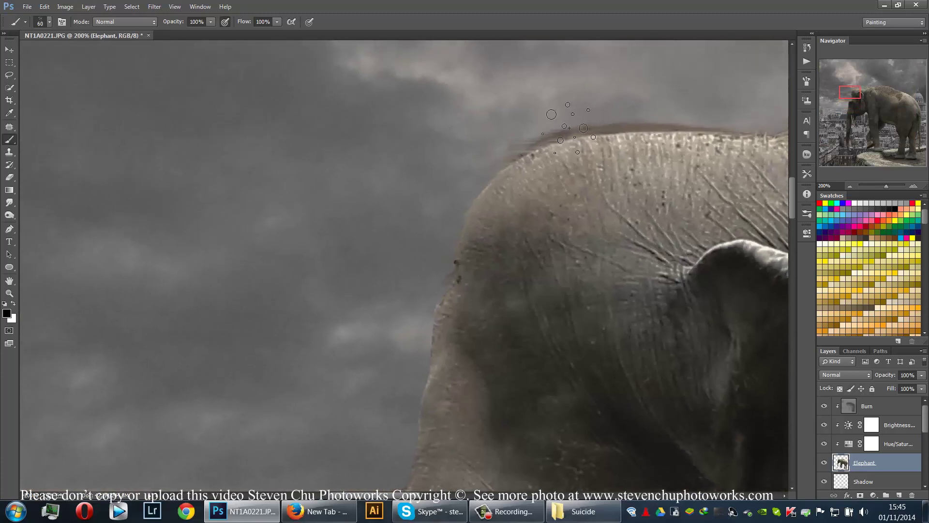
{"action": "key", "text": "bracketleft"}
{"action": "key", "text": "bracketleft"}
{"action": "key", "text": "bracketleft"}
{"action": "key", "text": "bracketleft"}
{"action": "key", "text": "bracketleft"}
{"action": "left_click_drag", "start_coordinate": [575, 131], "coordinate": [534, 130]}
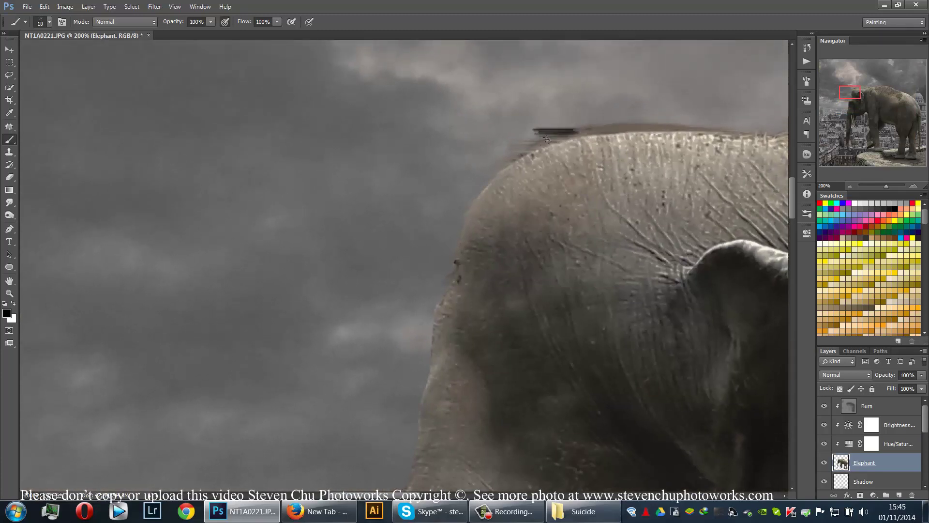
{"action": "key", "text": "ctrl+z"}
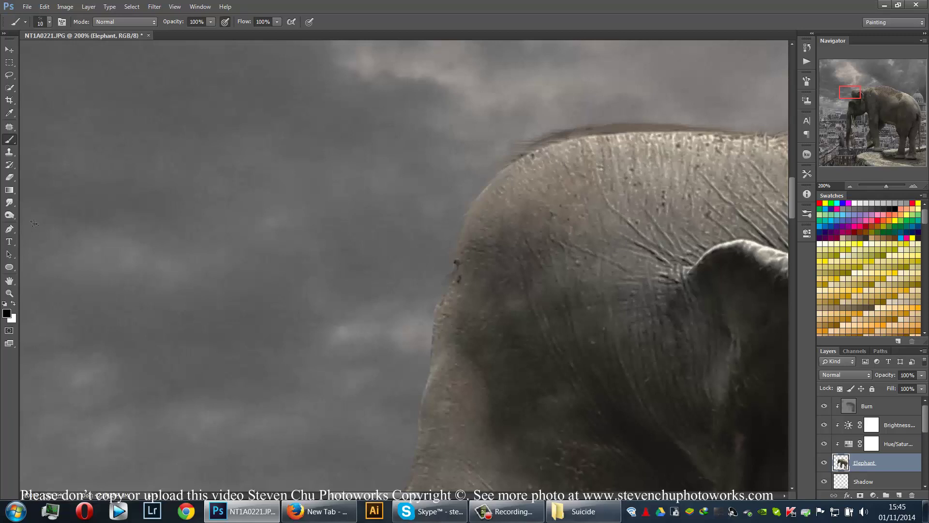
- Set up the Smudge tool with the new scattered-dot brush at a size of 20 px
{"action": "left_click", "coordinate": [9, 204]}
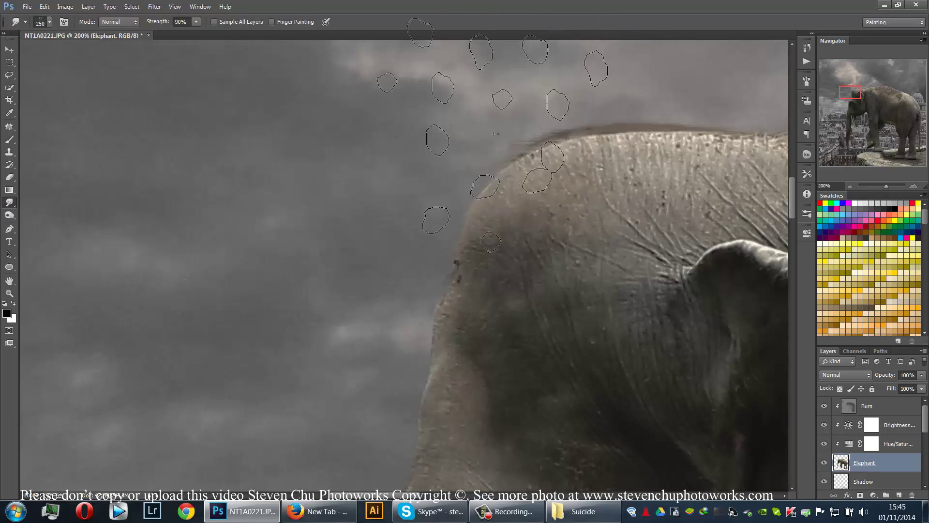
{"action": "right_click", "coordinate": [494, 134]}
{"action": "double_click", "coordinate": [531, 295]}
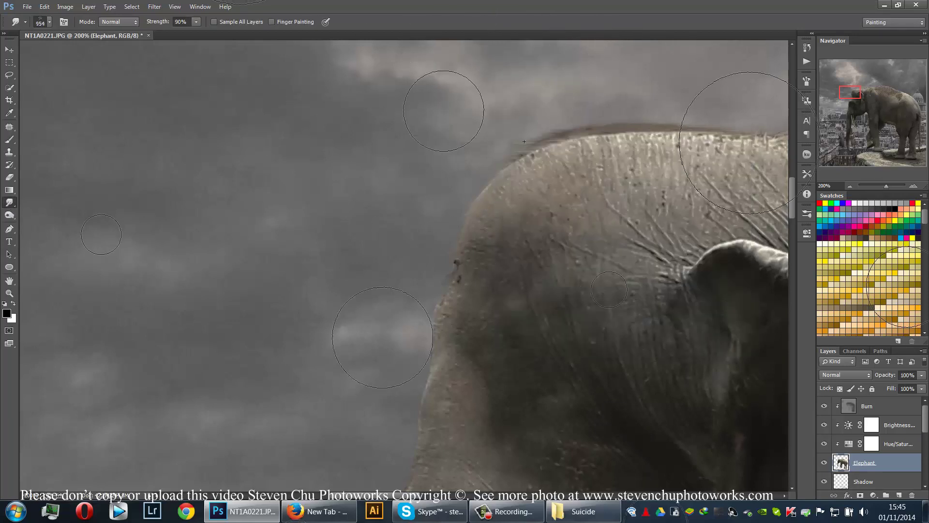
{"action": "key", "text": "bracketleft"}
{"action": "key", "text": "bracketleft"}
{"action": "key", "text": "bracketleft"}
{"action": "key", "text": "bracketleft"}
{"action": "key", "text": "bracketleft"}
{"action": "key", "text": "bracketleft"}
{"action": "key", "text": "bracketleft"}
{"action": "key", "text": "bracketleft"}
{"action": "key", "text": "bracketleft"}
{"action": "key", "text": "bracketleft"}
{"action": "key", "text": "bracketleft"}
{"action": "key", "text": "bracketleft"}
{"action": "key", "text": "bracketleft"}
{"action": "key", "text": "bracketleft"}
{"action": "key", "text": "bracketleft"}
{"action": "key", "text": "bracketleft"}
{"action": "key", "text": "bracketleft"}
{"action": "key", "text": "bracketleft"}
{"action": "key", "text": "bracketleft"}
{"action": "key", "text": "bracketleft"}
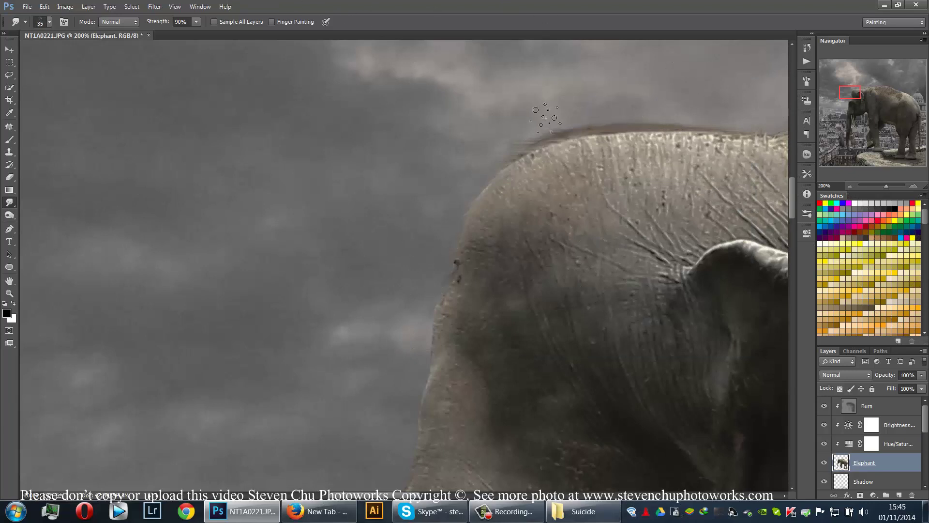
{"action": "key", "text": "bracketleft"}
- Smudge the elephant's outline outward at the top of the head and down the face toward the trunk
{"action": "left_click_drag", "start_coordinate": [574, 131], "coordinate": [558, 129]}
{"action": "left_click_drag", "start_coordinate": [378, 415], "coordinate": [430, 226]}
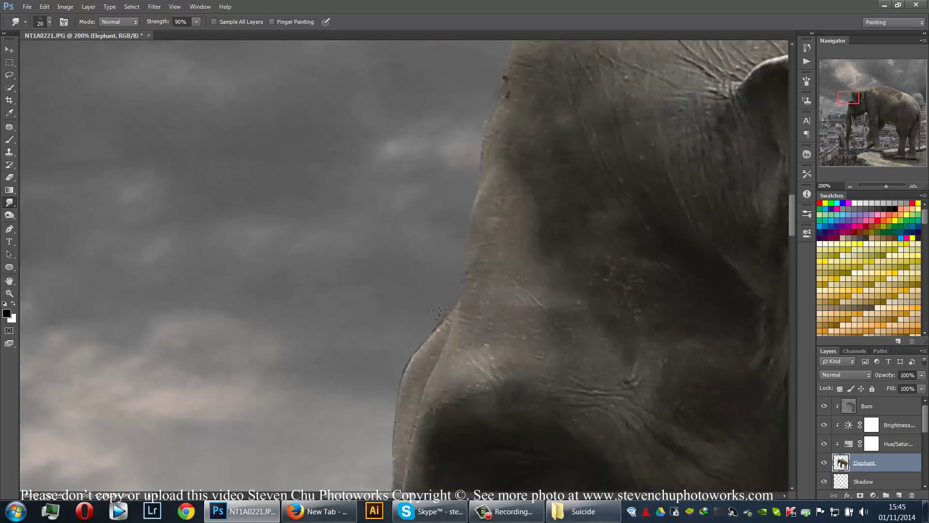
{"action": "left_click_drag", "start_coordinate": [395, 377], "coordinate": [423, 208]}
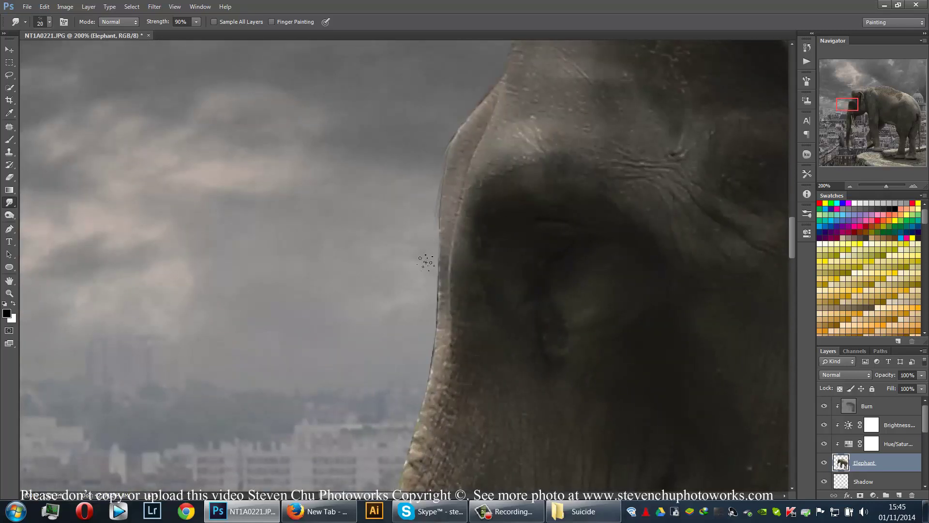
{"action": "mouse_move", "coordinate": [428, 257]}
{"action": "left_mouse_down"}
{"action": "mouse_move", "coordinate": [433, 284]}
{"action": "mouse_move", "coordinate": [413, 362]}
{"action": "left_mouse_up"}
{"action": "left_click_drag", "start_coordinate": [370, 437], "coordinate": [344, 264]}
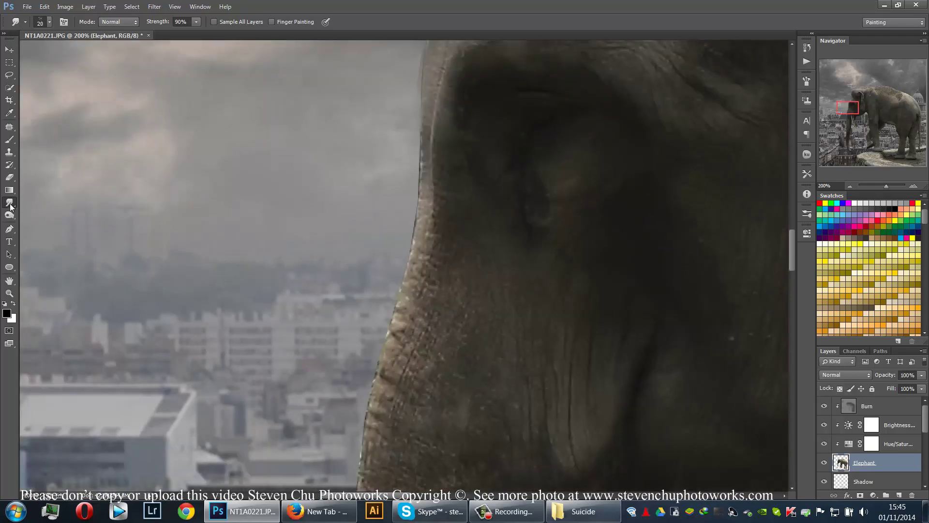
- Switch the Smudge tool to the soft round brush with 0% hardness at 20 px
{"action": "right_click", "coordinate": [122, 209]}
{"action": "scroll", "coordinate": [346, 401], "scroll_direction": "up", "scroll_amount": 10}
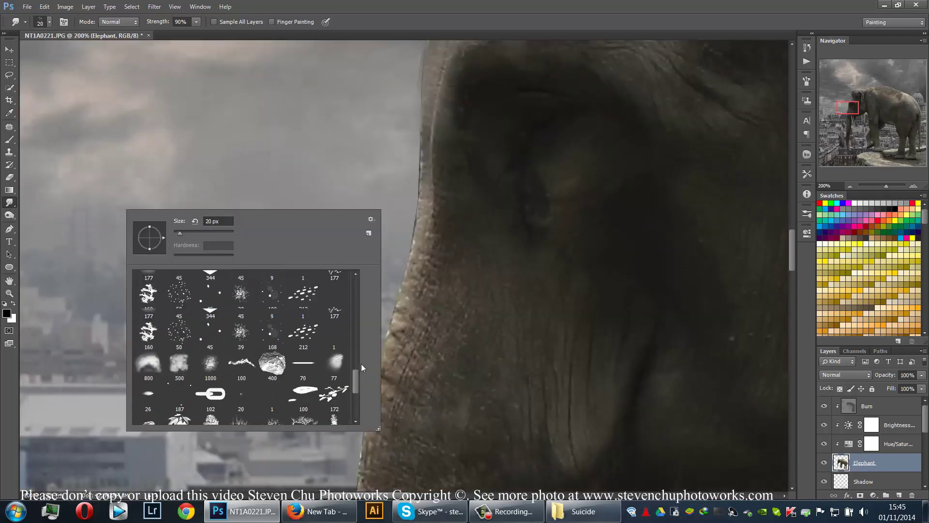
{"action": "left_click", "coordinate": [142, 290]}
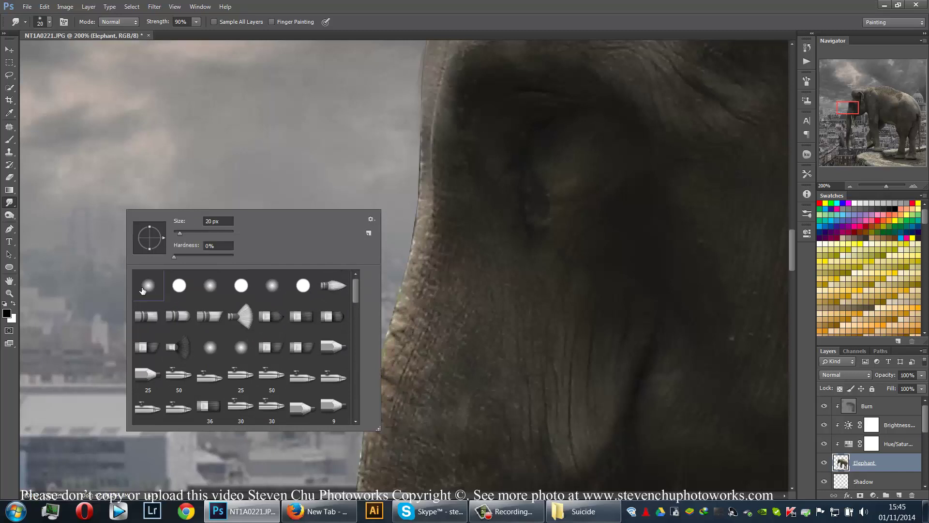
{"action": "left_click", "coordinate": [440, 4]}
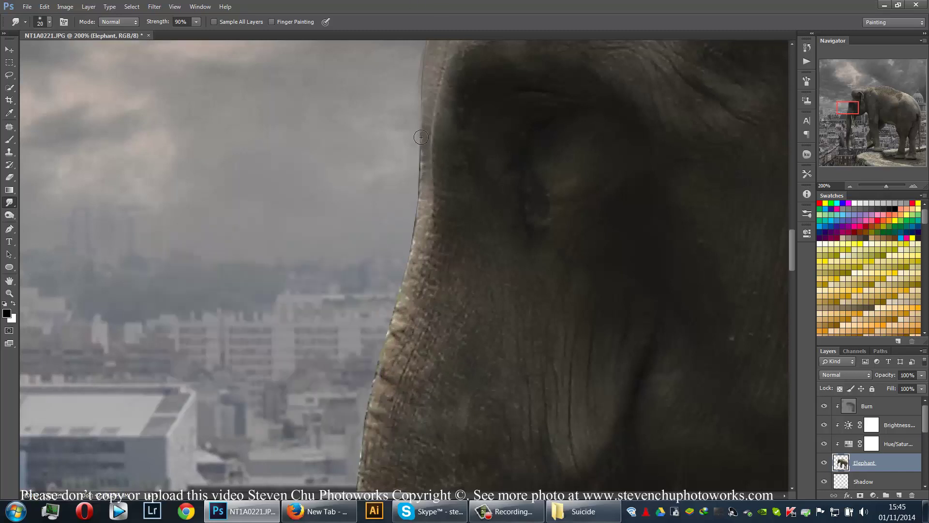
- Try smudging the front edge of the trunk, enlarging the soft brush to 35 px, and undo the strokes
{"action": "left_click_drag", "start_coordinate": [418, 174], "coordinate": [409, 272]}
{"action": "scroll", "coordinate": [400, 310], "scroll_direction": "down", "scroll_amount": 2}
{"action": "key", "text": "bracketright"}
{"action": "key", "text": "bracketright"}
{"action": "key", "text": "bracketright"}
{"action": "left_click_drag", "start_coordinate": [404, 240], "coordinate": [398, 283]}
{"action": "key", "text": "ctrl+alt+z"}
{"action": "key", "text": "ctrl+alt+z"}
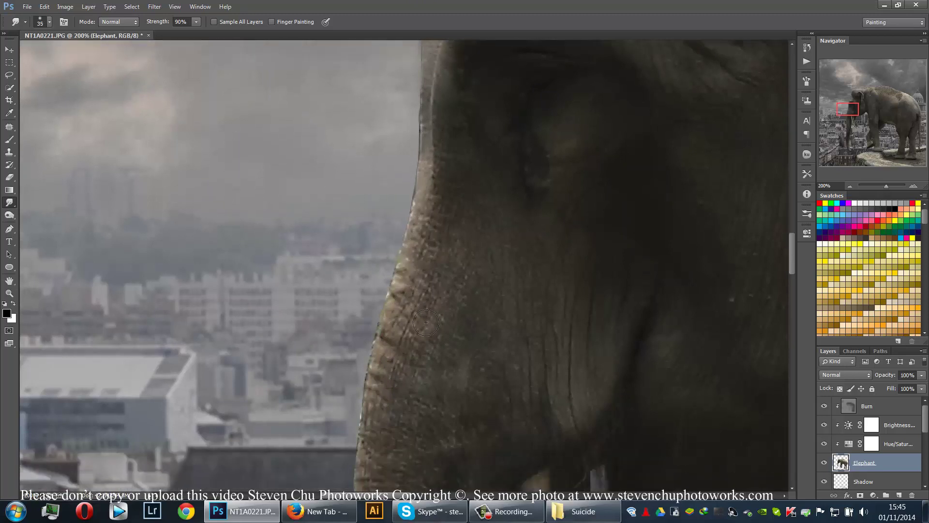
- Lower the Smudge strength to 20% and smooth the front tusk from its base down to the tip
{"action": "left_click_drag", "start_coordinate": [489, 342], "coordinate": [464, 221]}
{"action": "left_click_drag", "start_coordinate": [419, 439], "coordinate": [439, 240]}
{"action": "left_click_drag", "start_coordinate": [487, 381], "coordinate": [435, 239]}
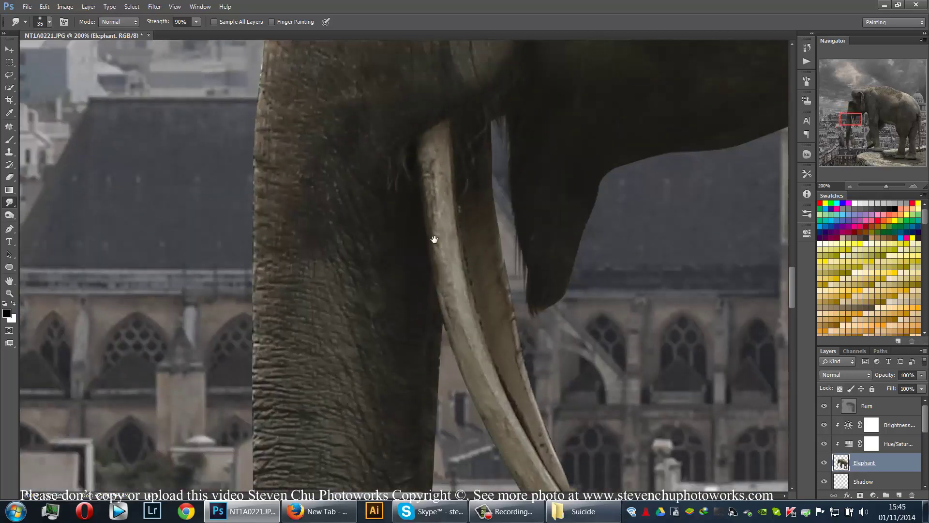
{"action": "left_click_drag", "start_coordinate": [432, 171], "coordinate": [439, 206]}
{"action": "key", "text": "ctrl+alt+z"}
{"action": "key", "text": "2"}
{"action": "left_click_drag", "start_coordinate": [432, 182], "coordinate": [477, 380]}
{"action": "left_click_drag", "start_coordinate": [493, 339], "coordinate": [381, 129]}
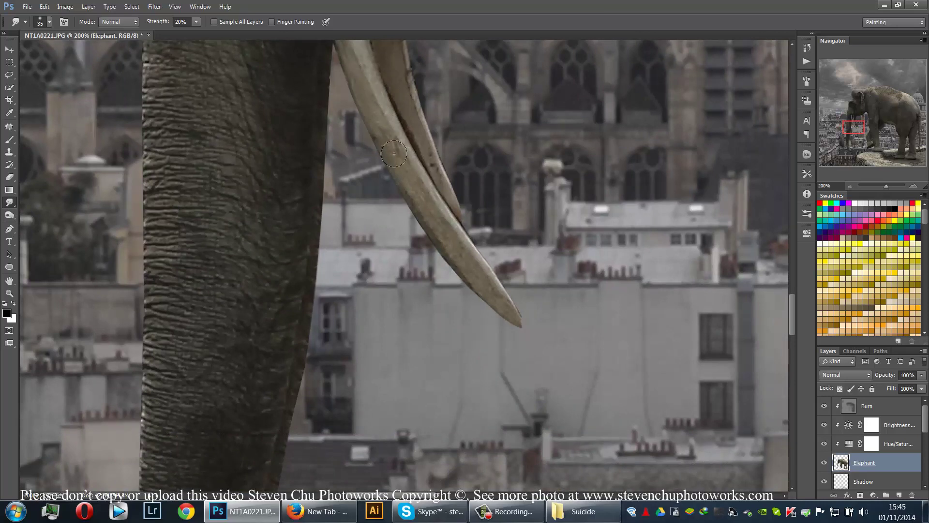
{"action": "left_click_drag", "start_coordinate": [459, 258], "coordinate": [482, 288]}
- Smudge the toe edge of the elephant's hind foot nearer the ledge so it blends into the ground
{"action": "mouse_move", "coordinate": [275, 331]}
{"action": "left_mouse_down"}
{"action": "mouse_move", "coordinate": [286, 210]}
{"action": "mouse_move", "coordinate": [266, 170]}
{"action": "mouse_move", "coordinate": [230, 175]}
{"action": "left_mouse_up"}
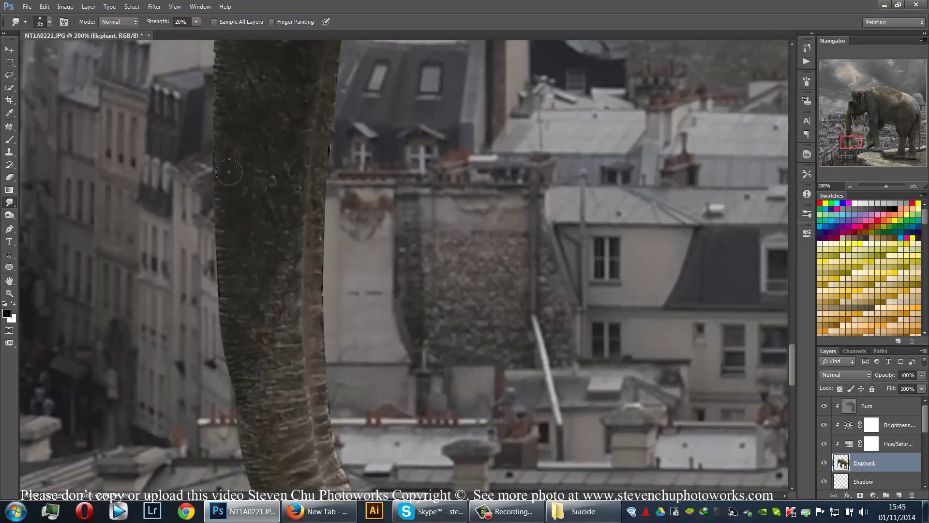
{"action": "left_click_drag", "start_coordinate": [447, 481], "coordinate": [212, 94]}
{"action": "left_click_drag", "start_coordinate": [637, 345], "coordinate": [242, 203]}
{"action": "left_click_drag", "start_coordinate": [671, 301], "coordinate": [204, 281]}
{"action": "left_click_drag", "start_coordinate": [755, 305], "coordinate": [464, 368]}
{"action": "left_click_drag", "start_coordinate": [377, 100], "coordinate": [395, 222]}
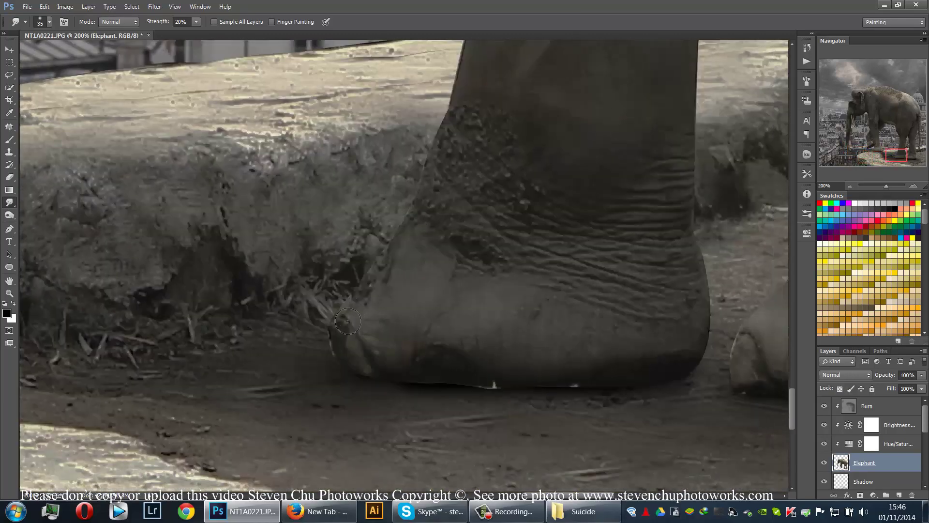
{"action": "left_click_drag", "start_coordinate": [354, 367], "coordinate": [338, 341]}
{"action": "left_click_drag", "start_coordinate": [360, 317], "coordinate": [130, 239]}
{"action": "left_click_drag", "start_coordinate": [506, 295], "coordinate": [375, 277]}
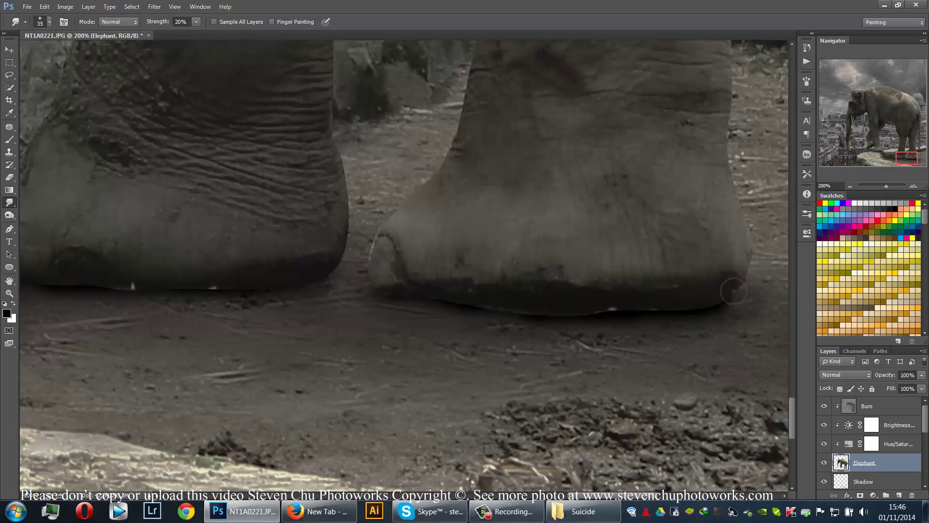
- Smudge the bottom edge of the standing front foot where it meets the rock
{"action": "left_click_drag", "start_coordinate": [496, 278], "coordinate": [726, 329]}
{"action": "left_click_drag", "start_coordinate": [339, 217], "coordinate": [726, 305]}
{"action": "left_click_drag", "start_coordinate": [151, 194], "coordinate": [420, 236]}
{"action": "mouse_move", "coordinate": [677, 222]}
{"action": "left_mouse_down"}
{"action": "mouse_move", "coordinate": [363, 272]}
{"action": "mouse_move", "coordinate": [386, 272]}
{"action": "left_mouse_up"}
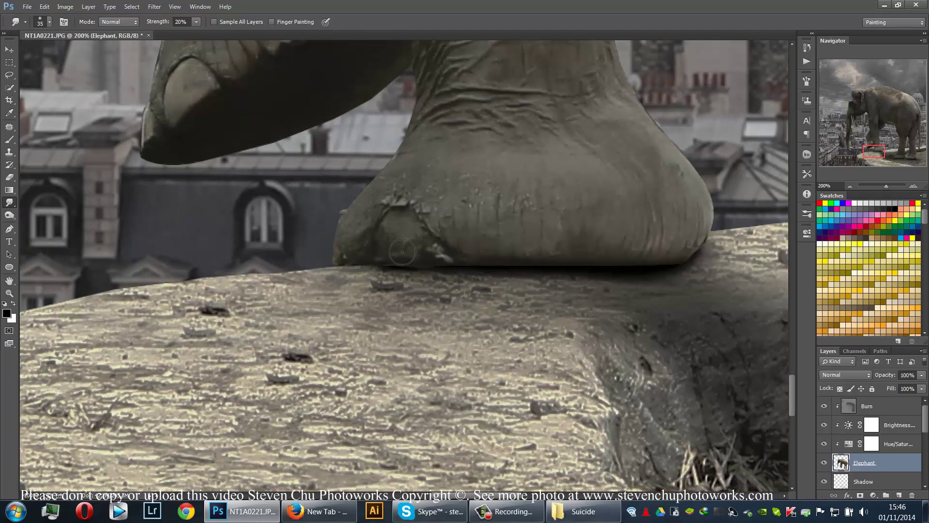
{"action": "mouse_move", "coordinate": [435, 263]}
{"action": "left_mouse_down"}
{"action": "mouse_move", "coordinate": [580, 272]}
{"action": "mouse_move", "coordinate": [647, 265]}
{"action": "left_mouse_up"}
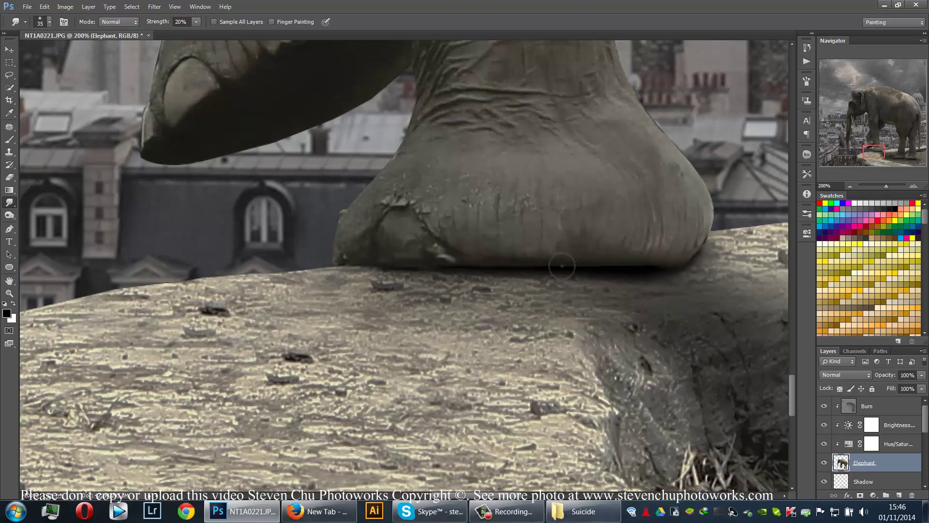
- Outline the leftover green background gap between the front legs with the Pen tool, convert it to a selection and delete it
{"action": "left_click_drag", "start_coordinate": [335, 259], "coordinate": [458, 288]}
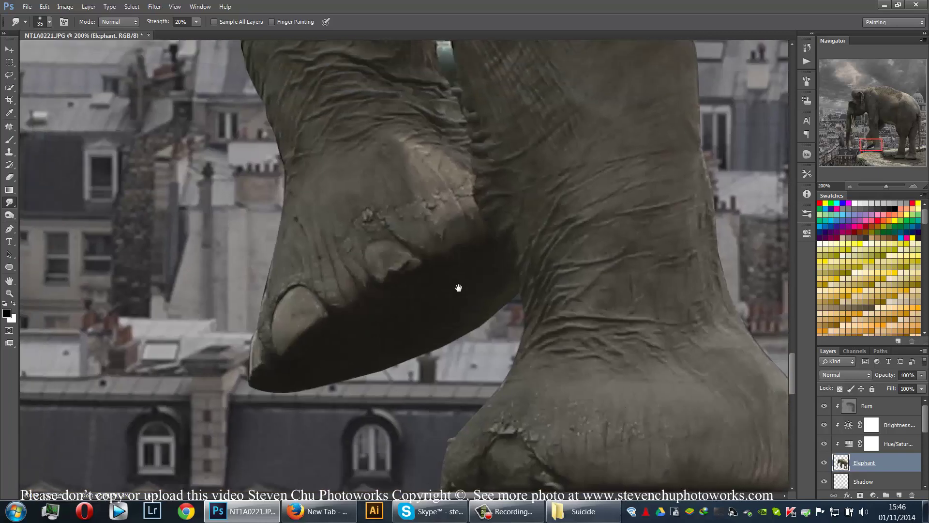
{"action": "left_click_drag", "start_coordinate": [477, 235], "coordinate": [329, 225]}
{"action": "mouse_move", "coordinate": [355, 274]}
{"action": "left_mouse_down"}
{"action": "mouse_move", "coordinate": [353, 247]}
{"action": "mouse_move", "coordinate": [328, 219]}
{"action": "left_mouse_up"}
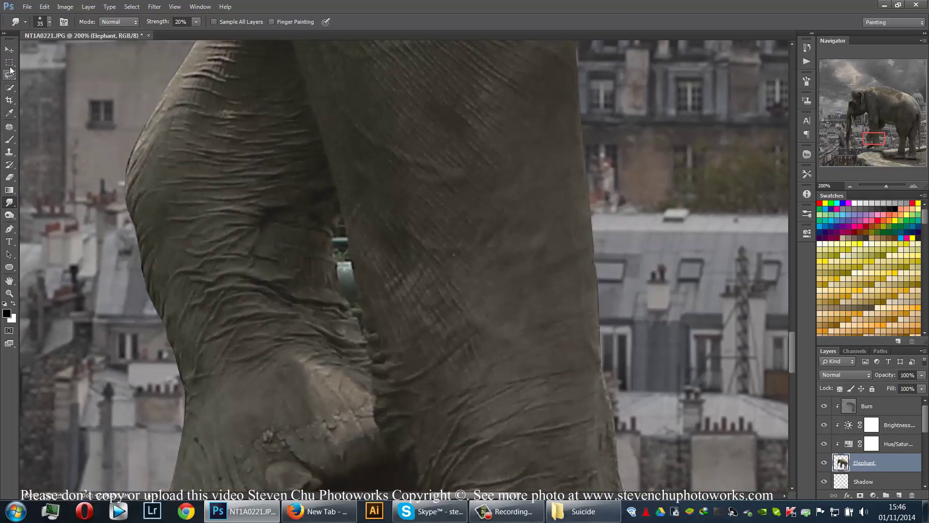
{"action": "left_click", "coordinate": [10, 88]}
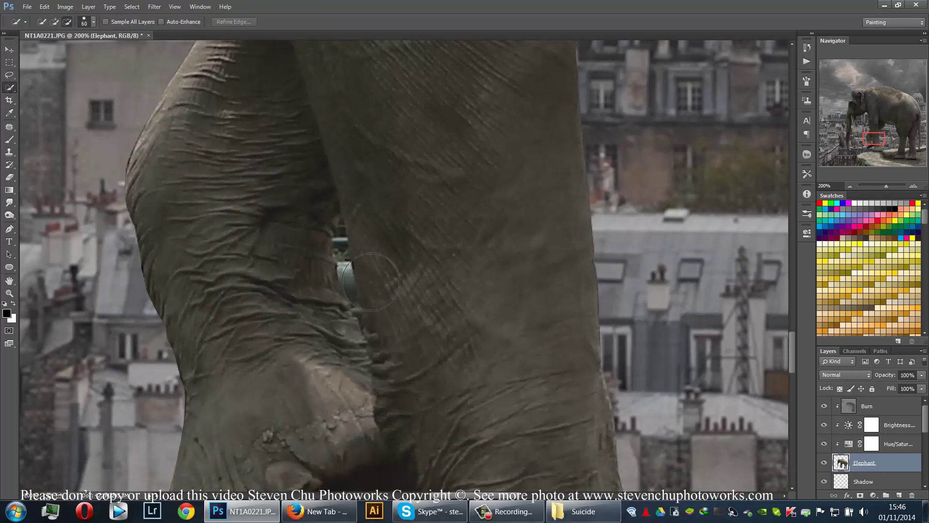
{"action": "key", "text": "p"}
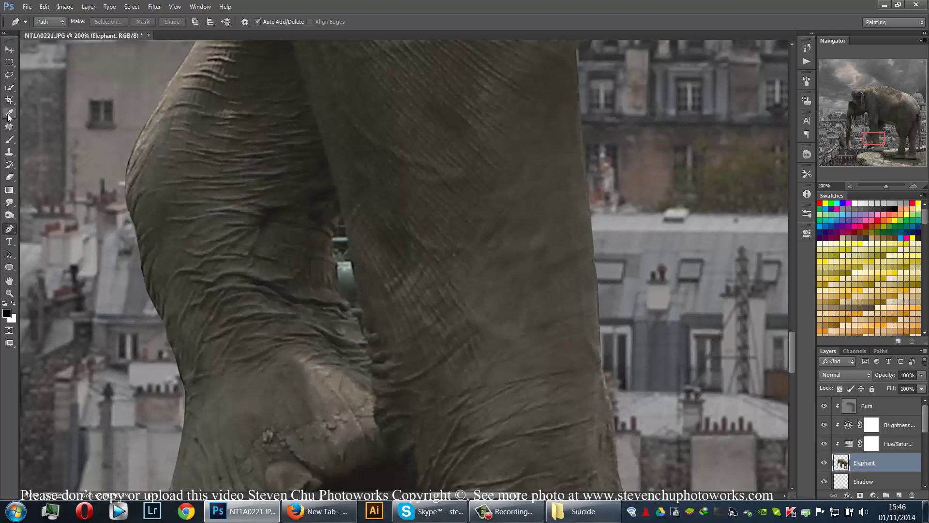
{"action": "left_click", "coordinate": [343, 220]}
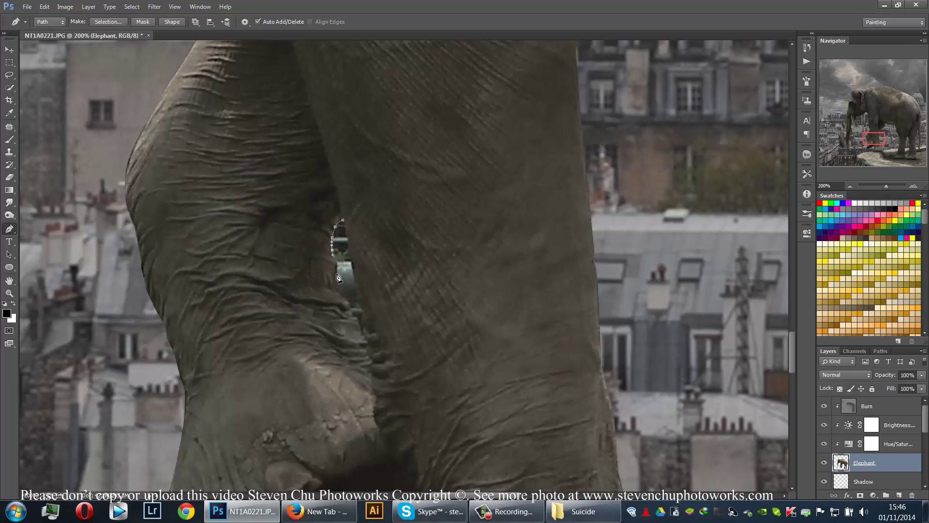
{"action": "left_click", "coordinate": [362, 318]}
{"action": "right_click", "coordinate": [343, 246]}
{"action": "left_click", "coordinate": [382, 294]}
{"action": "key", "text": "Return"}
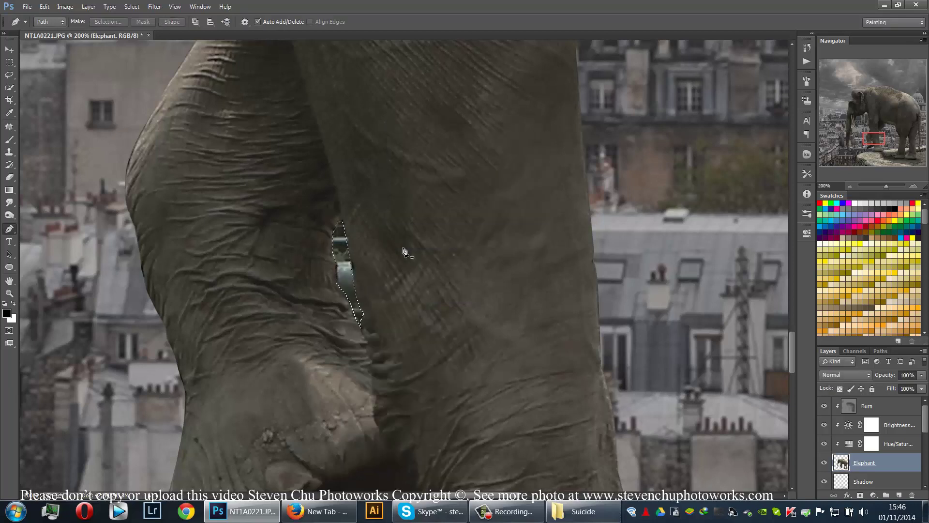
{"action": "key", "text": "Delete"}
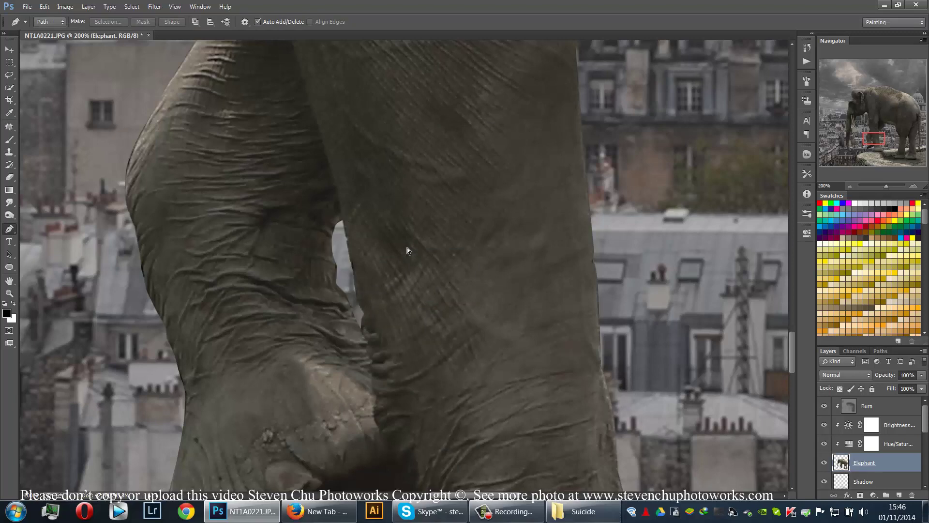
- Compare the image with and without the elephant's Burn layer and reduce that layer's opacity to 84%
{"action": "key", "text": "ctrl+0"}
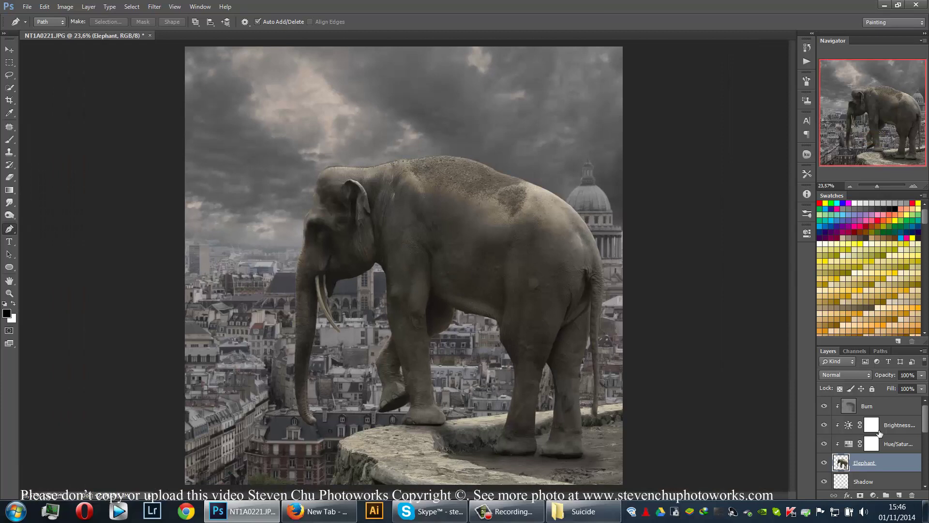
{"action": "left_click", "coordinate": [824, 406]}
{"action": "left_click", "coordinate": [823, 406]}
{"action": "left_click", "coordinate": [824, 406]}
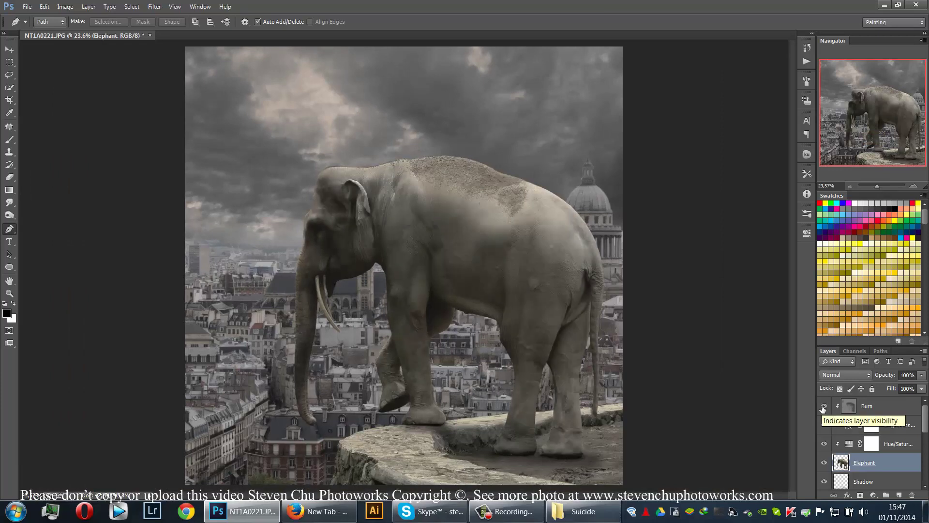
{"action": "left_click", "coordinate": [824, 406]}
{"action": "left_click", "coordinate": [869, 406]}
{"action": "left_click", "coordinate": [921, 375]}
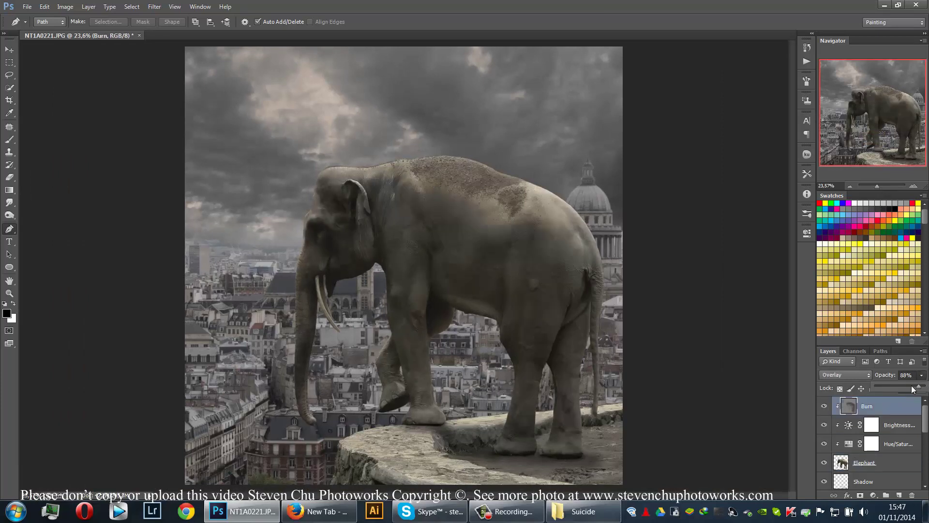
{"action": "left_click_drag", "start_coordinate": [907, 389], "coordinate": [918, 386]}
{"action": "left_click", "coordinate": [532, 383]}
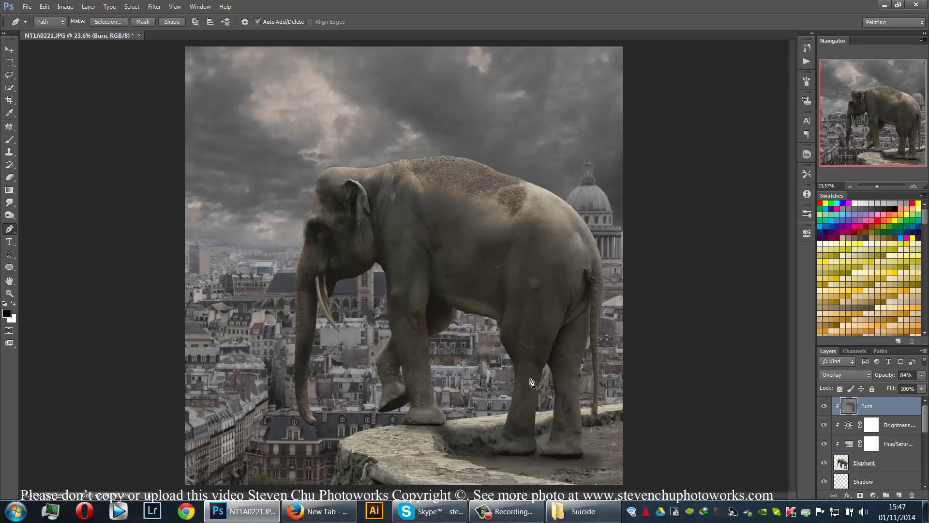
{"action": "key", "text": "ctrl+z"}
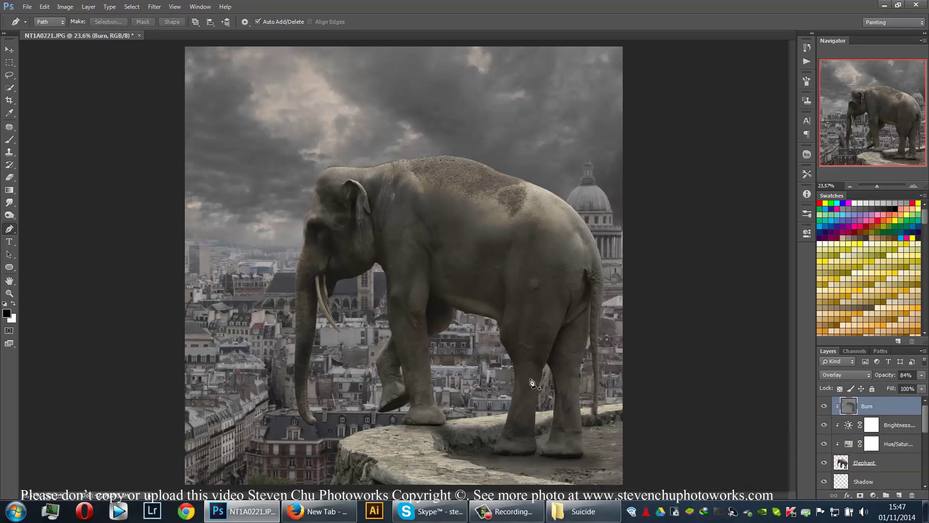
- Add a new layer above the Land layer's Brightness/Contrast adjustment and name it Burn
{"action": "left_click", "coordinate": [889, 464]}
{"action": "scroll", "coordinate": [888, 466], "scroll_direction": "down", "scroll_amount": 1}
{"action": "left_click", "coordinate": [888, 481]}
{"action": "scroll", "coordinate": [889, 481], "scroll_direction": "down", "scroll_amount": 2}
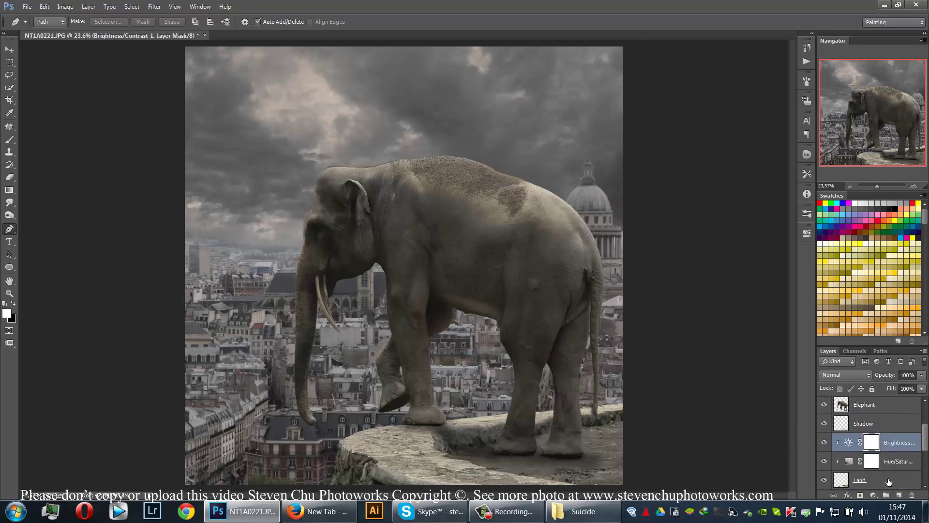
{"action": "left_click", "coordinate": [898, 496]}
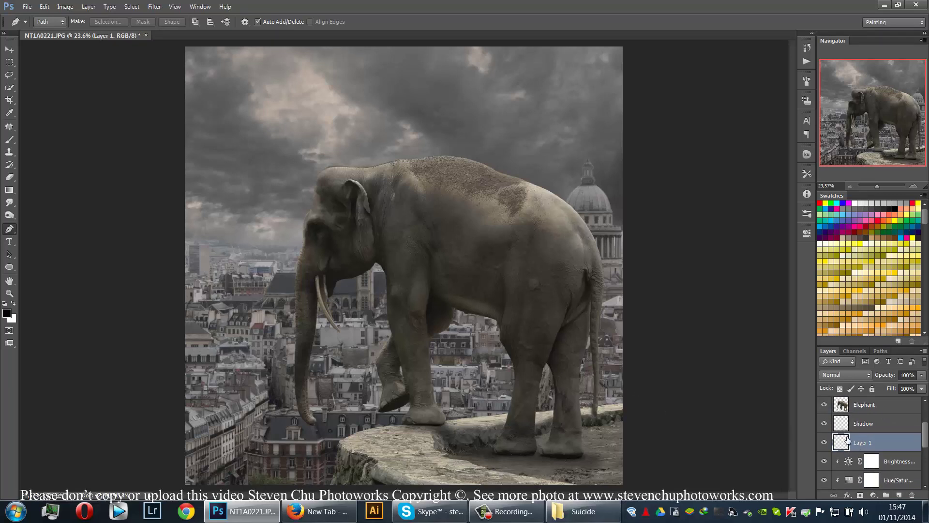
{"action": "double_click", "coordinate": [869, 444]}
{"action": "key", "text": "Return"}
- Fill the new Burn layer with 50% Gray in Overlay mode at 100% opacity
{"action": "left_click", "coordinate": [65, 7]}
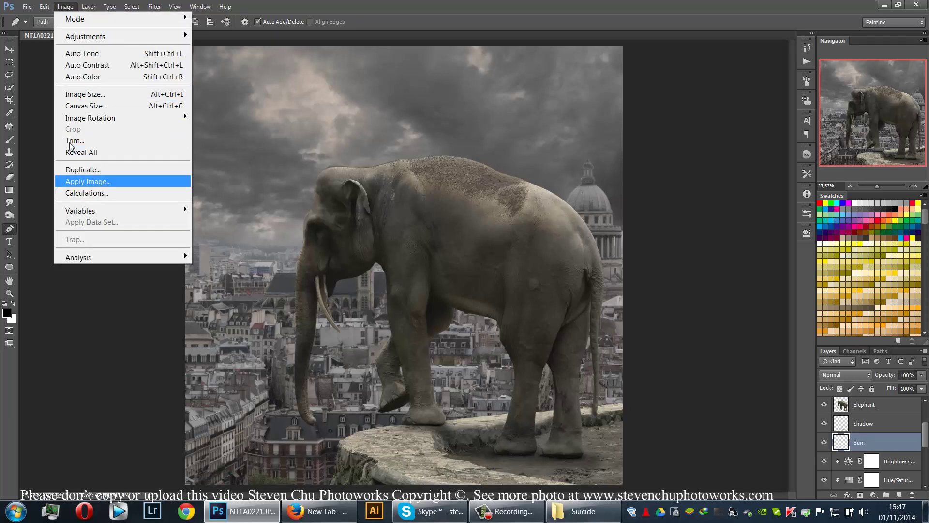
{"action": "mouse_move", "coordinate": [45, 6]}
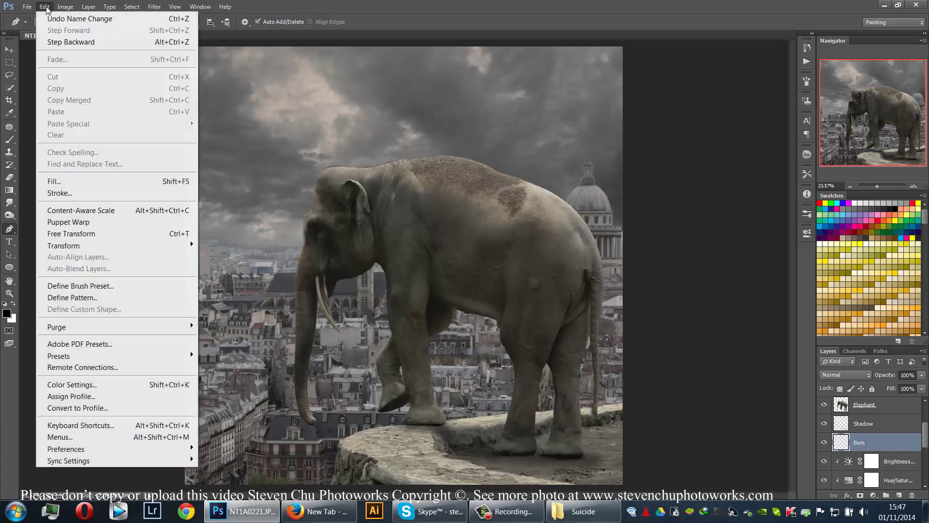
{"action": "left_click", "coordinate": [99, 183]}
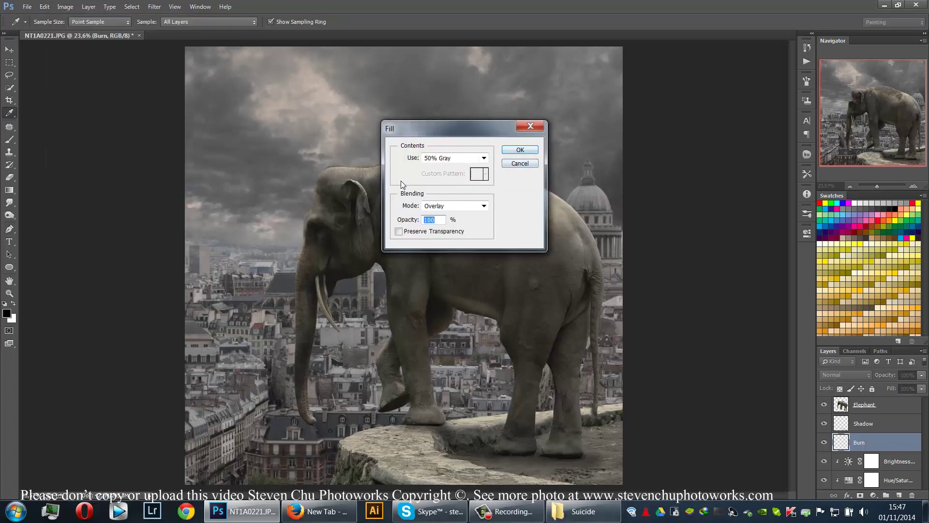
{"action": "left_click", "coordinate": [520, 150]}
{"action": "key", "text": "p"}
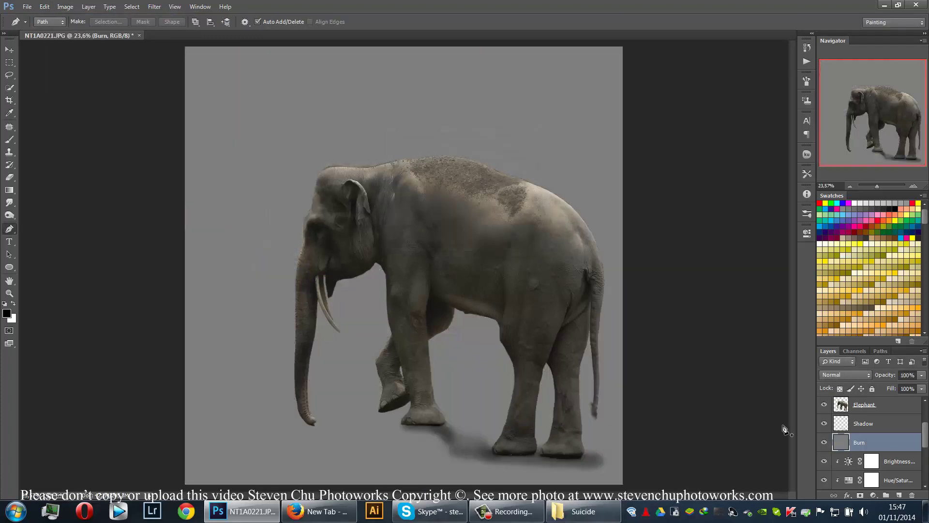
- Clip the gray Burn layer to the Land layers and set its blending mode to Overlay
{"action": "left_click", "coordinate": [874, 448], "text": "alt"}
{"action": "left_click", "coordinate": [852, 375]}
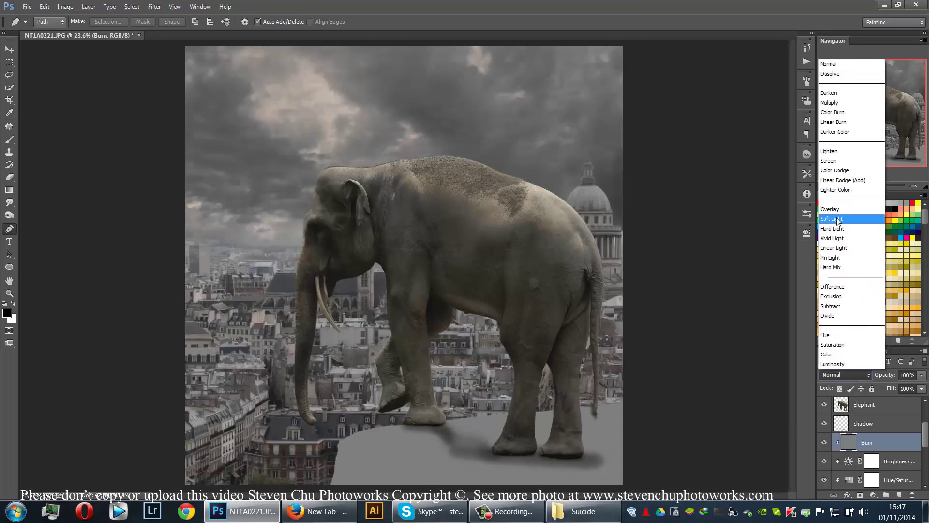
{"action": "left_click", "coordinate": [842, 209]}
- Darken the rock ledge with a 700 px Burn tool at 6% exposure on Midtones and compare it before and after
{"action": "left_click", "coordinate": [9, 215]}
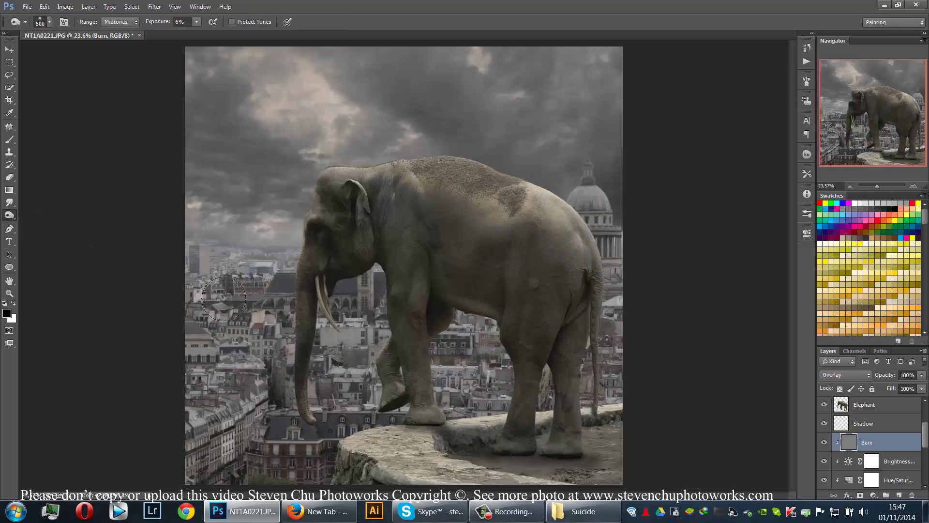
{"action": "key", "text": "bracketright"}
{"action": "mouse_move", "coordinate": [357, 468]}
{"action": "left_mouse_down"}
{"action": "mouse_move", "coordinate": [438, 472]}
{"action": "mouse_move", "coordinate": [396, 458]}
{"action": "left_mouse_up"}
{"action": "mouse_move", "coordinate": [470, 445]}
{"action": "left_mouse_down"}
{"action": "mouse_move", "coordinate": [666, 428]}
{"action": "mouse_move", "coordinate": [444, 457]}
{"action": "mouse_move", "coordinate": [420, 450]}
{"action": "mouse_move", "coordinate": [547, 443]}
{"action": "mouse_move", "coordinate": [539, 447]}
{"action": "mouse_move", "coordinate": [651, 473]}
{"action": "mouse_move", "coordinate": [614, 477]}
{"action": "left_mouse_up"}
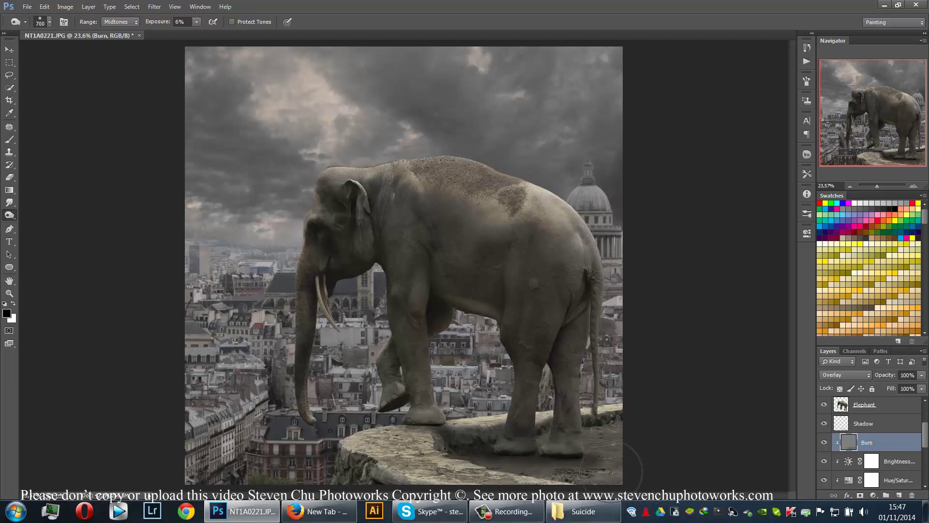
{"action": "left_click", "coordinate": [834, 424]}
{"action": "left_click", "coordinate": [824, 443]}
{"action": "left_click", "coordinate": [823, 442]}
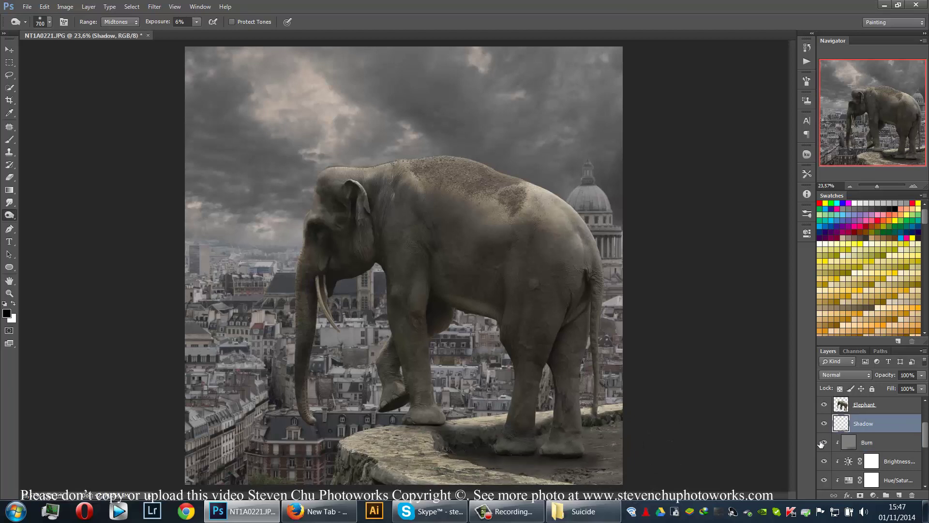
- Add a new layer above the City layer's Hue/Saturation adjustment and name it Burn
{"action": "scroll", "coordinate": [883, 434], "scroll_direction": "down", "scroll_amount": 5}
{"action": "scroll", "coordinate": [898, 431], "scroll_direction": "up", "scroll_amount": 2}
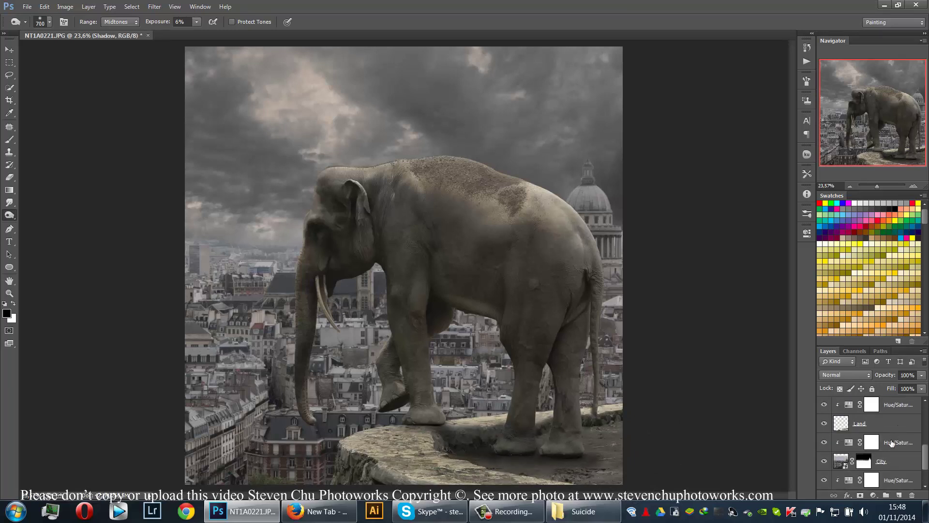
{"action": "left_click", "coordinate": [893, 442]}
{"action": "left_click", "coordinate": [896, 430]}
{"action": "scroll", "coordinate": [897, 432], "scroll_direction": "up", "scroll_amount": 1}
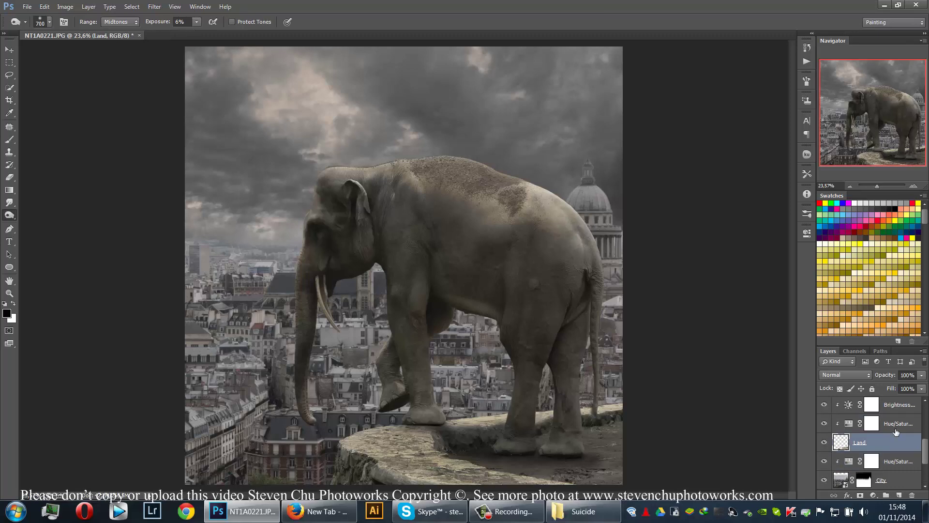
{"action": "left_click", "coordinate": [891, 462]}
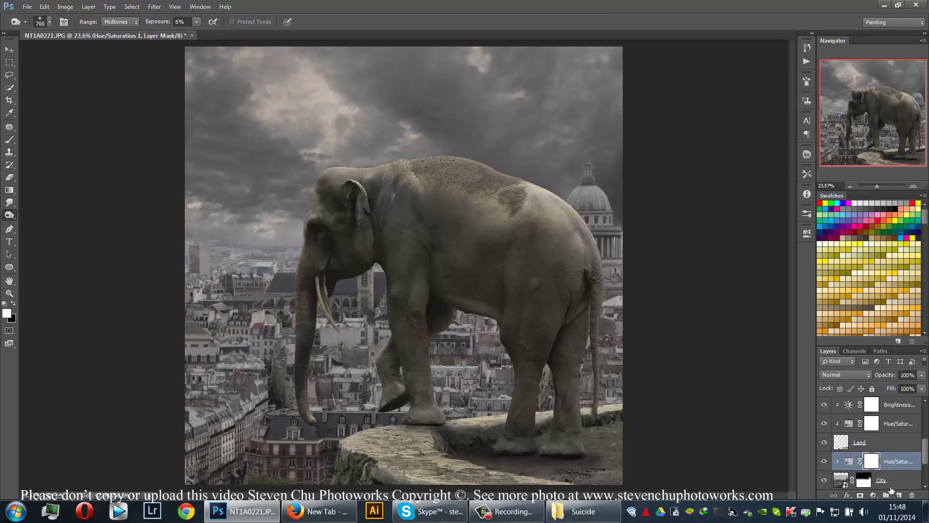
{"action": "left_click", "coordinate": [899, 494]}
{"action": "double_click", "coordinate": [866, 469]}
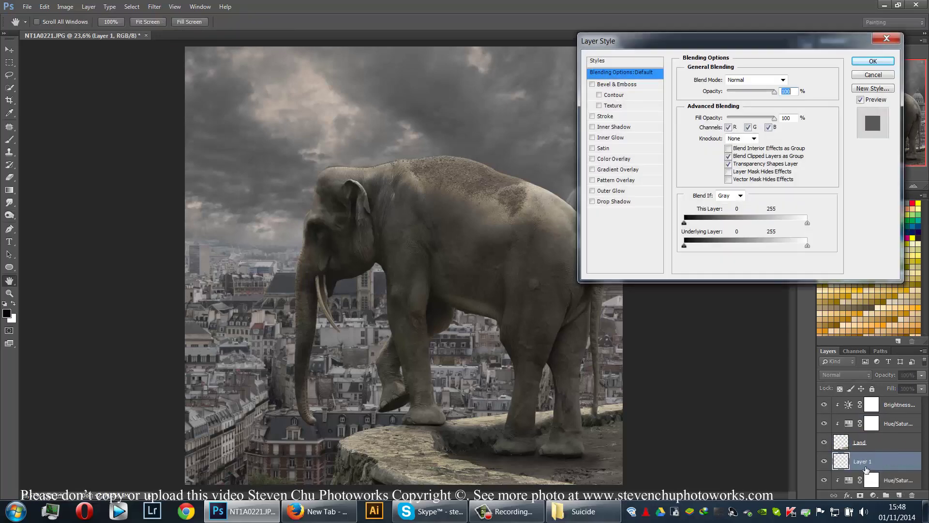
{"action": "key", "text": "Escape"}
{"action": "double_click", "coordinate": [861, 462]}
{"action": "type", "text": "B"}
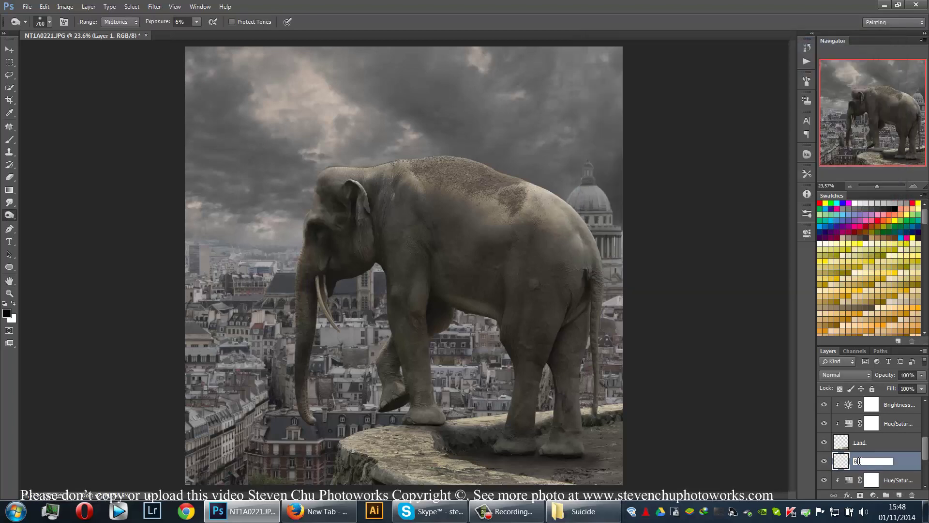
{"action": "type", "text": "urn"}
{"action": "key", "text": "Return"}
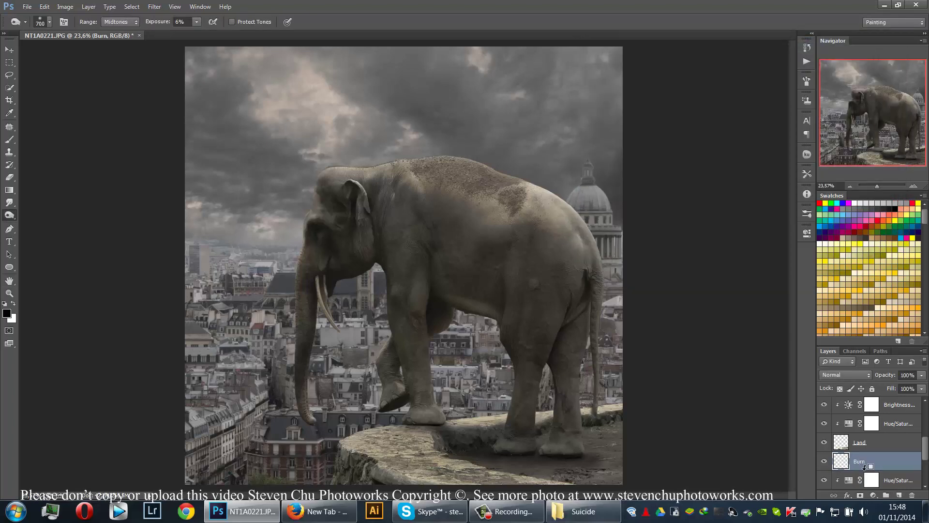
- Clip the new Burn layer to the City layers, fill it with 50% Gray and set its blending mode to Overlay
{"action": "left_click", "coordinate": [864, 468], "text": "alt"}
{"action": "left_click", "coordinate": [44, 7]}
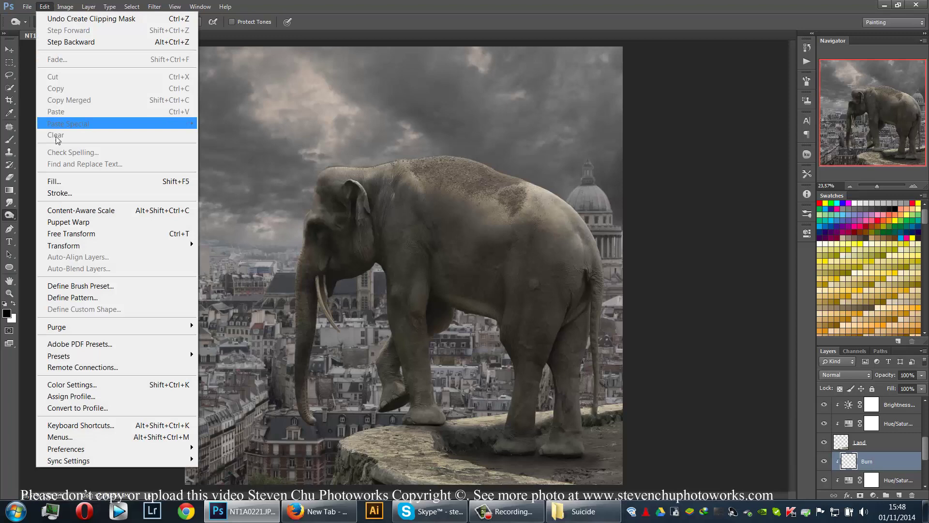
{"action": "left_click", "coordinate": [62, 181]}
{"action": "key", "text": "Return"}
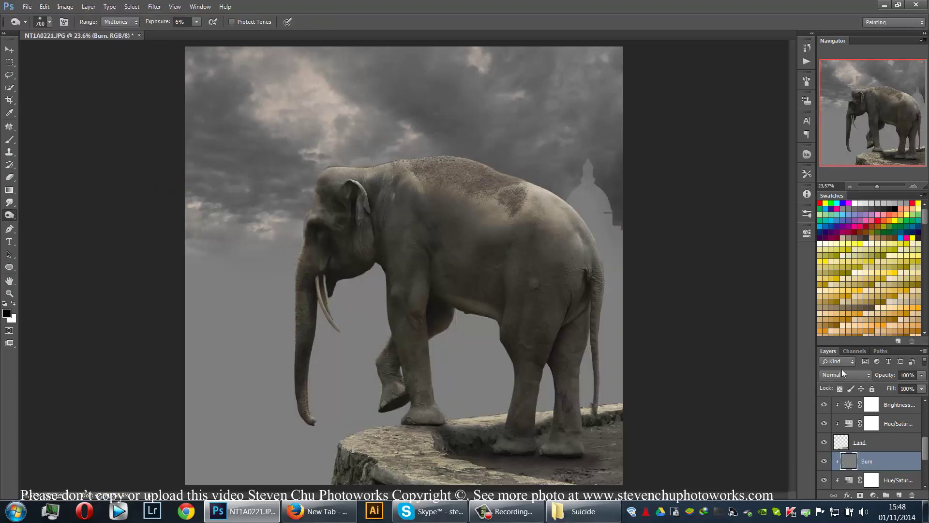
{"action": "left_click", "coordinate": [849, 375]}
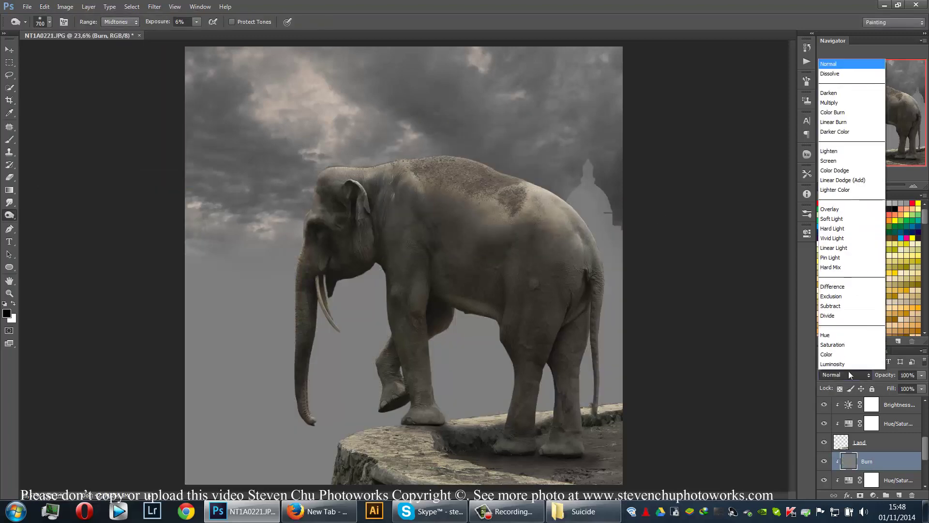
{"action": "left_click", "coordinate": [853, 207]}
- Darken the city around the elephant with a very large Burn brush at 6% exposure on Midtones
{"action": "key", "text": "bracketright"}
{"action": "key", "text": "bracketright"}
{"action": "key", "text": "bracketright"}
{"action": "key", "text": "bracketright"}
{"action": "key", "text": "bracketright"}
{"action": "key", "text": "bracketright"}
{"action": "key", "text": "bracketright"}
{"action": "key", "text": "bracketright"}
{"action": "key", "text": "bracketright"}
{"action": "key", "text": "bracketright"}
{"action": "key", "text": "bracketright"}
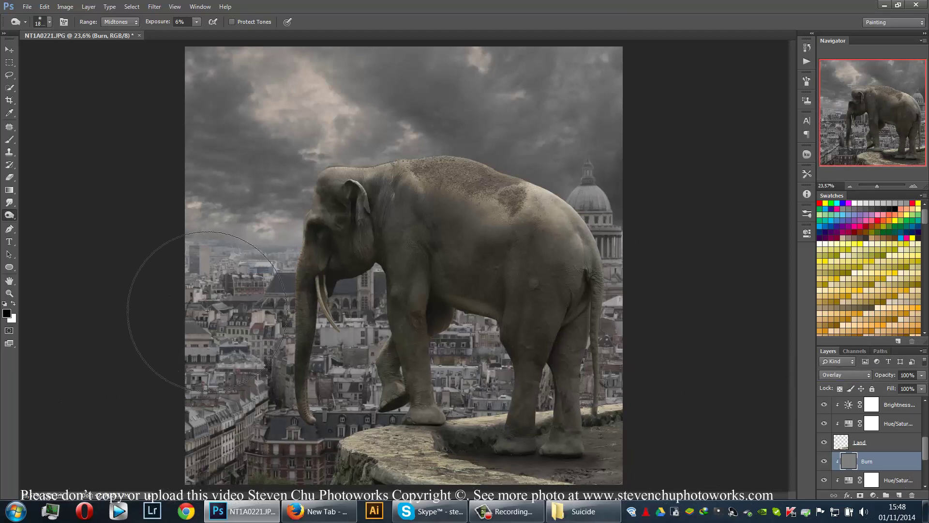
{"action": "key", "text": "bracketleft"}
{"action": "key", "text": "bracketleft"}
{"action": "key", "text": "bracketleft"}
{"action": "key", "text": "bracketleft"}
{"action": "key", "text": "bracketleft"}
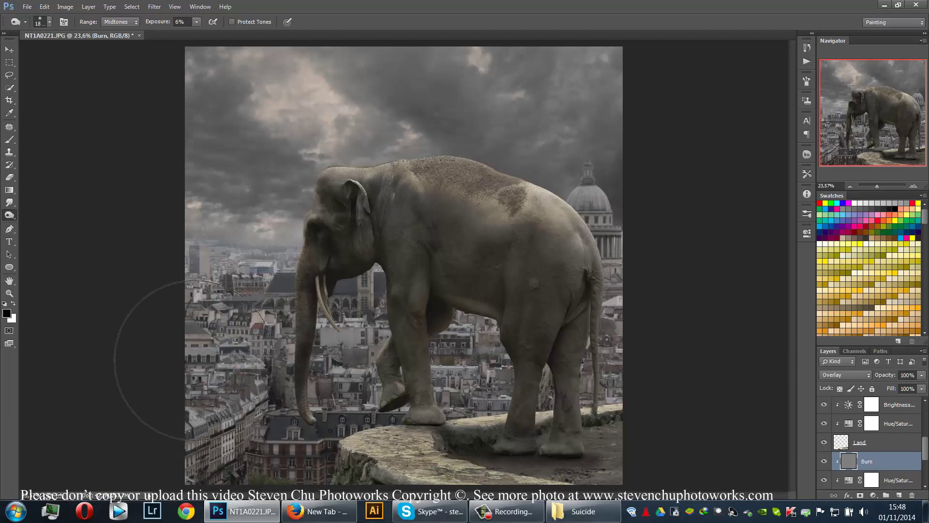
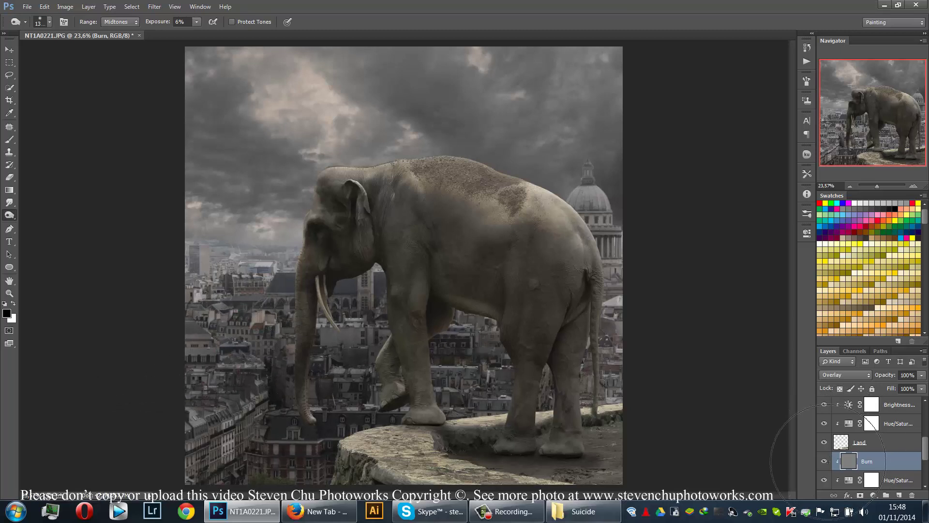
{"action": "key", "text": "bracketleft"}
{"action": "key", "text": "bracketleft"}
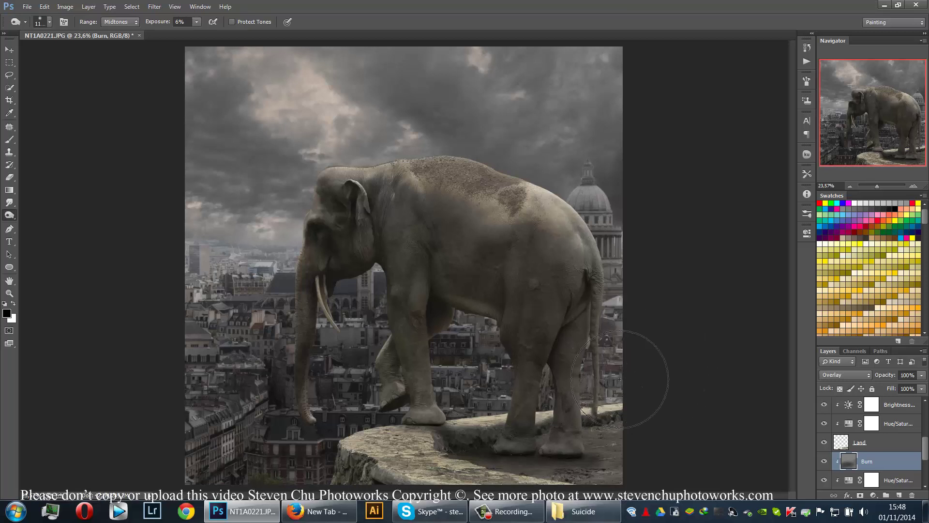
- Lower the opacity of the city's Burn layer to 44%
{"action": "left_click", "coordinate": [922, 389]}
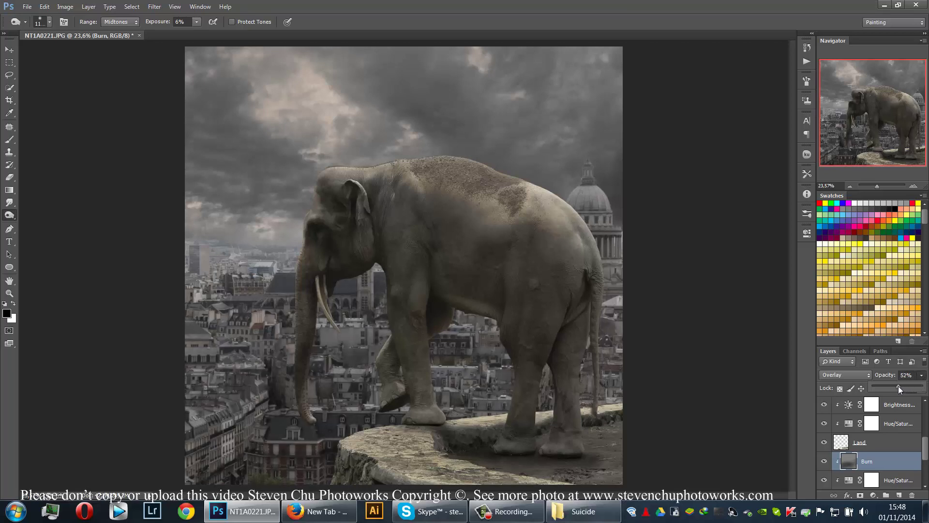
{"action": "left_click_drag", "start_coordinate": [889, 385], "coordinate": [893, 386]}
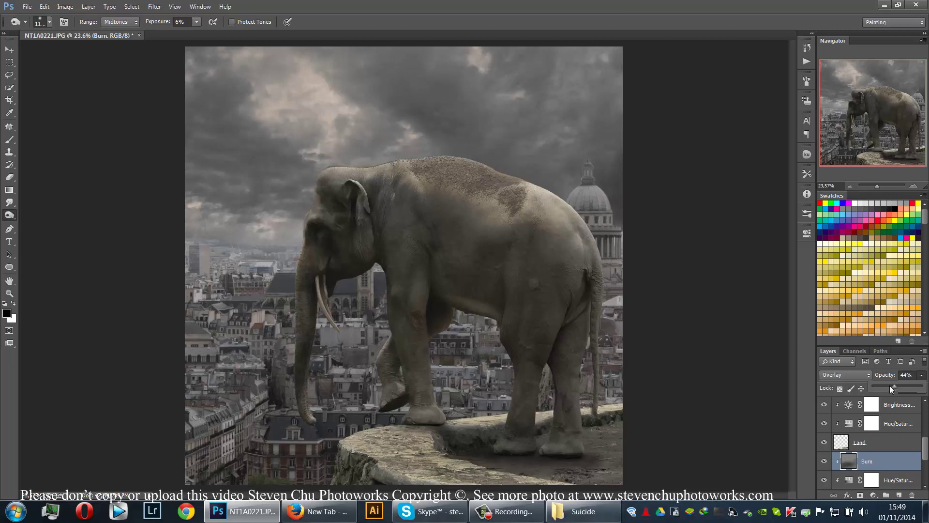
{"action": "left_click", "coordinate": [886, 462]}
{"action": "scroll", "coordinate": [871, 459], "scroll_direction": "down", "scroll_amount": 2}
{"action": "scroll", "coordinate": [864, 452], "scroll_direction": "up", "scroll_amount": 3}
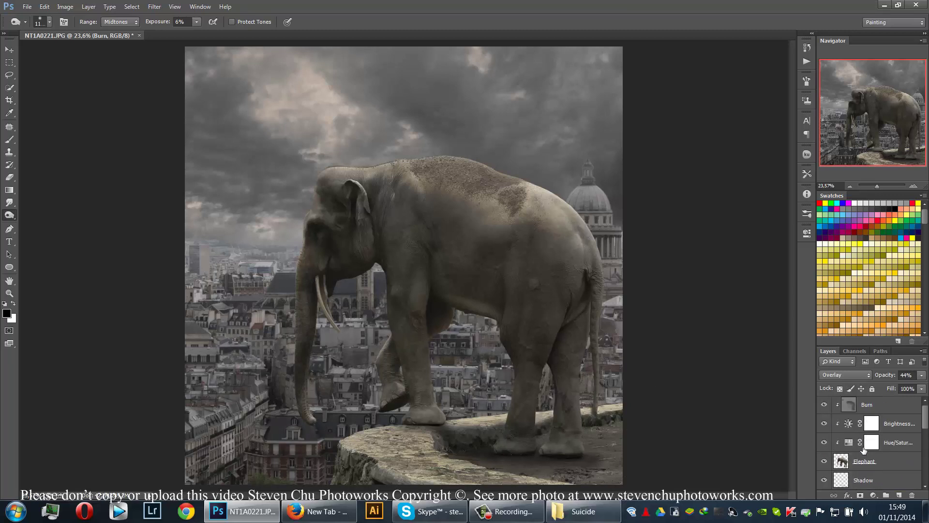
- Place lens_flare_by_romscuderia-d5igrjj.png from the Suicide folder above the elephant's Burn layer, centred over the elephant's head
{"action": "left_click", "coordinate": [874, 409]}
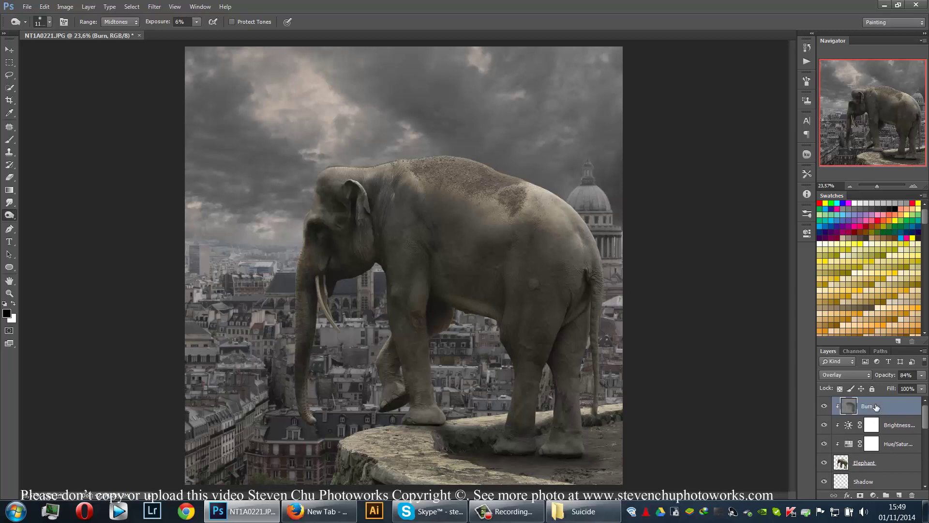
{"action": "left_click", "coordinate": [585, 519]}
{"action": "left_click", "coordinate": [272, 139]}
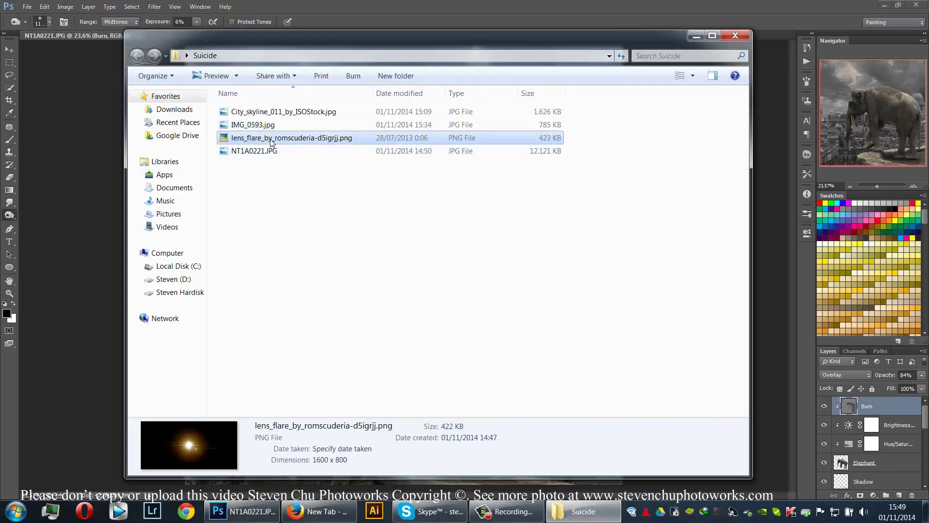
{"action": "left_click_drag", "start_coordinate": [298, 141], "coordinate": [89, 205]}
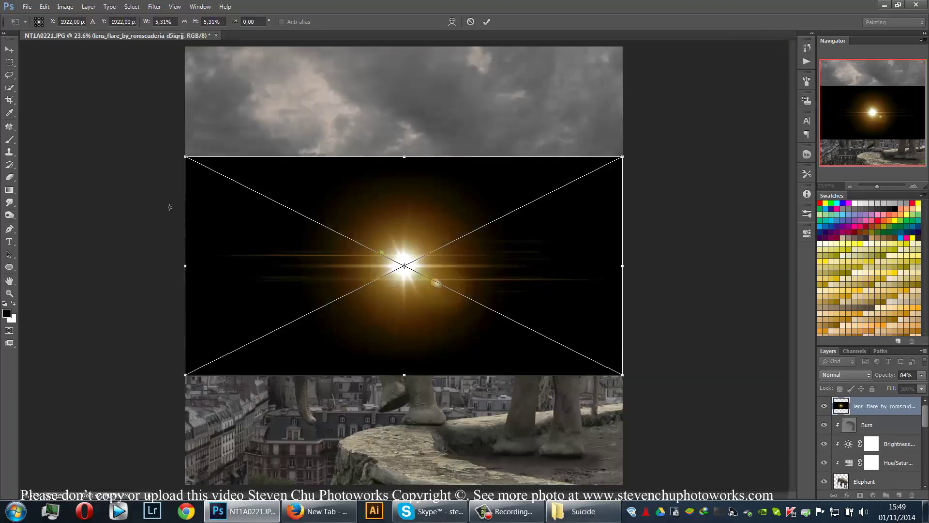
{"action": "left_click_drag", "start_coordinate": [410, 265], "coordinate": [353, 211]}
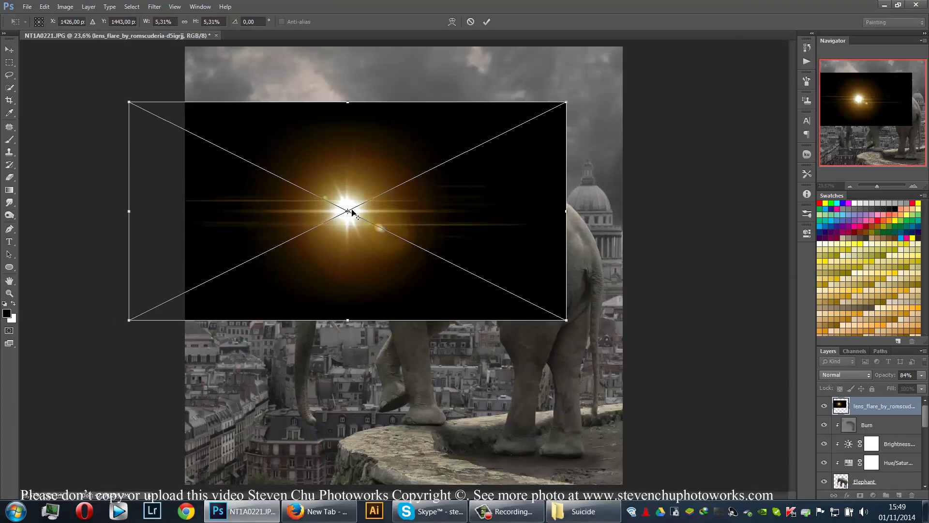
{"action": "key", "text": "Return"}
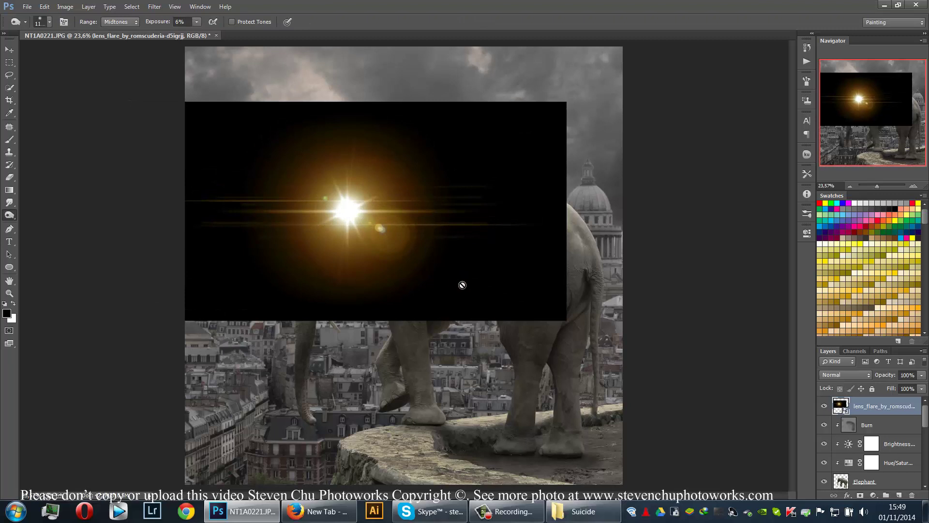
- Rasterize the lens flare layer and apply a Gaussian Blur with a 25-pixel radius
{"action": "right_click", "coordinate": [864, 413]}
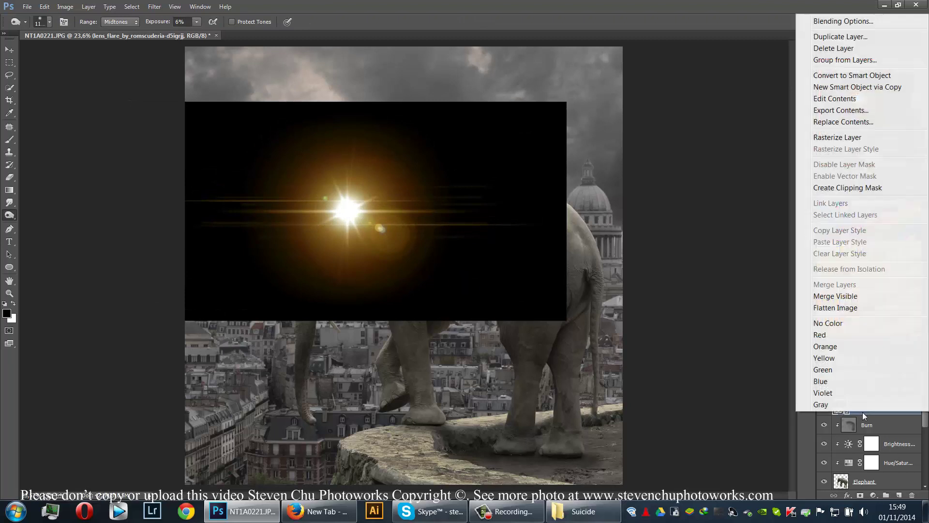
{"action": "left_click", "coordinate": [838, 138]}
{"action": "left_click", "coordinate": [154, 7]}
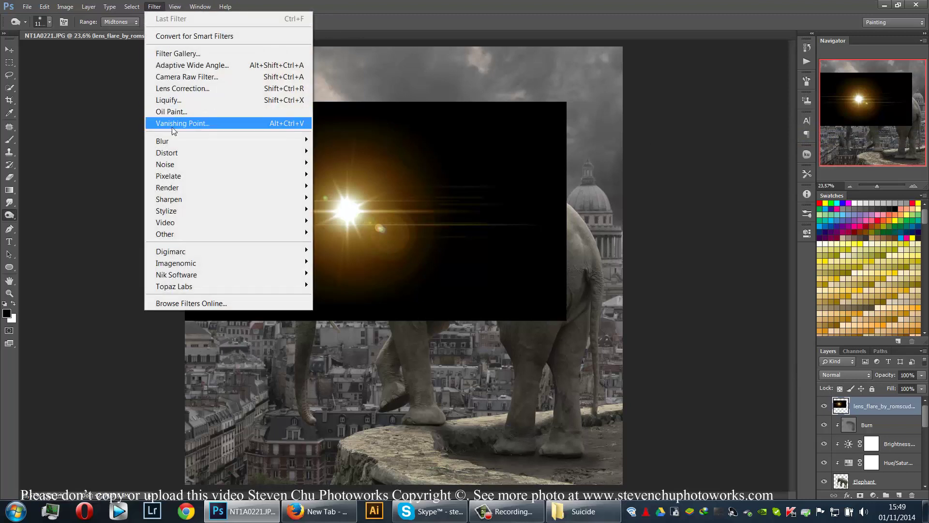
{"action": "mouse_move", "coordinate": [203, 140]}
{"action": "left_click", "coordinate": [339, 227]}
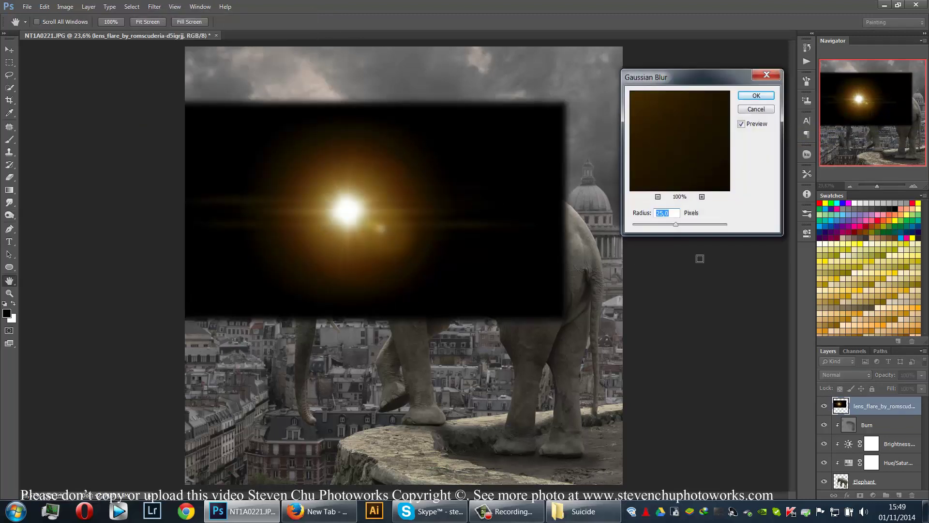
{"action": "left_click", "coordinate": [768, 97]}
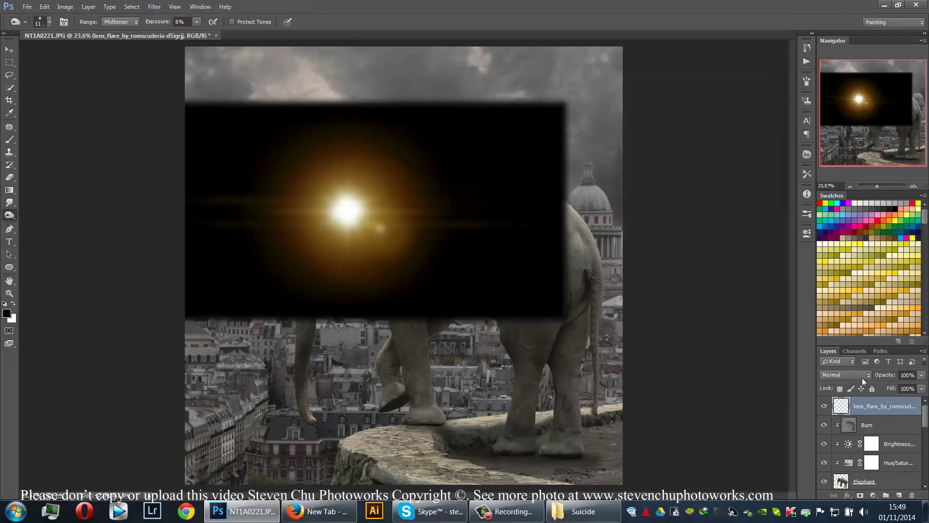
- Try Overlay on the lens flare layer and settle on the Screen blending mode
{"action": "left_click", "coordinate": [845, 375]}
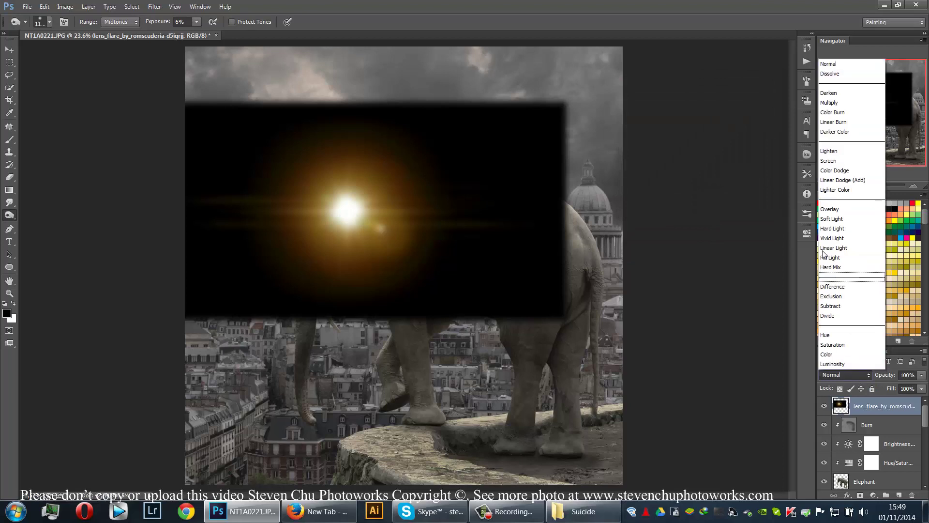
{"action": "left_click", "coordinate": [829, 208]}
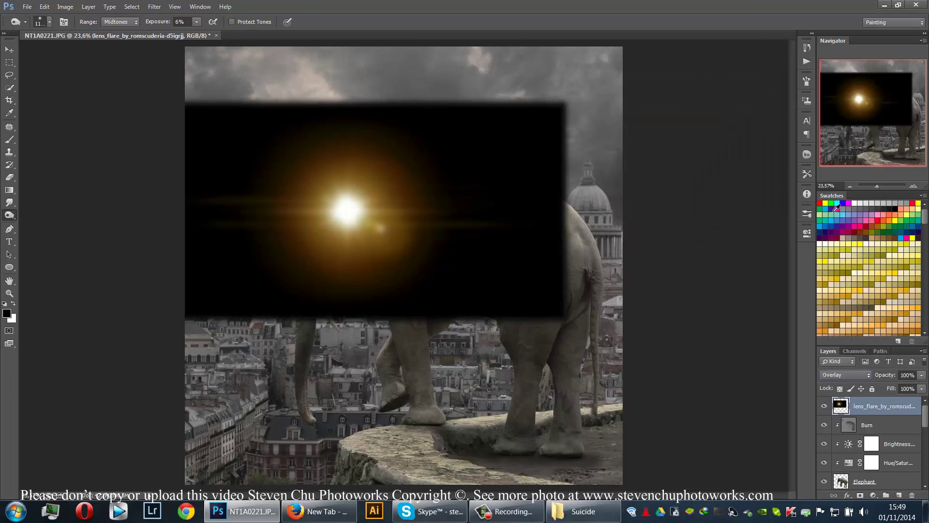
{"action": "left_click", "coordinate": [858, 377]}
{"action": "left_click", "coordinate": [836, 161]}
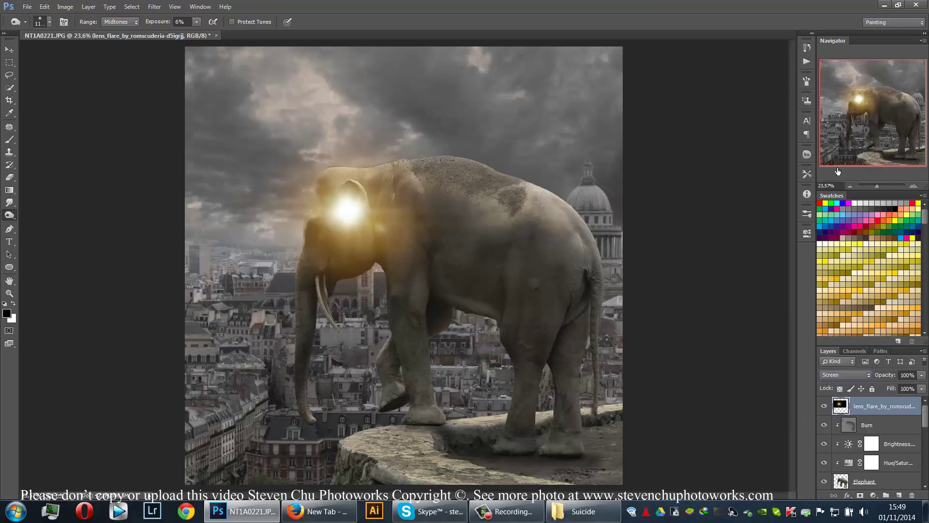
- Move the lens flare to the horizon just in front of the elephant's head
{"action": "left_click", "coordinate": [10, 50]}
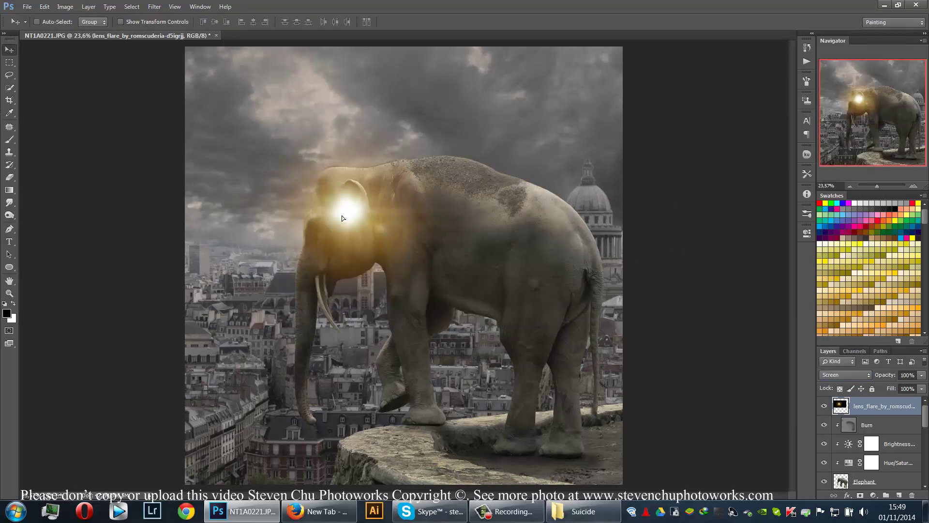
{"action": "left_click_drag", "start_coordinate": [342, 218], "coordinate": [247, 247]}
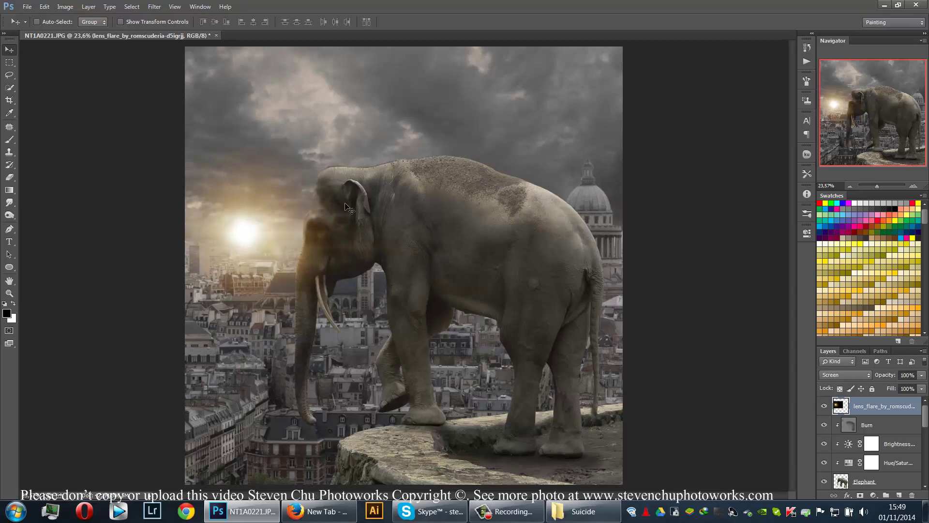
{"action": "left_click_drag", "start_coordinate": [257, 239], "coordinate": [251, 236]}
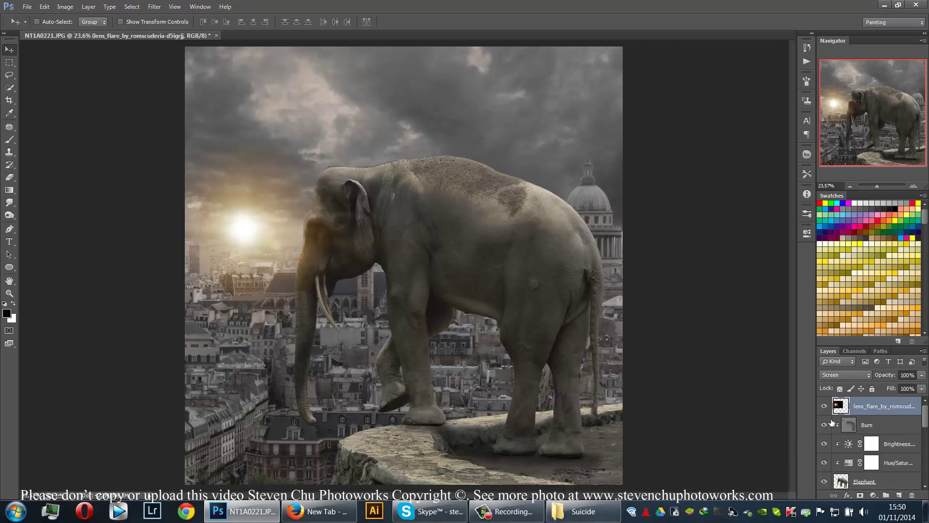
- Try placing the lens flare layer between the city's Burn and Hue/Saturation layers and undo the reordering
{"action": "mouse_move", "coordinate": [889, 409]}
{"action": "left_mouse_down"}
{"action": "mouse_move", "coordinate": [879, 484]}
{"action": "mouse_move", "coordinate": [871, 430]}
{"action": "mouse_move", "coordinate": [883, 388]}
{"action": "mouse_move", "coordinate": [870, 449]}
{"action": "mouse_move", "coordinate": [878, 478]}
{"action": "mouse_move", "coordinate": [882, 458]}
{"action": "left_mouse_up"}
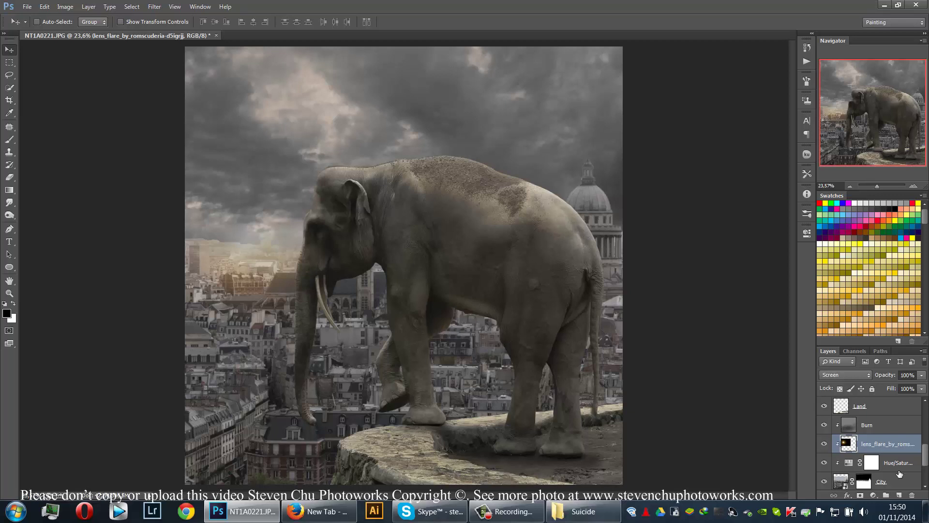
{"action": "key", "text": "ctrl+z"}
{"action": "mouse_move", "coordinate": [896, 412]}
{"action": "left_mouse_down"}
{"action": "mouse_move", "coordinate": [897, 491]}
{"action": "mouse_move", "coordinate": [865, 440]}
{"action": "mouse_move", "coordinate": [873, 412]}
{"action": "left_mouse_up"}
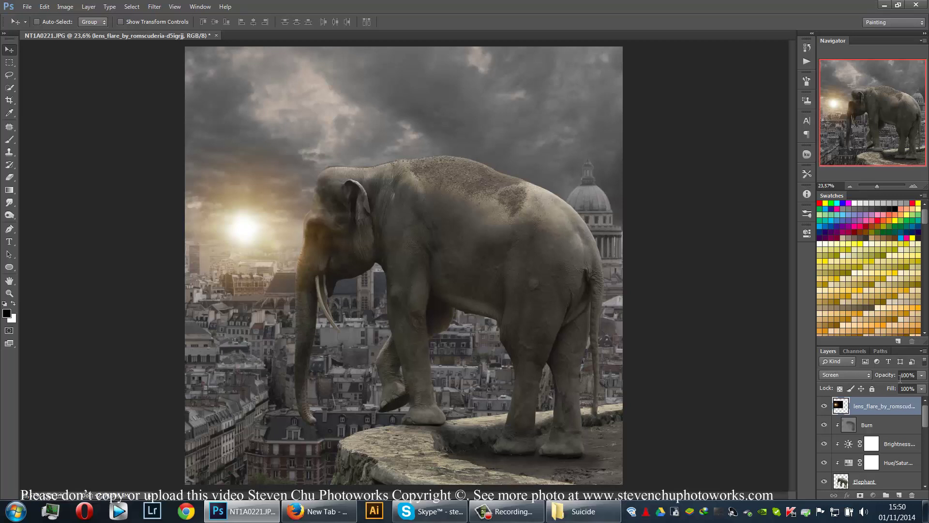
- Reduce the lens flare layer's opacity to 88%
{"action": "left_click_drag", "start_coordinate": [921, 378], "coordinate": [901, 389]}
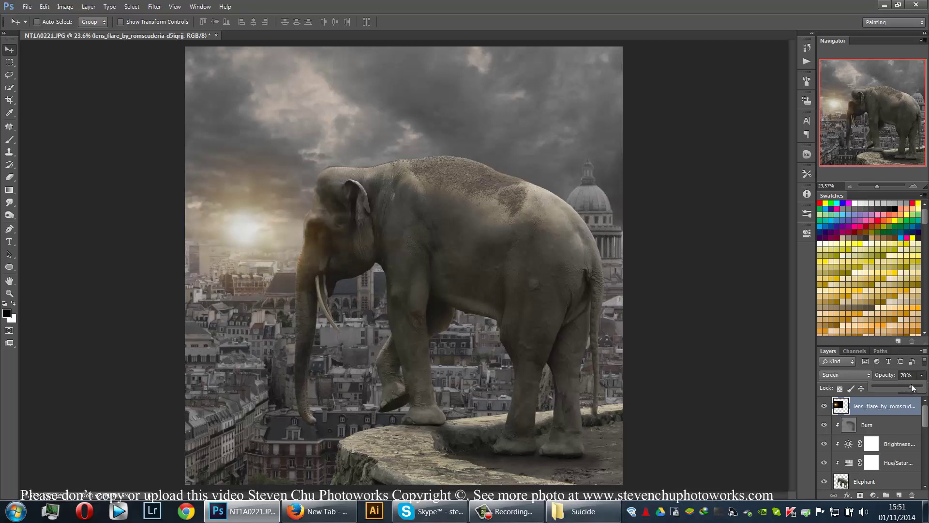
{"action": "left_click_drag", "start_coordinate": [913, 388], "coordinate": [914, 388]}
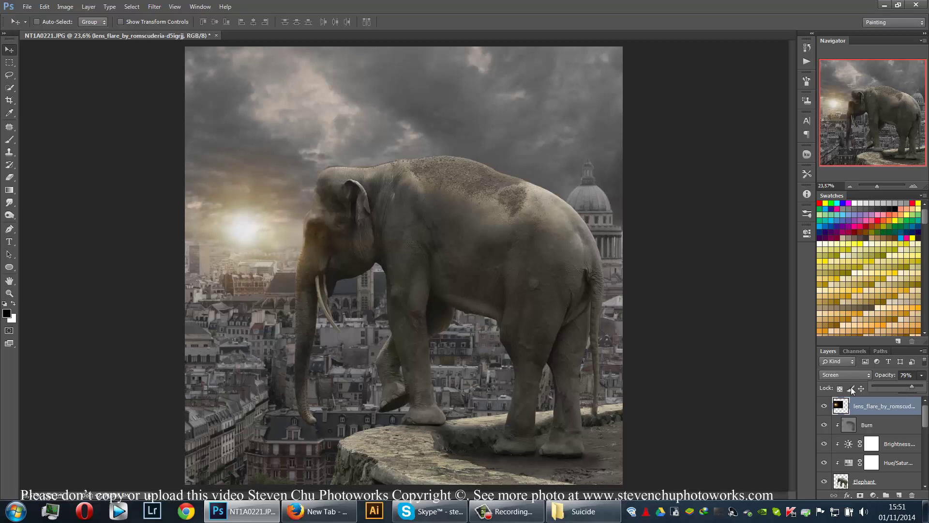
{"action": "left_click_drag", "start_coordinate": [917, 389], "coordinate": [918, 388]}
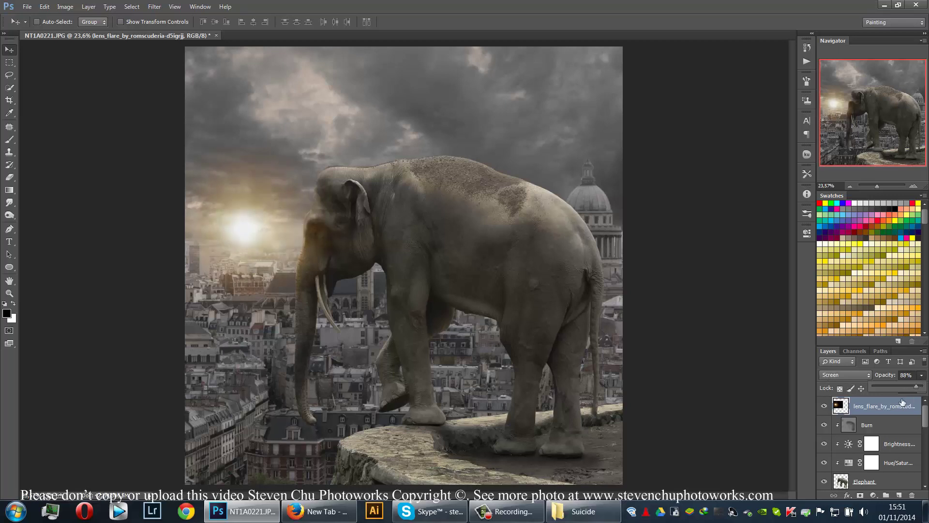
- Add a new empty layer directly above the city's Burn layer
{"action": "scroll", "coordinate": [904, 416], "scroll_direction": "down", "scroll_amount": 5}
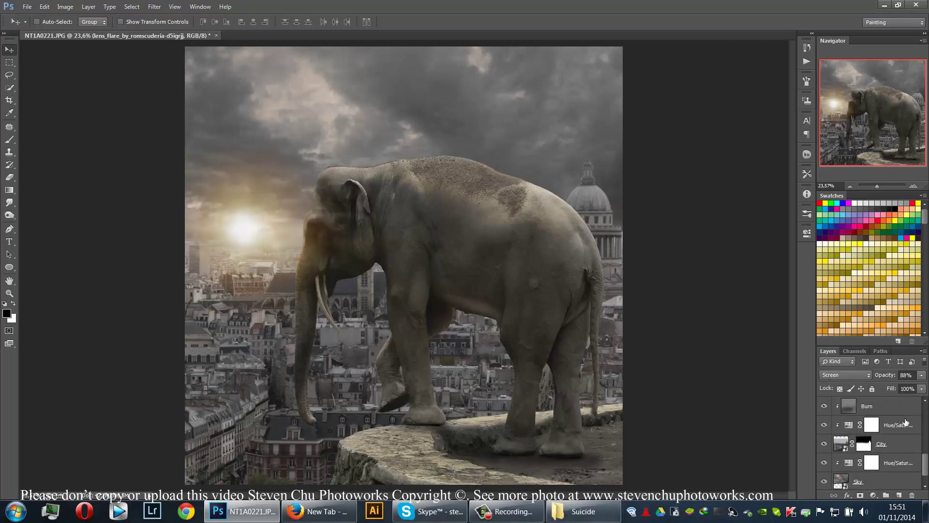
{"action": "left_click", "coordinate": [894, 430]}
{"action": "scroll", "coordinate": [893, 431], "scroll_direction": "up", "scroll_amount": 1}
{"action": "left_click", "coordinate": [891, 429]}
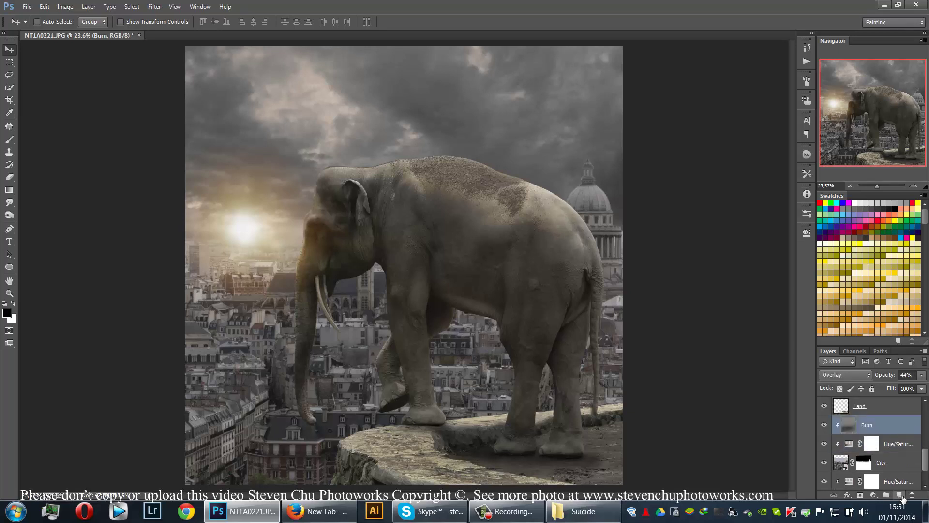
{"action": "left_click", "coordinate": [899, 496]}
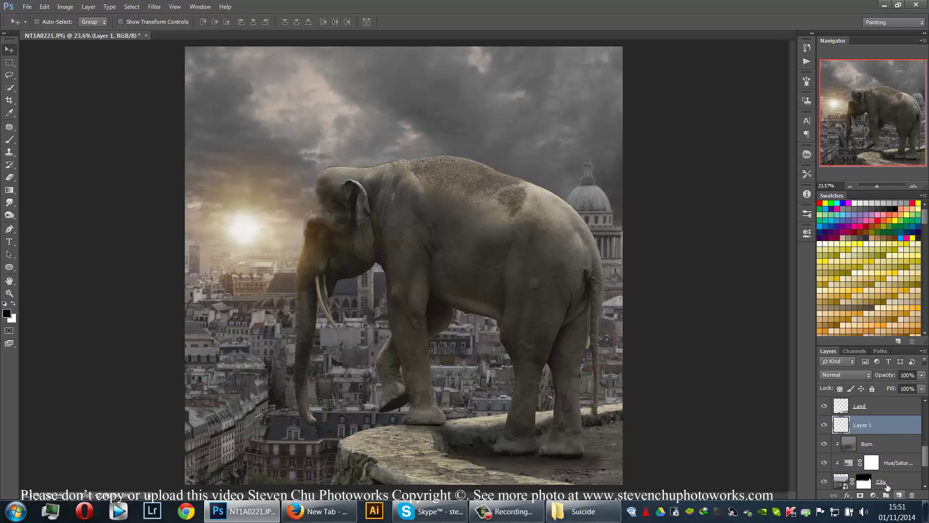
- Sample a warm beige from the sky beside the sun and choose a soft round brush
{"action": "left_click", "coordinate": [9, 113]}
{"action": "left_click", "coordinate": [254, 203]}
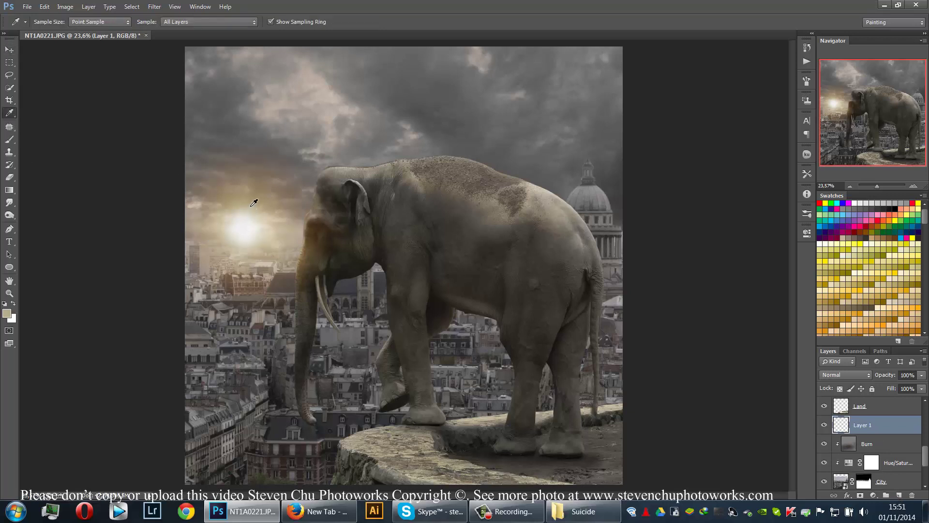
{"action": "left_click", "coordinate": [9, 139]}
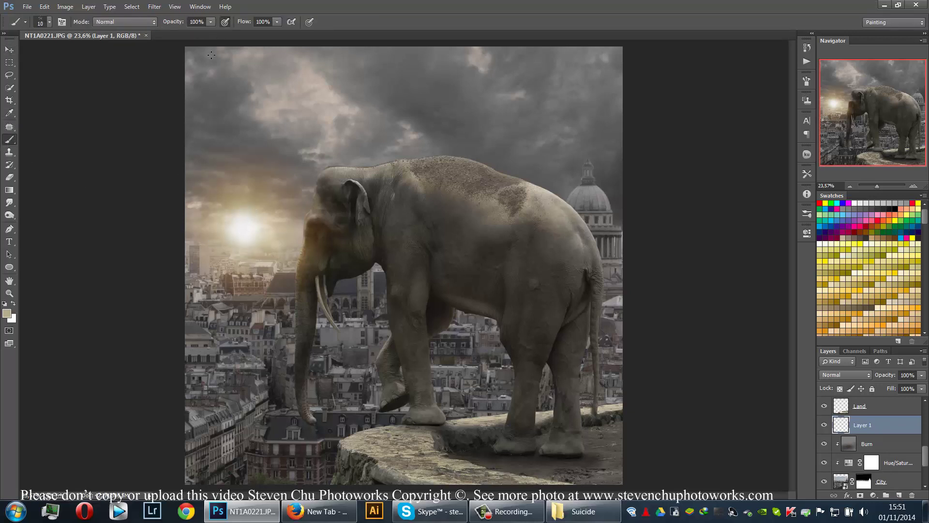
{"action": "right_click", "coordinate": [248, 229]}
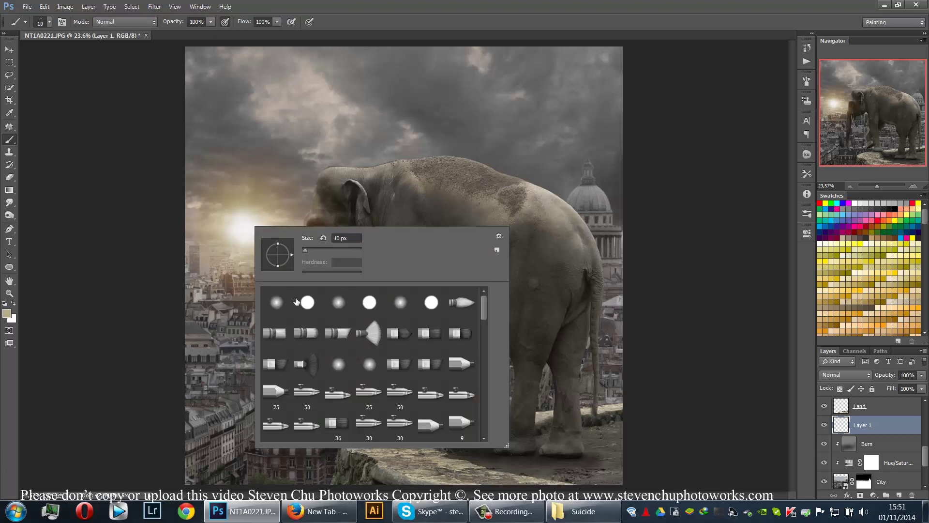
{"action": "left_click", "coordinate": [272, 305]}
{"action": "left_click", "coordinate": [380, 4]}
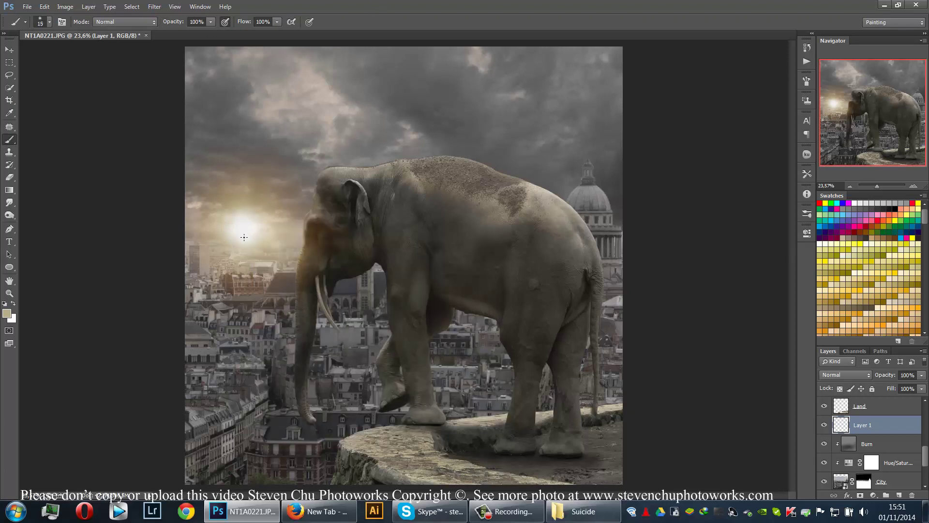
- Enlarge the brush to about 2500 px and paint one soft beige dab centred on the sun
{"action": "key", "text": "bracketright"}
{"action": "key", "text": "bracketright"}
{"action": "key", "text": "bracketright"}
{"action": "key", "text": "bracketright"}
{"action": "key", "text": "bracketright"}
{"action": "key", "text": "bracketright"}
{"action": "key", "text": "bracketright"}
{"action": "key", "text": "bracketright"}
{"action": "key", "text": "bracketright"}
{"action": "key", "text": "bracketright"}
{"action": "key", "text": "bracketright"}
{"action": "key", "text": "bracketright"}
{"action": "key", "text": "bracketright"}
{"action": "key", "text": "bracketright"}
{"action": "key", "text": "bracketright"}
{"action": "key", "text": "bracketright"}
{"action": "key", "text": "bracketright"}
{"action": "key", "text": "bracketright"}
{"action": "key", "text": "bracketright"}
{"action": "key", "text": "bracketright"}
{"action": "key", "text": "bracketright"}
{"action": "key", "text": "bracketright"}
{"action": "key", "text": "bracketright"}
{"action": "key", "text": "bracketright"}
{"action": "key", "text": "bracketright"}
{"action": "key", "text": "bracketright"}
{"action": "key", "text": "bracketright"}
{"action": "key", "text": "bracketright"}
{"action": "left_click", "coordinate": [247, 223]}
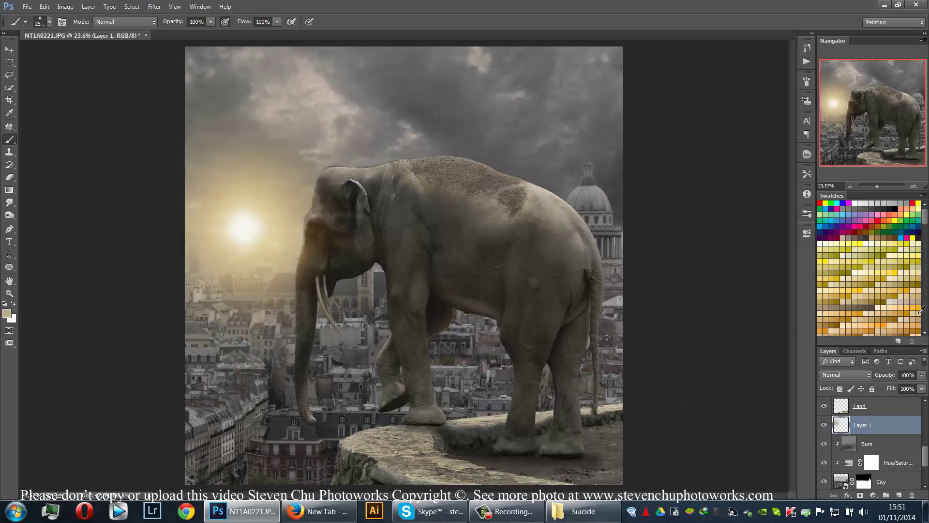
- Try Screen and Color Dodge blending on the beige glow layer, and delete that layer
{"action": "left_click", "coordinate": [846, 375]}
{"action": "left_click", "coordinate": [848, 161]}
{"action": "left_click", "coordinate": [855, 373]}
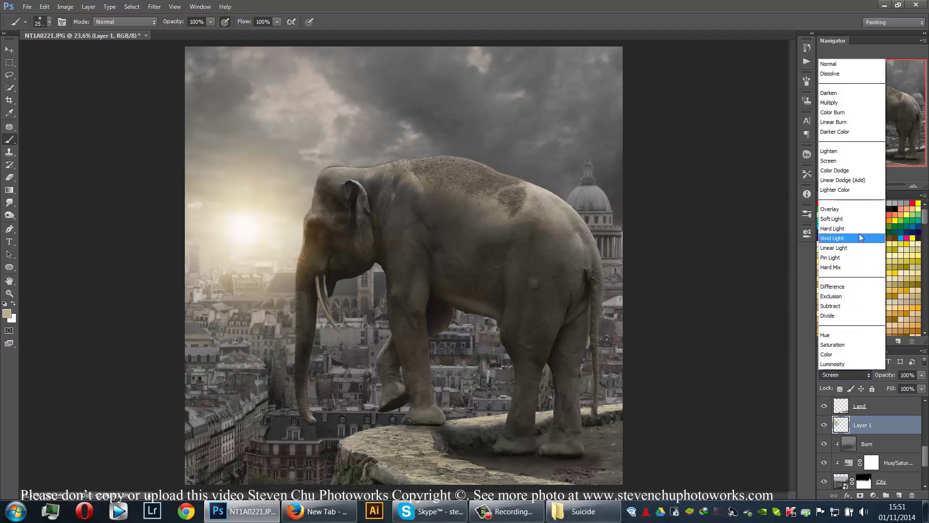
{"action": "left_click", "coordinate": [853, 172]}
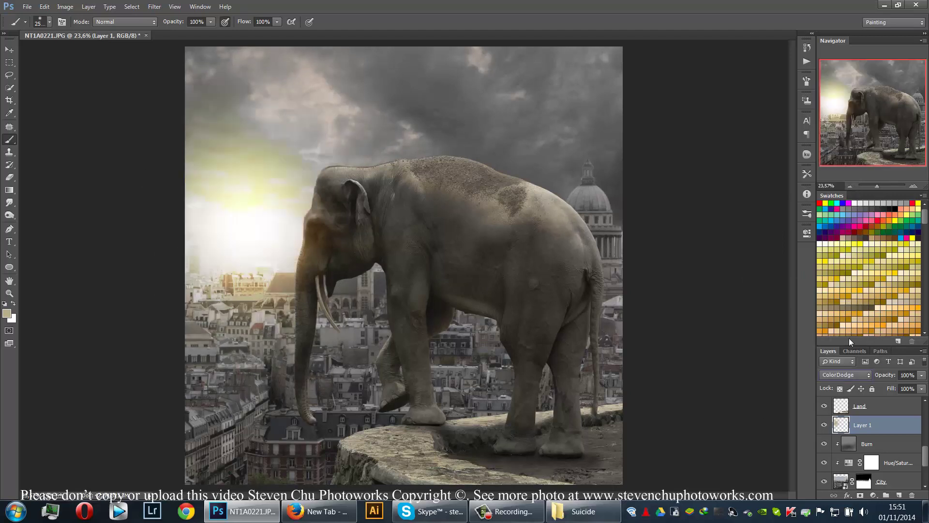
{"action": "left_click", "coordinate": [912, 496]}
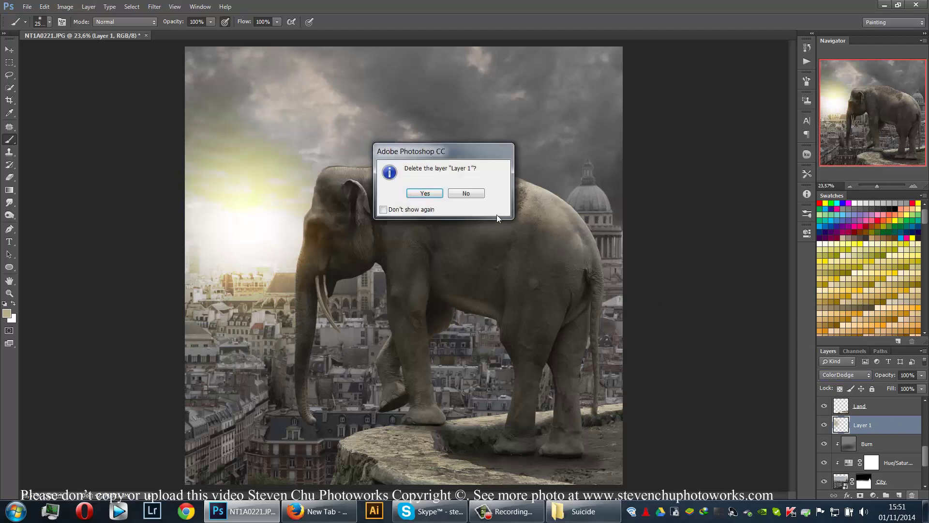
{"action": "left_click", "coordinate": [430, 196]}
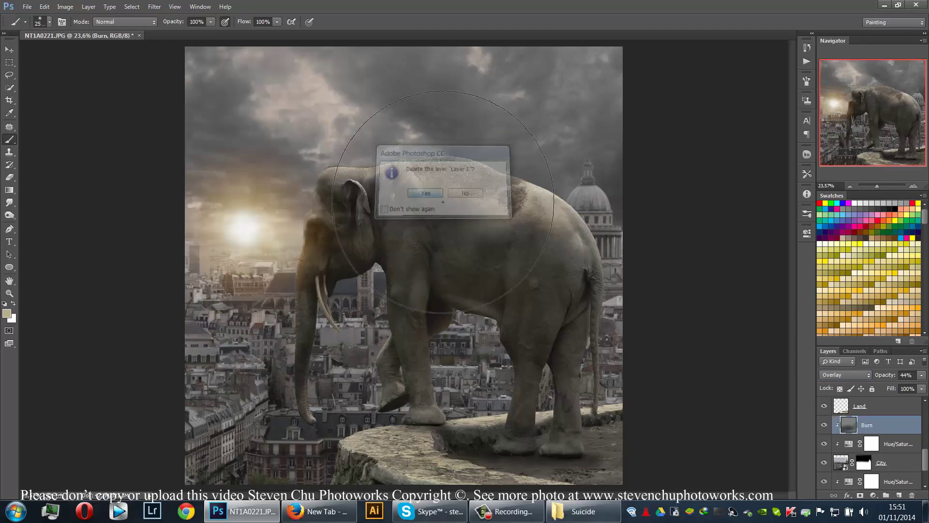
- Add a new layer above the city's Burn layer and paint one large dark golden dab over the sun
{"action": "left_click", "coordinate": [883, 301]}
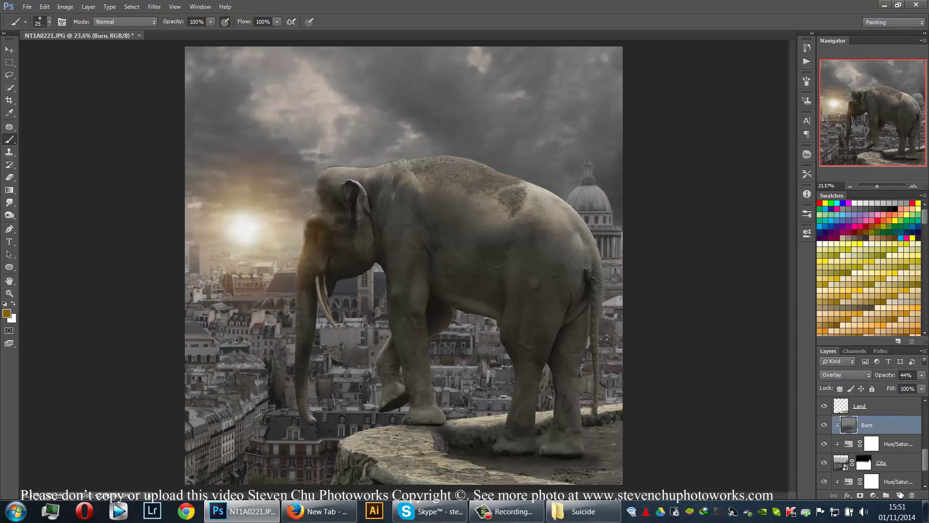
{"action": "left_click", "coordinate": [900, 495]}
{"action": "left_click", "coordinate": [239, 229]}
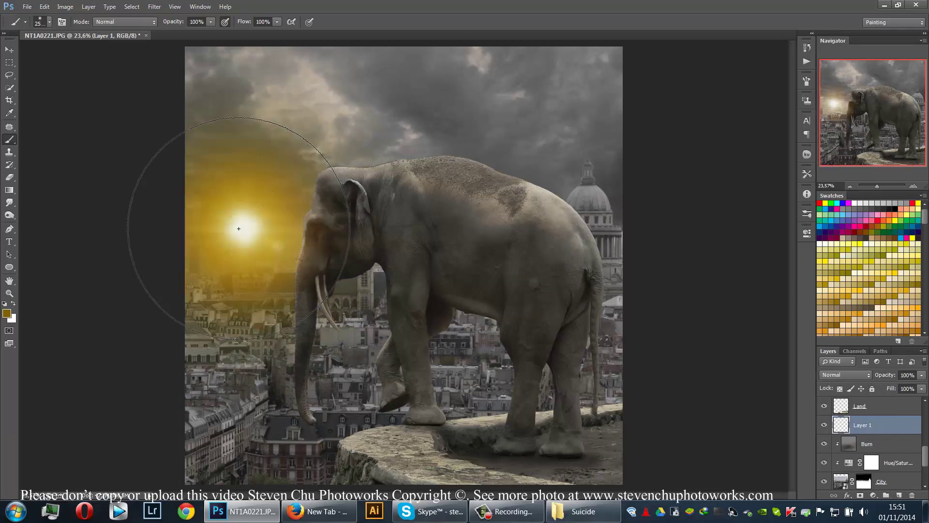
- Set the golden glow layer to Screen blending at 44% opacity
{"action": "left_click", "coordinate": [845, 375]}
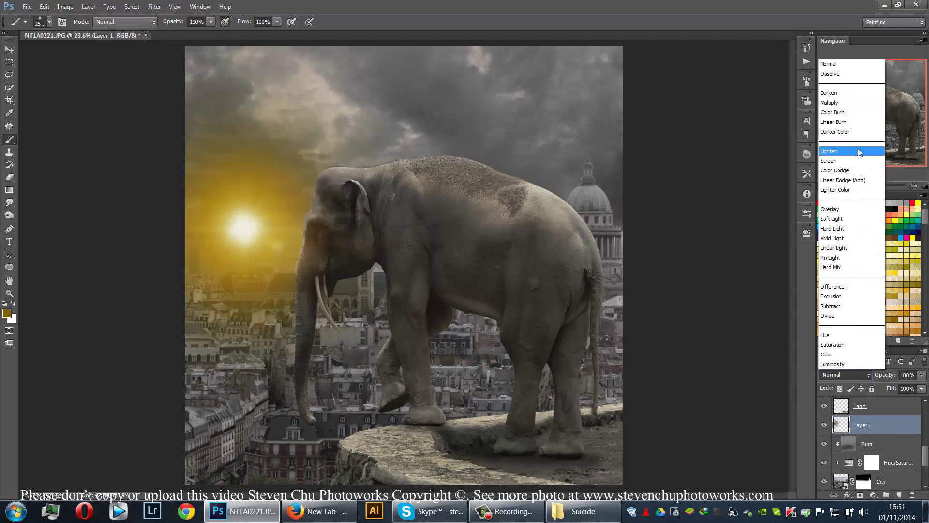
{"action": "left_click", "coordinate": [858, 160]}
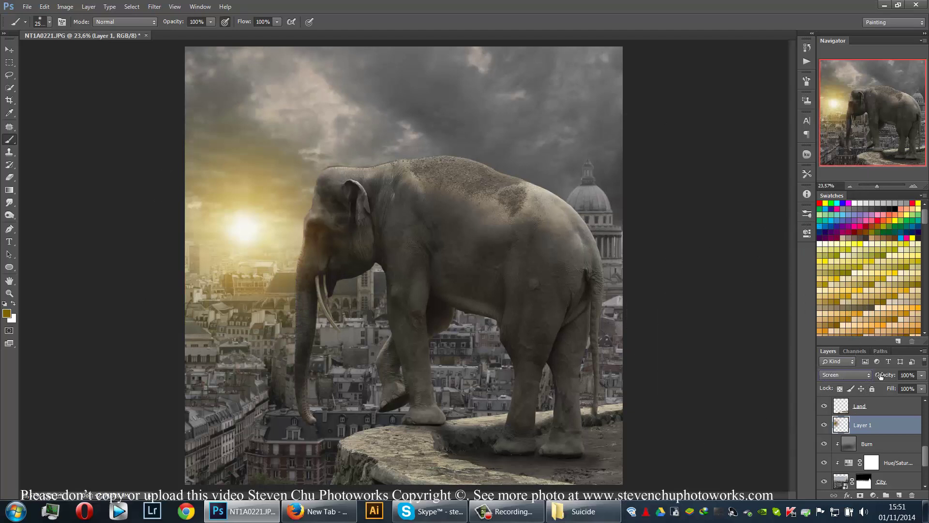
{"action": "left_click", "coordinate": [896, 386]}
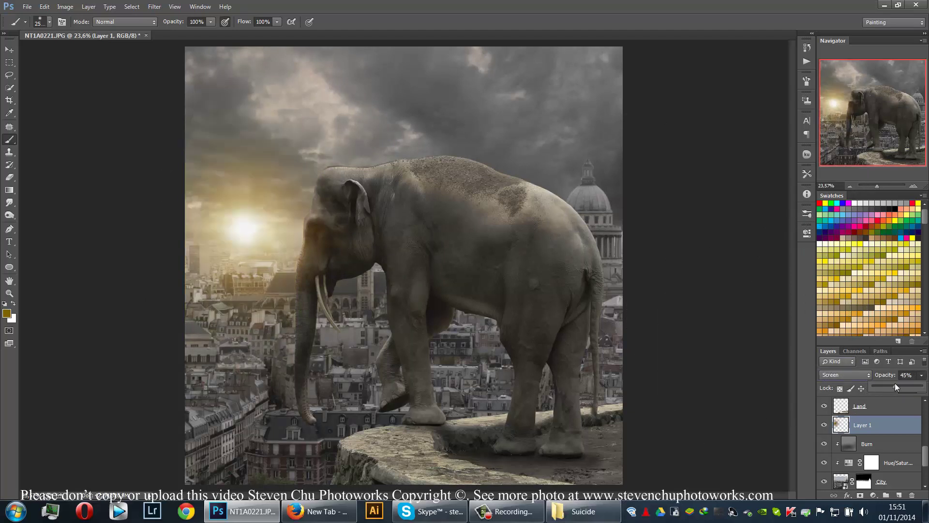
{"action": "left_click", "coordinate": [9, 50]}
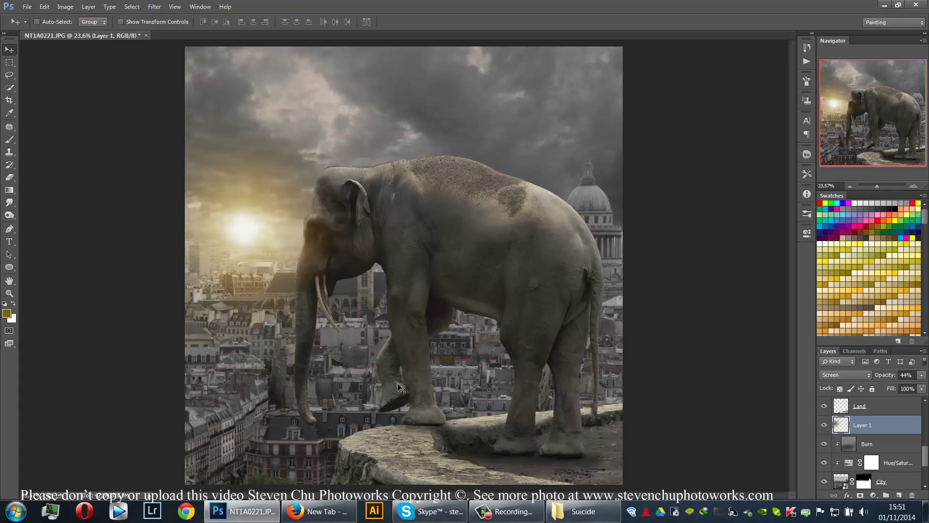
- Add a new layer clipped above the elephant's Burn layer and rename it Shadow
{"action": "scroll", "coordinate": [875, 437], "scroll_direction": "up", "scroll_amount": 5}
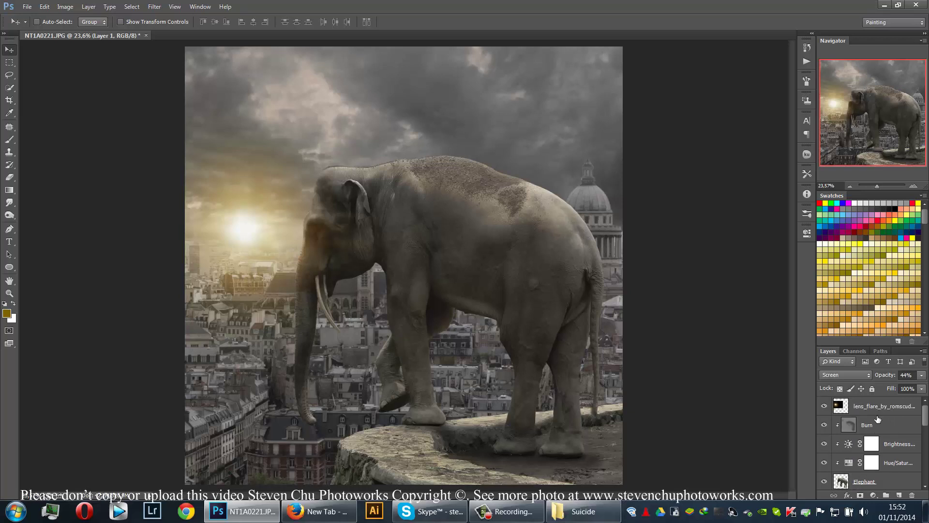
{"action": "left_click", "coordinate": [876, 422]}
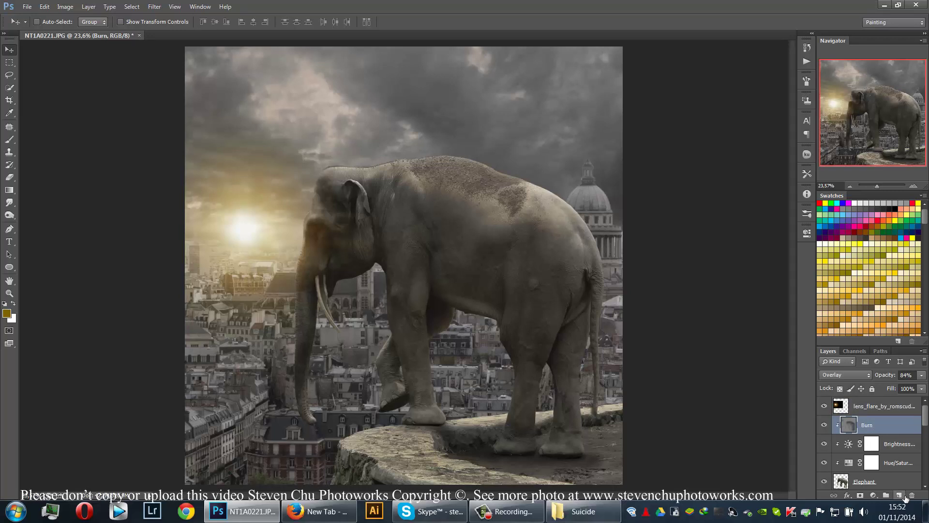
{"action": "left_click", "coordinate": [900, 495]}
{"action": "left_click", "coordinate": [882, 432], "text": "alt"}
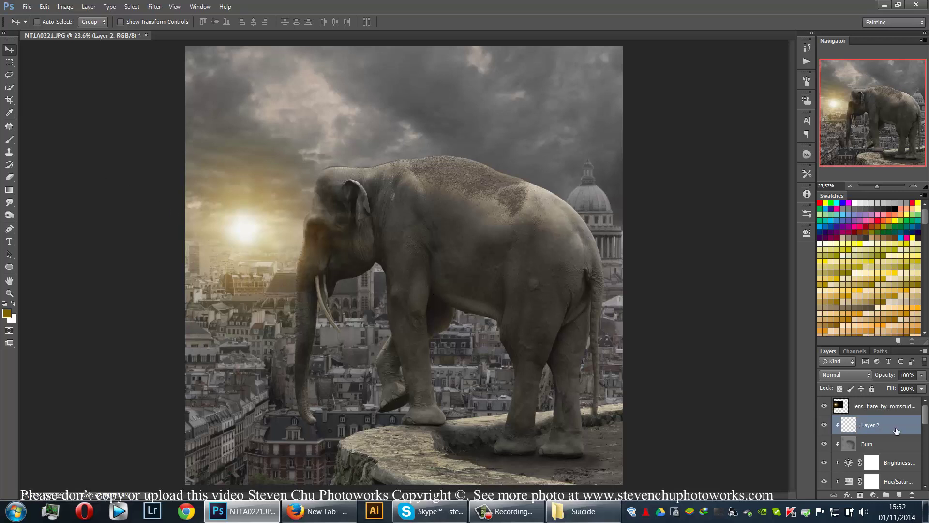
{"action": "double_click", "coordinate": [869, 426]}
{"action": "key", "text": "Return"}
- Paint soft black shading at 10% brush opacity across the elephant's flank, rump and hind legs on the Shadow layer
{"action": "left_click", "coordinate": [14, 142]}
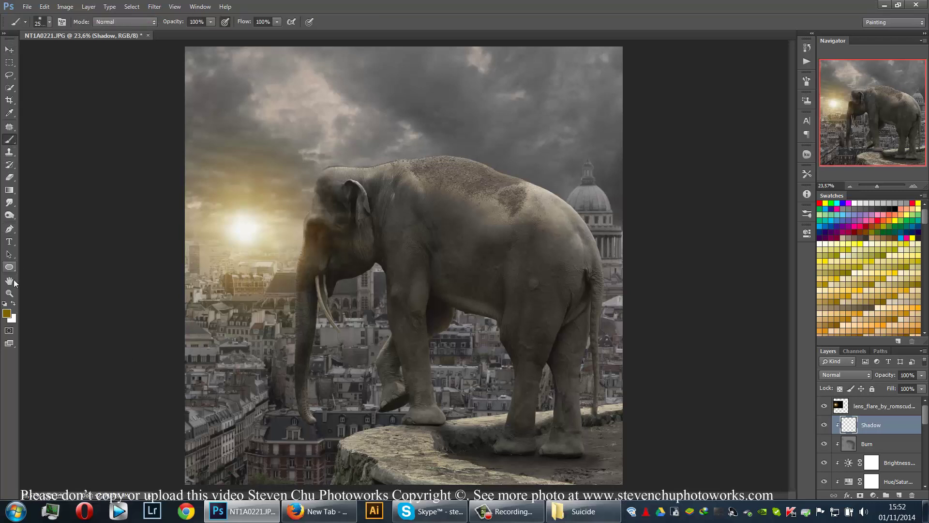
{"action": "left_click", "coordinate": [5, 303]}
{"action": "key", "text": "1"}
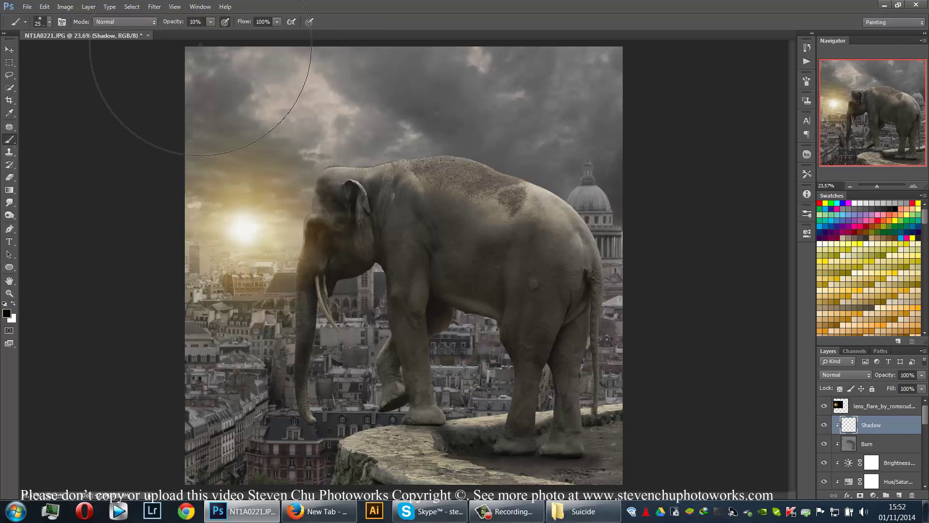
{"action": "key", "text": "["}
{"action": "key", "text": "["}
{"action": "key", "text": "["}
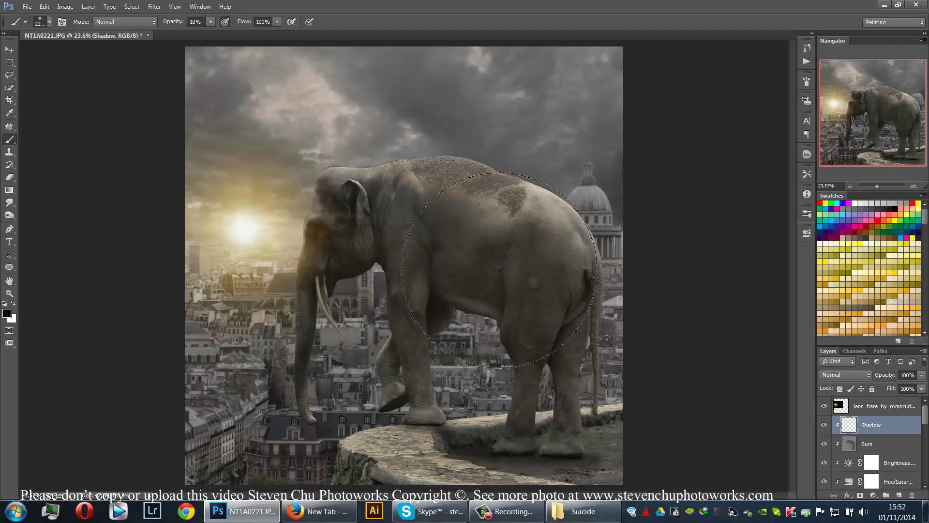
{"action": "left_click_drag", "start_coordinate": [440, 221], "coordinate": [560, 269]}
{"action": "key", "text": "["}
{"action": "key", "text": "["}
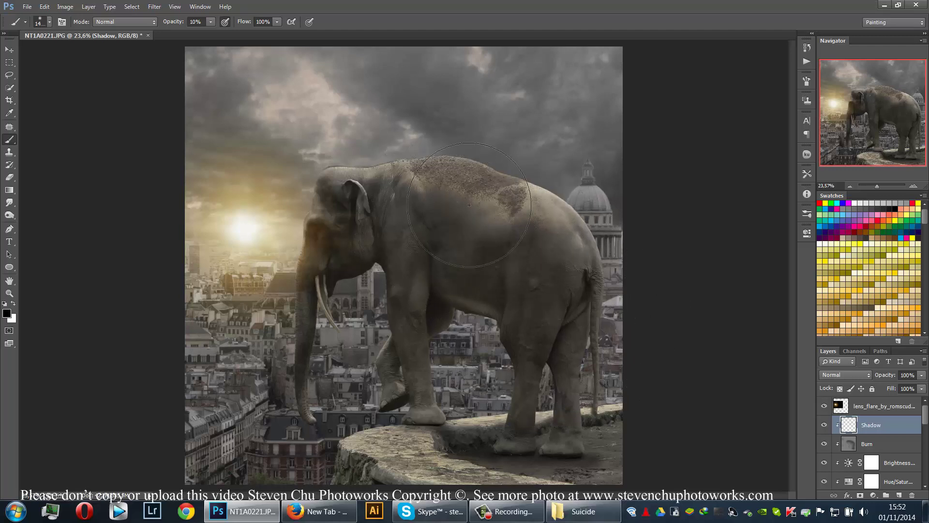
{"action": "mouse_move", "coordinate": [504, 206]}
{"action": "left_mouse_down"}
{"action": "mouse_move", "coordinate": [563, 280]}
{"action": "mouse_move", "coordinate": [492, 239]}
{"action": "mouse_move", "coordinate": [608, 448]}
{"action": "left_mouse_up"}
- Shade the elephant's shoulder, belly and legs with progressively smaller black brush strokes, down to 800 px
{"action": "key", "text": "["}
{"action": "key", "text": "["}
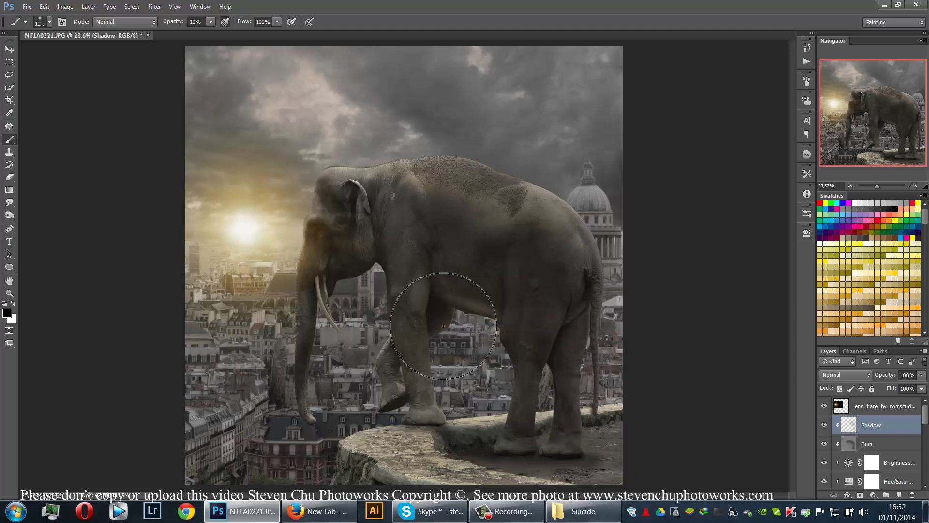
{"action": "mouse_move", "coordinate": [364, 211]}
{"action": "left_mouse_down"}
{"action": "mouse_move", "coordinate": [407, 204]}
{"action": "mouse_move", "coordinate": [436, 325]}
{"action": "left_mouse_up"}
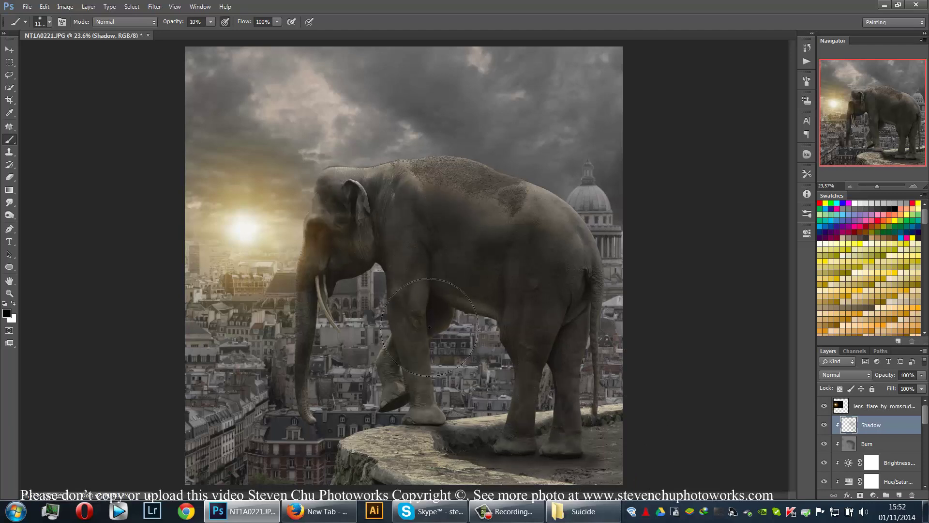
{"action": "key", "text": "["}
{"action": "key", "text": "["}
{"action": "key", "text": "["}
{"action": "key", "text": "["}
{"action": "key", "text": "["}
{"action": "key", "text": "bracketright"}
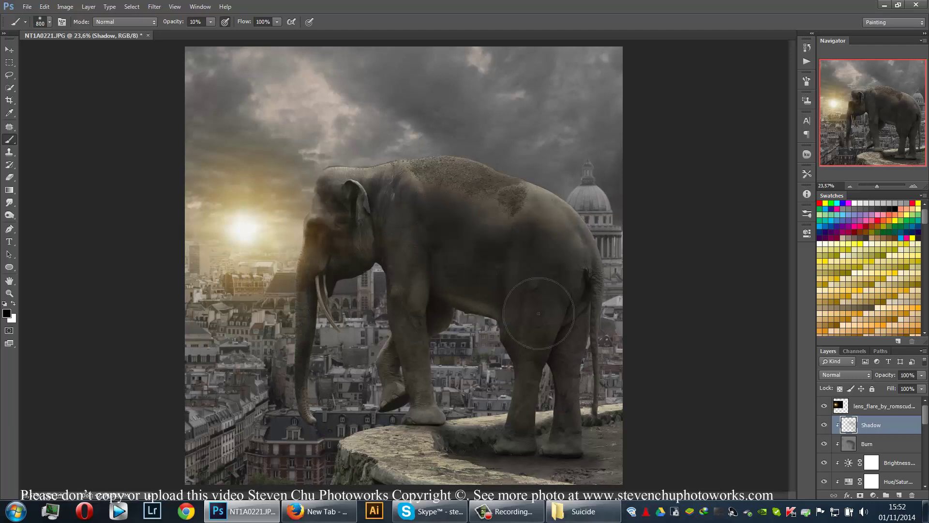
{"action": "left_click_drag", "start_coordinate": [415, 376], "coordinate": [422, 380]}
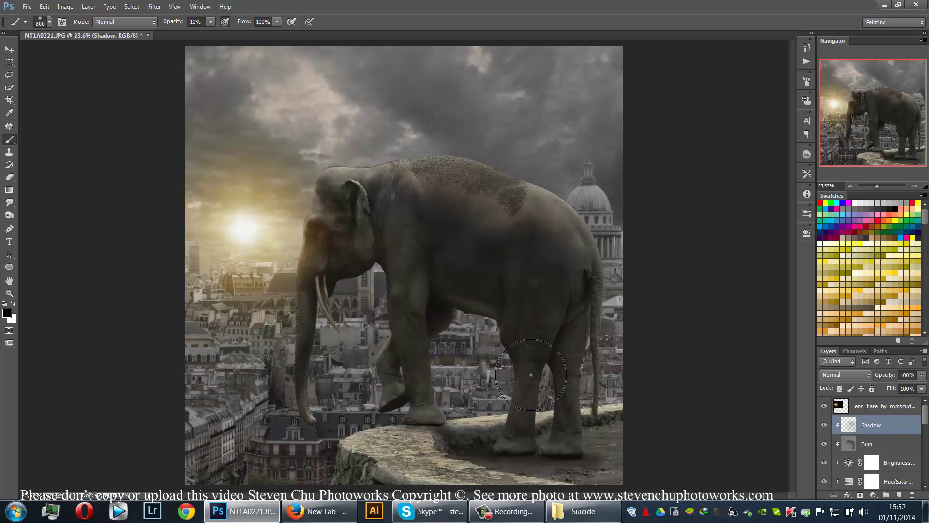
{"action": "left_click_drag", "start_coordinate": [541, 374], "coordinate": [563, 373]}
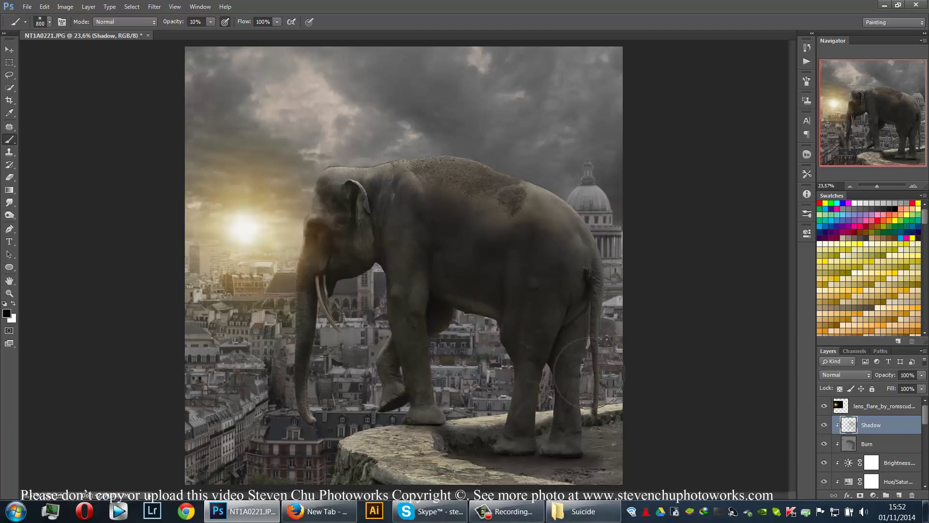
- Set the elephant's Shadow layer to Soft Light blending at 95% opacity
{"action": "left_click", "coordinate": [859, 374]}
{"action": "left_click", "coordinate": [841, 231]}
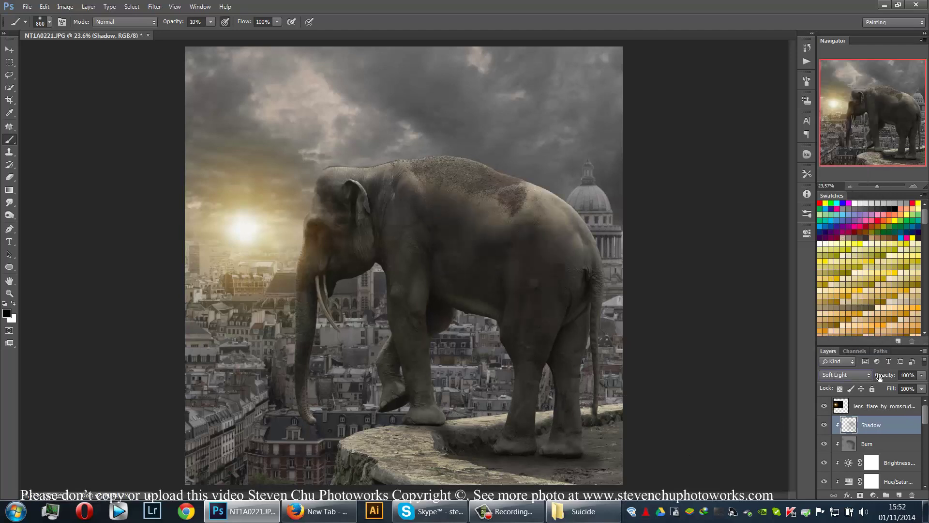
{"action": "left_click", "coordinate": [921, 375]}
{"action": "mouse_move", "coordinate": [922, 387]}
{"action": "left_mouse_down"}
{"action": "mouse_move", "coordinate": [901, 384]}
{"action": "mouse_move", "coordinate": [921, 385]}
{"action": "left_mouse_up"}
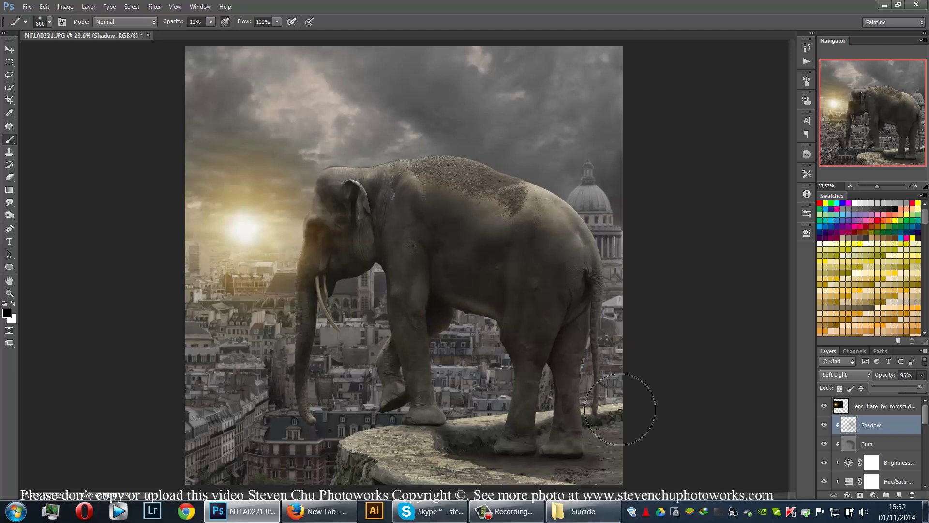
- Add a new clipped layer above the land's Burn layer and paint soft black shading over the rock ledge with a 700 px brush
{"action": "key", "text": "["}
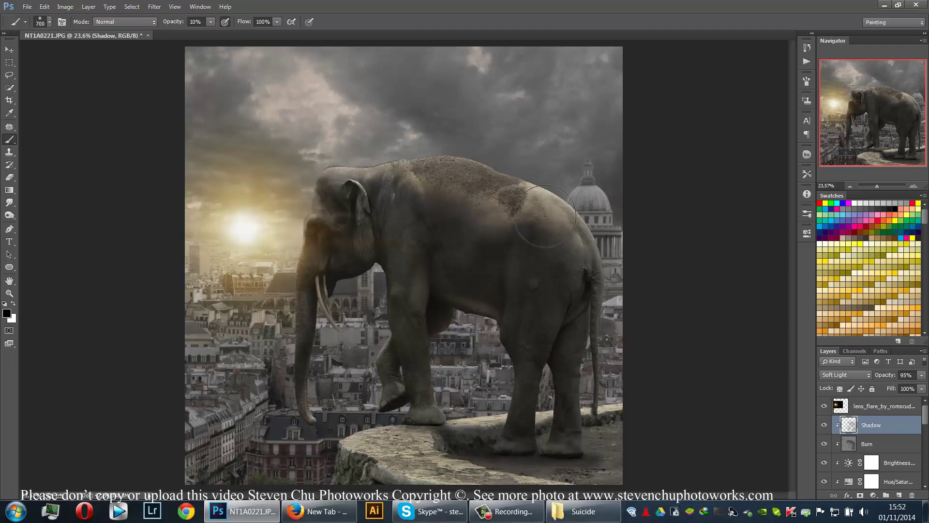
{"action": "scroll", "coordinate": [877, 445], "scroll_direction": "down", "scroll_amount": 5}
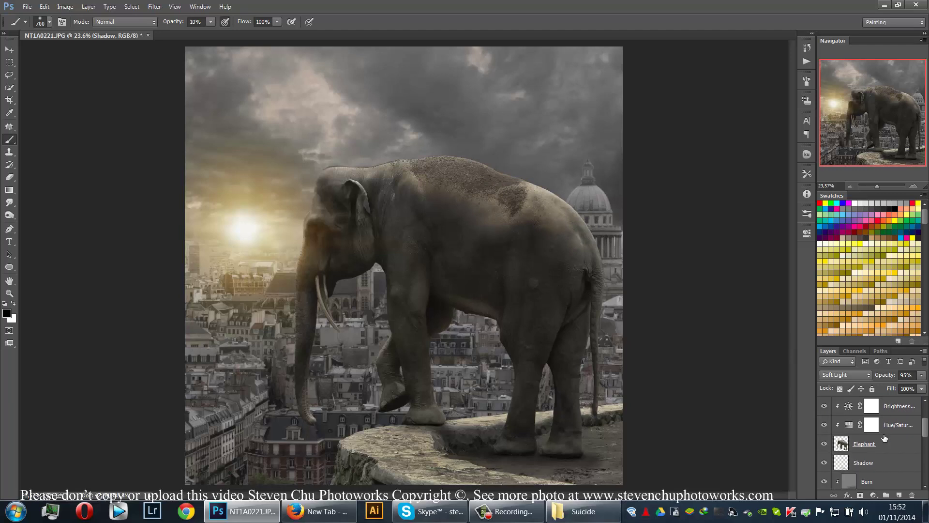
{"action": "left_click", "coordinate": [883, 445]}
{"action": "scroll", "coordinate": [880, 449], "scroll_direction": "down", "scroll_amount": 1}
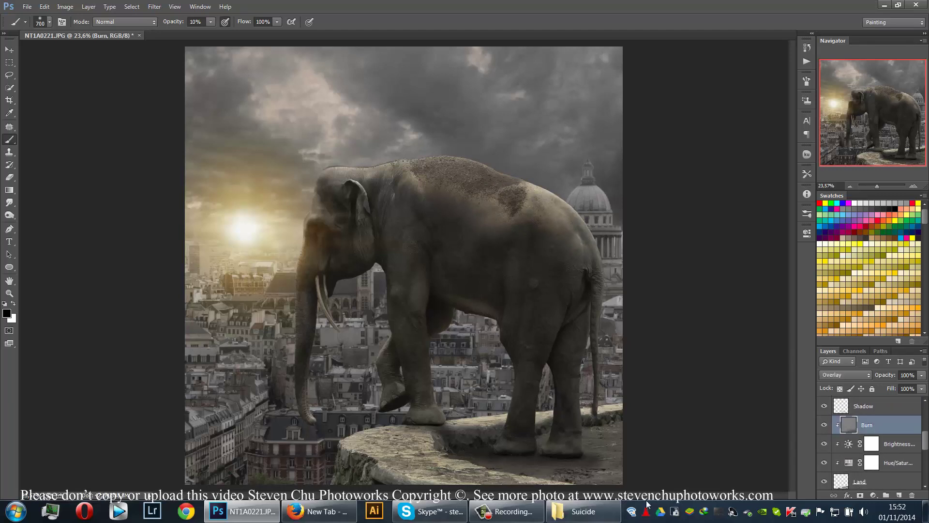
{"action": "left_click", "coordinate": [900, 495]}
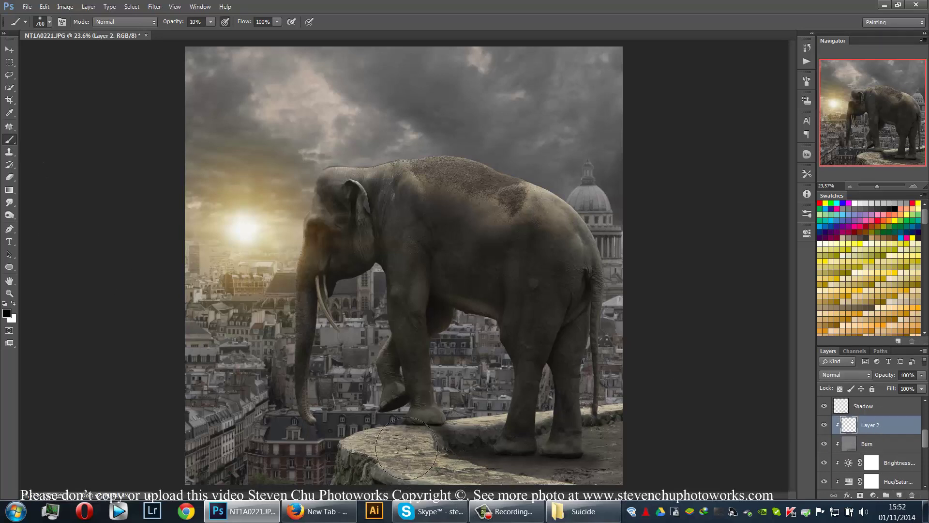
{"action": "mouse_move", "coordinate": [505, 468]}
{"action": "left_mouse_down"}
{"action": "mouse_move", "coordinate": [612, 477]}
{"action": "mouse_move", "coordinate": [595, 483]}
{"action": "mouse_move", "coordinate": [631, 426]}
{"action": "mouse_move", "coordinate": [610, 440]}
{"action": "mouse_move", "coordinate": [398, 462]}
{"action": "mouse_move", "coordinate": [571, 424]}
{"action": "mouse_move", "coordinate": [482, 434]}
{"action": "mouse_move", "coordinate": [597, 422]}
{"action": "mouse_move", "coordinate": [434, 447]}
{"action": "mouse_move", "coordinate": [433, 456]}
{"action": "mouse_move", "coordinate": [574, 470]}
{"action": "mouse_move", "coordinate": [453, 472]}
{"action": "mouse_move", "coordinate": [642, 480]}
{"action": "left_mouse_up"}
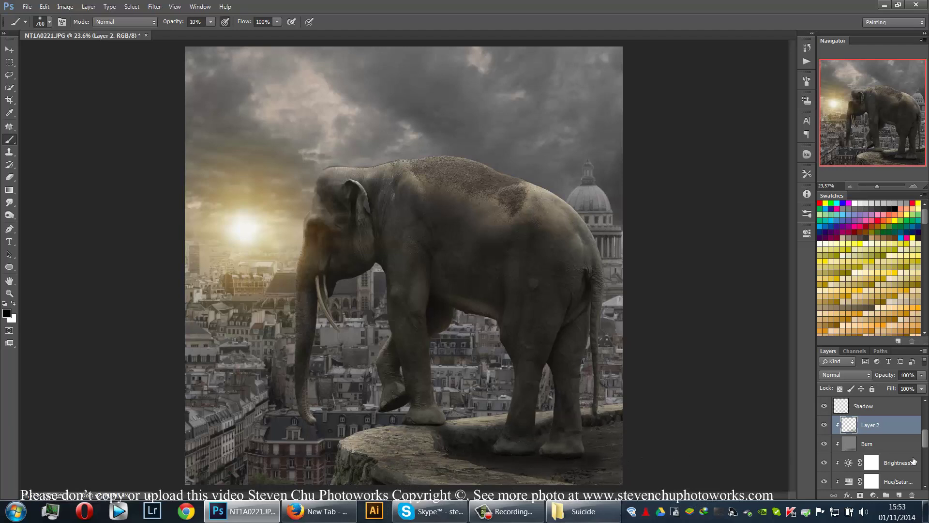
- Set the rock ledge's new shading layer to Soft Light blending and compare the image with and without it
{"action": "left_click", "coordinate": [862, 379]}
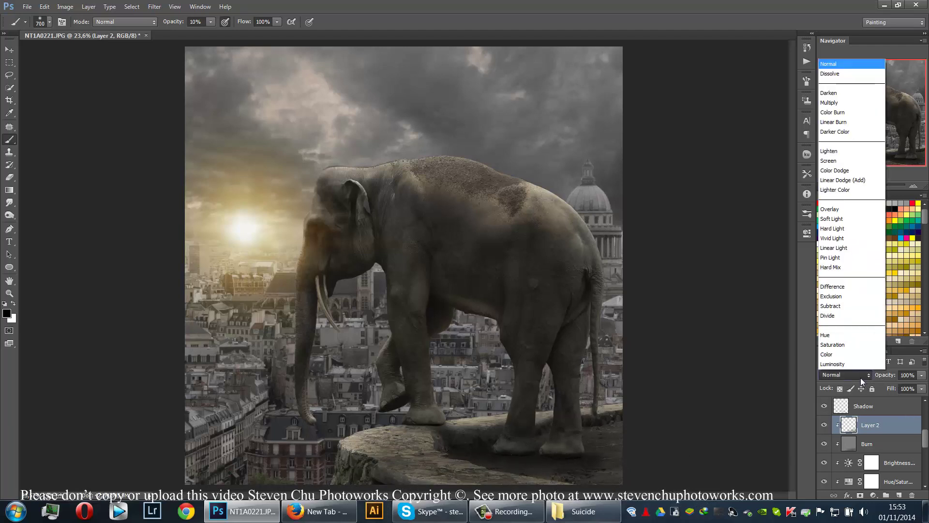
{"action": "left_click", "coordinate": [864, 219]}
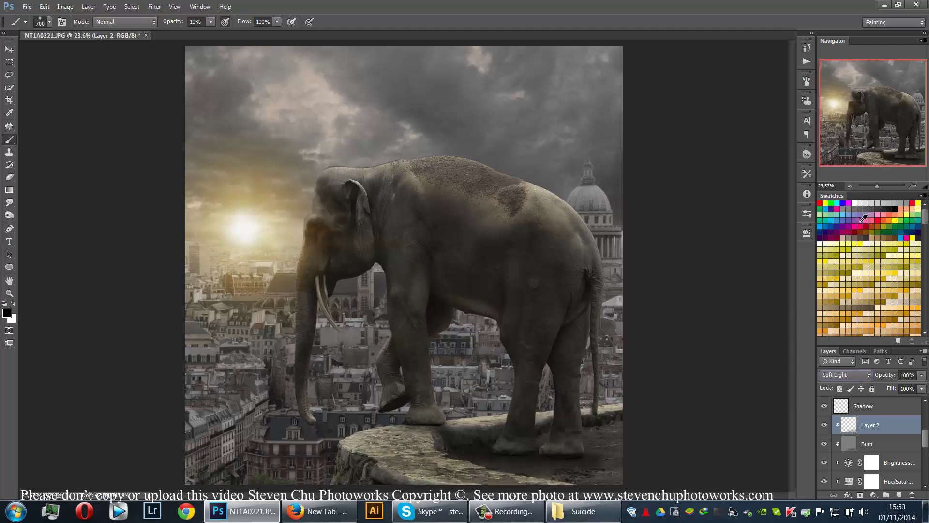
{"action": "left_click", "coordinate": [825, 425]}
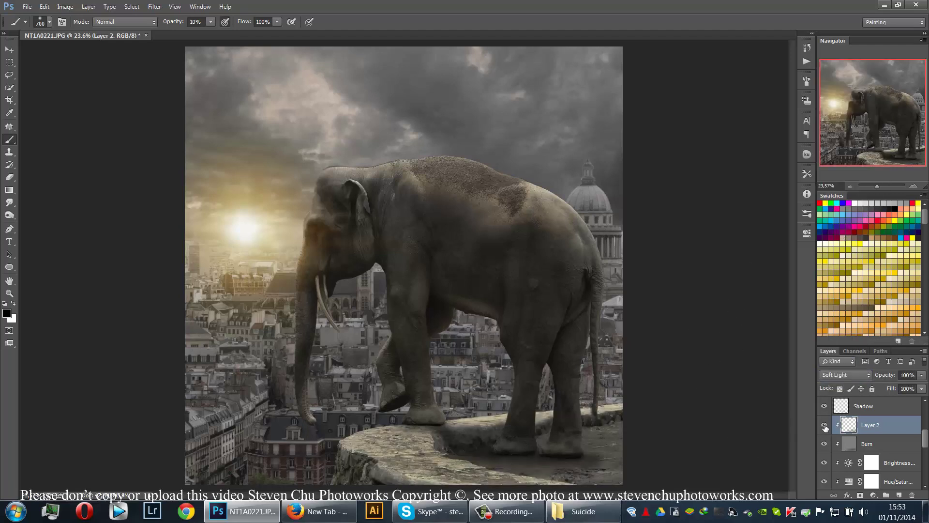
{"action": "left_click", "coordinate": [825, 425]}
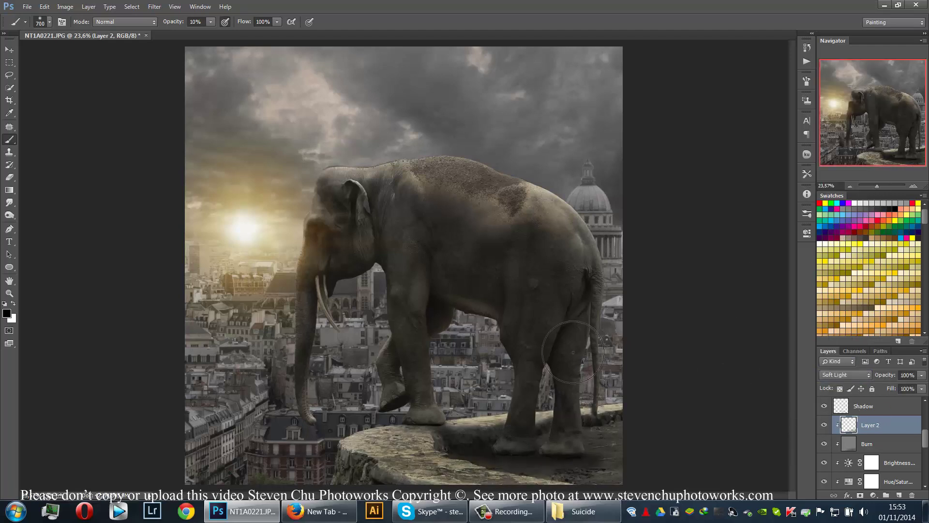
- Add a new clipped layer above the city's Burn layer and darken the lower buildings with large, soft black brush strokes at 10% opacity
{"action": "left_click", "coordinate": [882, 412]}
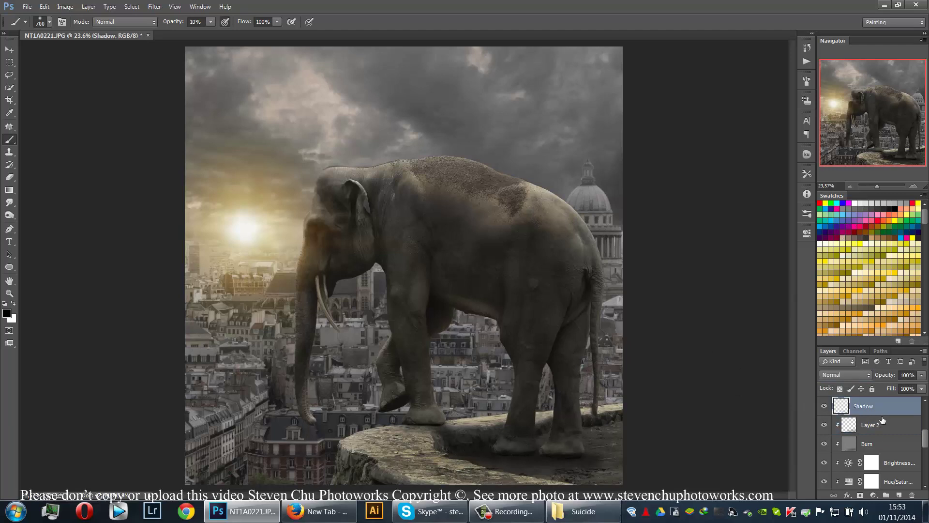
{"action": "left_click", "coordinate": [896, 458]}
{"action": "left_click_drag", "start_coordinate": [925, 445], "coordinate": [902, 460]}
{"action": "left_click", "coordinate": [899, 452]}
{"action": "left_click", "coordinate": [900, 495]}
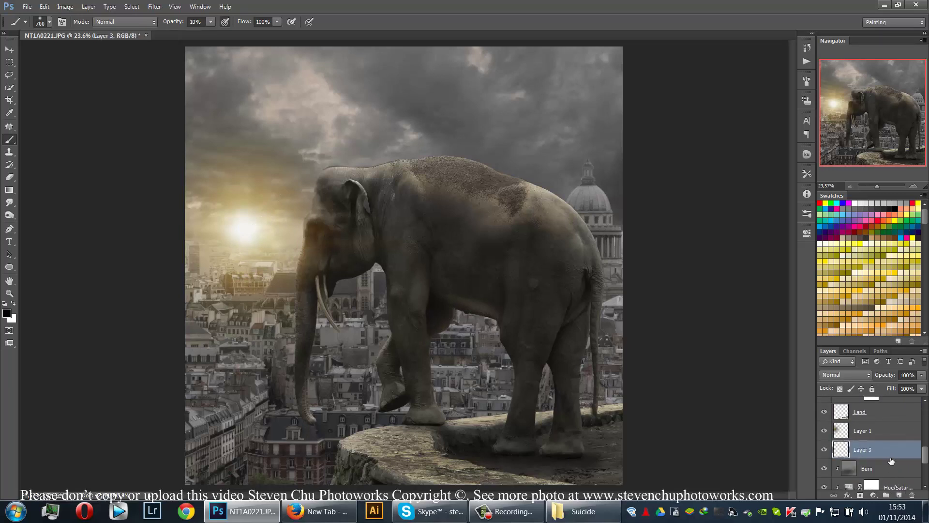
{"action": "left_click", "coordinate": [886, 457], "text": "alt"}
{"action": "key", "text": "bracketright"}
{"action": "key", "text": "bracketright"}
{"action": "key", "text": "bracketright"}
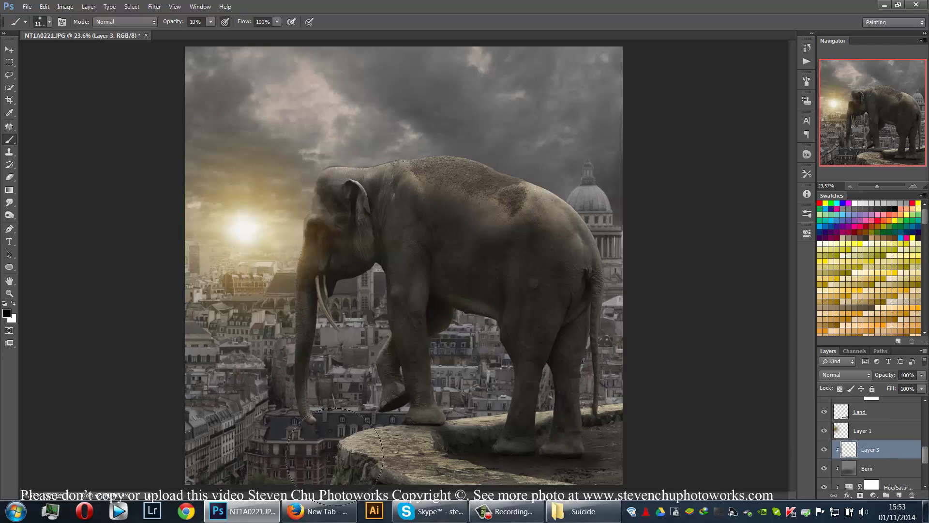
{"action": "key", "text": "bracketright"}
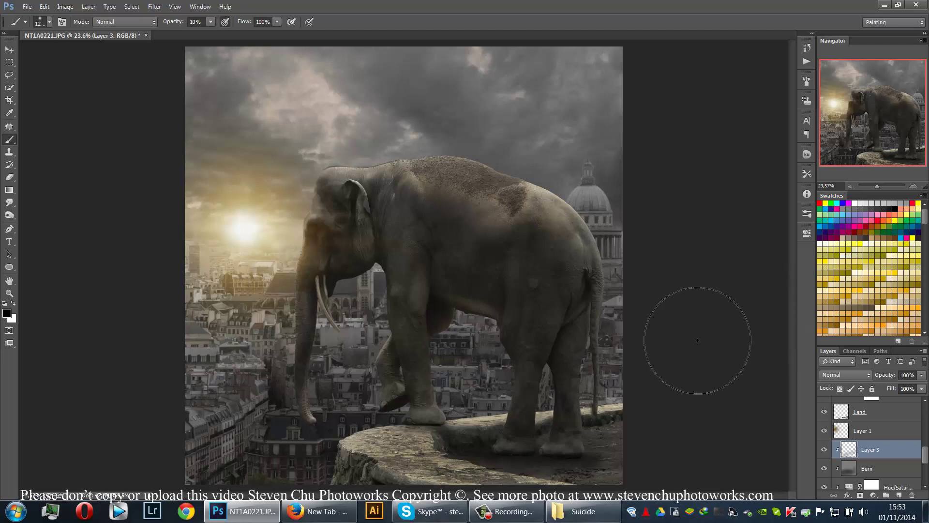
- Reduce the opacity of the elephant's Burn layer to 71%
{"action": "scroll", "coordinate": [902, 430], "scroll_direction": "up", "scroll_amount": 5}
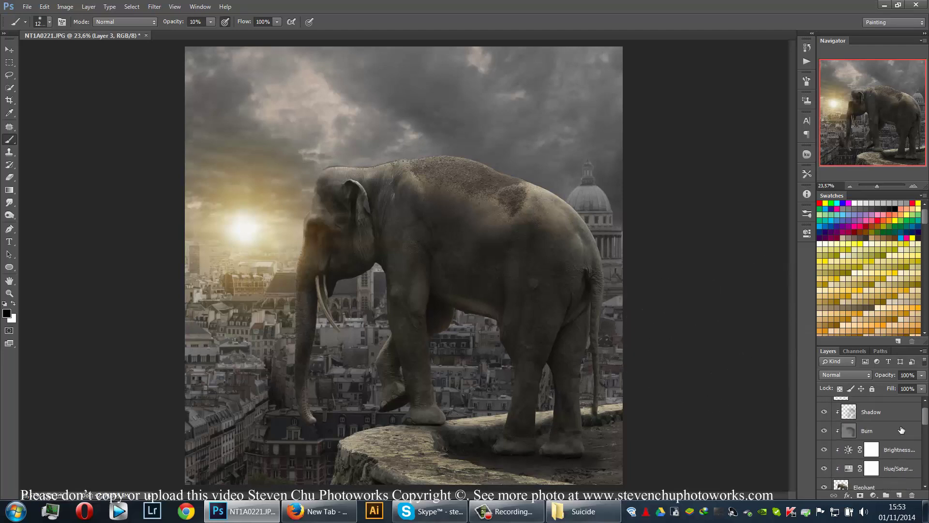
{"action": "left_click", "coordinate": [886, 444]}
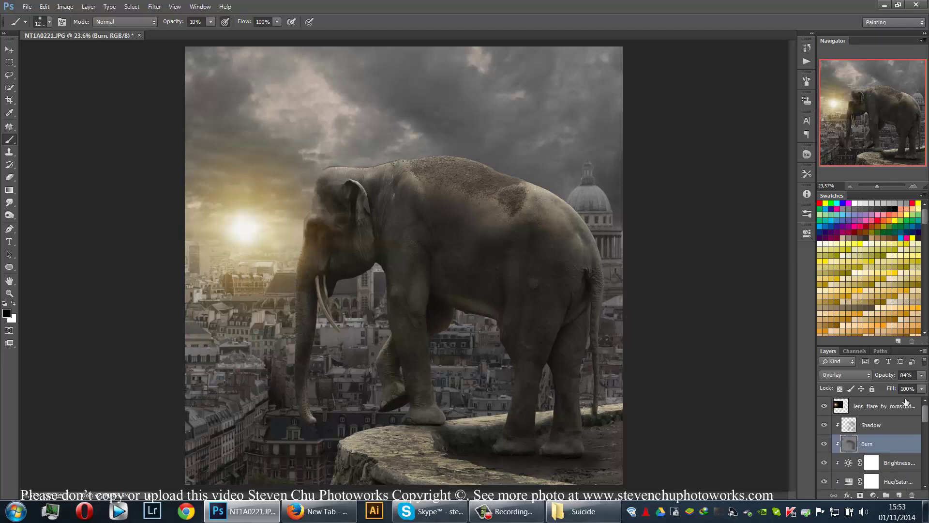
{"action": "left_click", "coordinate": [922, 375]}
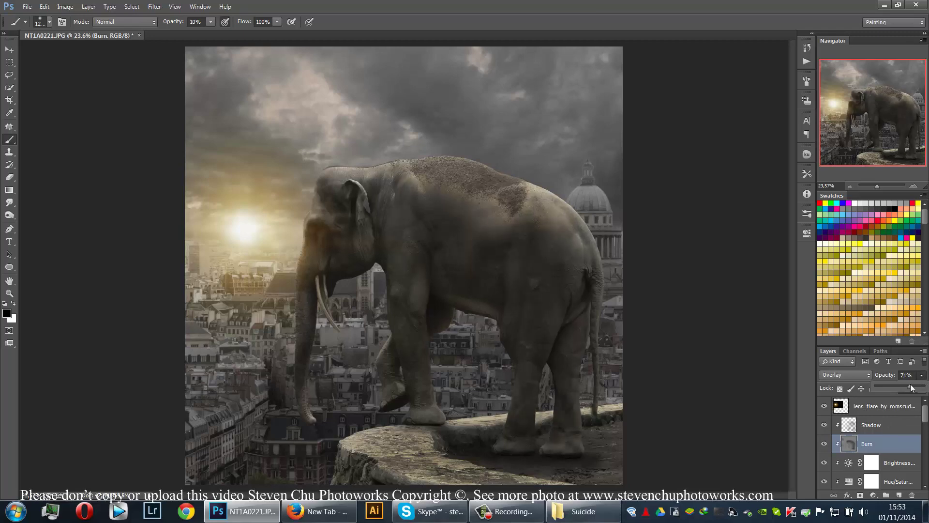
{"action": "key", "text": "v"}
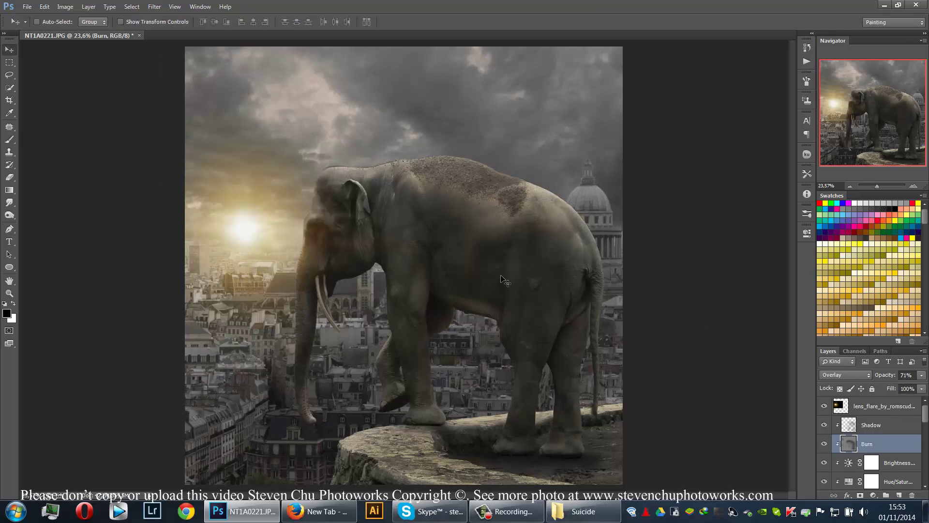
- Add a new clipped layer above the elephant's Shadow layer and choose a dark golden-yellow foreground colour
{"action": "key", "text": "ctrl+plus"}
{"action": "key", "text": "ctrl+plus"}
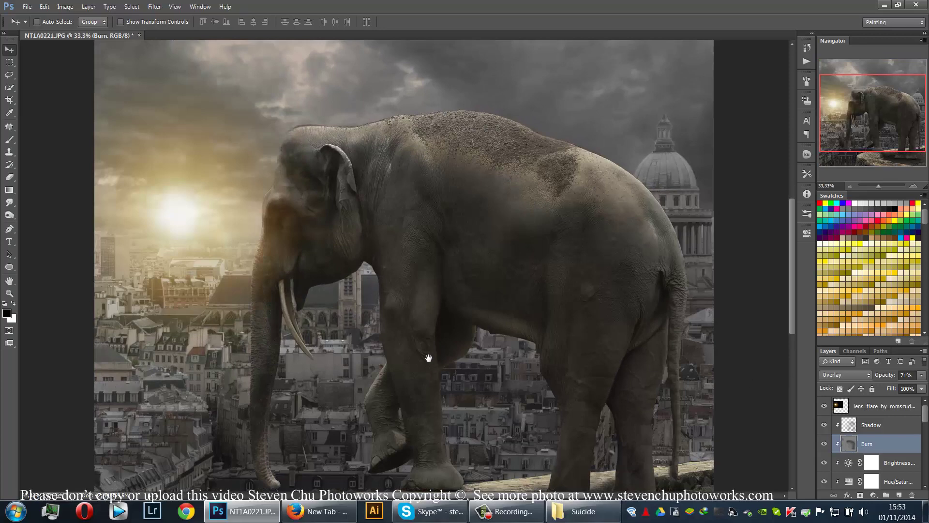
{"action": "left_click_drag", "start_coordinate": [428, 359], "coordinate": [476, 295]}
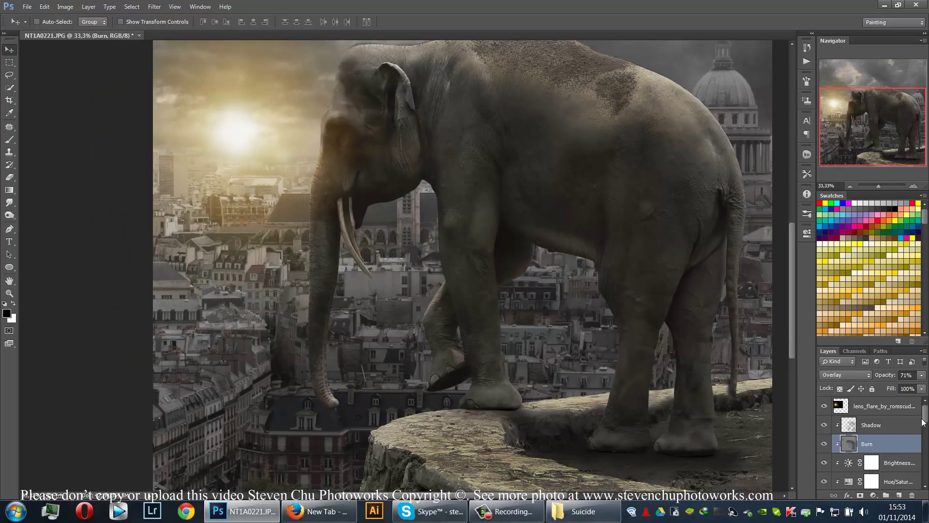
{"action": "left_click", "coordinate": [884, 427]}
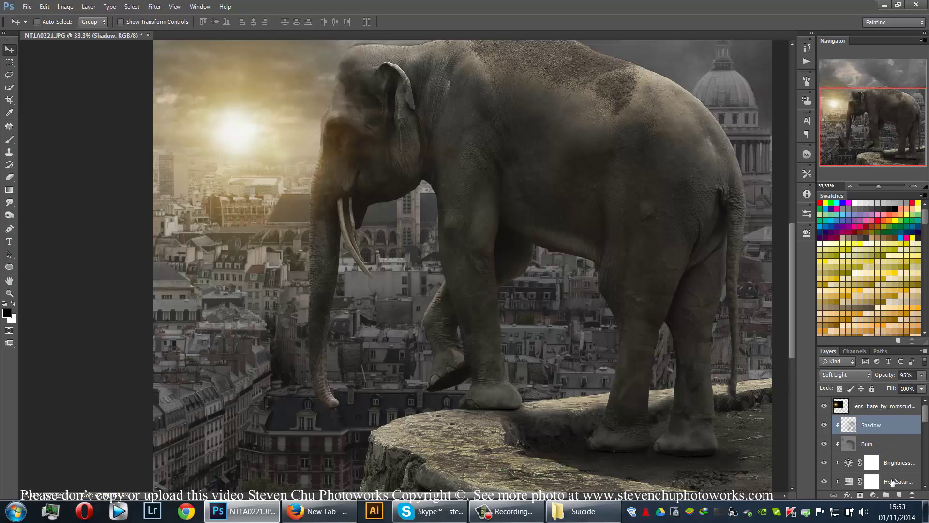
{"action": "left_click", "coordinate": [900, 496]}
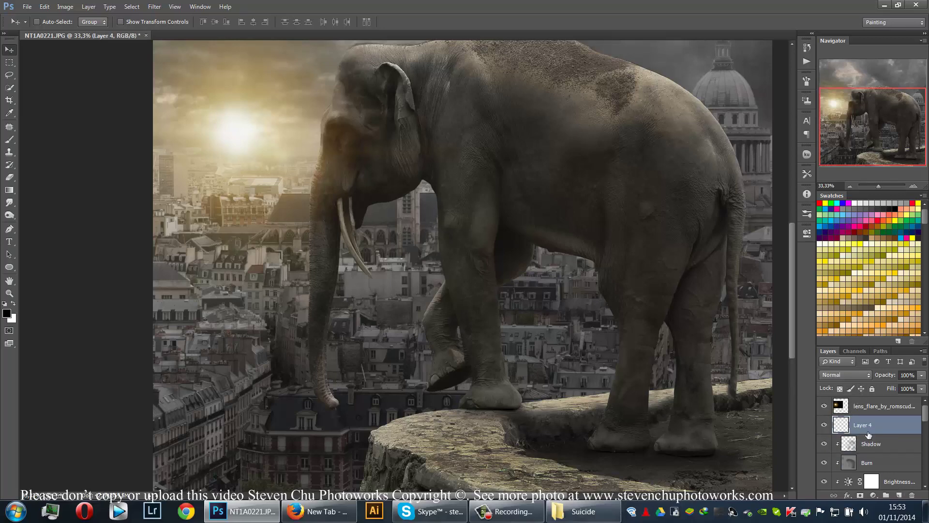
{"action": "left_click", "coordinate": [867, 431], "text": "alt"}
{"action": "left_click", "coordinate": [842, 300]}
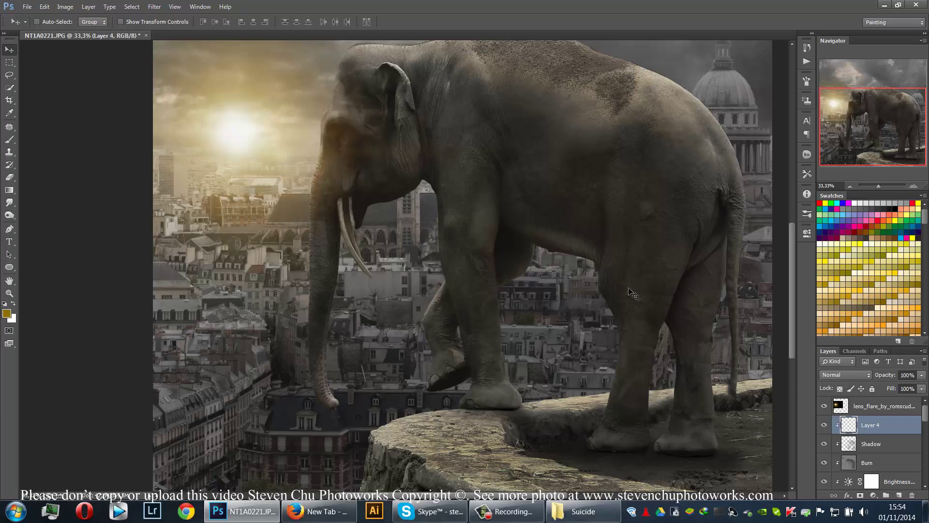
- Paint golden light along the elephant's back, head and trunk with a large soft brush at 100% opacity
{"action": "left_click", "coordinate": [9, 139]}
{"action": "scroll", "coordinate": [265, 194], "scroll_direction": "up", "scroll_amount": 2}
{"action": "scroll", "coordinate": [265, 193], "scroll_direction": "up", "scroll_amount": 5}
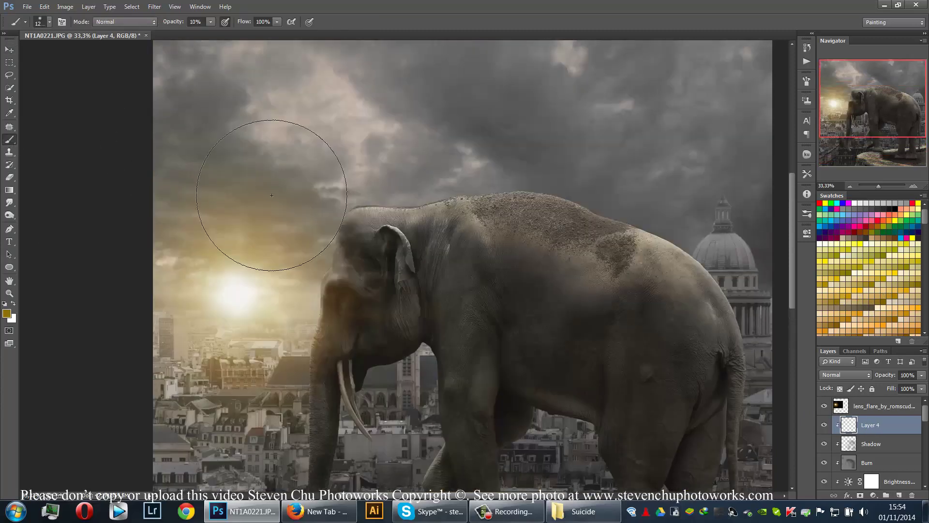
{"action": "left_click", "coordinate": [211, 22]}
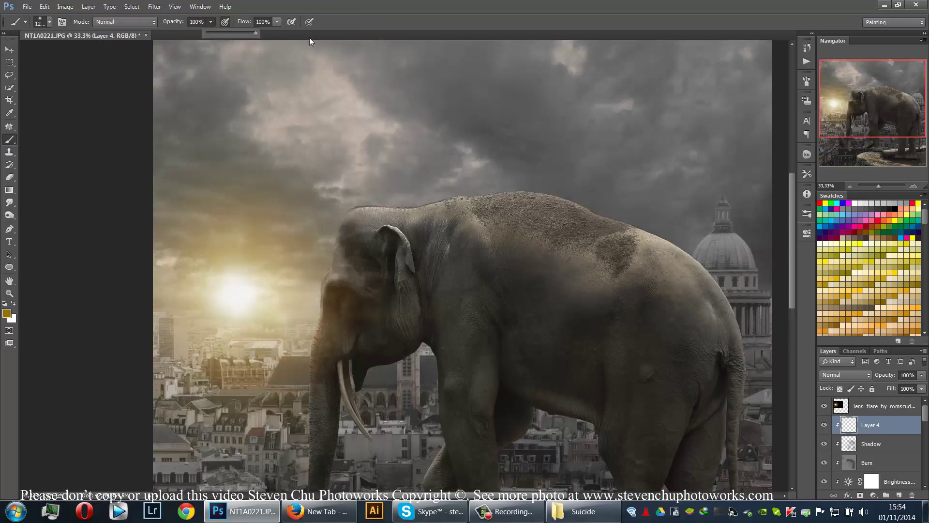
{"action": "left_click", "coordinate": [377, 134]}
{"action": "mouse_move", "coordinate": [381, 129]}
{"action": "left_mouse_down"}
{"action": "mouse_move", "coordinate": [535, 114]}
{"action": "mouse_move", "coordinate": [683, 136]}
{"action": "mouse_move", "coordinate": [529, 116]}
{"action": "left_mouse_up"}
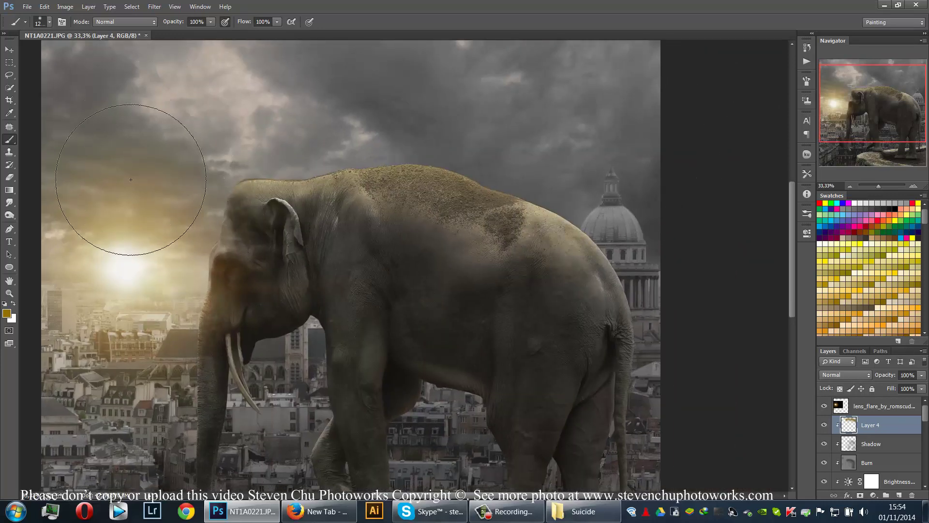
{"action": "left_click_drag", "start_coordinate": [198, 191], "coordinate": [340, 15]}
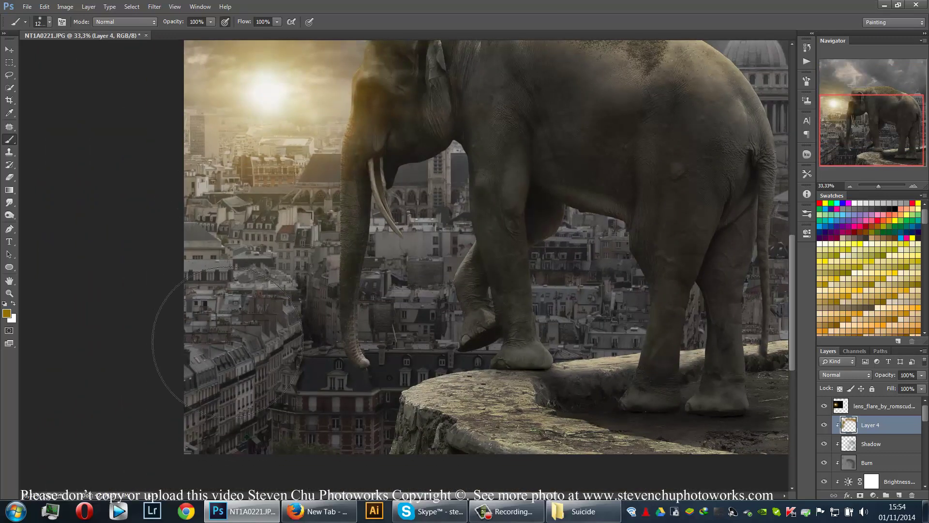
{"action": "left_click_drag", "start_coordinate": [225, 283], "coordinate": [221, 365]}
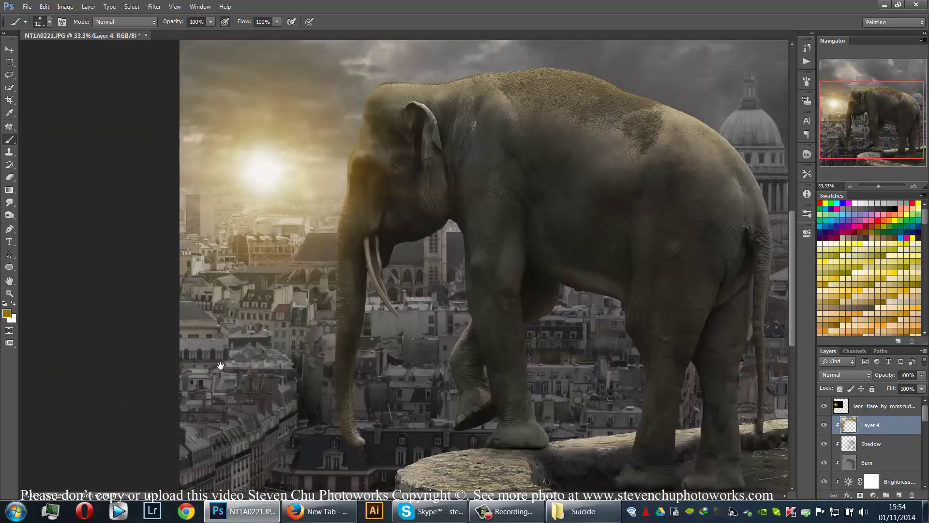
- Try Soft Light on the golden light layer, then set its blending mode to Color Dodge
{"action": "left_click", "coordinate": [870, 377]}
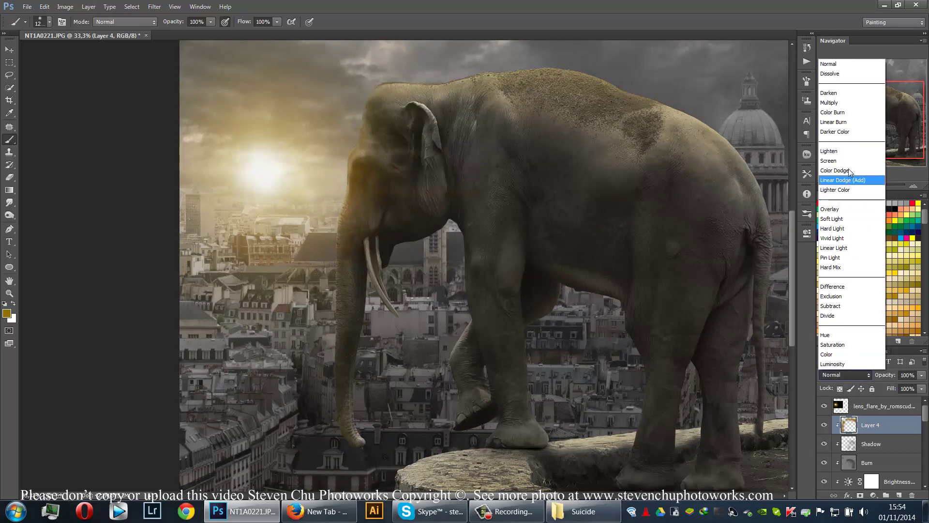
{"action": "left_click", "coordinate": [843, 219]}
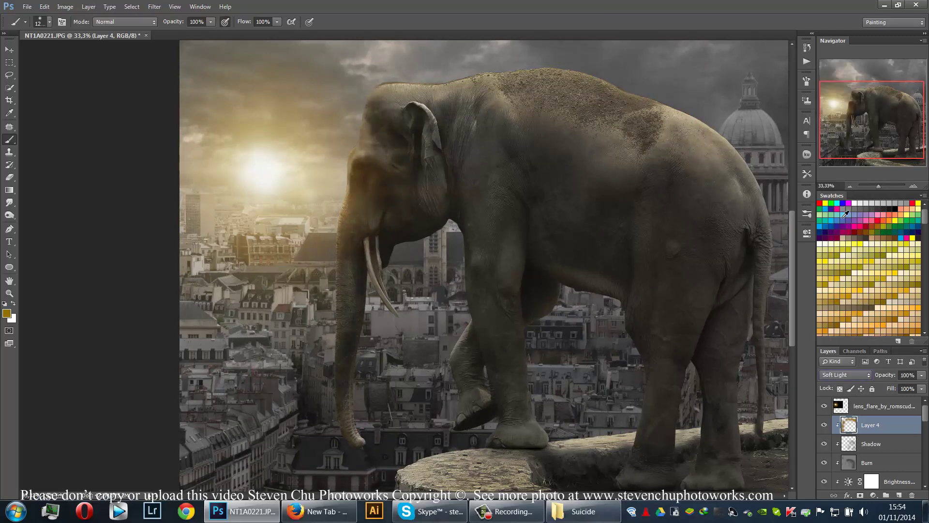
{"action": "left_click", "coordinate": [852, 375]}
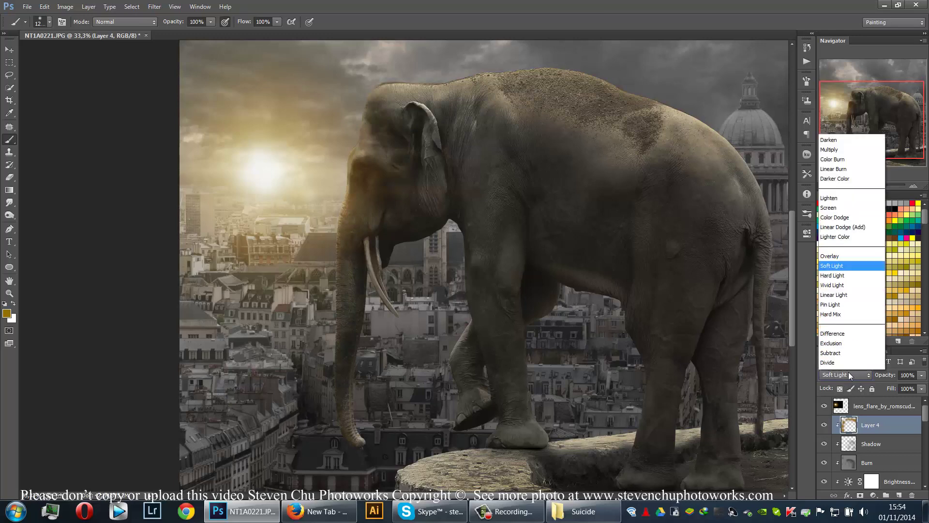
{"action": "left_click", "coordinate": [851, 178]}
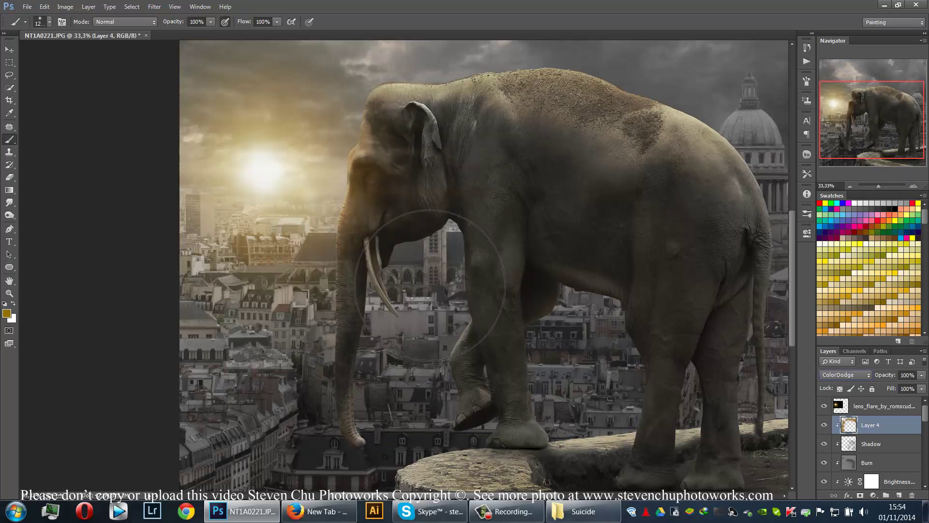
- Paint golden rim light along the trunk, belly and leg edges with progressively smaller brushes, from 800 px down to about 300 px
{"action": "key", "text": "bracketleft"}
{"action": "key", "text": "bracketleft"}
{"action": "key", "text": "bracketleft"}
{"action": "key", "text": "bracketleft"}
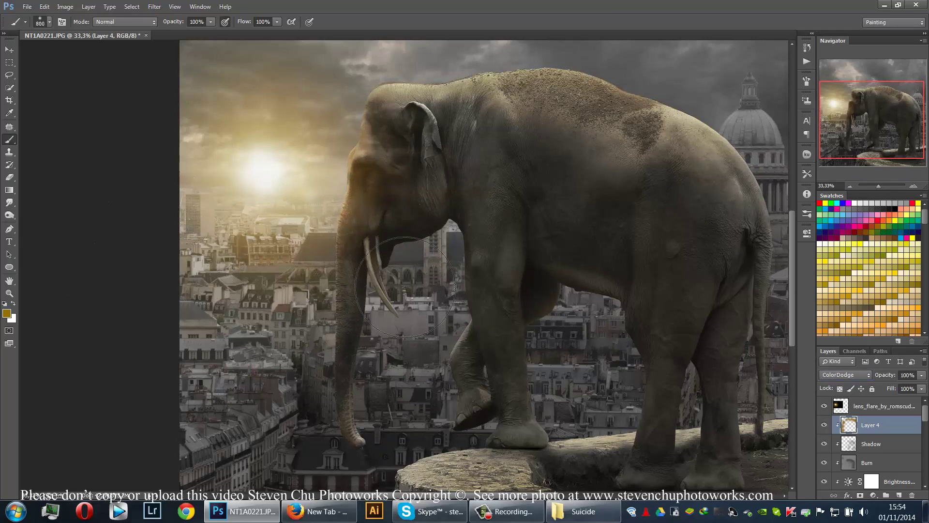
{"action": "key", "text": "bracketleft"}
{"action": "key", "text": "bracketleft"}
{"action": "key", "text": "bracketleft"}
{"action": "key", "text": "bracketright"}
{"action": "key", "text": "bracketleft"}
{"action": "key", "text": "bracketleft"}
{"action": "key", "text": "bracketleft"}
{"action": "key", "text": "bracketleft"}
{"action": "key", "text": "bracketright"}
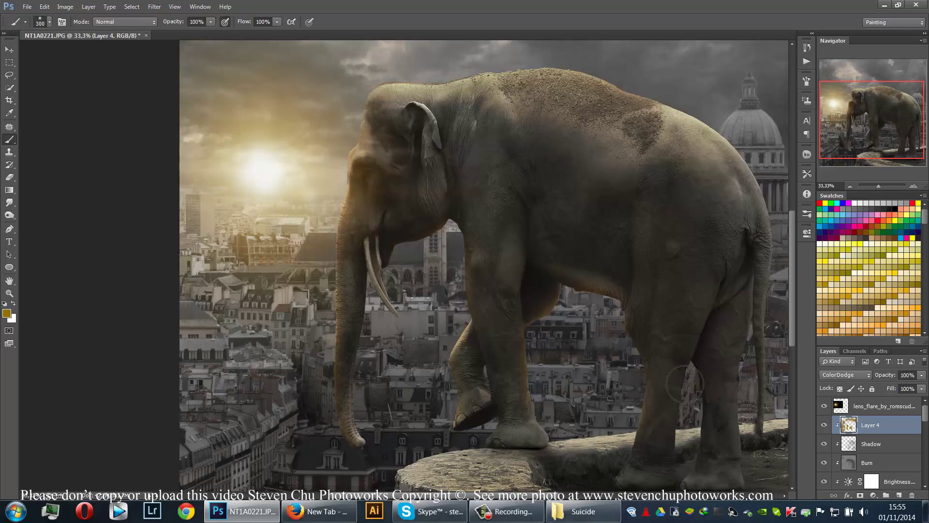
- Soften the eraser, enlarge it to 200 px and erase excess golden light around the elephant's hind legs
{"action": "left_click", "coordinate": [10, 177]}
{"action": "right_click", "coordinate": [595, 244]}
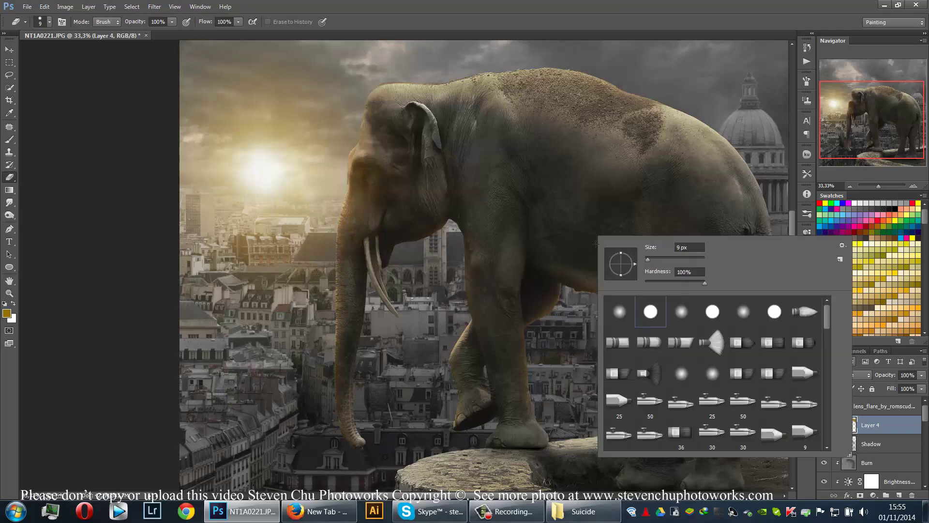
{"action": "left_click", "coordinate": [653, 281]}
{"action": "left_click", "coordinate": [674, 257]}
{"action": "left_click", "coordinate": [612, 6]}
{"action": "key", "text": "bracketright"}
{"action": "key", "text": "bracketright"}
{"action": "key", "text": "bracketright"}
{"action": "key", "text": "bracketright"}
{"action": "key", "text": "bracketright"}
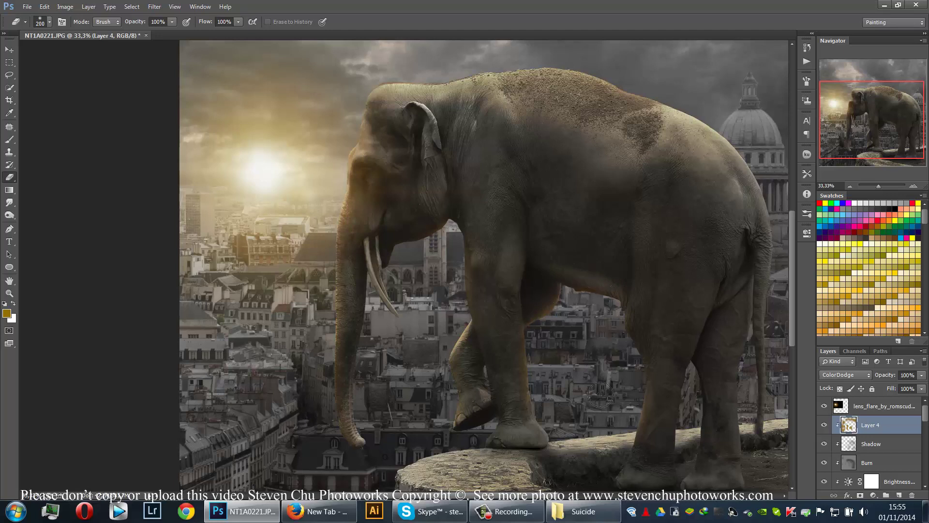
- Touch up the golden rim light on the hind legs with a 125 px brush and the 200 px eraser, and check the whole composition
{"action": "left_click", "coordinate": [9, 140]}
{"action": "key", "text": "bracketleft"}
{"action": "key", "text": "bracketleft"}
{"action": "key", "text": "bracketleft"}
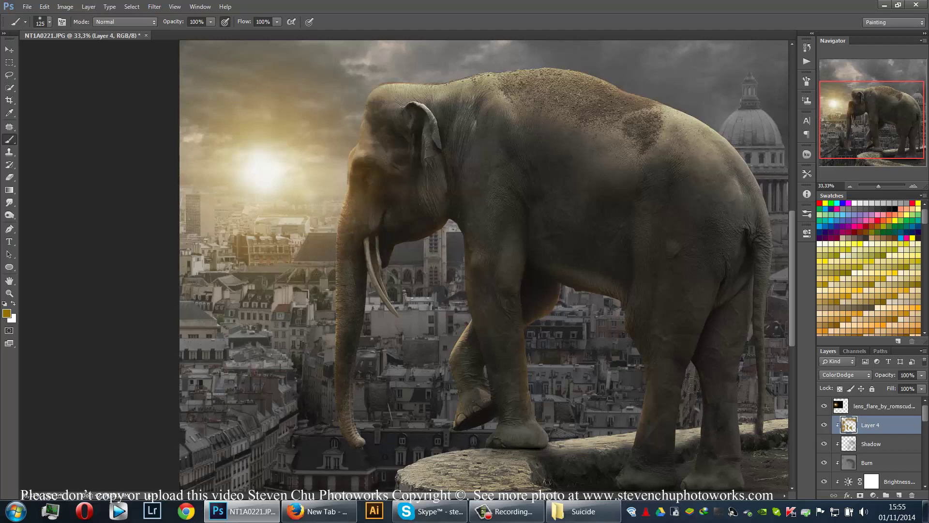
{"action": "key", "text": "e"}
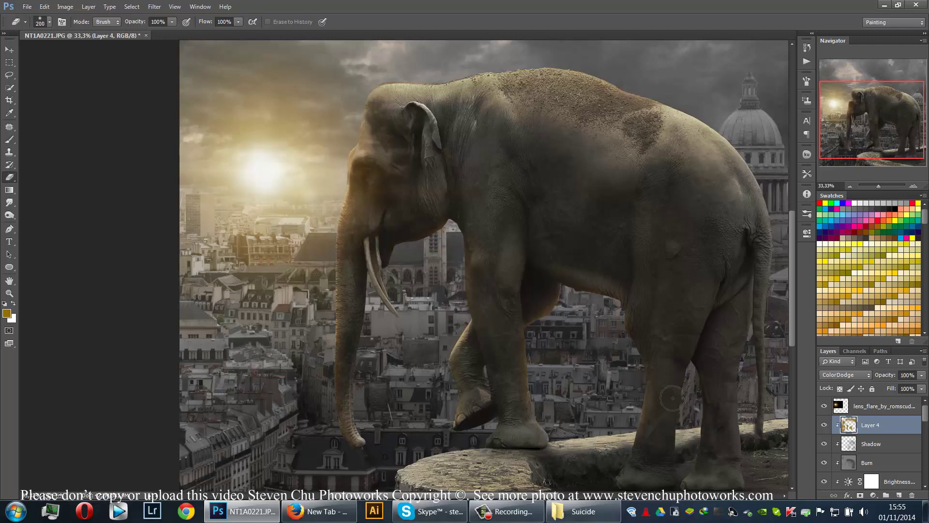
{"action": "key", "text": "b"}
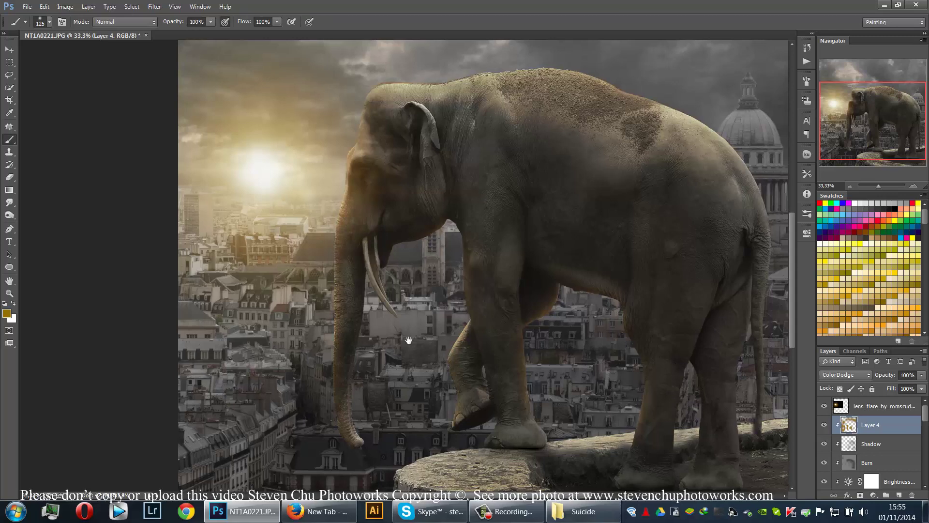
{"action": "left_click_drag", "start_coordinate": [615, 368], "coordinate": [374, 339]}
{"action": "left_click_drag", "start_coordinate": [234, 328], "coordinate": [414, 312]}
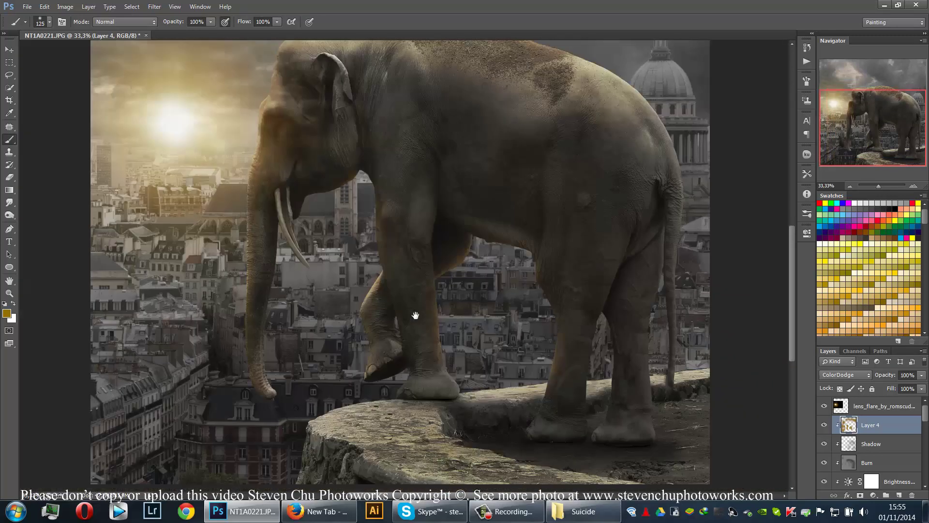
{"action": "scroll", "coordinate": [374, 318], "scroll_direction": "down", "scroll_amount": 2}
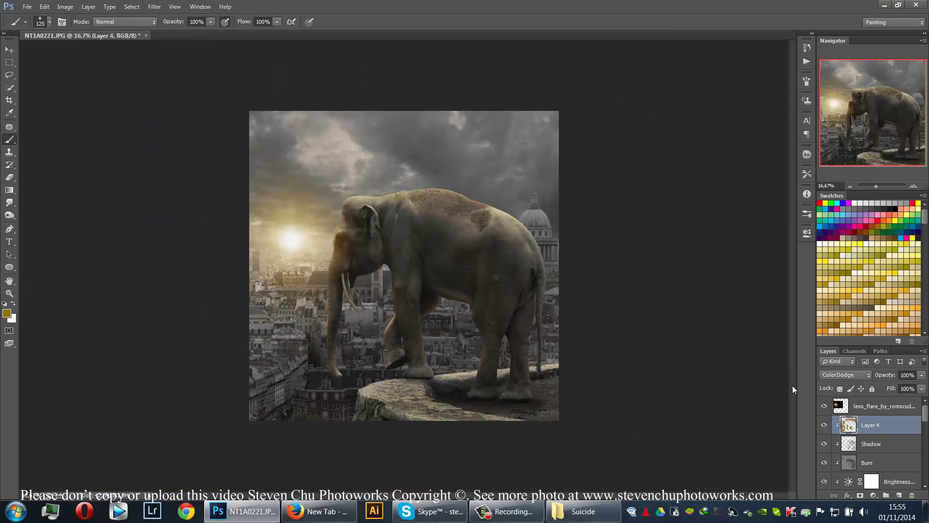
- Lower the golden Color Dodge layer's opacity to 60% and rename the layer Light
{"action": "left_click", "coordinate": [921, 376]}
{"action": "left_click", "coordinate": [879, 450]}
{"action": "double_click", "coordinate": [867, 426]}
{"action": "type", "text": "Light"}
{"action": "key", "text": "Return"}
{"action": "scroll", "coordinate": [862, 452], "scroll_direction": "down", "scroll_amount": 2}
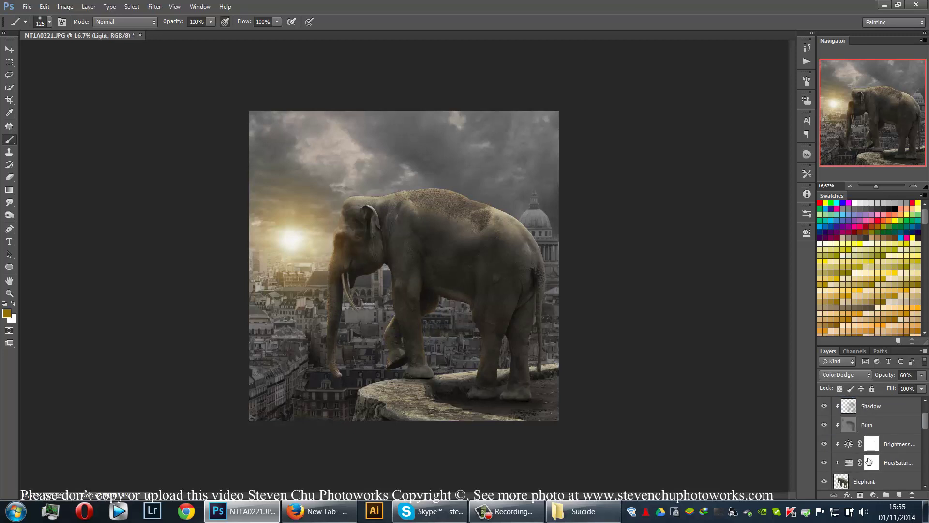
{"action": "left_click", "coordinate": [884, 485]}
{"action": "scroll", "coordinate": [866, 480], "scroll_direction": "down", "scroll_amount": 3}
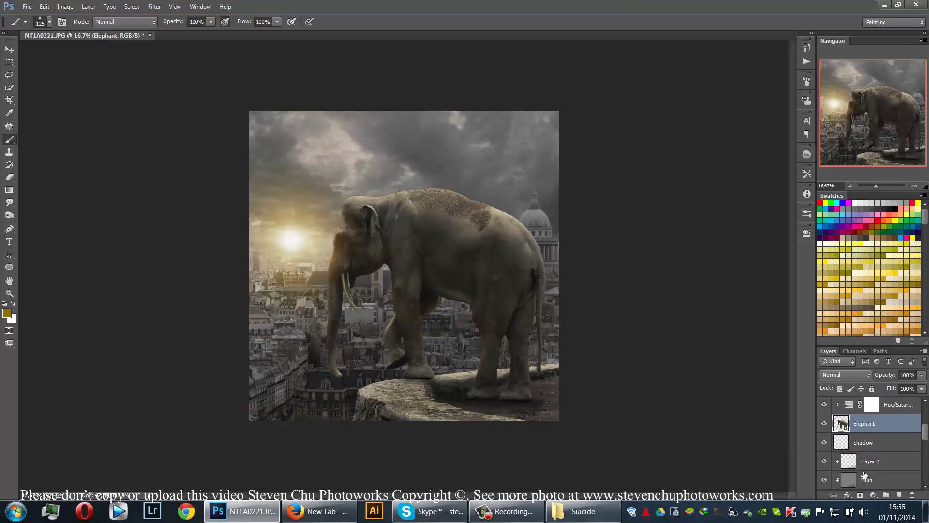
{"action": "left_click", "coordinate": [860, 446]}
{"action": "scroll", "coordinate": [860, 450], "scroll_direction": "down", "scroll_amount": 1}
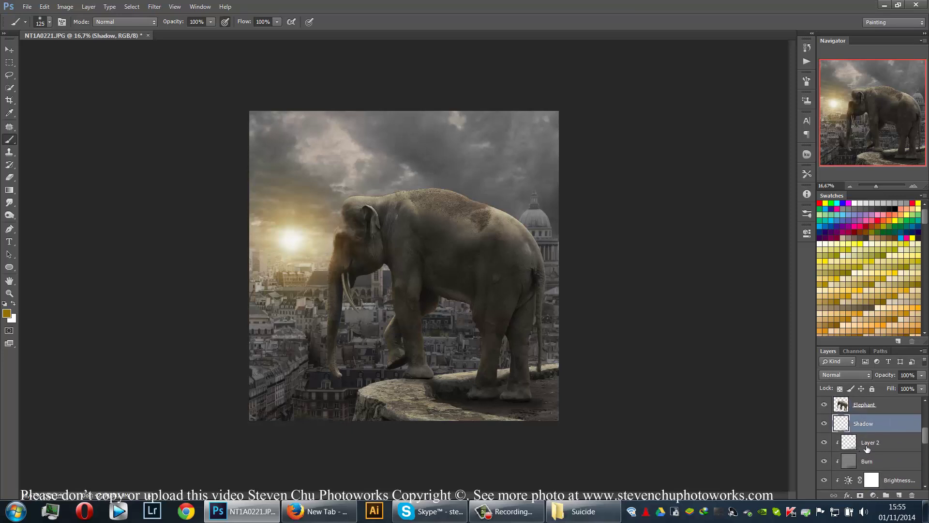
{"action": "scroll", "coordinate": [867, 449], "scroll_direction": "down", "scroll_amount": 1}
{"action": "scroll", "coordinate": [865, 457], "scroll_direction": "down", "scroll_amount": 3}
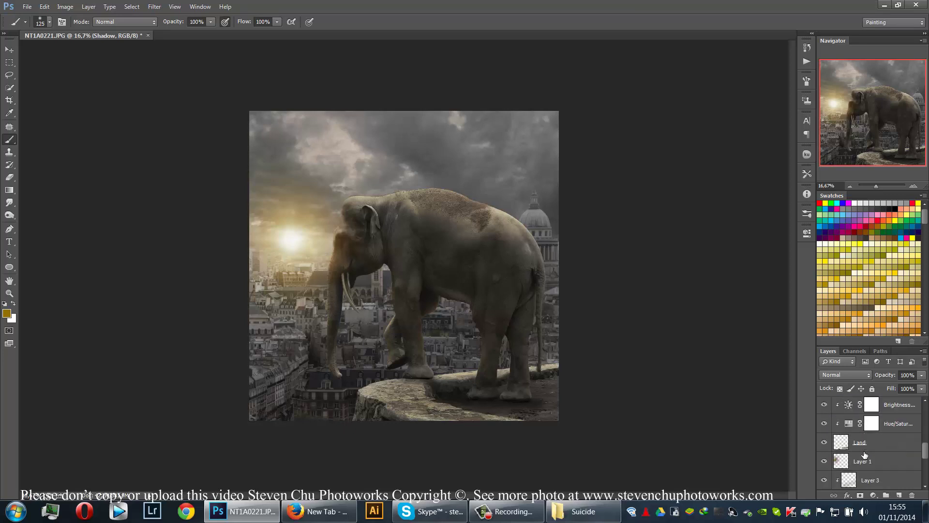
{"action": "left_click", "coordinate": [875, 448]}
{"action": "scroll", "coordinate": [878, 443], "scroll_direction": "up", "scroll_amount": 1}
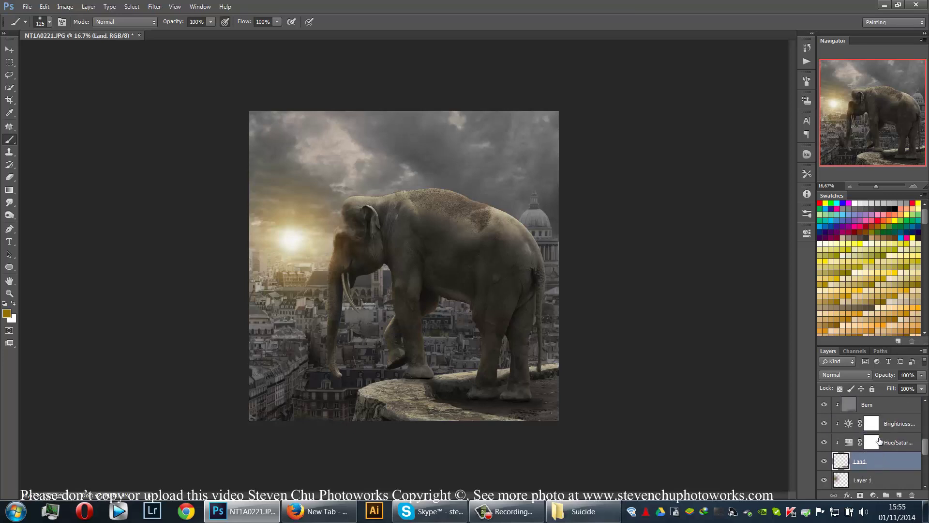
{"action": "left_click", "coordinate": [883, 428]}
{"action": "left_click", "coordinate": [899, 495]}
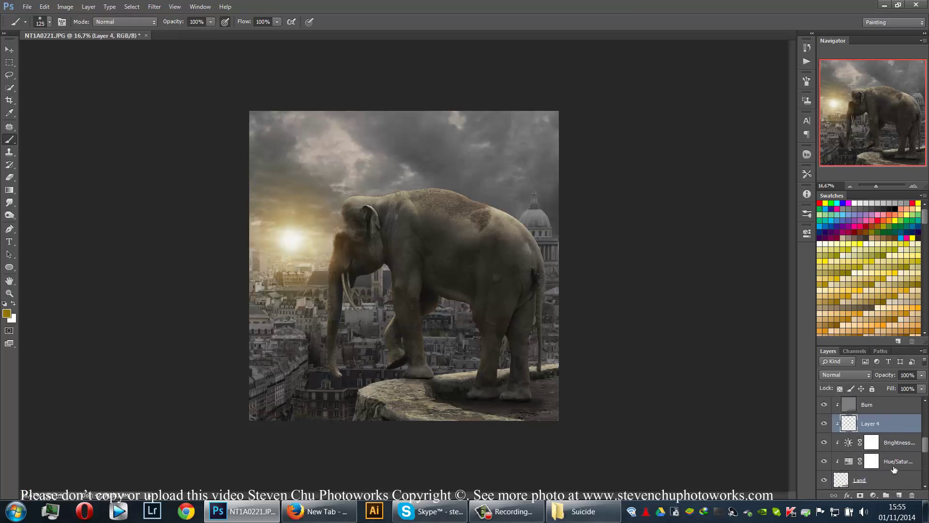
{"action": "key", "text": "ctrl+z"}
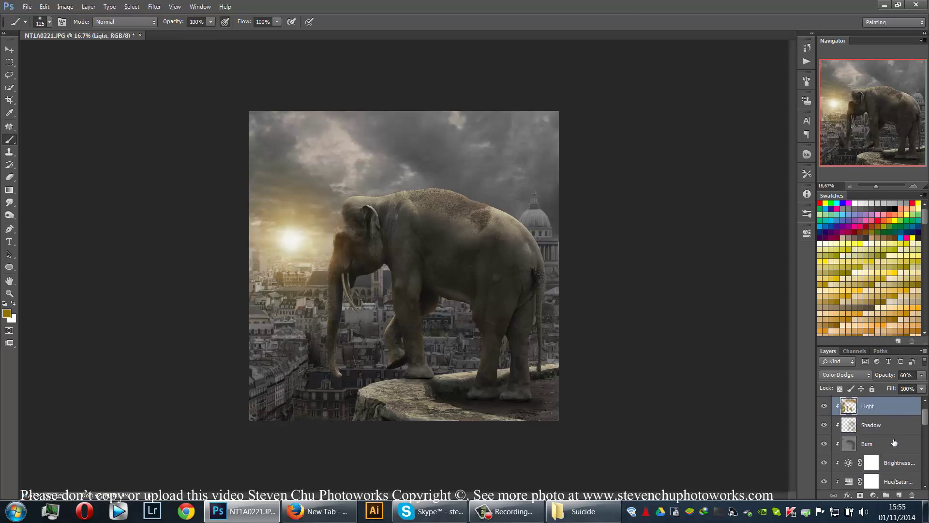
- Rename the rock ledge's clipped Soft Light layer, Layer 2, as Shadow
{"action": "scroll", "coordinate": [894, 456], "scroll_direction": "down", "scroll_amount": 2}
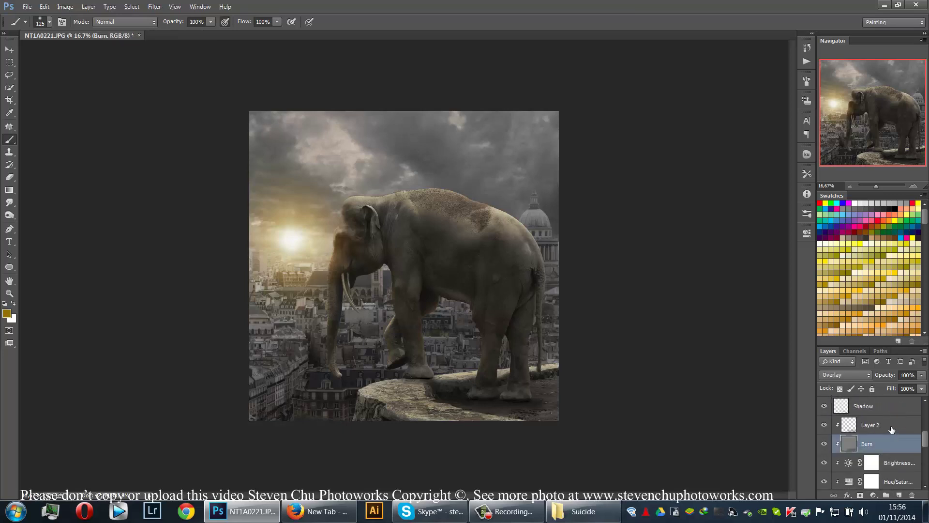
{"action": "left_click", "coordinate": [892, 427]}
{"action": "double_click", "coordinate": [875, 425]}
{"action": "type", "text": "Shadow"}
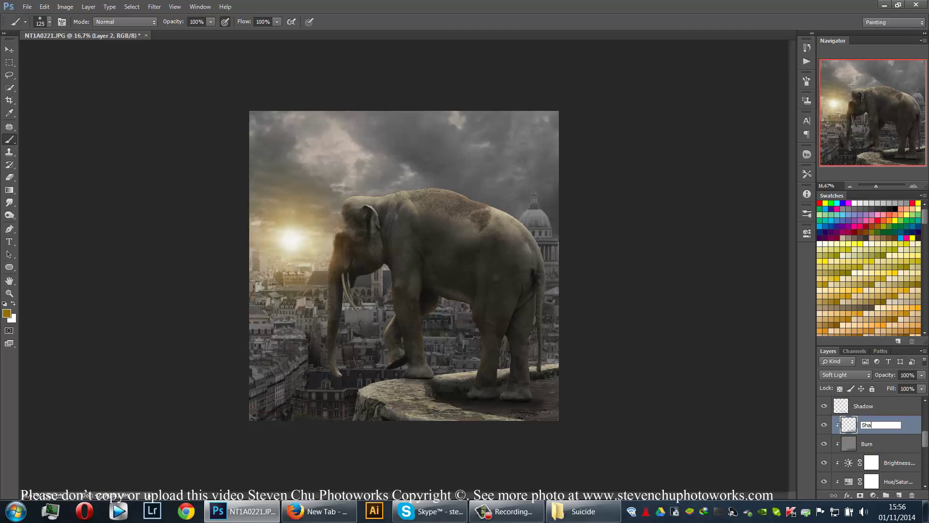
{"action": "key", "text": "Return"}
- Add a new clipped layer above the rock ledge's Shadow layer and compare the ledge with that shadow hidden and shown
{"action": "scroll", "coordinate": [886, 419], "scroll_direction": "up", "scroll_amount": 1}
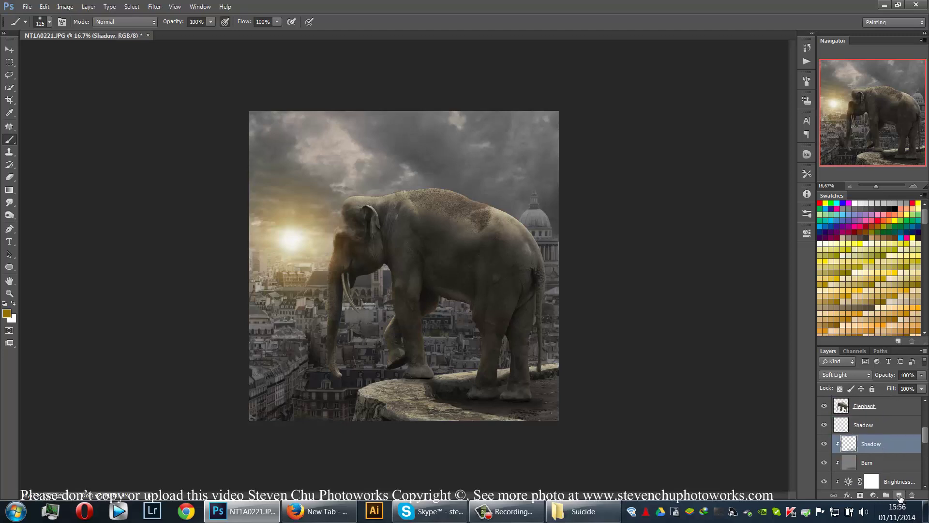
{"action": "left_click", "coordinate": [899, 496]}
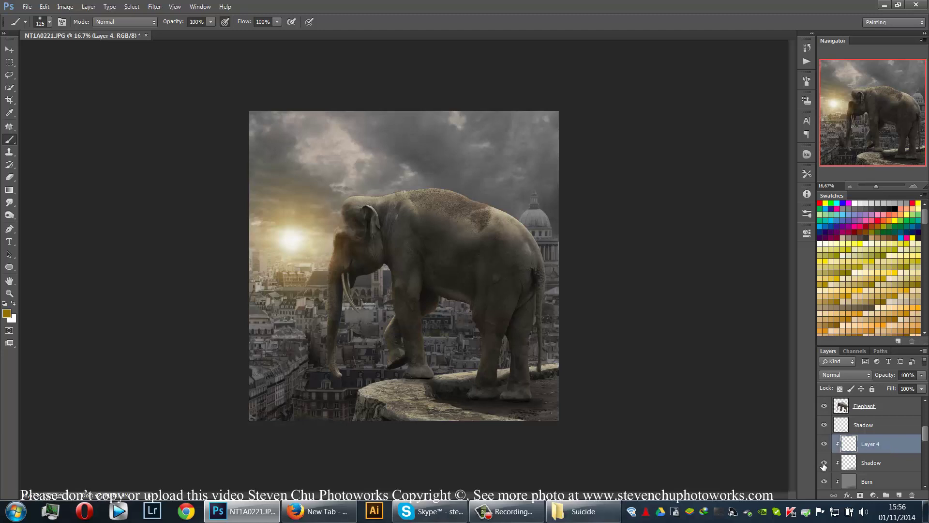
{"action": "left_click", "coordinate": [825, 462]}
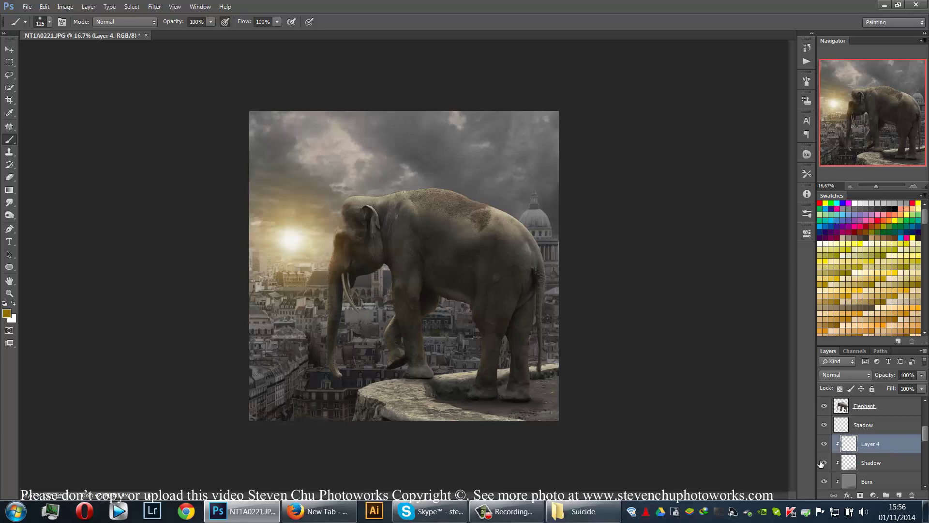
{"action": "left_click", "coordinate": [825, 463]}
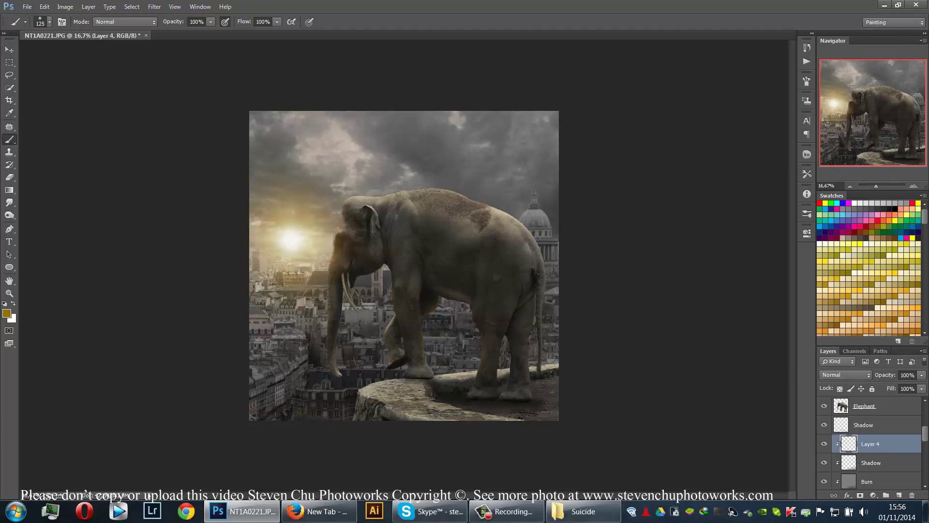
- Paint golden light along the rock ledge with a 700 px brush and set the layer's blending mode to Color Dodge
{"action": "key", "text": "bracketright"}
{"action": "key", "text": "bracketright"}
{"action": "key", "text": "bracketright"}
{"action": "key", "text": "bracketright"}
{"action": "key", "text": "bracketright"}
{"action": "key", "text": "bracketright"}
{"action": "key", "text": "bracketright"}
{"action": "key", "text": "bracketright"}
{"action": "key", "text": "bracketright"}
{"action": "left_click", "coordinate": [332, 412]}
{"action": "key", "text": "bracketleft"}
{"action": "mouse_move", "coordinate": [424, 344]}
{"action": "left_mouse_down"}
{"action": "mouse_move", "coordinate": [415, 342]}
{"action": "mouse_move", "coordinate": [602, 341]}
{"action": "left_mouse_up"}
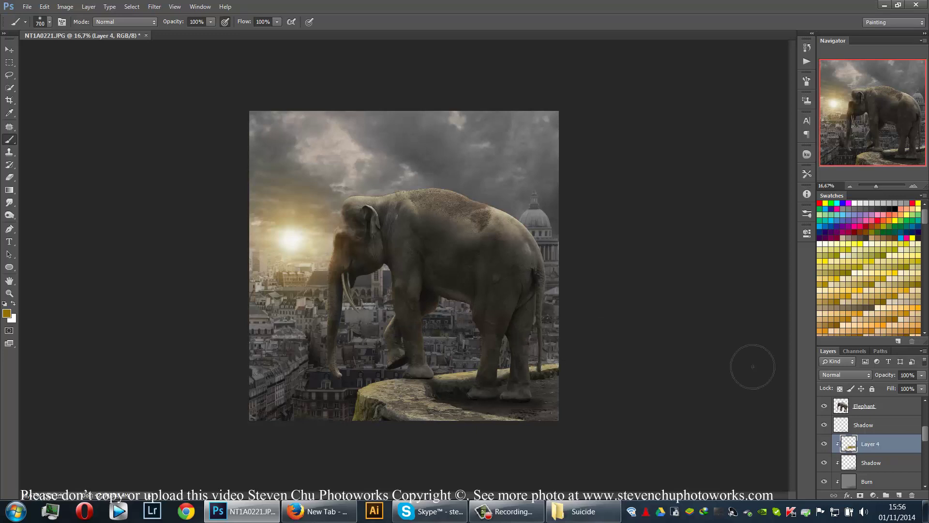
{"action": "left_click", "coordinate": [847, 375]}
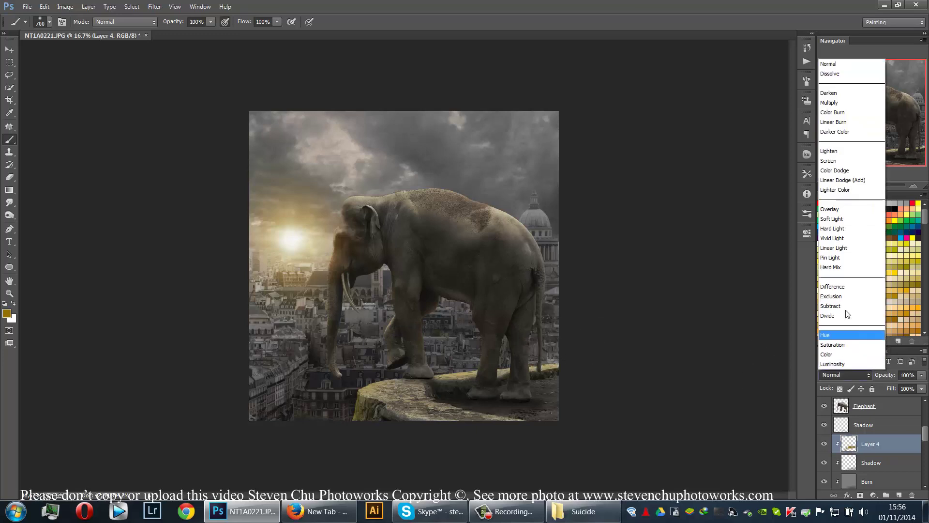
{"action": "left_click", "coordinate": [855, 175]}
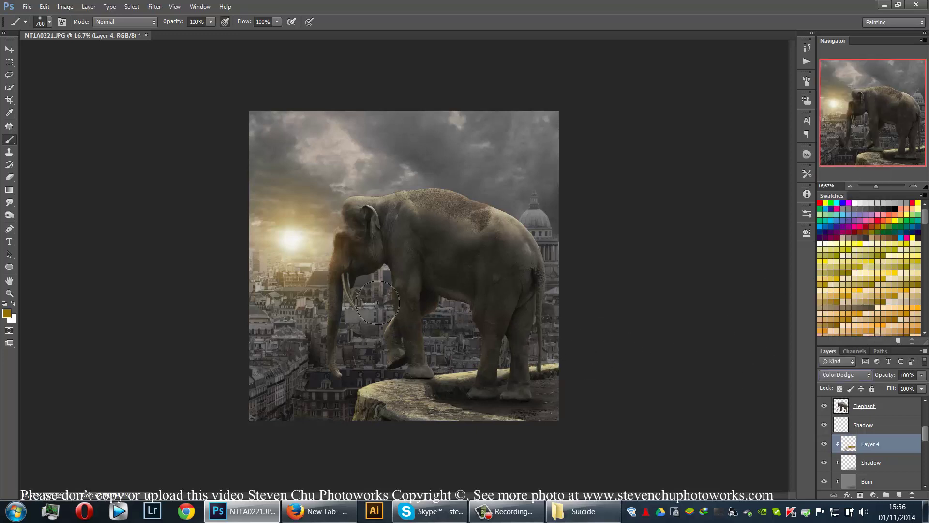
- Add a layer between Land and Layer 1 and paint gold over the city with a brush of about 1500 px at 20% opacity
{"action": "scroll", "coordinate": [891, 463], "scroll_direction": "down", "scroll_amount": 4}
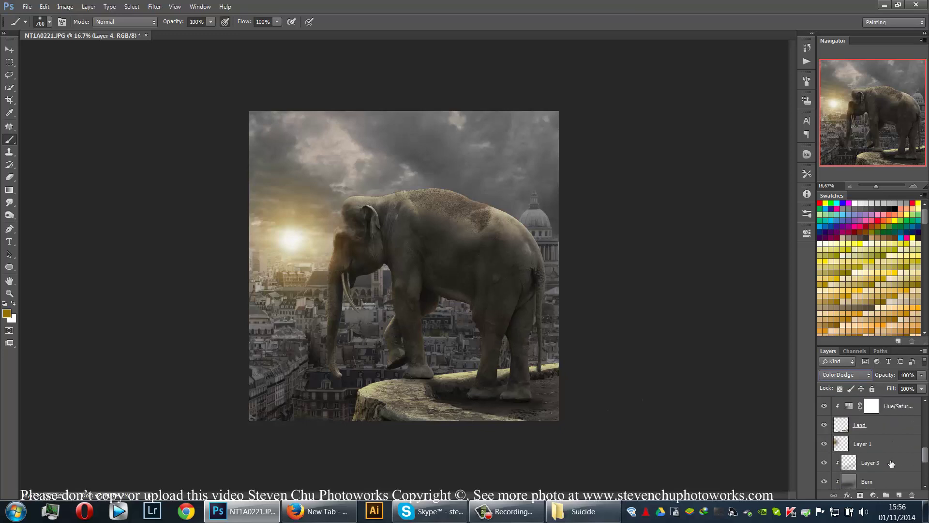
{"action": "left_click", "coordinate": [876, 447]}
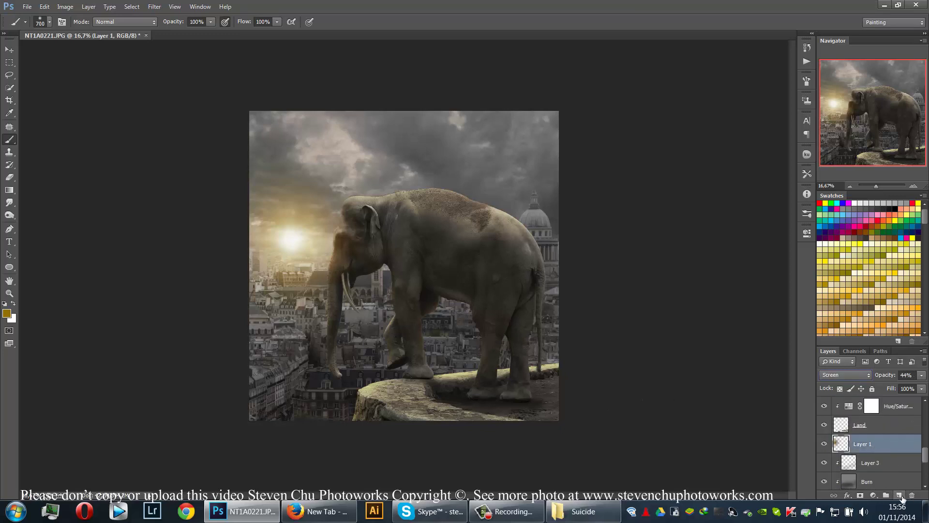
{"action": "left_click", "coordinate": [900, 496]}
{"action": "key", "text": "bracketright"}
{"action": "key", "text": "bracketright"}
{"action": "key", "text": "bracketright"}
{"action": "key", "text": "bracketright"}
{"action": "key", "text": "bracketright"}
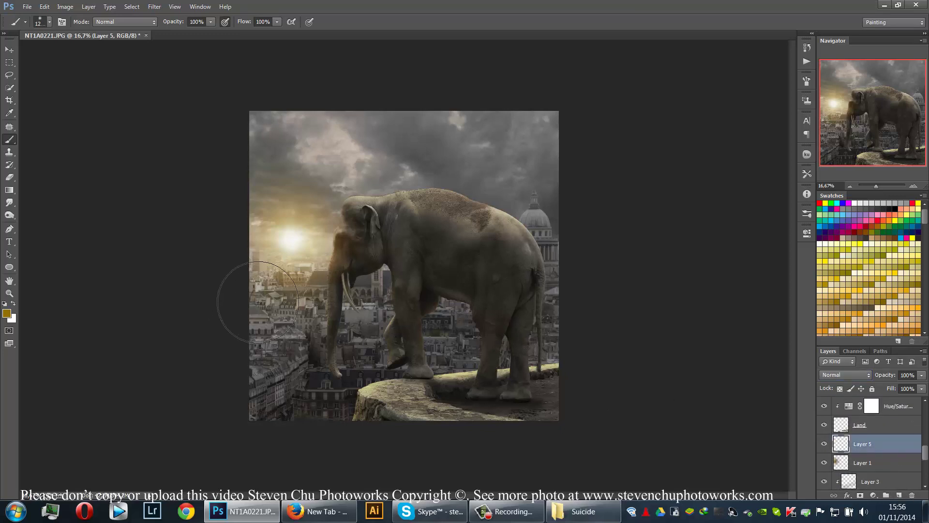
{"action": "key", "text": "bracketright"}
{"action": "key", "text": "bracketright"}
{"action": "key", "text": "bracketright"}
{"action": "key", "text": "2"}
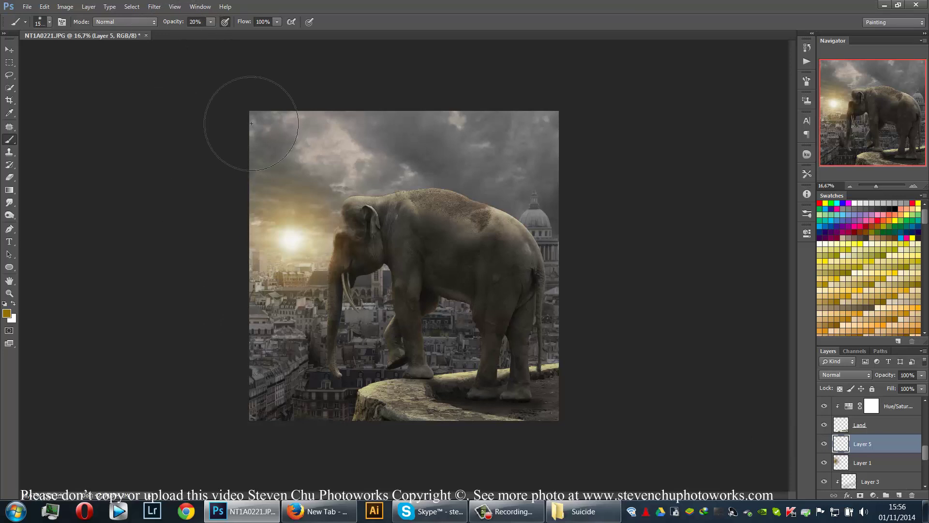
{"action": "mouse_move", "coordinate": [261, 282]}
{"action": "left_mouse_down"}
{"action": "mouse_move", "coordinate": [263, 302]}
{"action": "mouse_move", "coordinate": [441, 291]}
{"action": "left_mouse_up"}
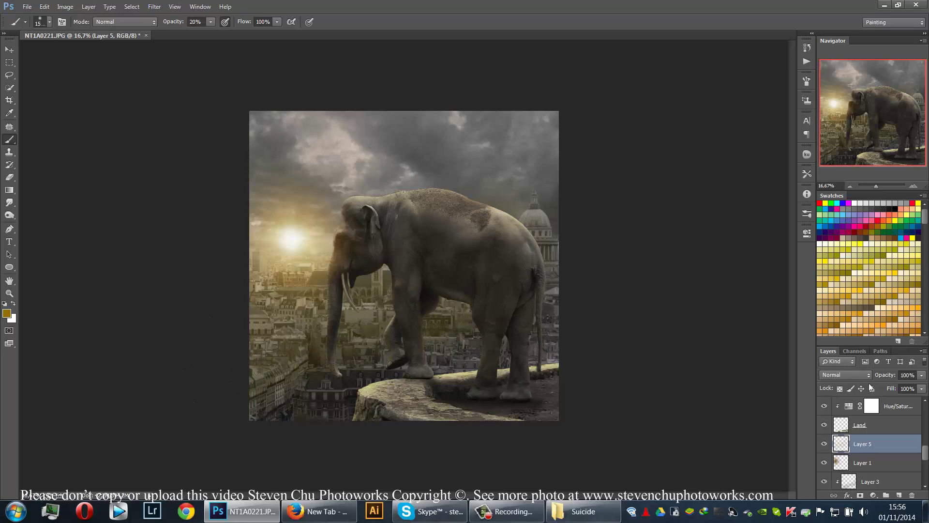
- Set the city's golden layer to Color Dodge and paint more golden light across the clouds above the sun and elephant
{"action": "left_click", "coordinate": [851, 376]}
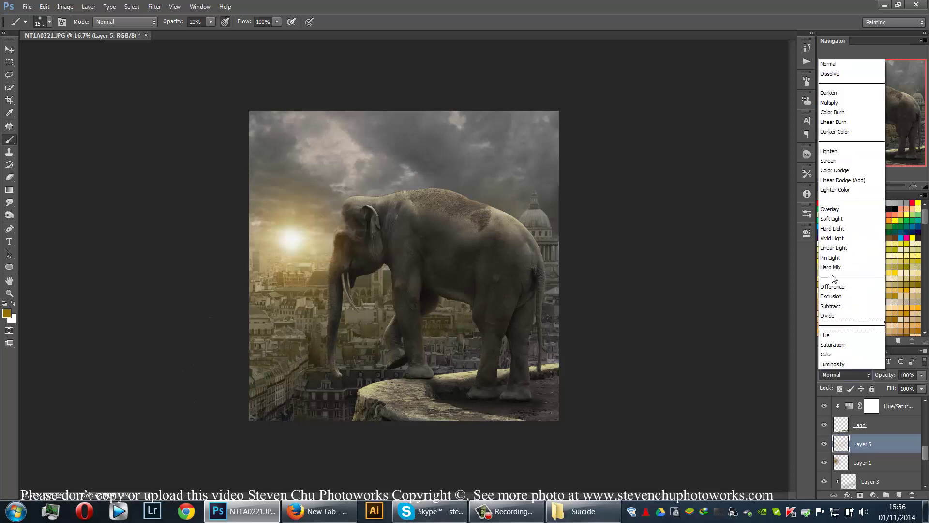
{"action": "left_click", "coordinate": [839, 171]}
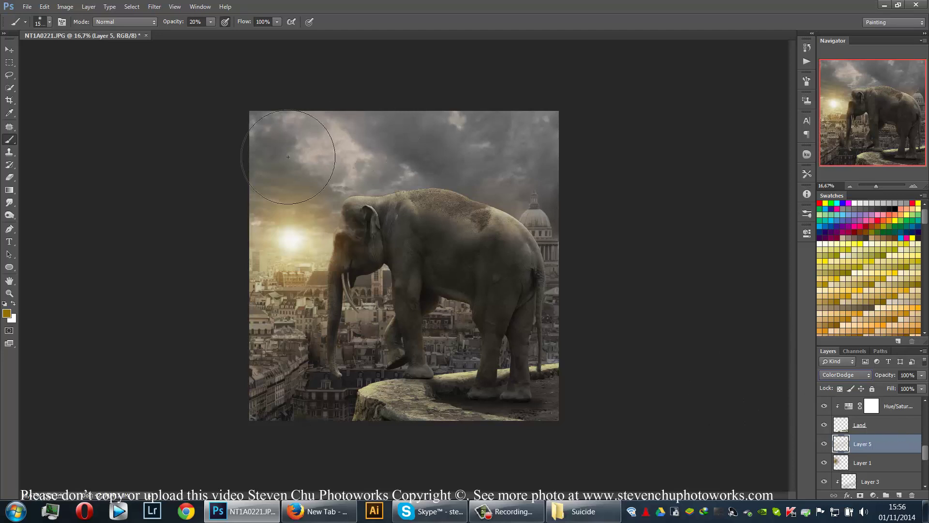
{"action": "left_click_drag", "start_coordinate": [299, 182], "coordinate": [457, 209]}
{"action": "left_click_drag", "start_coordinate": [304, 156], "coordinate": [329, 184]}
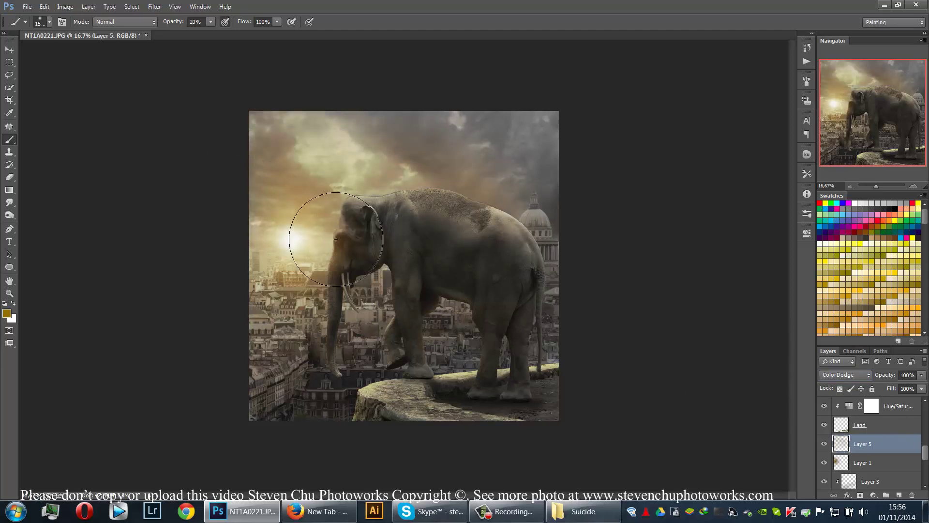
- Lower the golden city and sky layer's opacity to 50% and reduce the opacity of the Screen-mode Layer 1 beneath it
{"action": "left_click", "coordinate": [923, 375]}
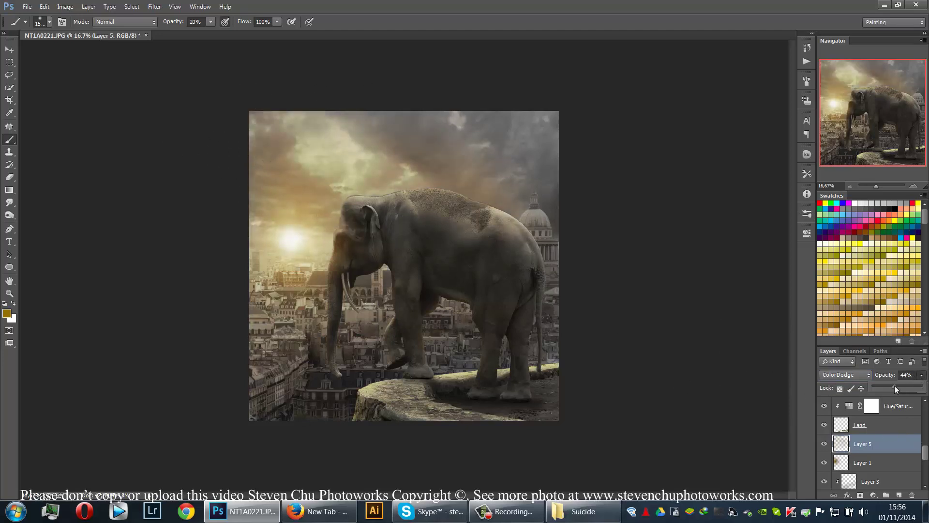
{"action": "left_click_drag", "start_coordinate": [895, 386], "coordinate": [896, 385]}
{"action": "mouse_move", "coordinate": [926, 452]}
{"action": "left_mouse_down"}
{"action": "mouse_move", "coordinate": [928, 410]}
{"action": "mouse_move", "coordinate": [928, 434]}
{"action": "left_mouse_up"}
{"action": "left_click_drag", "start_coordinate": [928, 452], "coordinate": [927, 452]}
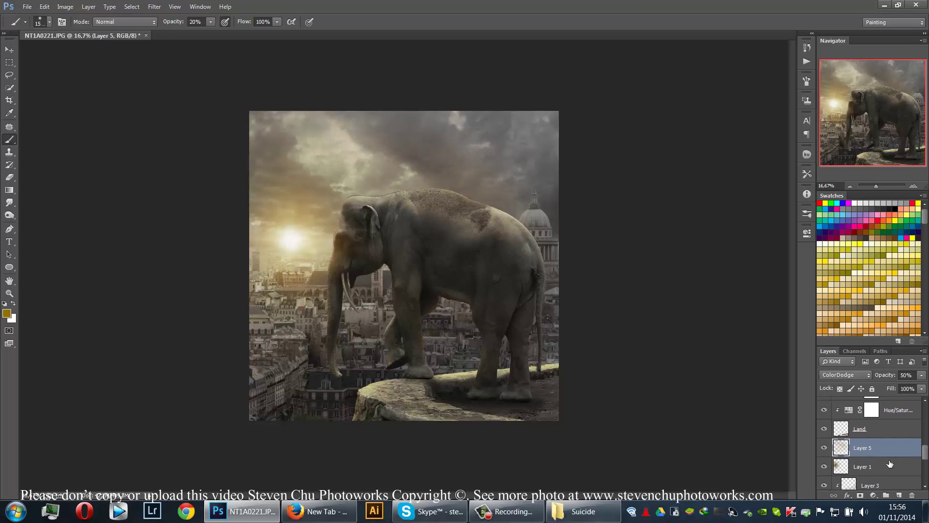
{"action": "left_click", "coordinate": [890, 465]}
{"action": "left_click", "coordinate": [922, 376]}
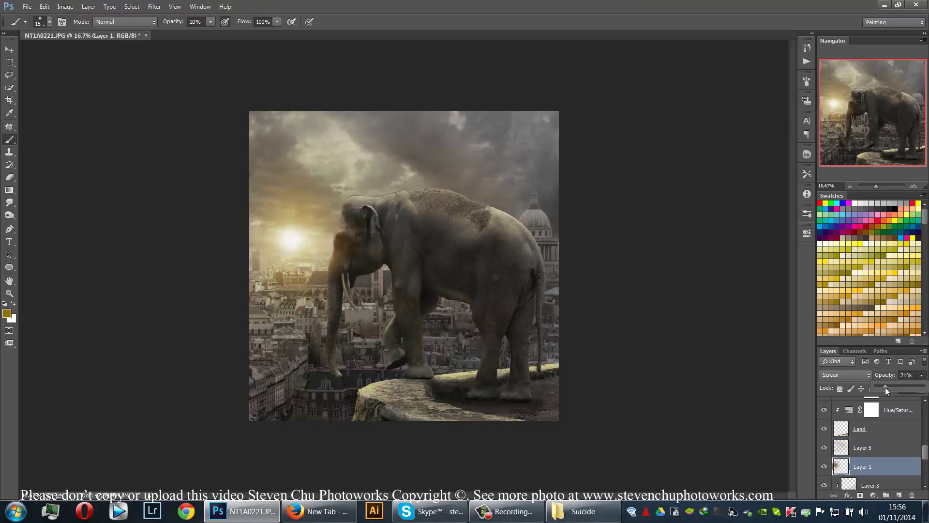
{"action": "left_click_drag", "start_coordinate": [886, 389], "coordinate": [891, 385]}
- Lower the lens flare layer's opacity to 68% and switch to the Move tool
{"action": "scroll", "coordinate": [910, 409], "scroll_direction": "up", "scroll_amount": 5}
{"action": "left_click", "coordinate": [910, 407]}
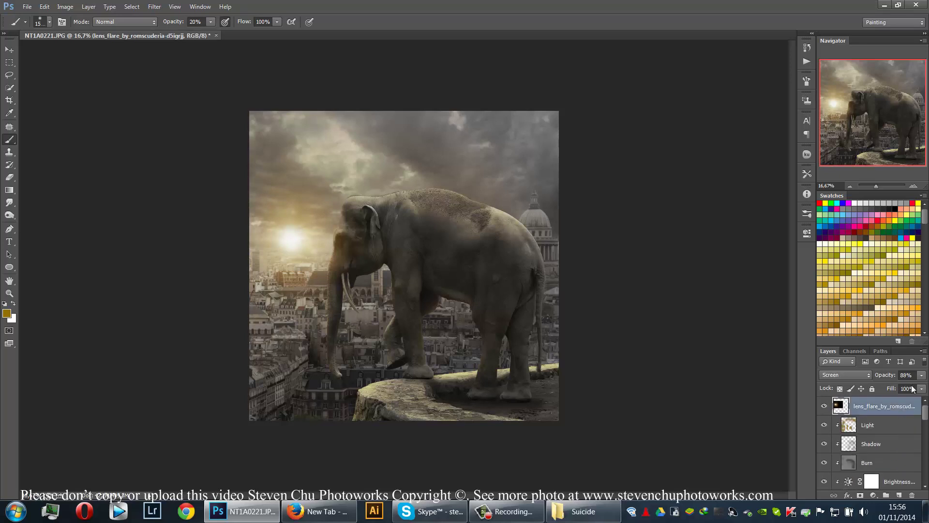
{"action": "left_click", "coordinate": [923, 375]}
{"action": "left_click_drag", "start_coordinate": [912, 389], "coordinate": [911, 390]}
{"action": "left_click", "coordinate": [9, 49]}
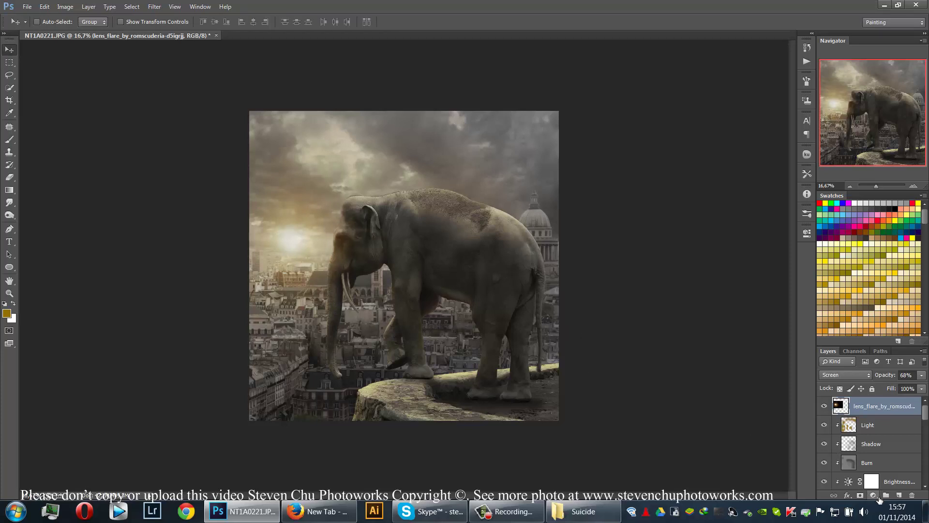
- Add a Color Balance adjustment layer above the lens flare, set its midtones to +8 red and adjust the other midtone colour ranges
{"action": "left_click", "coordinate": [878, 496]}
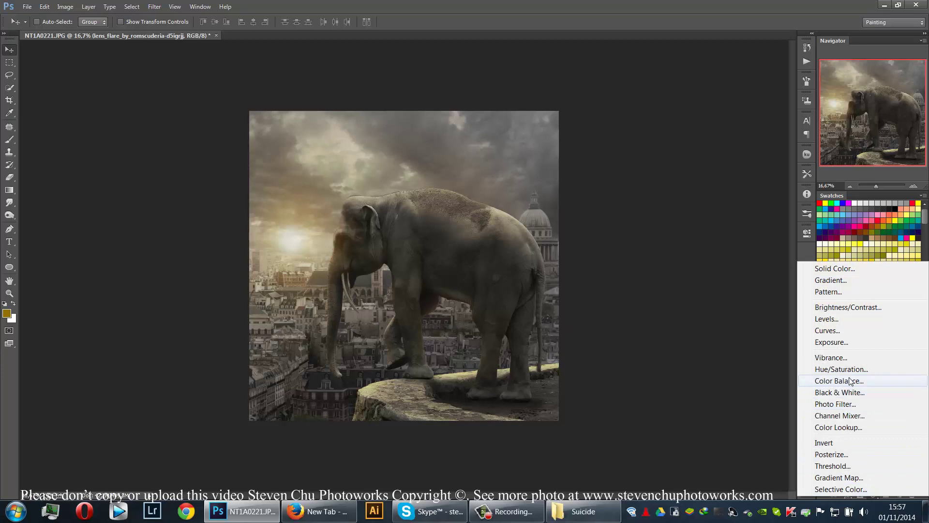
{"action": "left_click", "coordinate": [838, 381]}
{"action": "left_click_drag", "start_coordinate": [718, 277], "coordinate": [722, 278]}
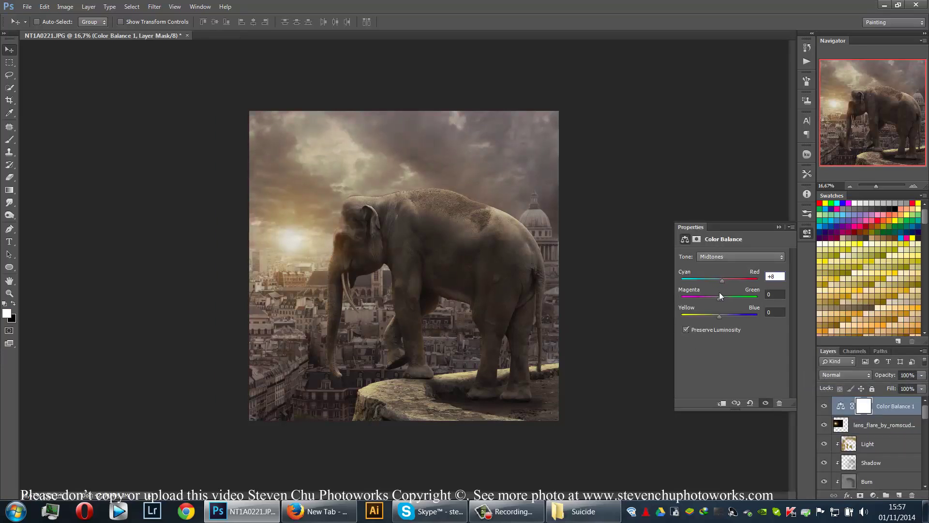
{"action": "left_click_drag", "start_coordinate": [719, 317], "coordinate": [722, 297]}
- Shift the Color Balance highlights towards red and set their Magenta–Green value to +5
{"action": "left_click", "coordinate": [717, 257]}
{"action": "left_click", "coordinate": [716, 286]}
{"action": "left_click_drag", "start_coordinate": [717, 278], "coordinate": [725, 279]}
{"action": "mouse_move", "coordinate": [722, 316]}
{"action": "left_mouse_down"}
{"action": "mouse_move", "coordinate": [713, 317]}
{"action": "mouse_move", "coordinate": [722, 298]}
{"action": "left_mouse_up"}
- Fine-tune the Color Balance shadows across the red, green and blue ranges and close the adjustment's settings
{"action": "left_click", "coordinate": [724, 257]}
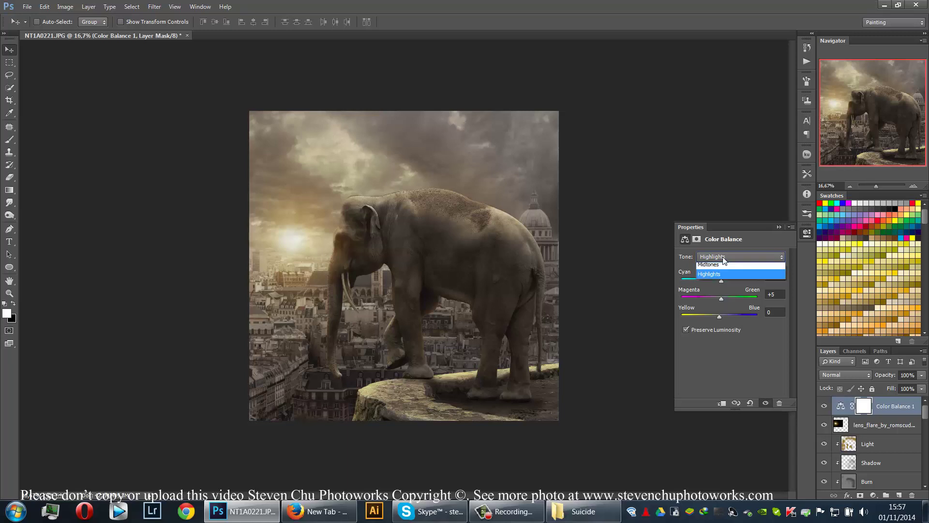
{"action": "left_click", "coordinate": [719, 265]}
{"action": "left_click_drag", "start_coordinate": [719, 283], "coordinate": [717, 283]}
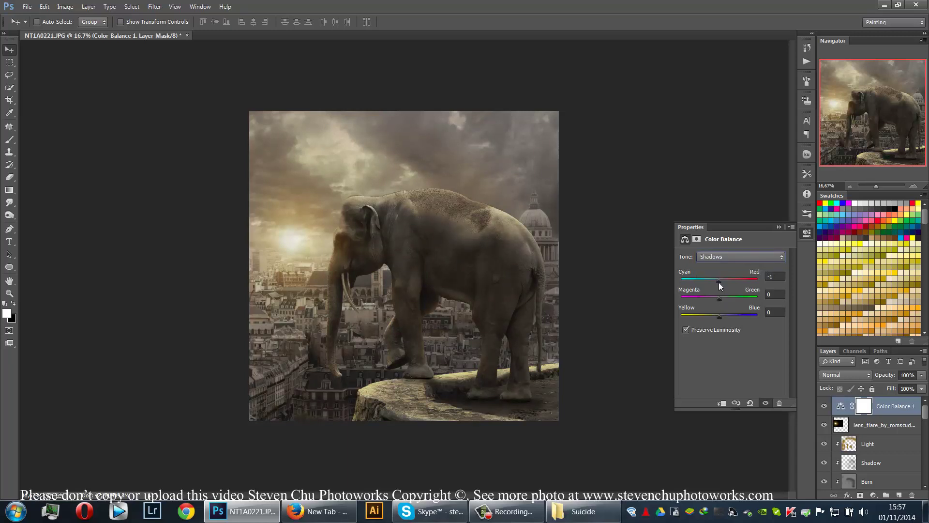
{"action": "left_click_drag", "start_coordinate": [722, 312], "coordinate": [722, 314]}
{"action": "left_click", "coordinate": [722, 298]}
{"action": "left_click", "coordinate": [779, 227]}
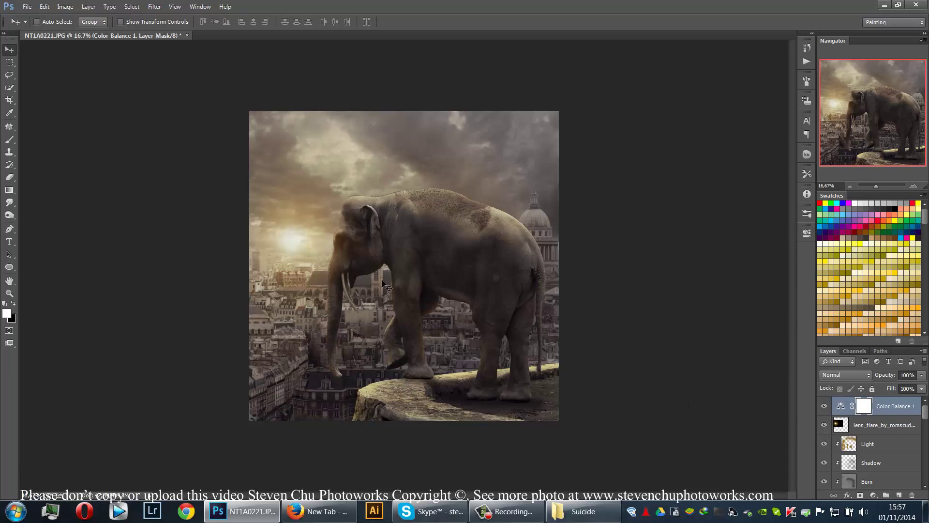
{"action": "left_click", "coordinate": [874, 495]}
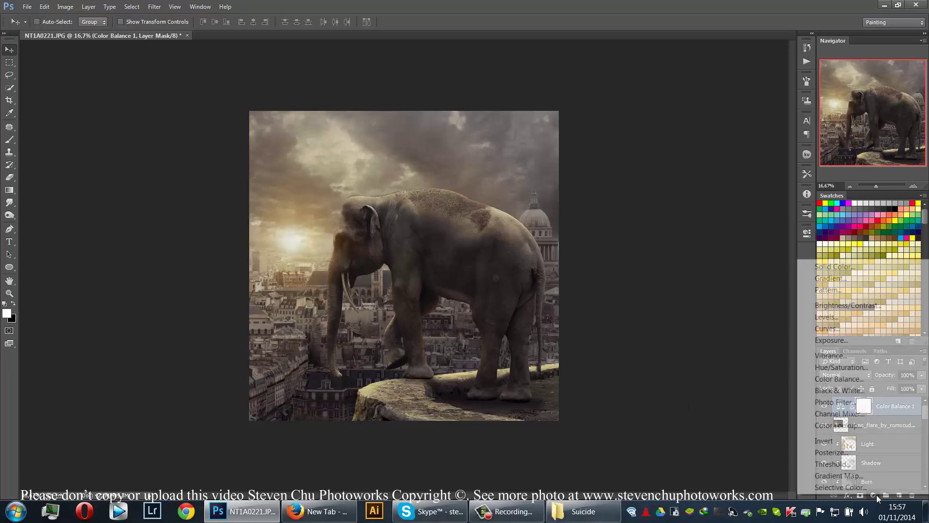
{"action": "left_click", "coordinate": [831, 279]}
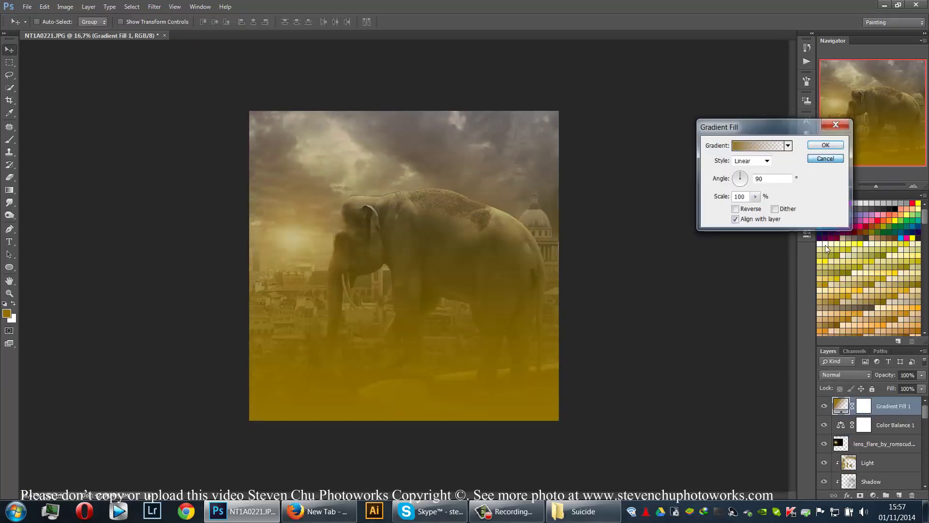
{"action": "key", "text": "Escape"}
- Add a Gradient Fill layer above Color Balance 1 using the Black, White preset and the Radial style
{"action": "left_click", "coordinate": [875, 494]}
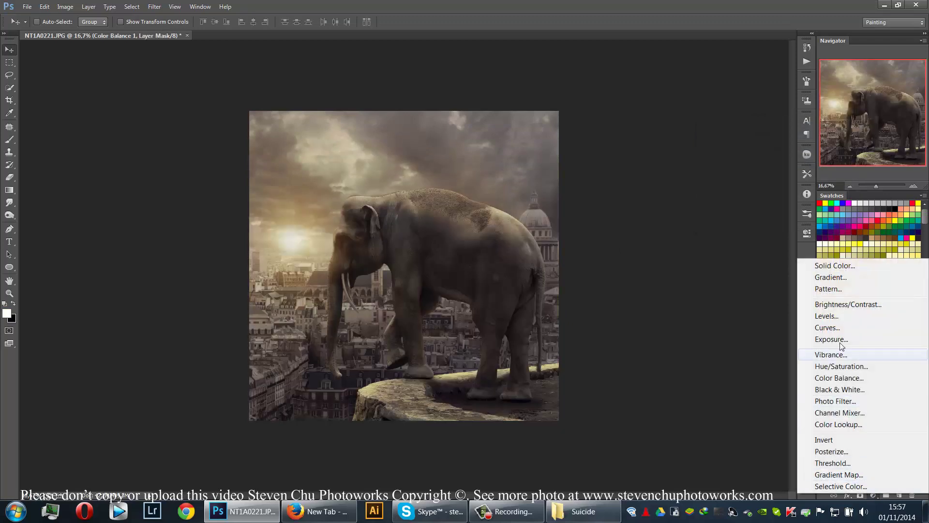
{"action": "left_click", "coordinate": [831, 277]}
{"action": "left_click", "coordinate": [758, 148]}
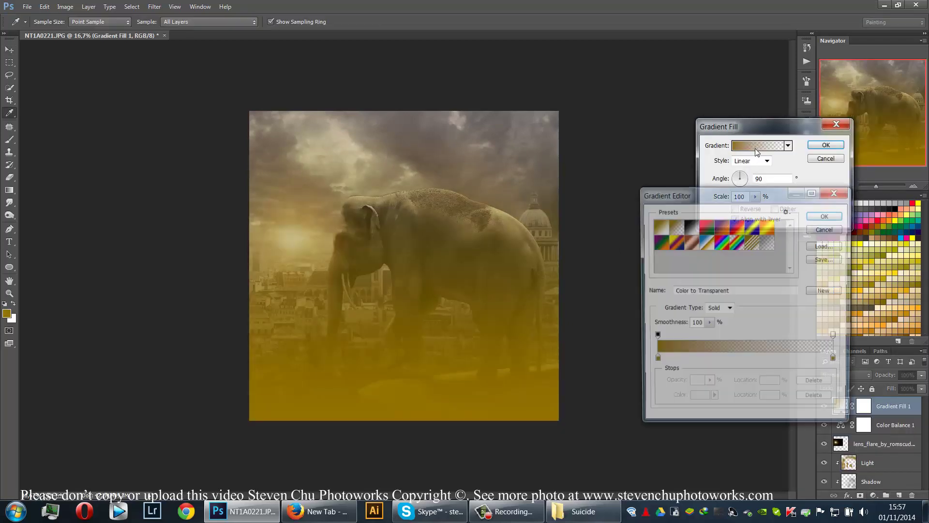
{"action": "left_click", "coordinate": [692, 229]}
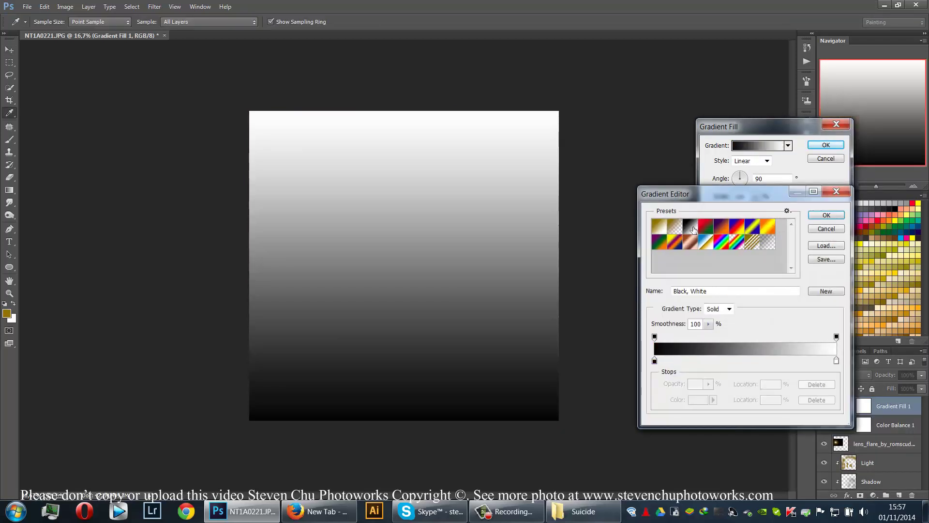
{"action": "left_click", "coordinate": [826, 215]}
{"action": "left_click", "coordinate": [756, 161]}
{"action": "left_click", "coordinate": [745, 181]}
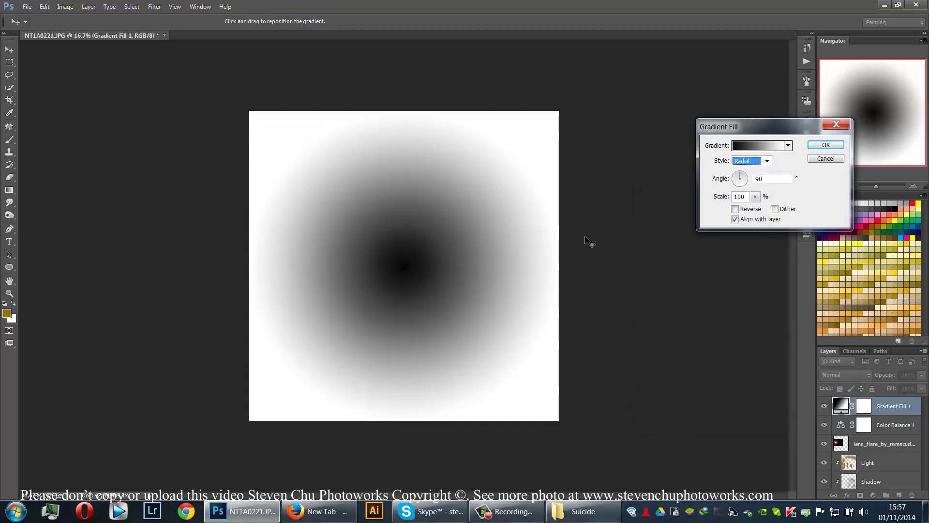
- Move the radial gradient's centre close to the sun and set its scale to 278%
{"action": "left_click_drag", "start_coordinate": [394, 263], "coordinate": [389, 241]}
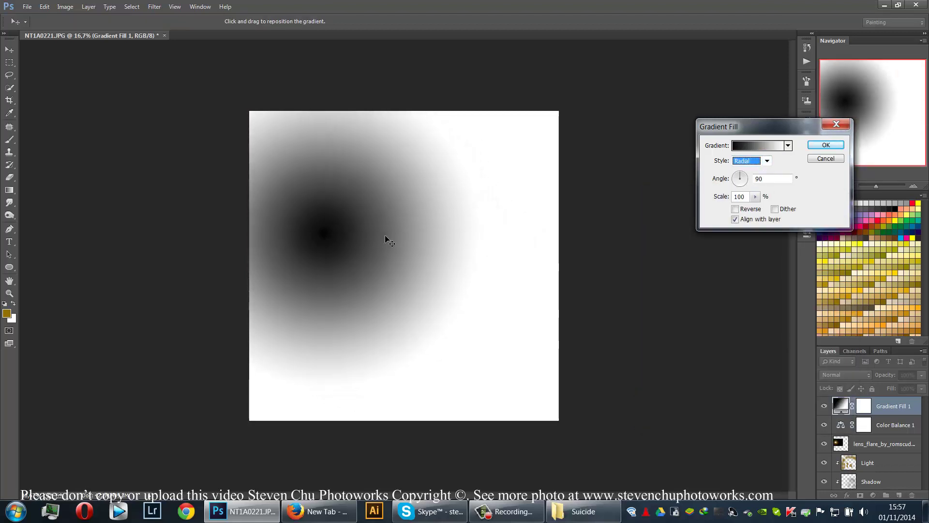
{"action": "left_click", "coordinate": [755, 197]}
{"action": "left_click_drag", "start_coordinate": [760, 208], "coordinate": [765, 205]}
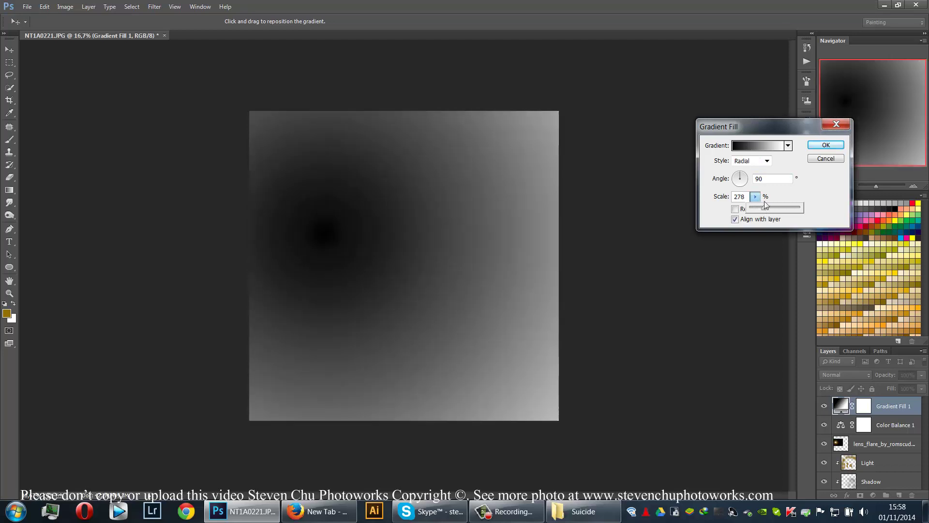
{"action": "left_click", "coordinate": [825, 146]}
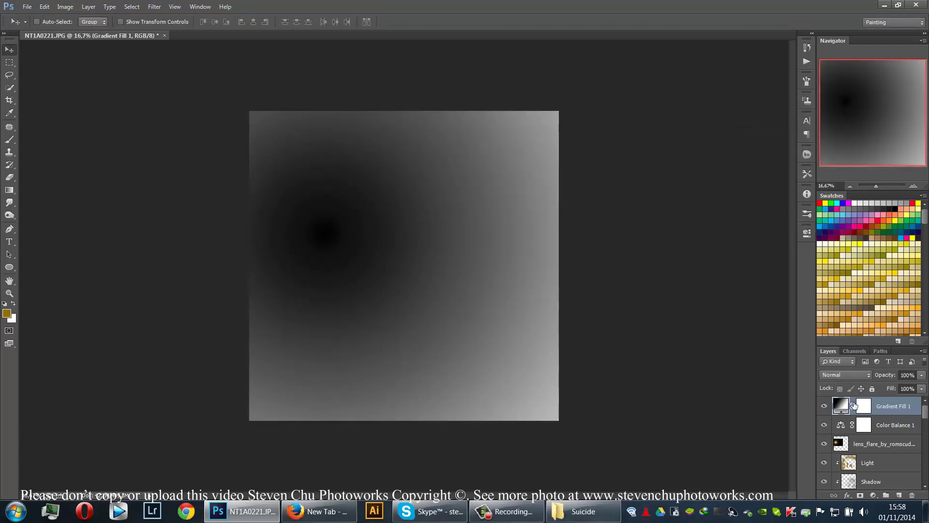
- Set the Gradient Fill layer's blend mode to Overlay
{"action": "double_click", "coordinate": [840, 402]}
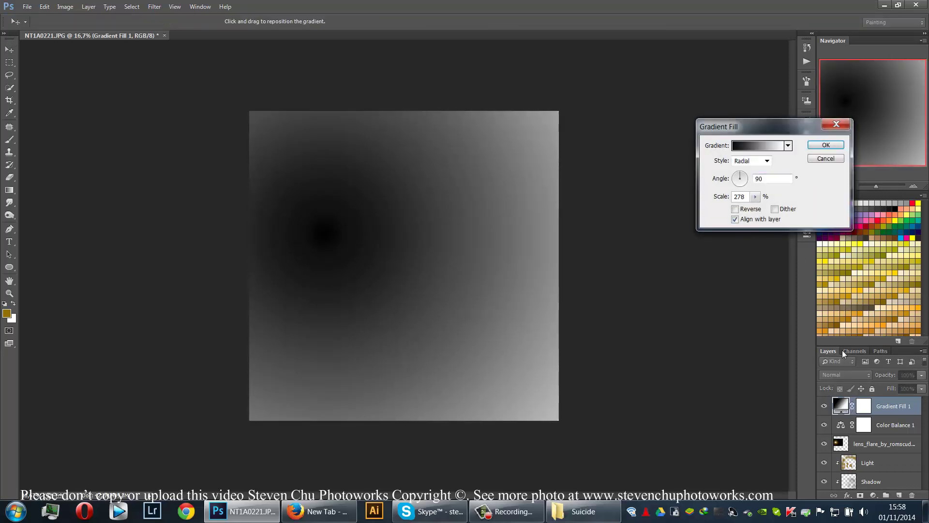
{"action": "left_click", "coordinate": [826, 146]}
{"action": "left_click", "coordinate": [855, 376]}
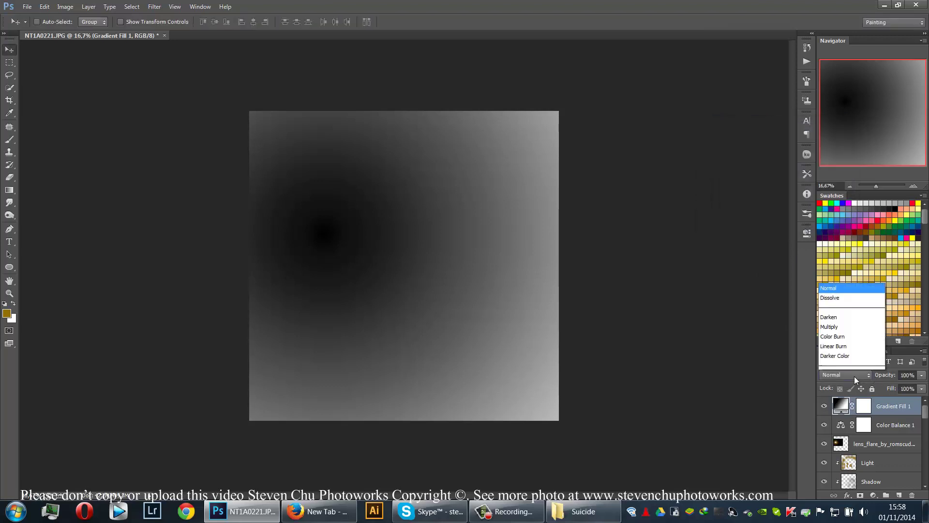
{"action": "left_click", "coordinate": [839, 211]}
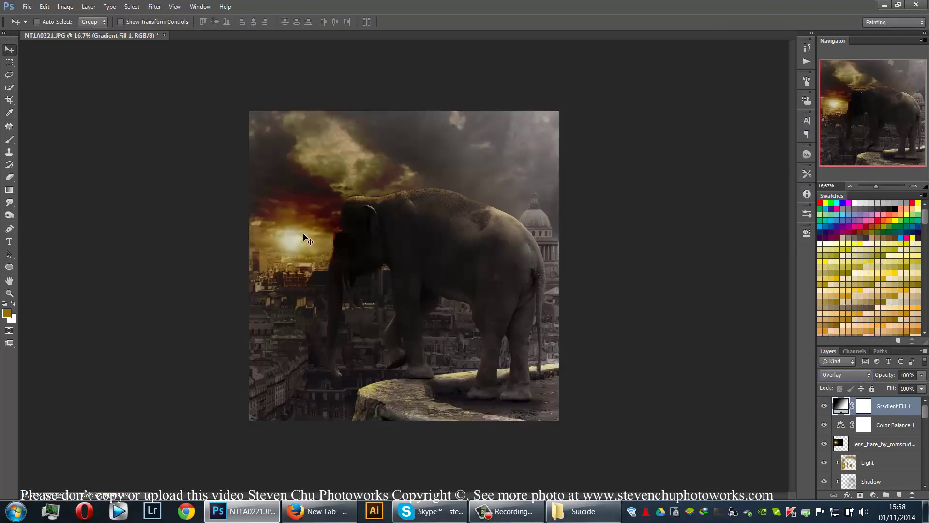
{"action": "left_click_drag", "start_coordinate": [304, 237], "coordinate": [270, 228]}
- Open the colour of the gradient fill's black stop for editing
{"action": "double_click", "coordinate": [842, 406]}
{"action": "left_click", "coordinate": [758, 146]}
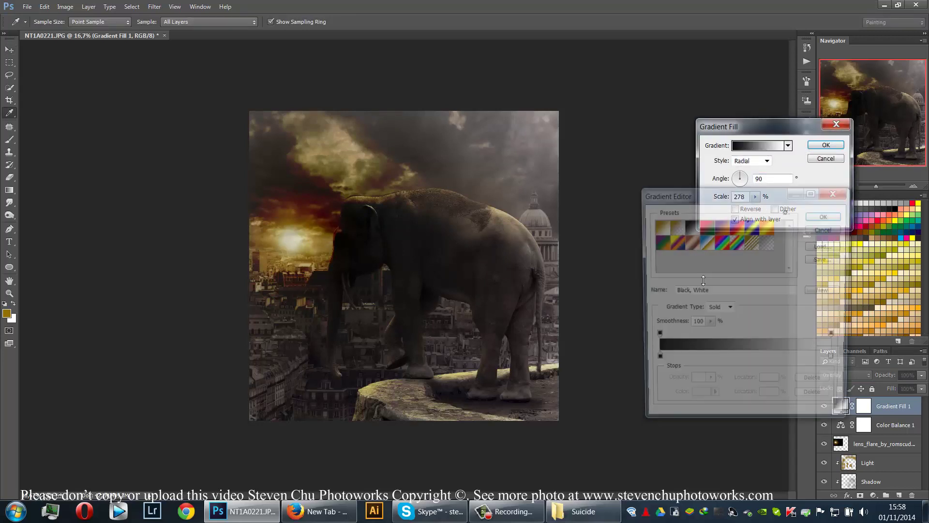
{"action": "left_click", "coordinate": [654, 360]}
{"action": "left_click", "coordinate": [700, 400]}
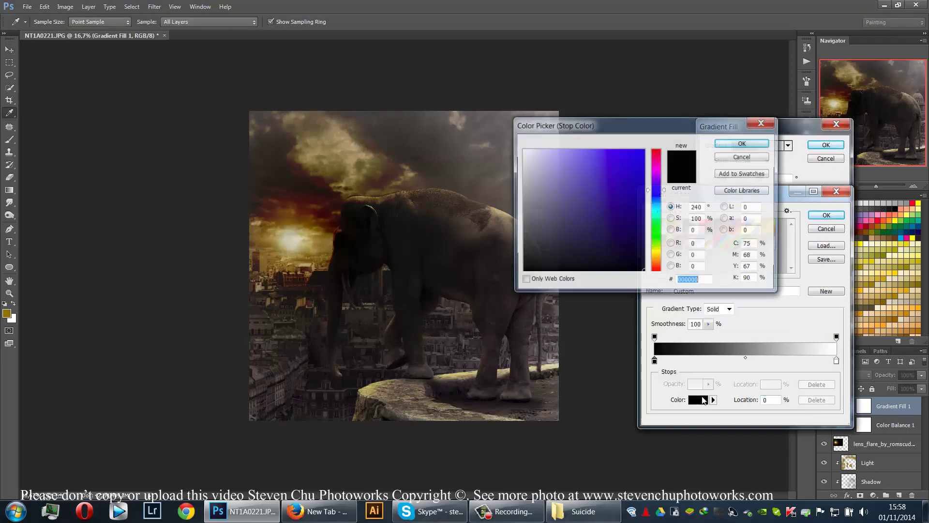
- Try light and dark yellow tones and a pale orange-beige, c4b9a8, for the gradient's starting stop
{"action": "left_click", "coordinate": [654, 257]}
{"action": "left_click", "coordinate": [533, 177]}
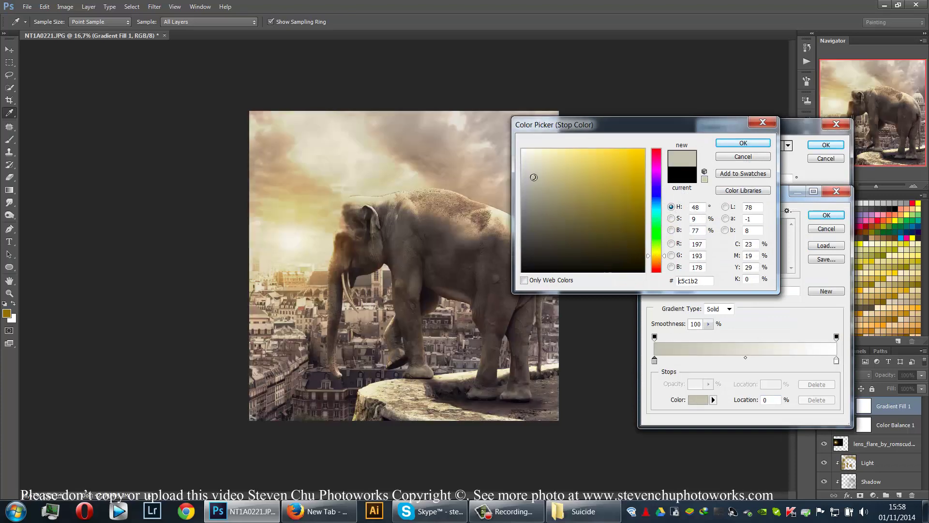
{"action": "left_click", "coordinate": [537, 187]}
{"action": "left_click_drag", "start_coordinate": [539, 174], "coordinate": [561, 230]}
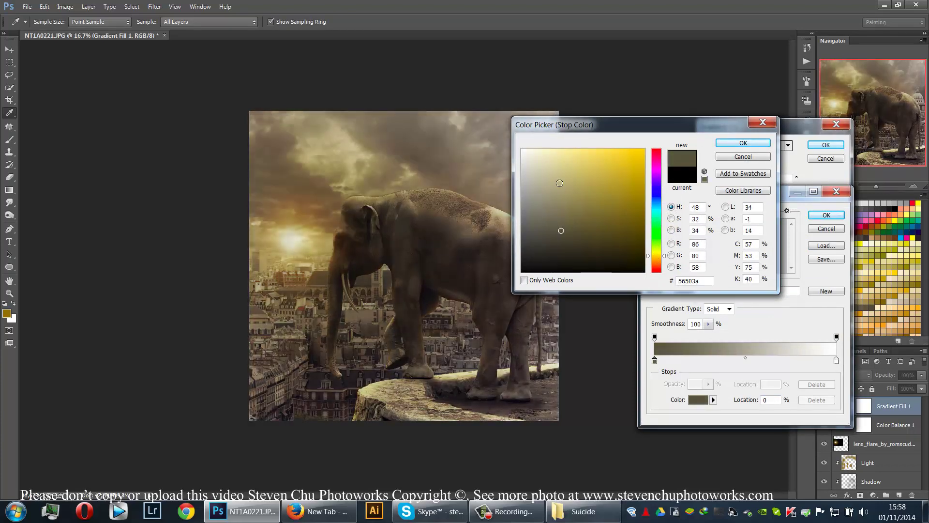
{"action": "left_click", "coordinate": [656, 260]}
{"action": "mouse_move", "coordinate": [534, 194]}
{"action": "left_mouse_down"}
{"action": "mouse_move", "coordinate": [545, 190]}
{"action": "mouse_move", "coordinate": [562, 224]}
{"action": "mouse_move", "coordinate": [533, 198]}
{"action": "mouse_move", "coordinate": [533, 216]}
{"action": "mouse_move", "coordinate": [539, 177]}
{"action": "left_mouse_up"}
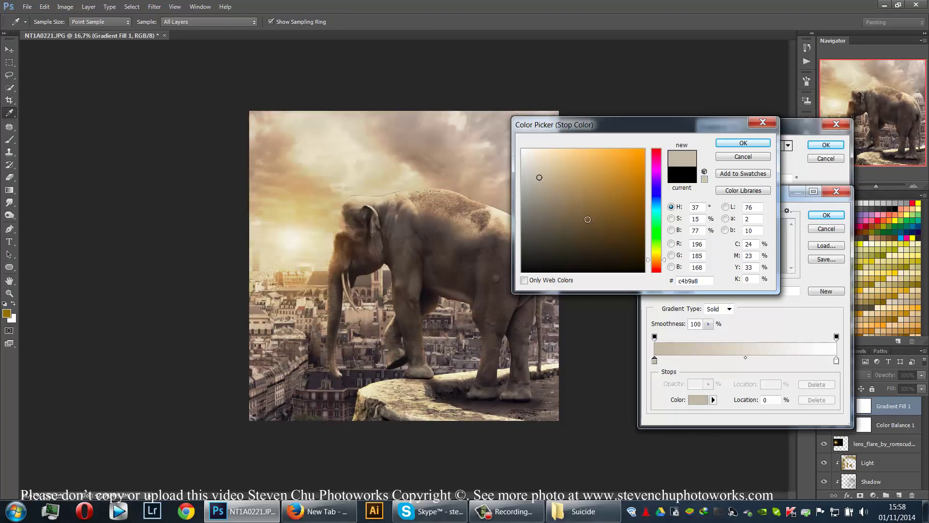
- Enter 808080 for the gradient's starting stop and warm it to a muted orange-grey around 7b766d
{"action": "double_click", "coordinate": [705, 280]}
{"action": "type", "text": "808080"}
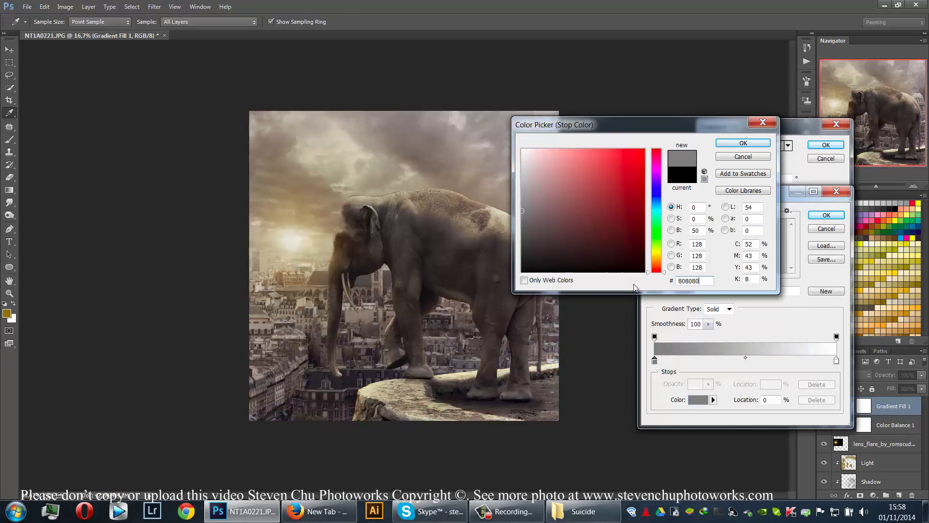
{"action": "left_click", "coordinate": [536, 213]}
{"action": "left_click", "coordinate": [658, 259]}
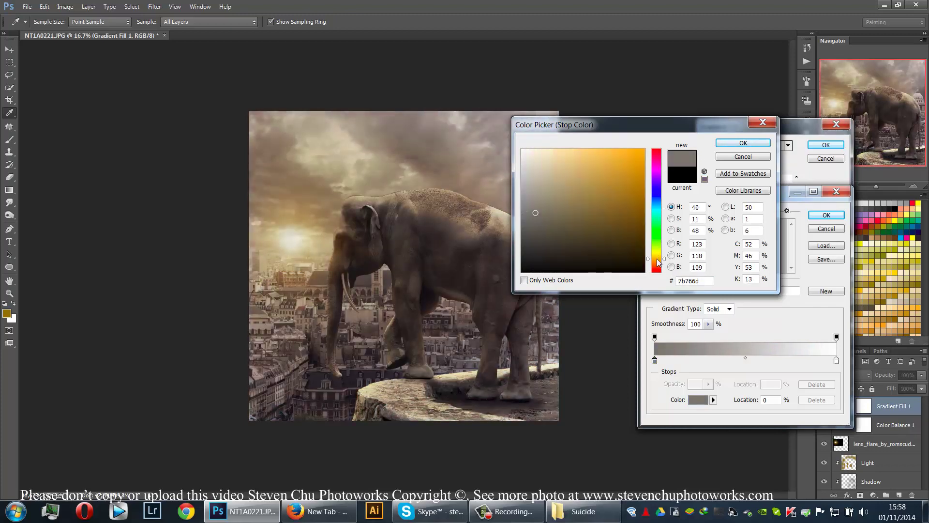
{"action": "left_click", "coordinate": [743, 143]}
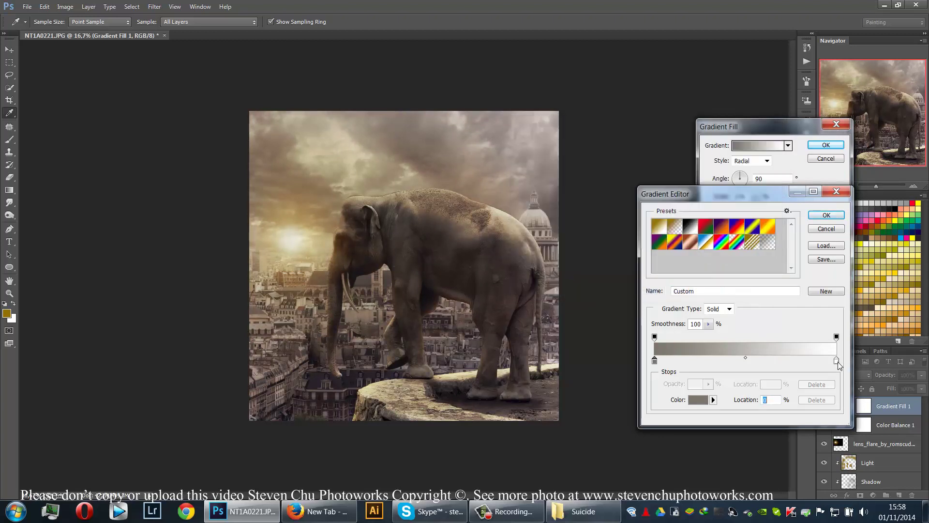
- Recolour the gradient's white end stop, trying a brownish grey before a muted blue, 6b7697
{"action": "left_click", "coordinate": [837, 361]}
{"action": "left_click", "coordinate": [697, 400]}
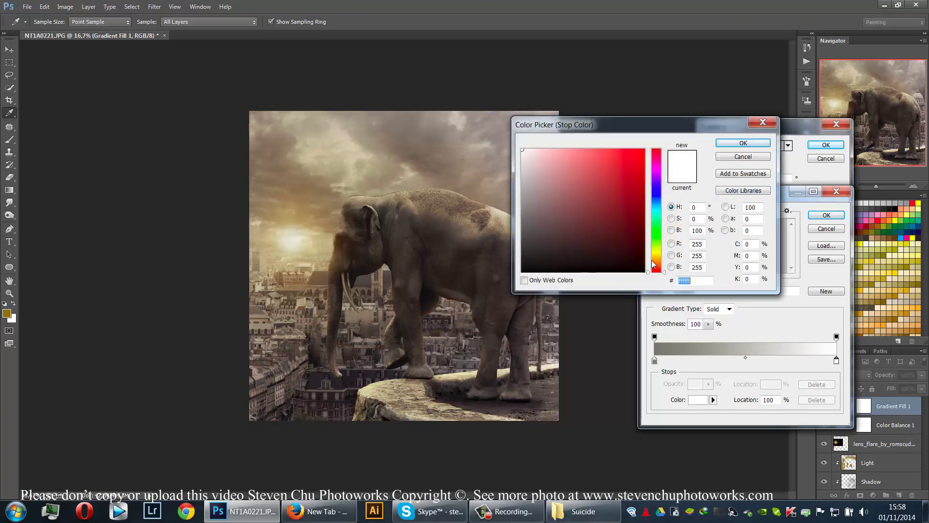
{"action": "left_click", "coordinate": [658, 260]}
{"action": "left_click_drag", "start_coordinate": [536, 217], "coordinate": [542, 210]}
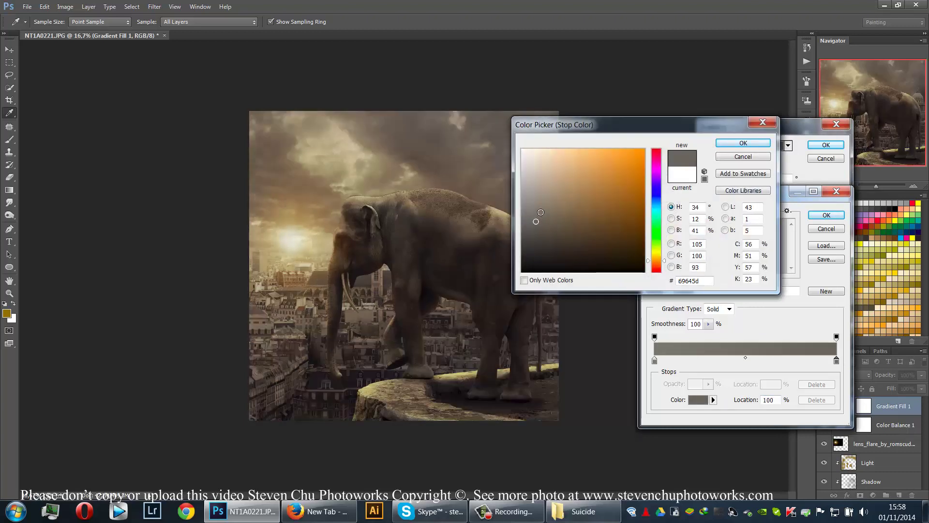
{"action": "left_click", "coordinate": [661, 195]}
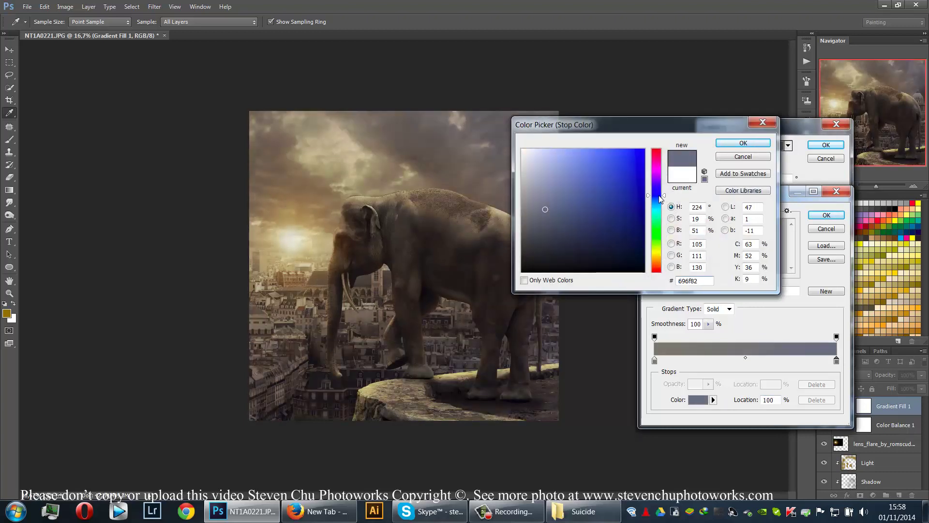
{"action": "left_click", "coordinate": [558, 198]}
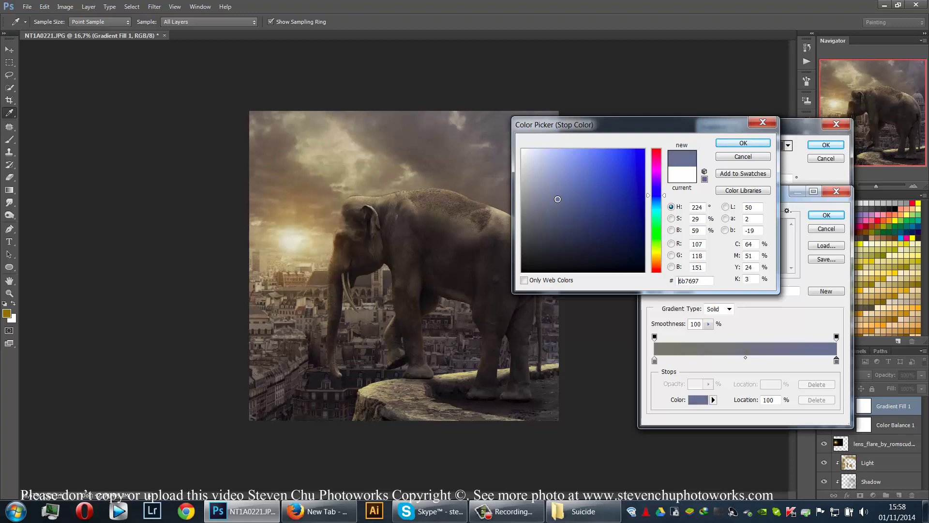
- Refine the gradient's end stop to a darker, desaturated blue with a hue of 226°
{"action": "left_click", "coordinate": [564, 206]}
{"action": "left_click_drag", "start_coordinate": [557, 211], "coordinate": [537, 211]}
{"action": "left_click", "coordinate": [548, 208]}
{"action": "mouse_move", "coordinate": [651, 189]}
{"action": "left_mouse_down"}
{"action": "mouse_move", "coordinate": [661, 174]}
{"action": "mouse_move", "coordinate": [657, 203]}
{"action": "left_mouse_up"}
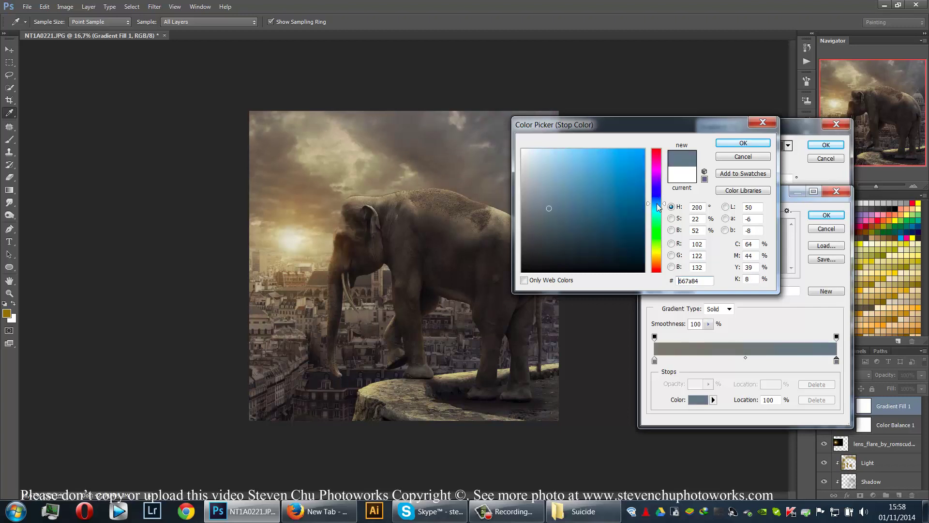
{"action": "left_click", "coordinate": [662, 195]}
{"action": "left_click", "coordinate": [549, 226]}
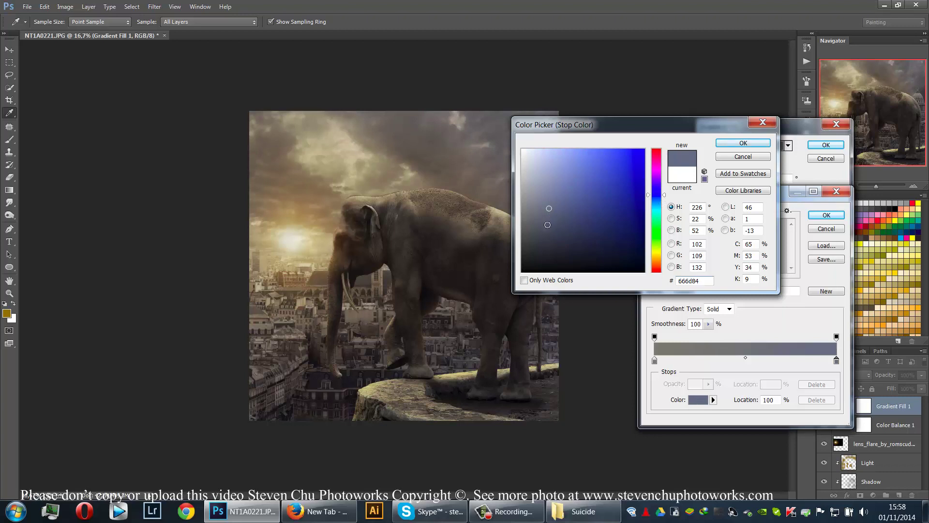
{"action": "left_click", "coordinate": [743, 143]}
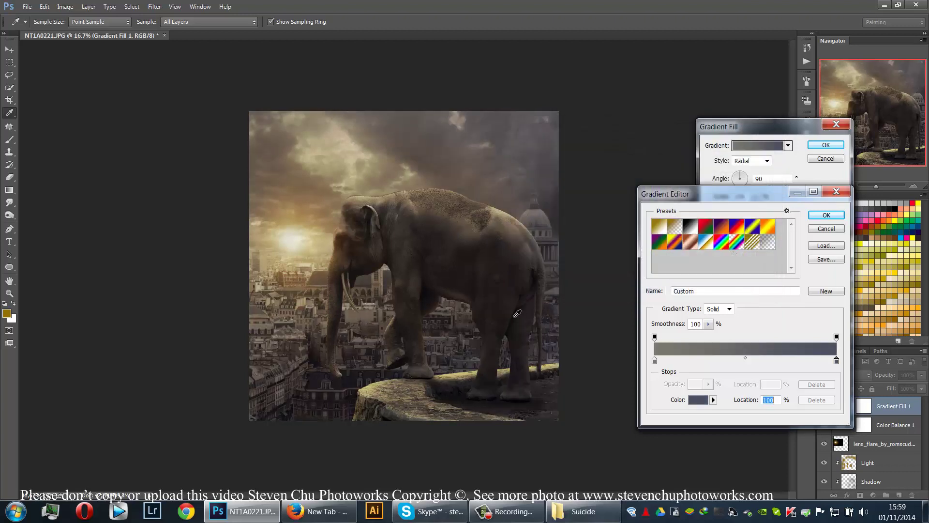
- Apply the edited gradient and lower the Gradient Fill layer's opacity to 70%
{"action": "left_click", "coordinate": [826, 215]}
{"action": "left_click", "coordinate": [826, 145]}
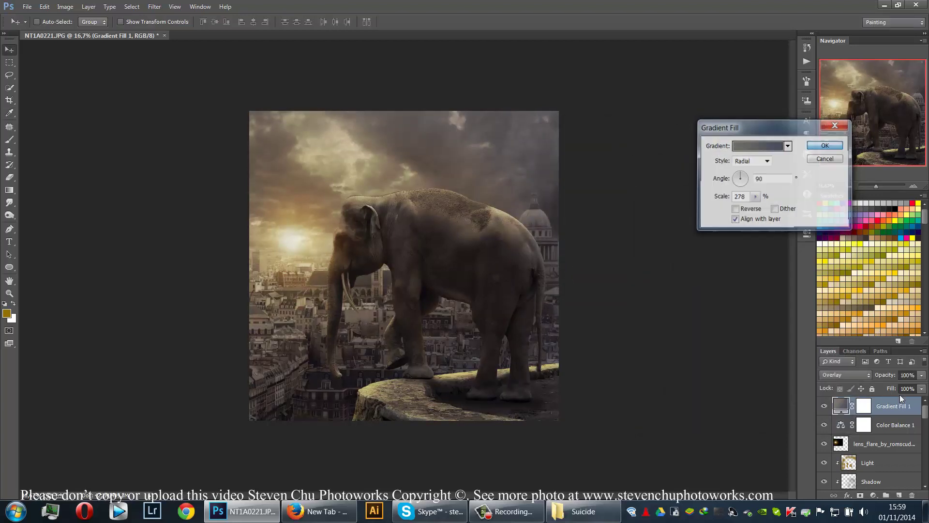
{"action": "left_click", "coordinate": [825, 409]}
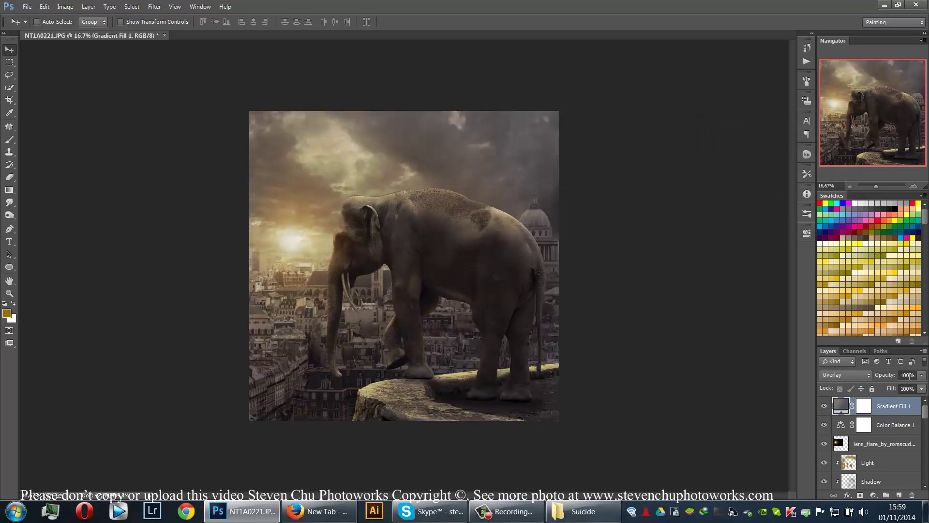
{"action": "left_click_drag", "start_coordinate": [922, 376], "coordinate": [900, 388]}
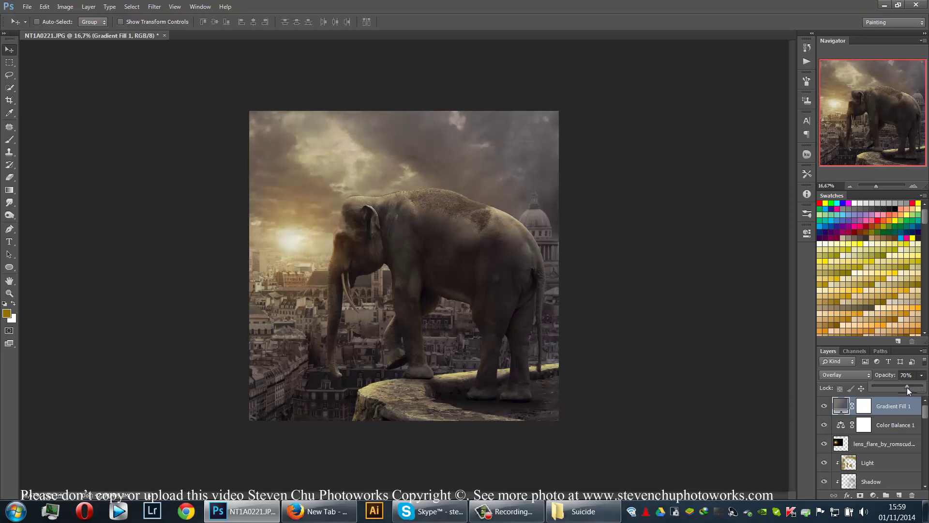
- Compare the image with and without the lens flare and lower the lens flare layer's opacity to 39%
{"action": "left_click", "coordinate": [825, 445]}
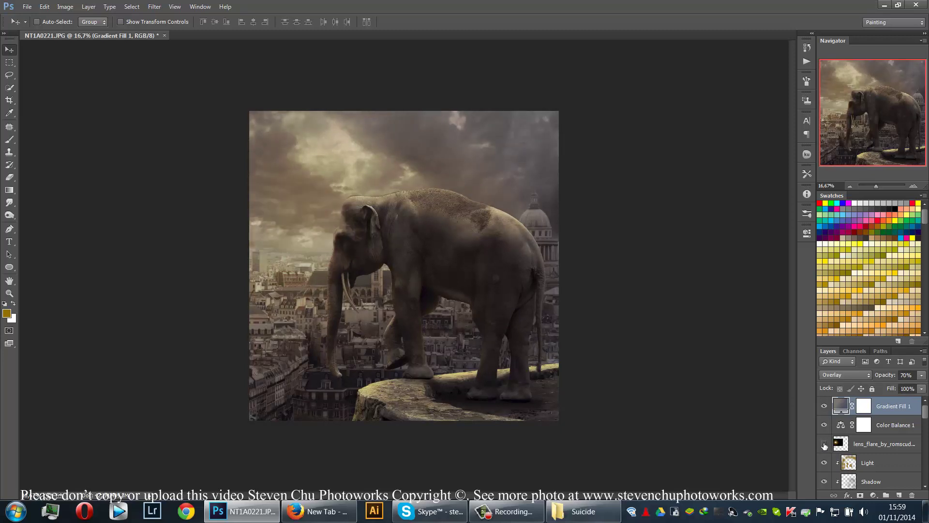
{"action": "left_click", "coordinate": [825, 446]}
{"action": "left_click", "coordinate": [840, 444]}
{"action": "left_click", "coordinate": [921, 375]}
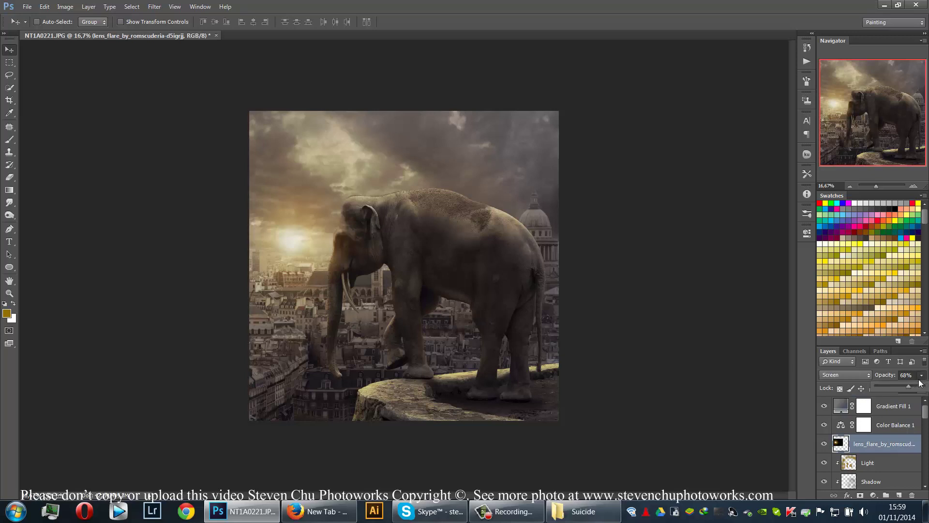
{"action": "left_click_drag", "start_coordinate": [896, 385], "coordinate": [896, 386]}
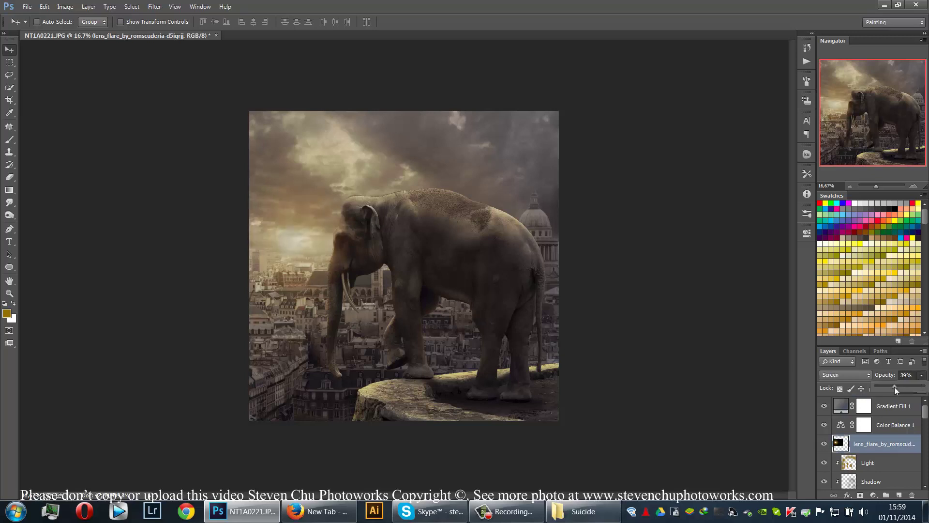
{"action": "left_click", "coordinate": [616, 320]}
- Prepare the Brush tool with a black foreground colour for painting on the elephant's clipped Shadow layer
{"action": "key", "text": "ctrl+plus"}
{"action": "key", "text": "ctrl+plus"}
{"action": "left_click_drag", "start_coordinate": [482, 197], "coordinate": [466, 146]}
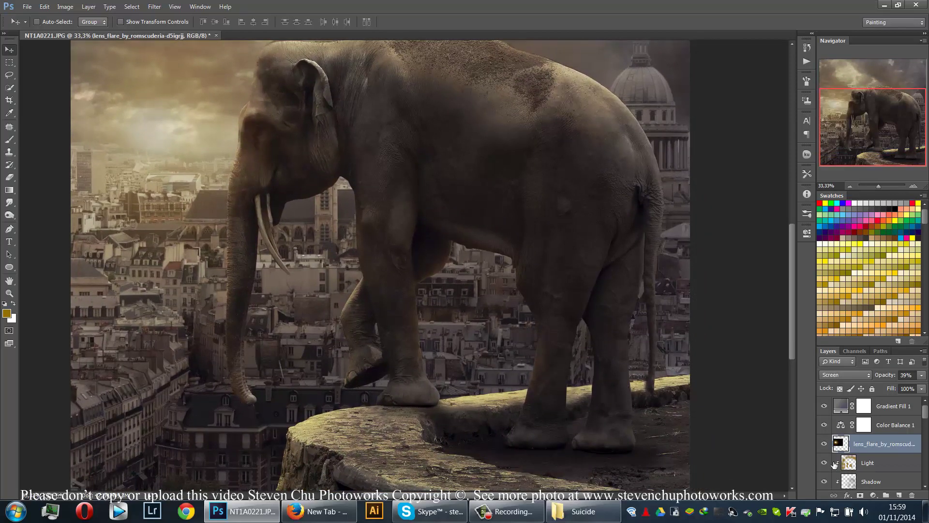
{"action": "scroll", "coordinate": [877, 467], "scroll_direction": "down", "scroll_amount": 1}
{"action": "left_click", "coordinate": [880, 466]}
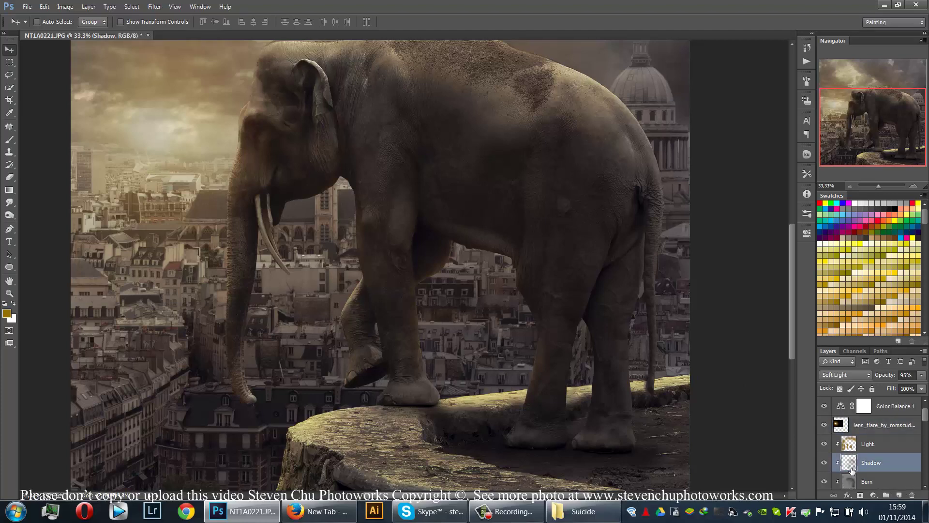
{"action": "left_click", "coordinate": [9, 140]}
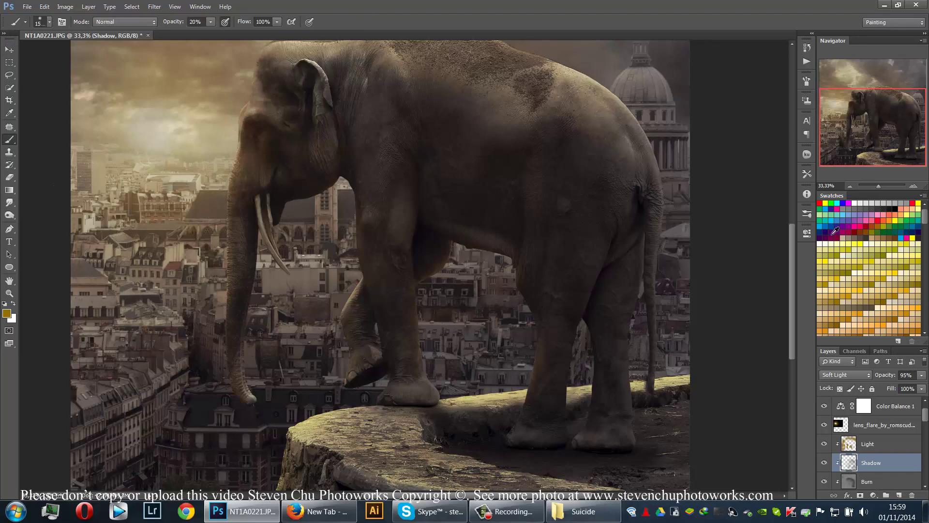
{"action": "left_click", "coordinate": [894, 209]}
{"action": "mouse_move", "coordinate": [685, 239]}
{"action": "left_mouse_down"}
{"action": "mouse_move", "coordinate": [654, 361]}
{"action": "mouse_move", "coordinate": [690, 372]}
{"action": "left_mouse_up"}
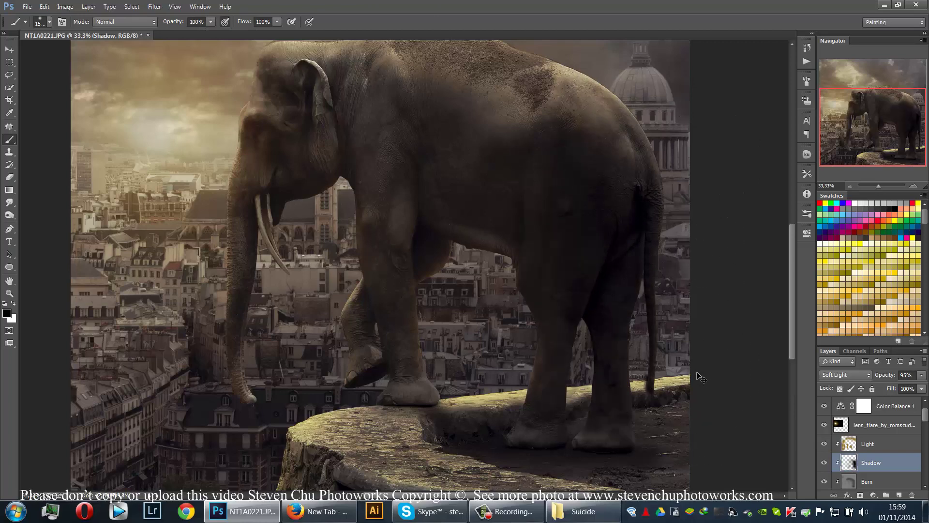
{"action": "key", "text": "ctrl+z"}
{"action": "key", "text": "ctrl+alt+z"}
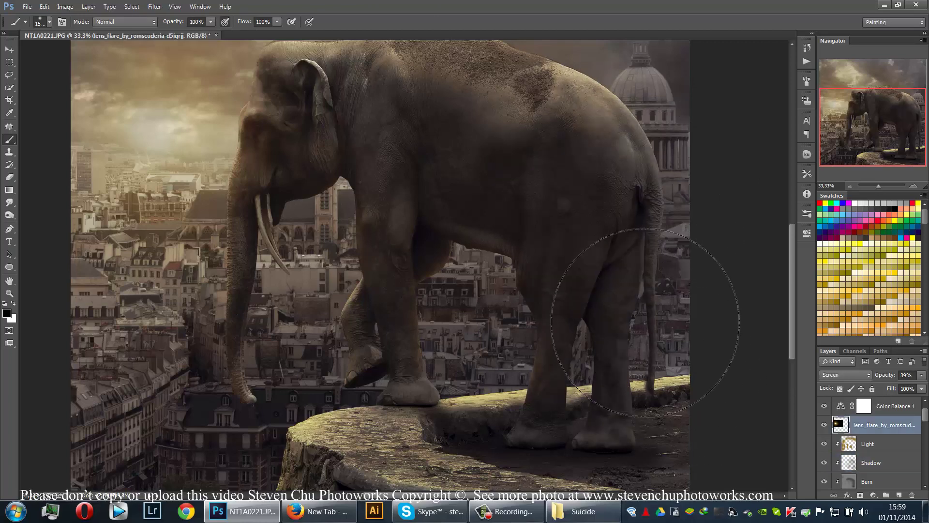
- Darken the elephant's hindquarters, body and neck on its clipped Shadow layer using a black 500-pixel brush at 30% opacity
{"action": "key", "text": "bracketleft"}
{"action": "key", "text": "bracketleft"}
{"action": "key", "text": "bracketleft"}
{"action": "key", "text": "bracketleft"}
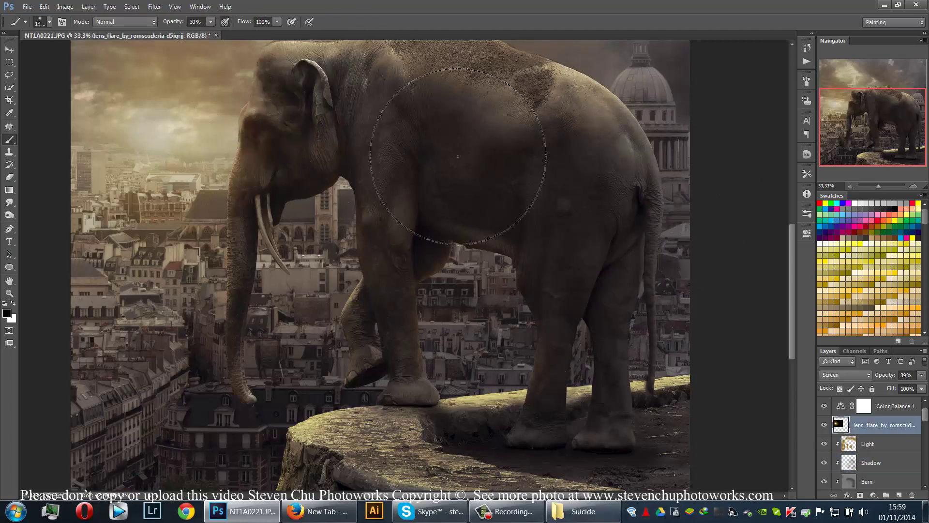
{"action": "key", "text": "bracketleft"}
{"action": "key", "text": "bracketleft"}
{"action": "key", "text": "bracketleft"}
{"action": "key", "text": "bracketleft"}
{"action": "key", "text": "bracketleft"}
{"action": "key", "text": "bracketleft"}
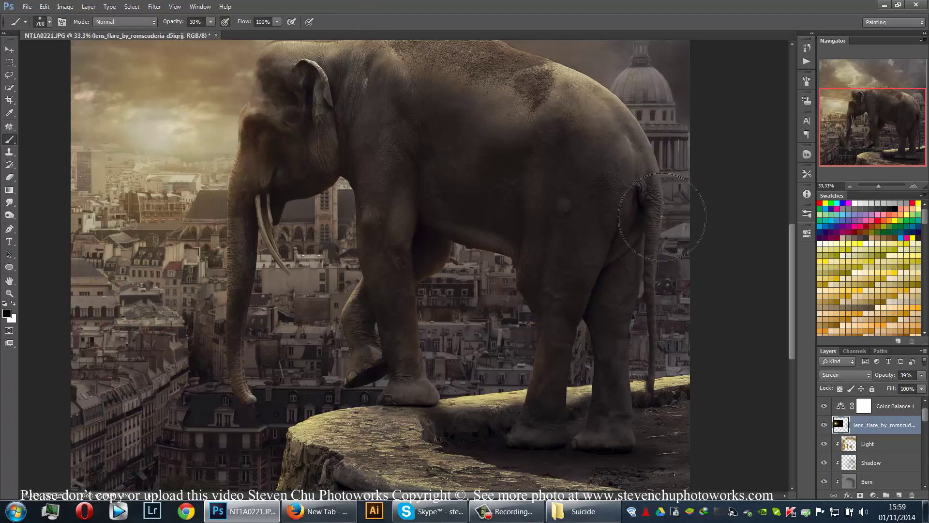
{"action": "left_click", "coordinate": [855, 465]}
{"action": "mouse_move", "coordinate": [640, 213]}
{"action": "left_mouse_down"}
{"action": "mouse_move", "coordinate": [650, 249]}
{"action": "mouse_move", "coordinate": [640, 193]}
{"action": "mouse_move", "coordinate": [665, 320]}
{"action": "mouse_move", "coordinate": [666, 261]}
{"action": "mouse_move", "coordinate": [623, 431]}
{"action": "mouse_move", "coordinate": [644, 457]}
{"action": "mouse_move", "coordinate": [562, 463]}
{"action": "mouse_move", "coordinate": [566, 229]}
{"action": "mouse_move", "coordinate": [554, 189]}
{"action": "mouse_move", "coordinate": [584, 316]}
{"action": "mouse_move", "coordinate": [558, 181]}
{"action": "mouse_move", "coordinate": [456, 145]}
{"action": "mouse_move", "coordinate": [442, 114]}
{"action": "mouse_move", "coordinate": [377, 88]}
{"action": "mouse_move", "coordinate": [404, 152]}
{"action": "mouse_move", "coordinate": [461, 226]}
{"action": "mouse_move", "coordinate": [407, 190]}
{"action": "mouse_move", "coordinate": [434, 225]}
{"action": "mouse_move", "coordinate": [382, 290]}
{"action": "mouse_move", "coordinate": [382, 315]}
{"action": "mouse_move", "coordinate": [346, 159]}
{"action": "left_mouse_up"}
{"action": "left_click_drag", "start_coordinate": [421, 264], "coordinate": [489, 399]}
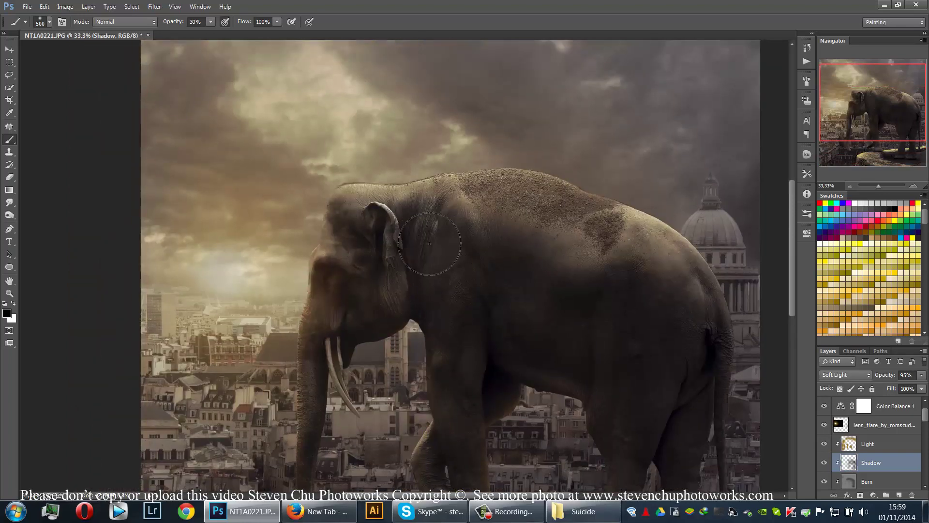
{"action": "mouse_move", "coordinate": [380, 232]}
{"action": "left_mouse_down"}
{"action": "mouse_move", "coordinate": [440, 72]}
{"action": "mouse_move", "coordinate": [462, 82]}
{"action": "left_mouse_up"}
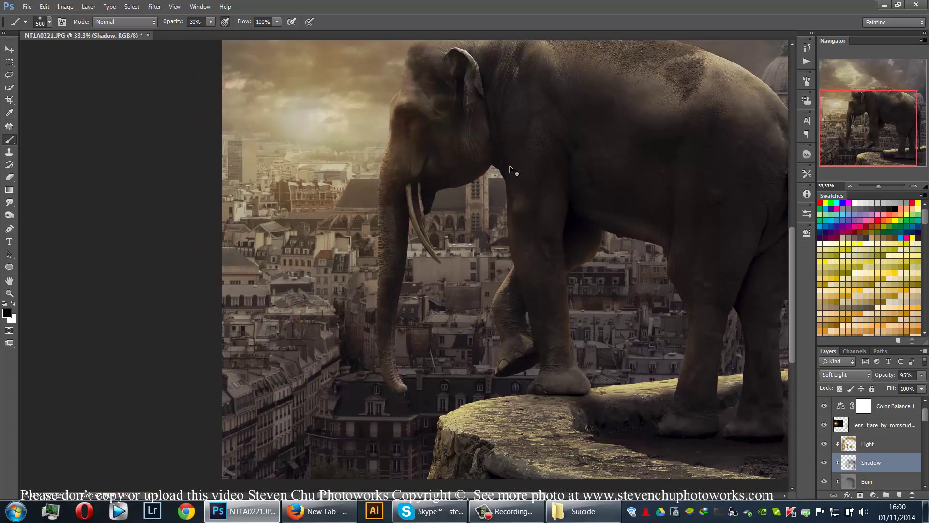
- Lower the opacity of the elephant's clipped Shadow layer to 91%
{"action": "key", "text": "ctrl+minus"}
{"action": "key", "text": "ctrl+minus"}
{"action": "key", "text": "ctrl+minus"}
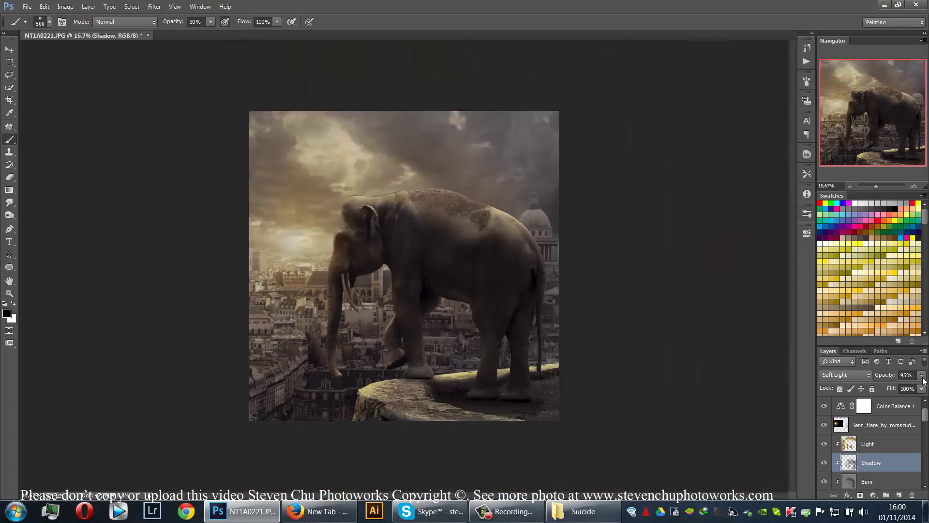
{"action": "left_click_drag", "start_coordinate": [923, 380], "coordinate": [922, 387]}
{"action": "scroll", "coordinate": [864, 450], "scroll_direction": "down", "scroll_amount": 3}
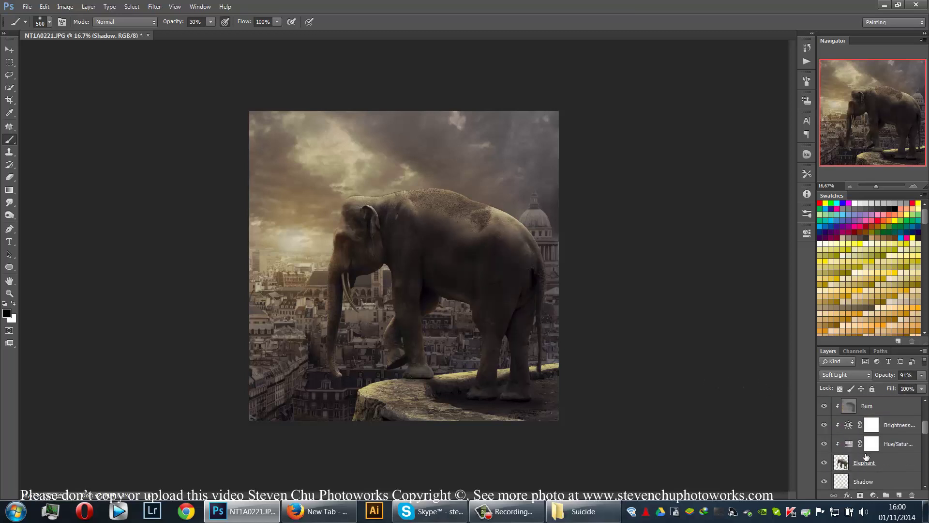
{"action": "left_click", "coordinate": [882, 465]}
{"action": "scroll", "coordinate": [882, 464], "scroll_direction": "down", "scroll_amount": 2}
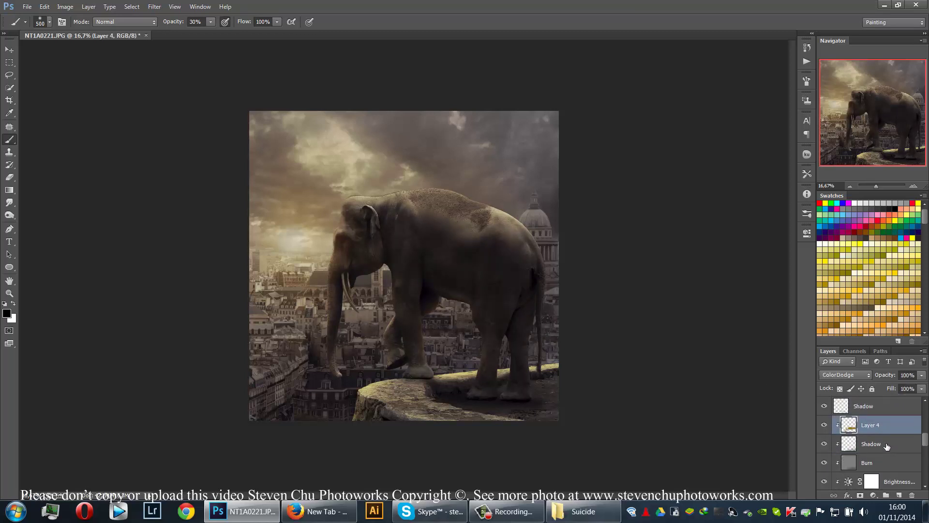
{"action": "left_click", "coordinate": [887, 445]}
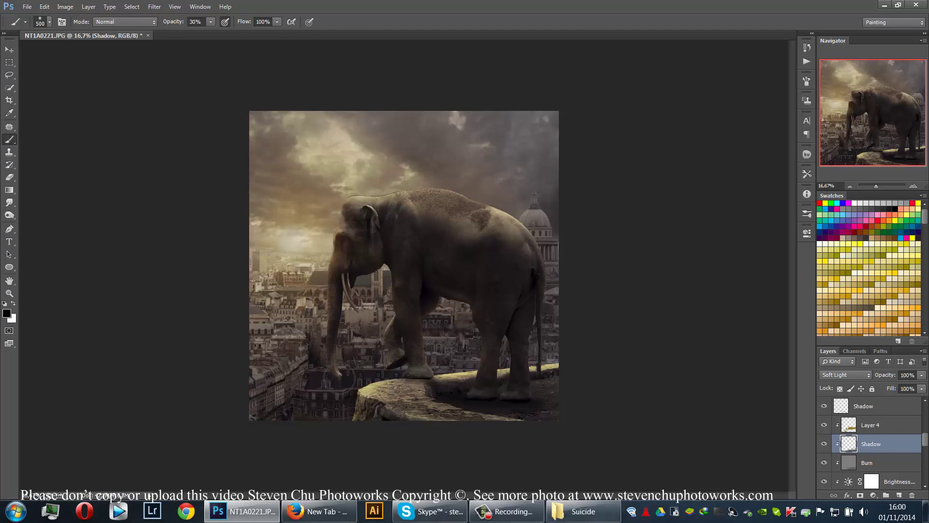
{"action": "key", "text": "v"}
{"action": "scroll", "coordinate": [883, 418], "scroll_direction": "up", "scroll_amount": 3}
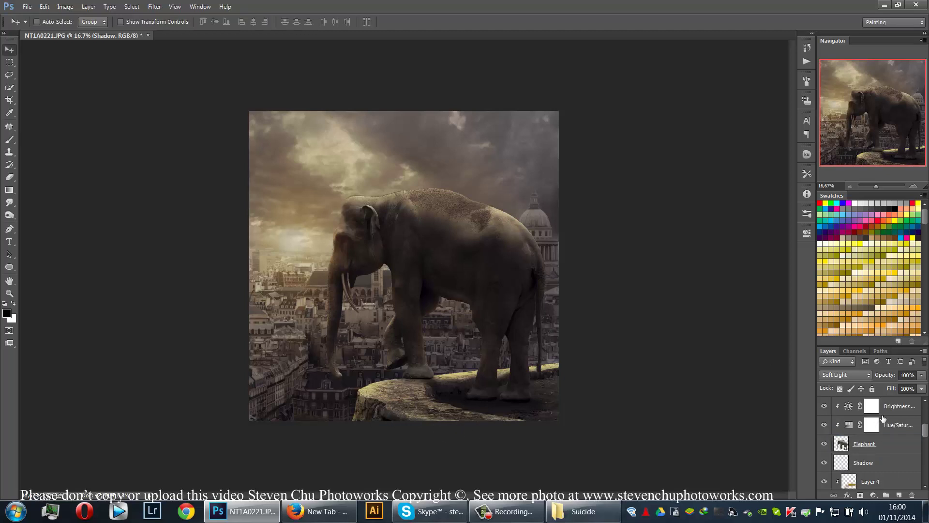
- Add a dark purple Solid Color fill layer, 140115, above the gradient fill and set its blend mode to Exclusion
{"action": "scroll", "coordinate": [884, 418], "scroll_direction": "up", "scroll_amount": 3}
{"action": "left_click", "coordinate": [890, 408]}
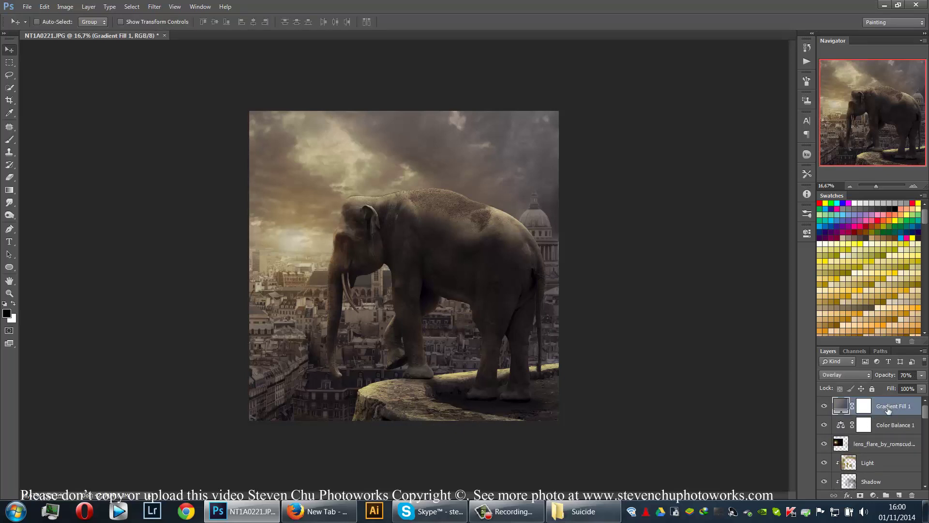
{"action": "left_click", "coordinate": [875, 496]}
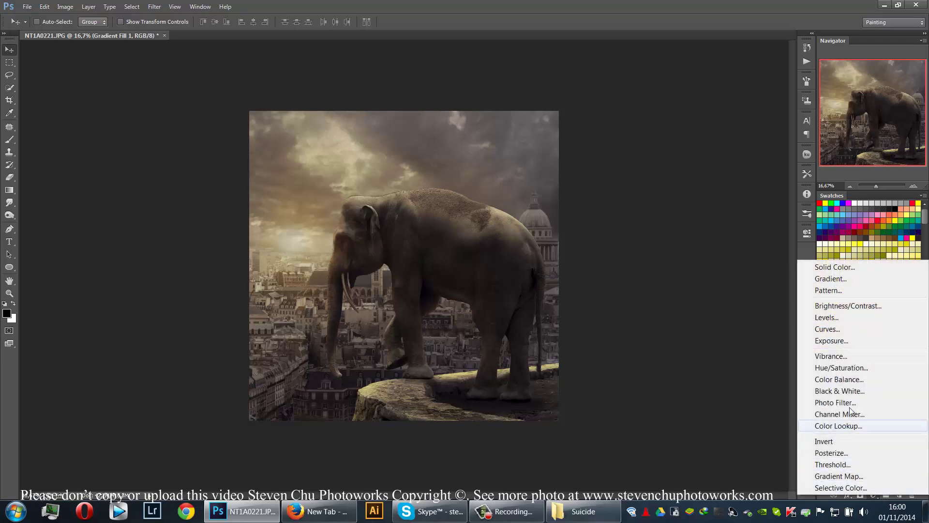
{"action": "left_click", "coordinate": [820, 267]}
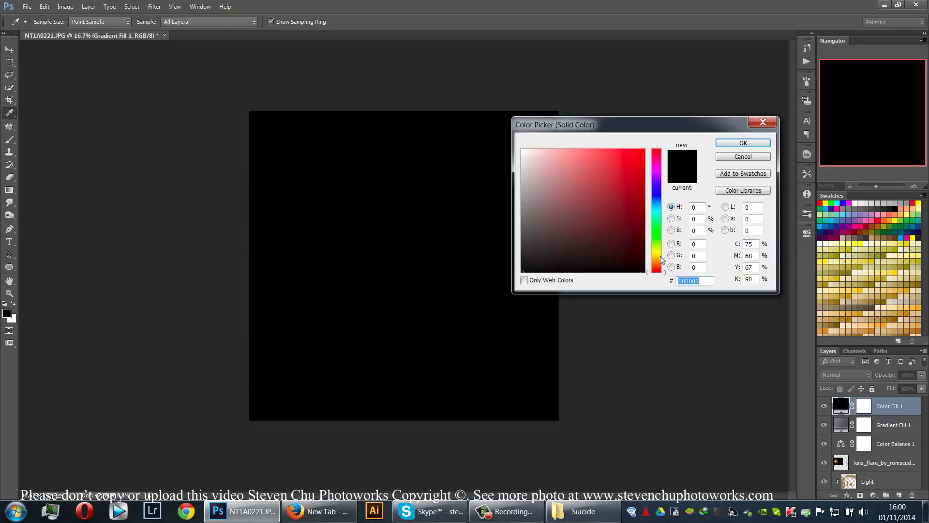
{"action": "left_click_drag", "start_coordinate": [661, 259], "coordinate": [656, 264]}
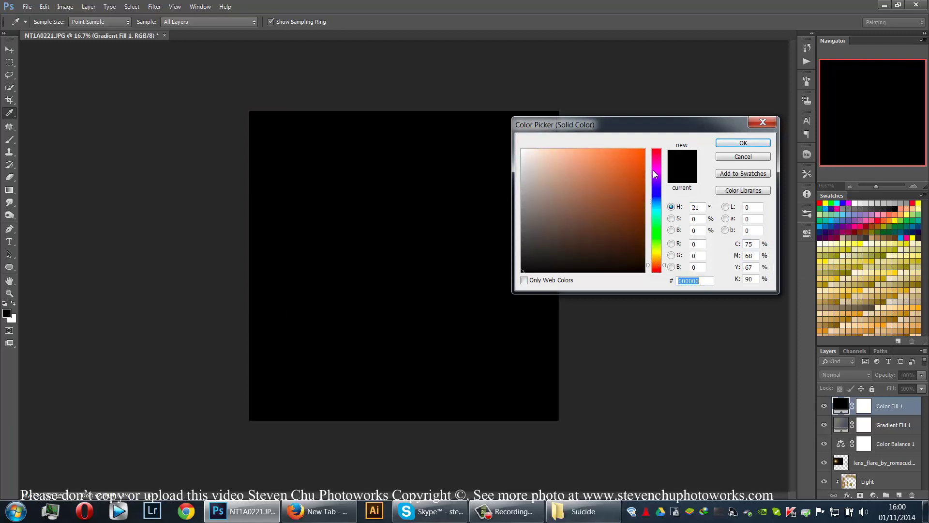
{"action": "left_click_drag", "start_coordinate": [654, 174], "coordinate": [654, 170]}
{"action": "left_click", "coordinate": [638, 262]}
{"action": "left_click", "coordinate": [743, 143]}
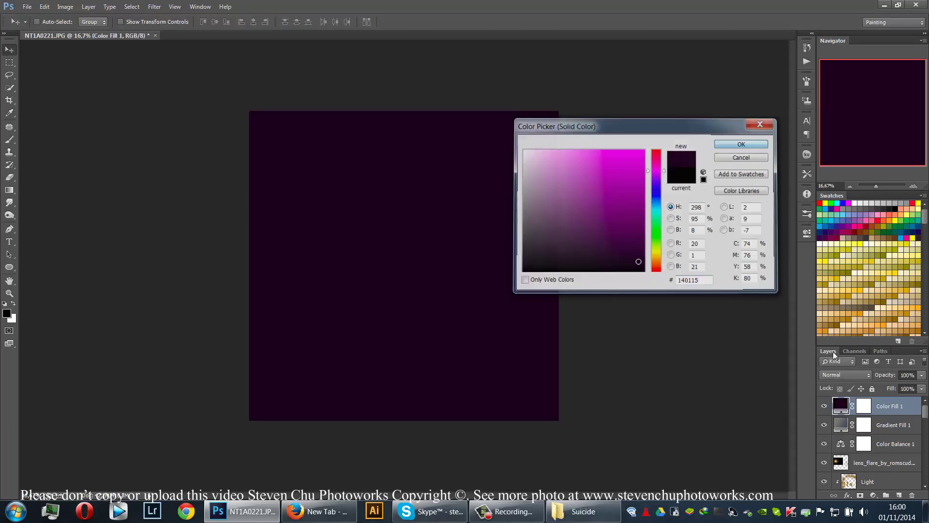
{"action": "left_click", "coordinate": [846, 375]}
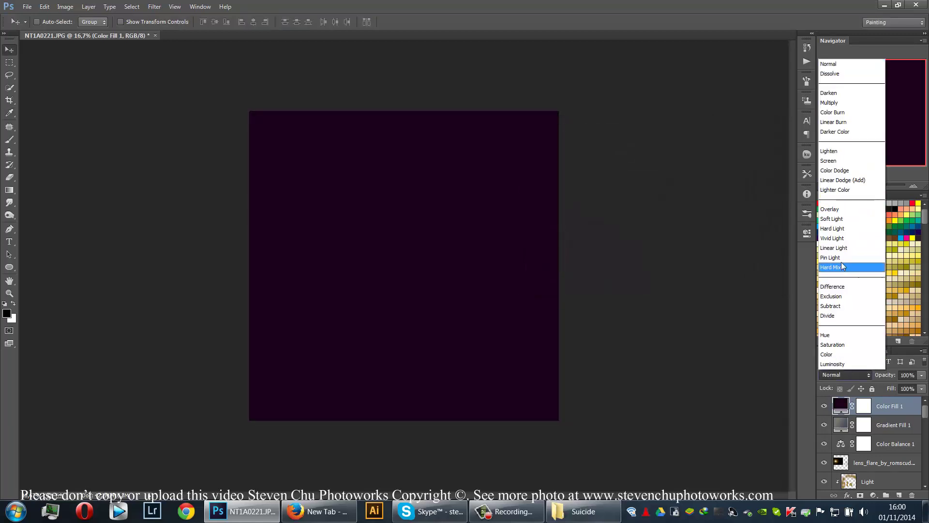
{"action": "left_click", "coordinate": [848, 296]}
- Change the solid colour fill to a near-black blue, 010308
{"action": "double_click", "coordinate": [846, 405]}
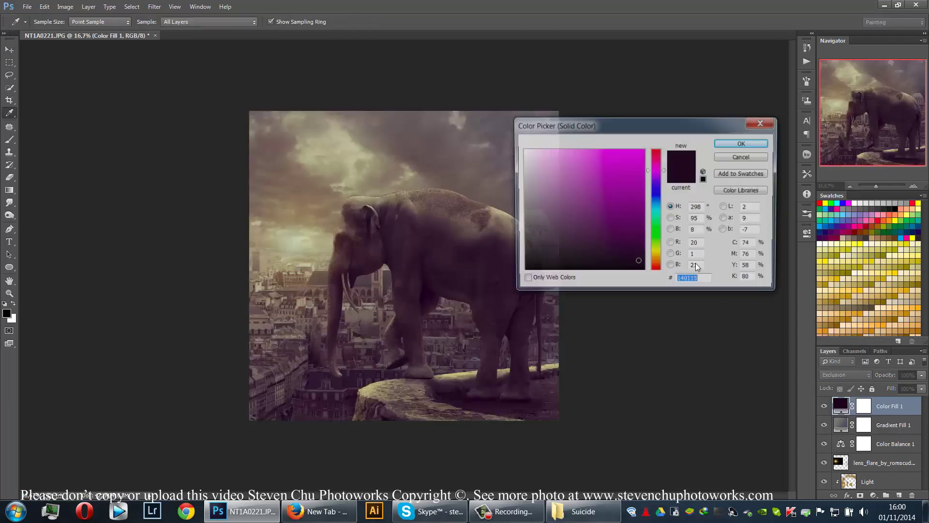
{"action": "left_click", "coordinate": [654, 195]}
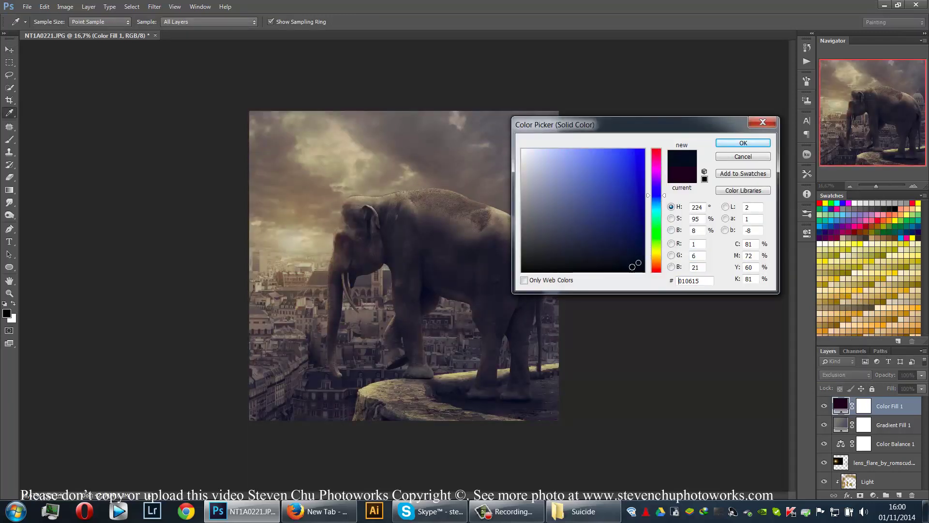
{"action": "left_click_drag", "start_coordinate": [638, 263], "coordinate": [625, 269]}
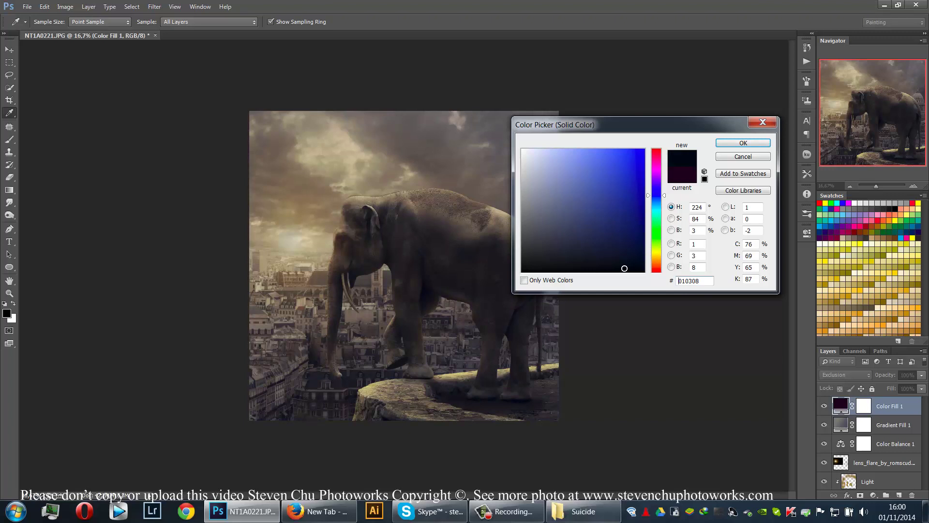
{"action": "left_click", "coordinate": [728, 143]}
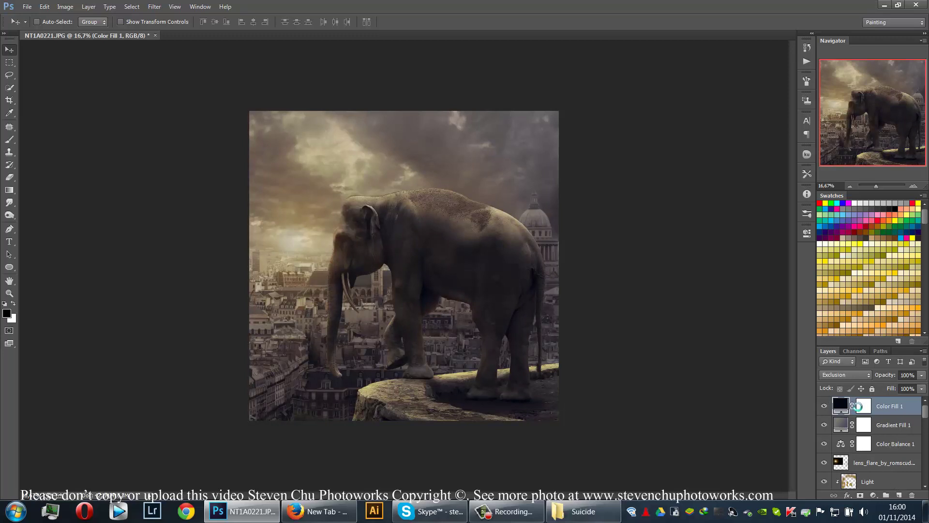
- Stamp all visible layers into a new layer on top and name it Merge All
{"action": "key", "text": "ctrl+shift+alt+e"}
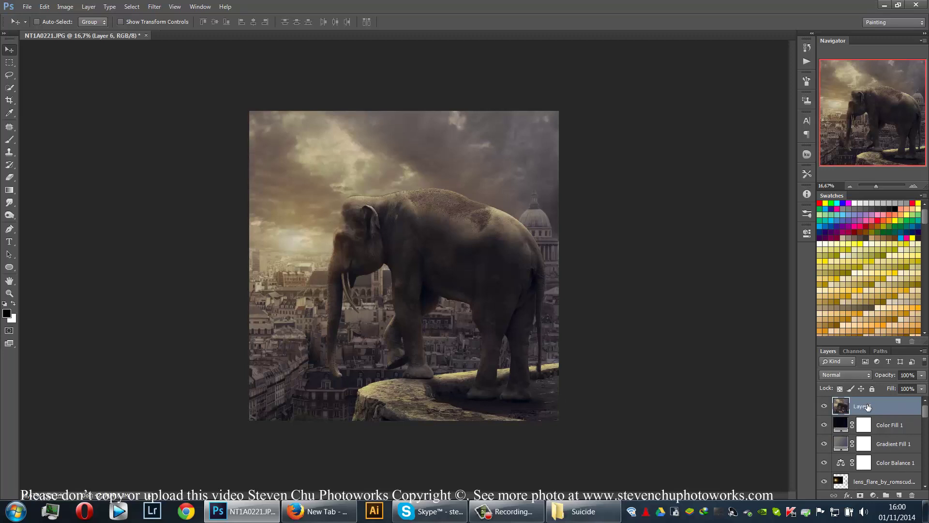
{"action": "double_click", "coordinate": [867, 402]}
{"action": "type", "text": "MErge All"}
{"action": "key", "text": "Return"}
- Start the Lighting Effects filter on the Merge All layer and move its point light beside the elephant's forehead
{"action": "left_click", "coordinate": [155, 6]}
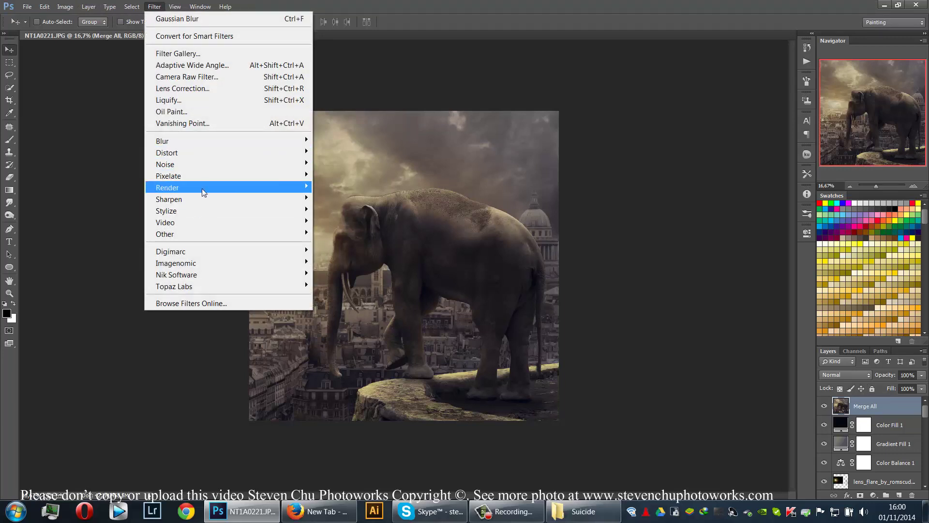
{"action": "mouse_move", "coordinate": [202, 188]}
{"action": "left_click", "coordinate": [347, 233]}
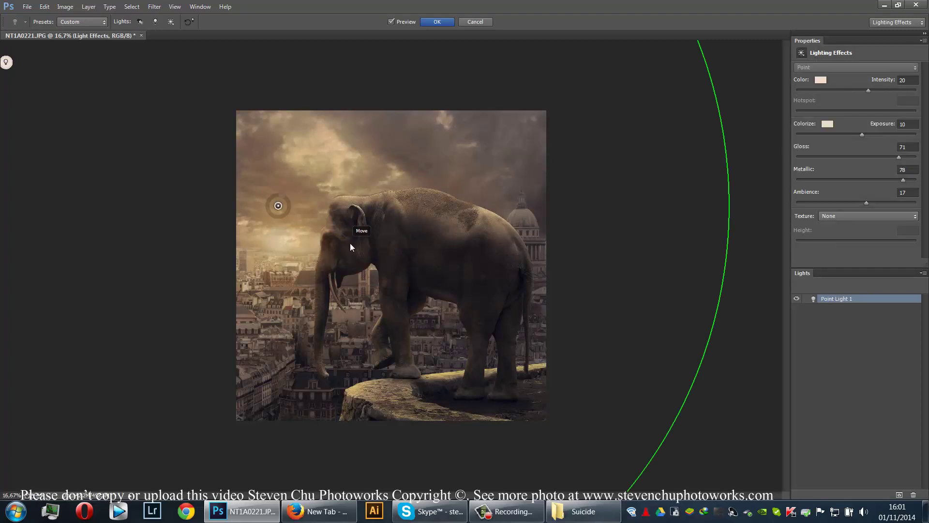
{"action": "left_click_drag", "start_coordinate": [468, 220], "coordinate": [450, 247]}
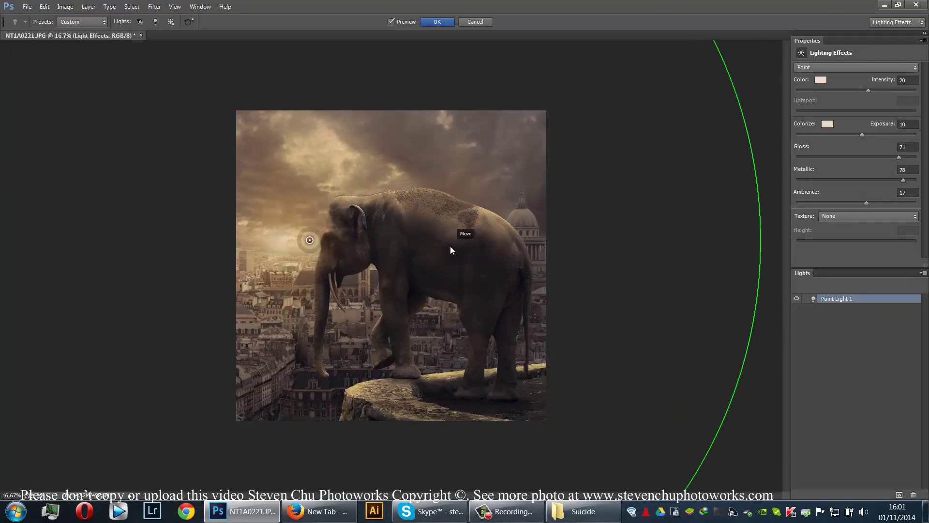
- Try the Spot light type and switch the light back to Point
{"action": "left_click", "coordinate": [843, 68]}
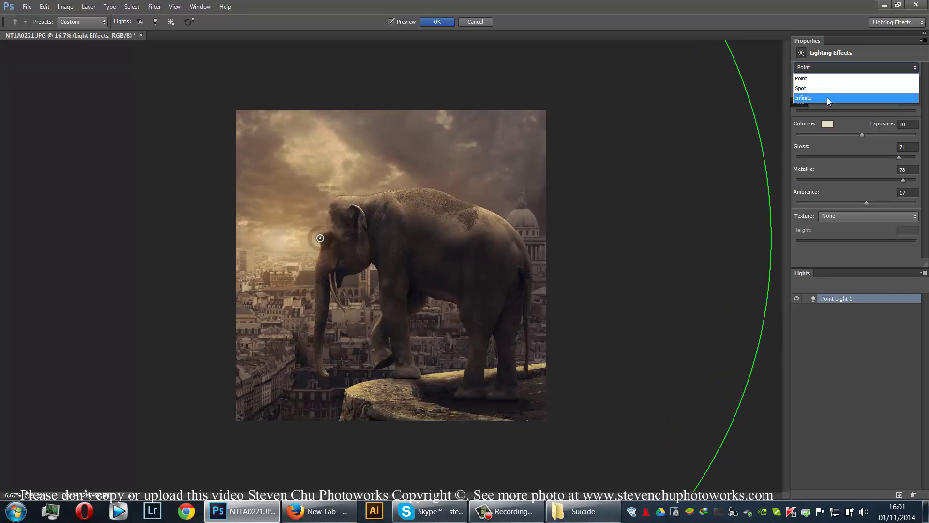
{"action": "left_click", "coordinate": [827, 88]}
{"action": "left_click", "coordinate": [832, 68]}
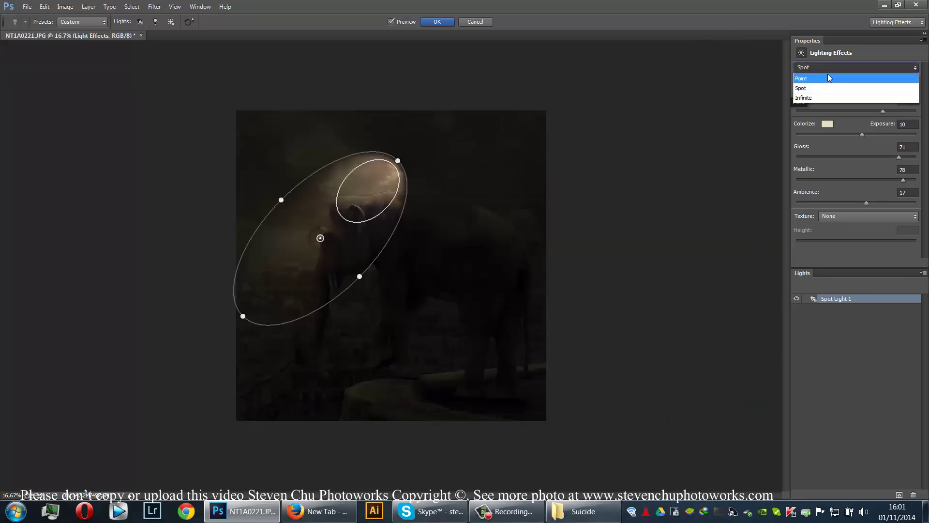
{"action": "left_click", "coordinate": [823, 81]}
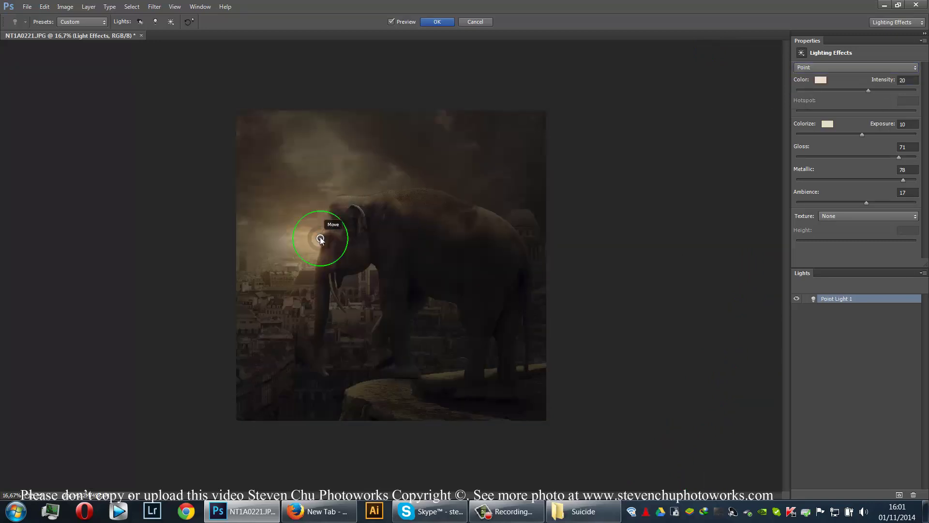
- Enlarge the point light well beyond the canvas, place it just in front of the elephant's face, and set Intensity 26 and Exposure 9
{"action": "left_click_drag", "start_coordinate": [347, 234], "coordinate": [642, 216]}
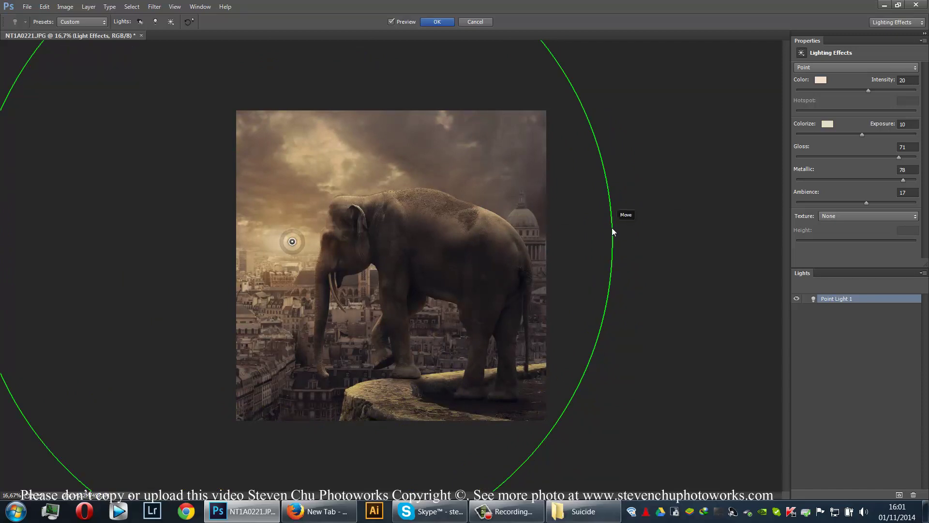
{"action": "left_click_drag", "start_coordinate": [617, 228], "coordinate": [698, 224]}
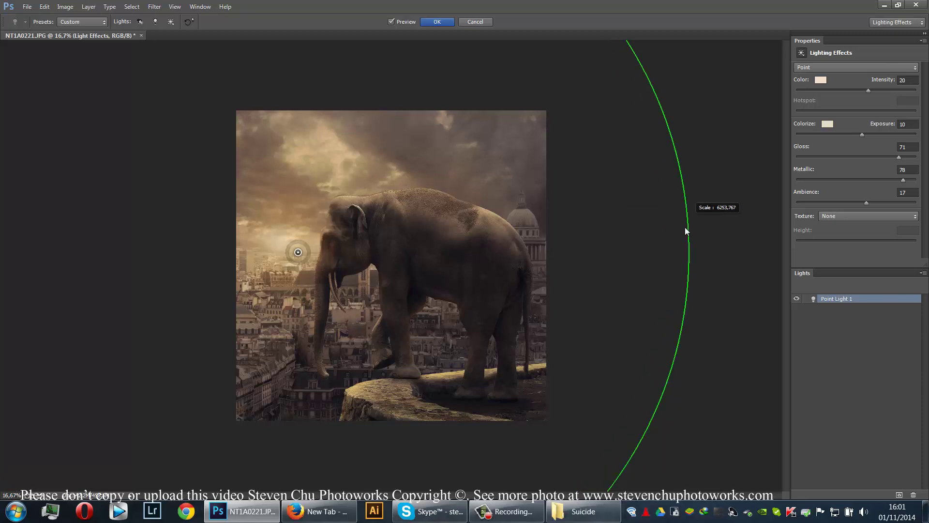
{"action": "left_click_drag", "start_coordinate": [300, 260], "coordinate": [308, 244]}
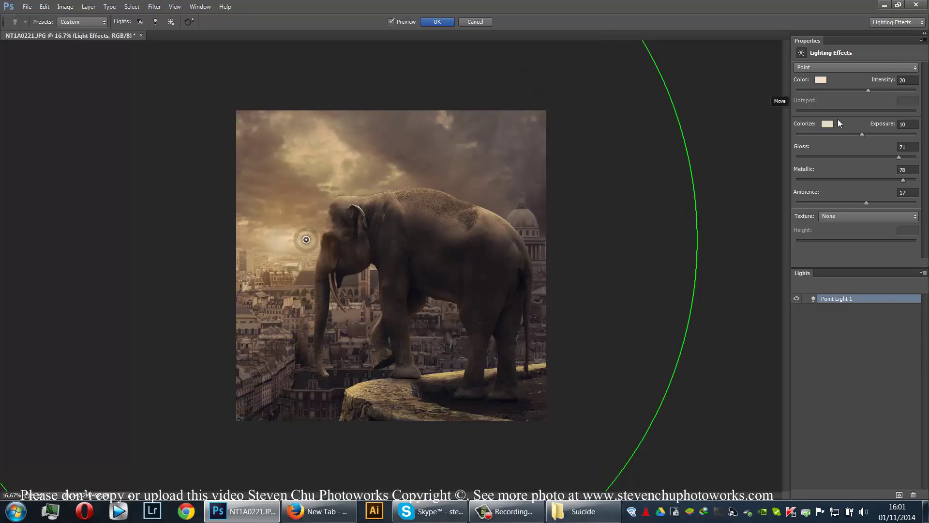
{"action": "left_click_drag", "start_coordinate": [868, 91], "coordinate": [871, 90]}
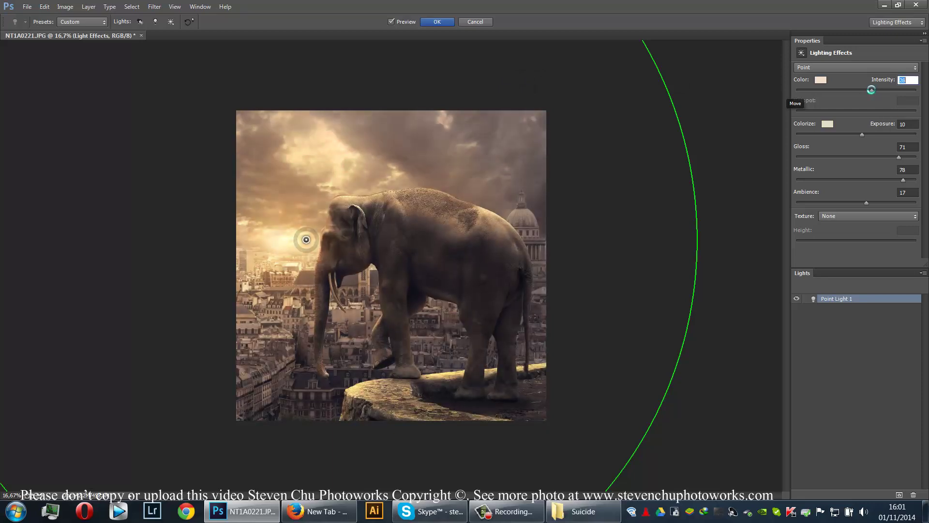
{"action": "left_click_drag", "start_coordinate": [862, 134], "coordinate": [861, 134]}
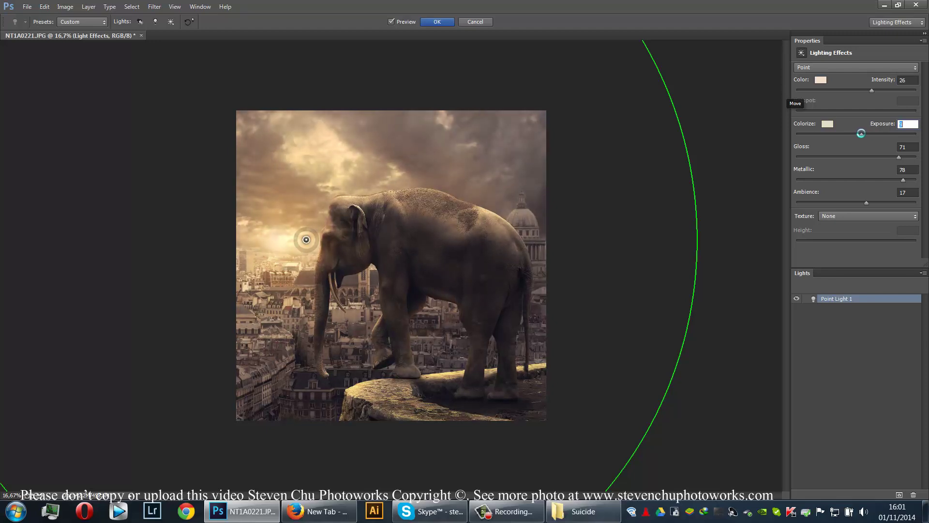
- Change the light color to a muted peach, RGB 221, 201, 185, and apply the Lighting Effects filter
{"action": "left_click", "coordinate": [825, 83]}
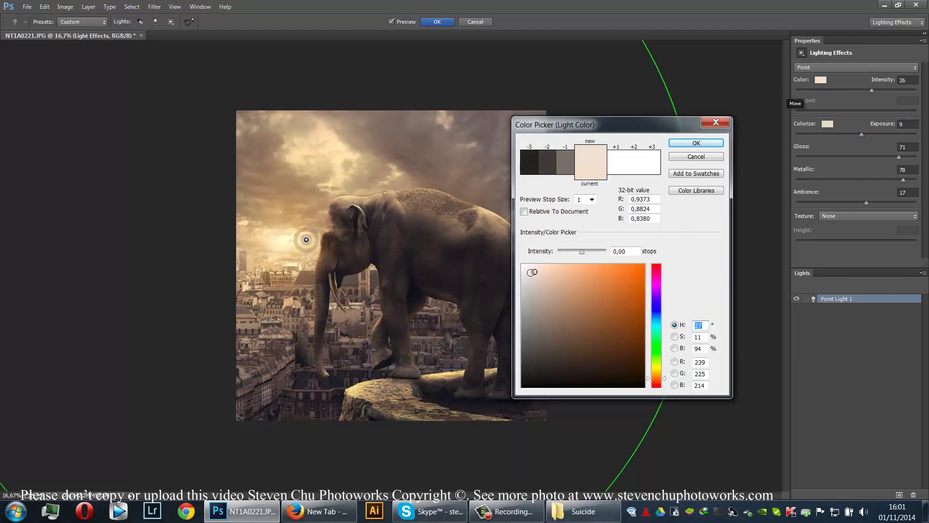
{"action": "left_click", "coordinate": [540, 279]}
{"action": "left_click_drag", "start_coordinate": [541, 279], "coordinate": [541, 281]}
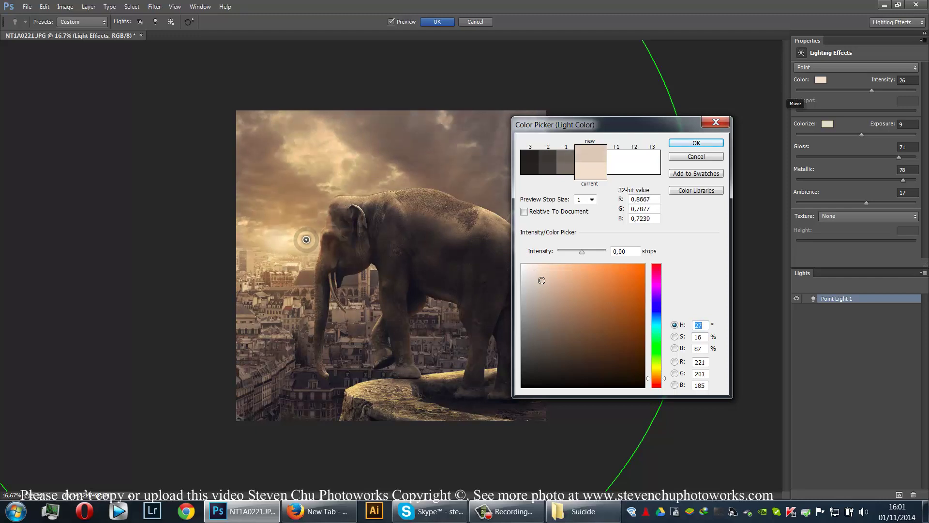
{"action": "left_click", "coordinate": [696, 142]}
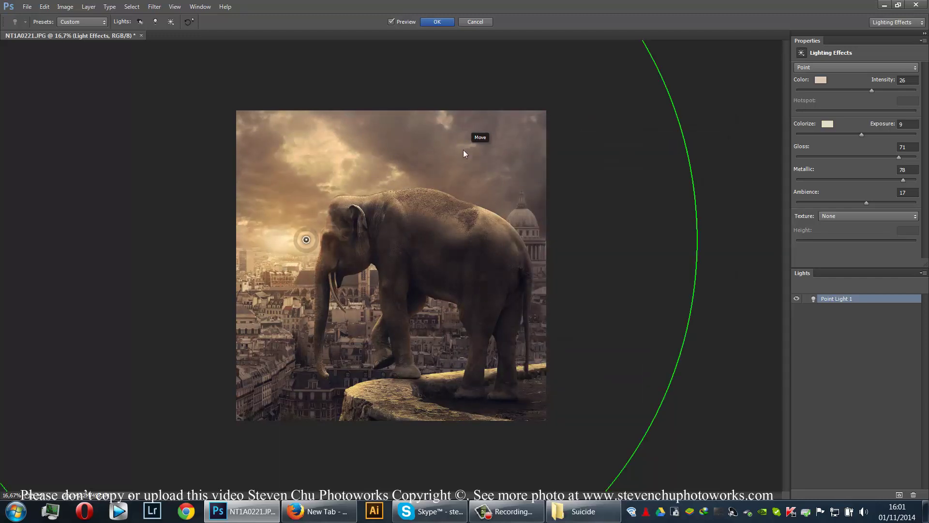
{"action": "left_click", "coordinate": [442, 24]}
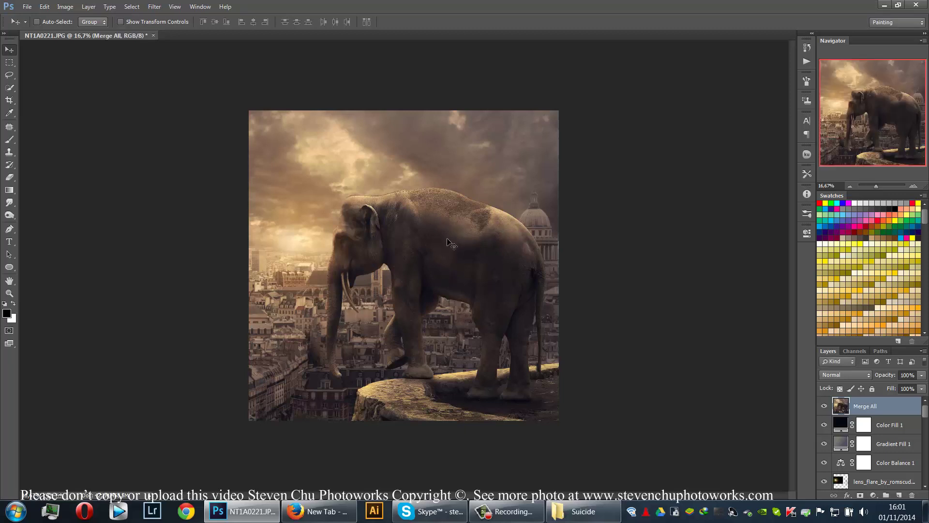
- Delete the Merge All layer and darken the elephant's hind leg on its Shadow layer with the black brush at 30% opacity
{"action": "left_click_drag", "start_coordinate": [911, 411], "coordinate": [912, 494]}
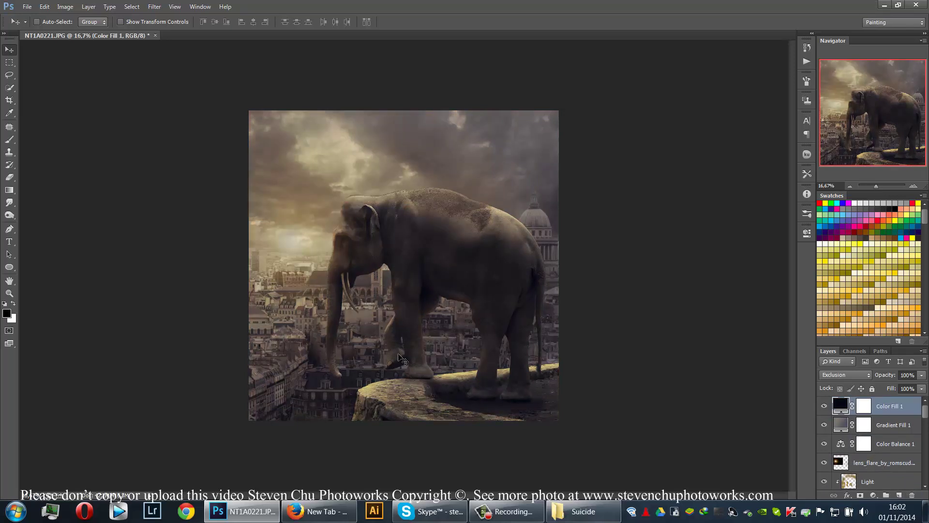
{"action": "scroll", "coordinate": [887, 435], "scroll_direction": "down", "scroll_amount": 3}
{"action": "left_click", "coordinate": [872, 448]}
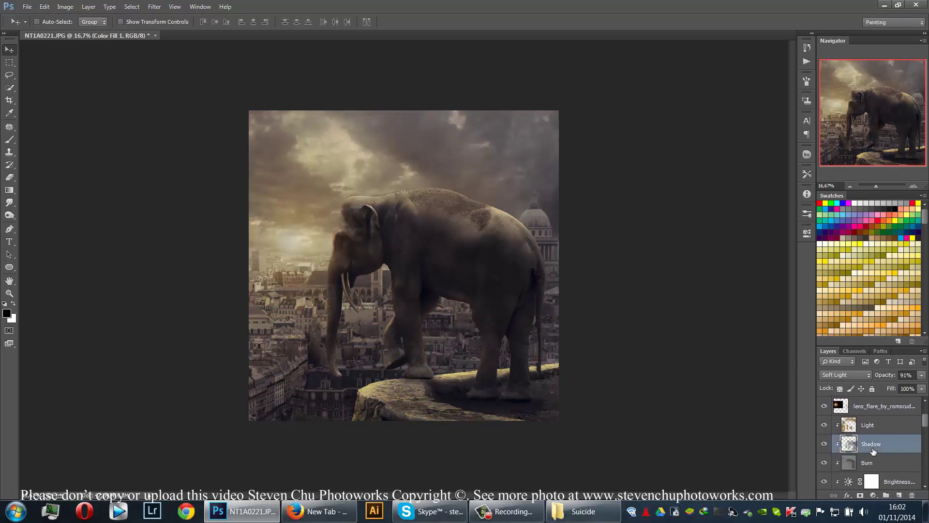
{"action": "left_click", "coordinate": [9, 140]}
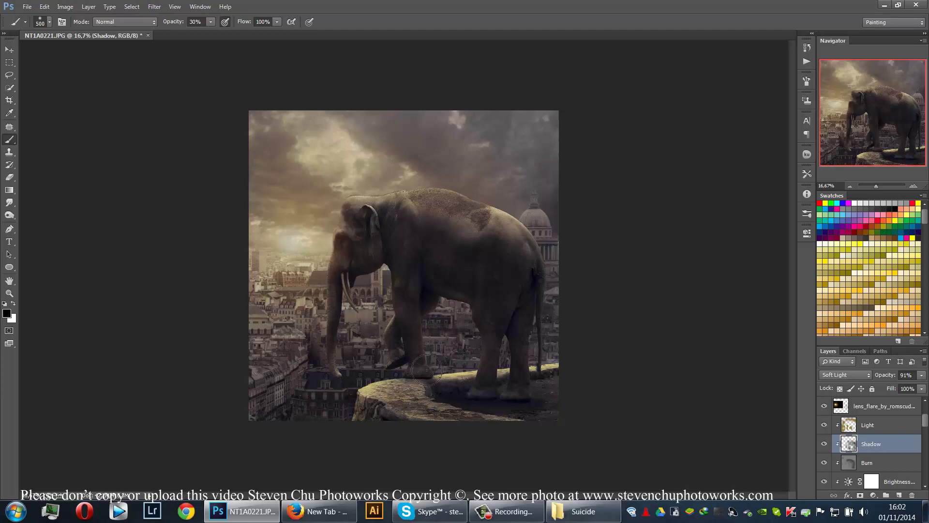
{"action": "mouse_move", "coordinate": [483, 366]}
{"action": "left_mouse_down"}
{"action": "mouse_move", "coordinate": [501, 378]}
{"action": "mouse_move", "coordinate": [495, 355]}
{"action": "mouse_move", "coordinate": [496, 379]}
{"action": "left_mouse_up"}
- Darken the edges of the city with the black brush on its clipped Burn layer and on Layer 3
{"action": "scroll", "coordinate": [894, 447], "scroll_direction": "down", "scroll_amount": 3}
{"action": "scroll", "coordinate": [893, 447], "scroll_direction": "down", "scroll_amount": 4}
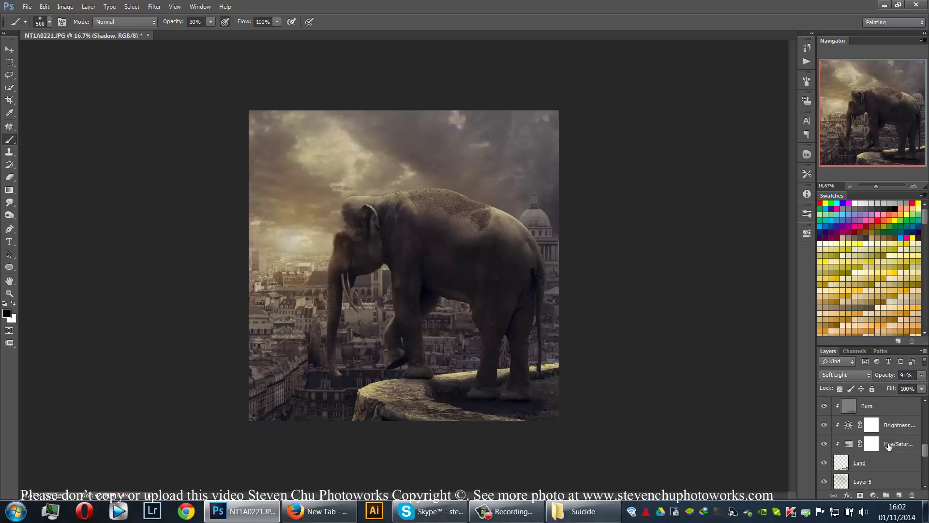
{"action": "left_click", "coordinate": [871, 481]}
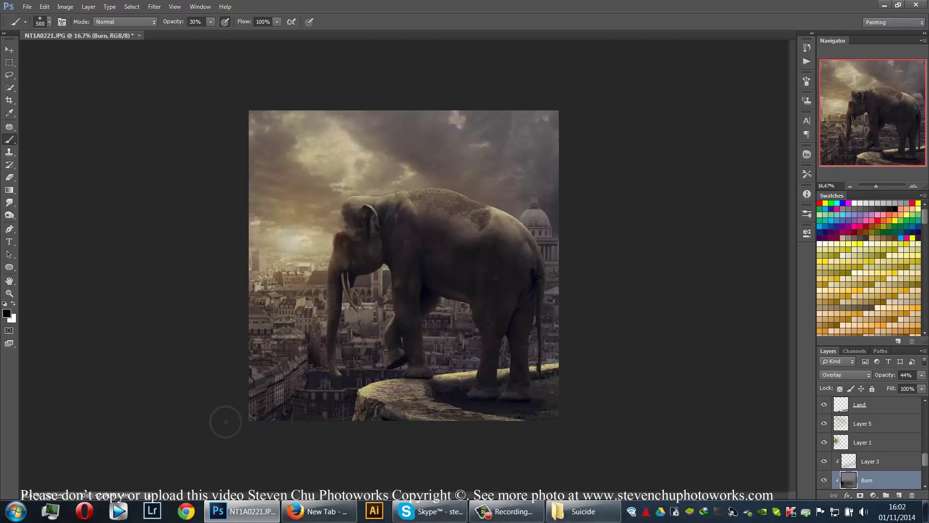
{"action": "left_click", "coordinate": [852, 462]}
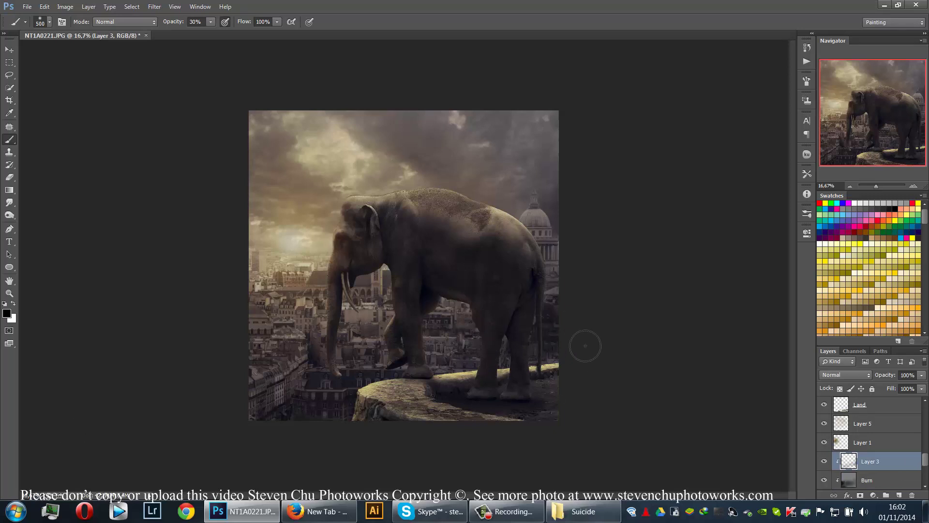
- Stamp all visible layers into a new layer above Color Fill 1 and name it Merge All
{"action": "scroll", "coordinate": [890, 421], "scroll_direction": "up", "scroll_amount": 5}
{"action": "scroll", "coordinate": [896, 416], "scroll_direction": "up", "scroll_amount": 2}
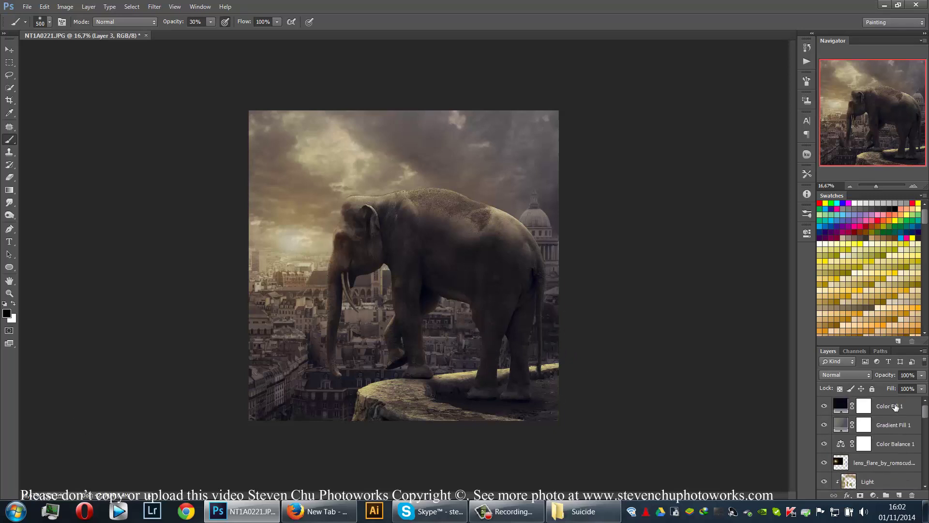
{"action": "left_click", "coordinate": [895, 407]}
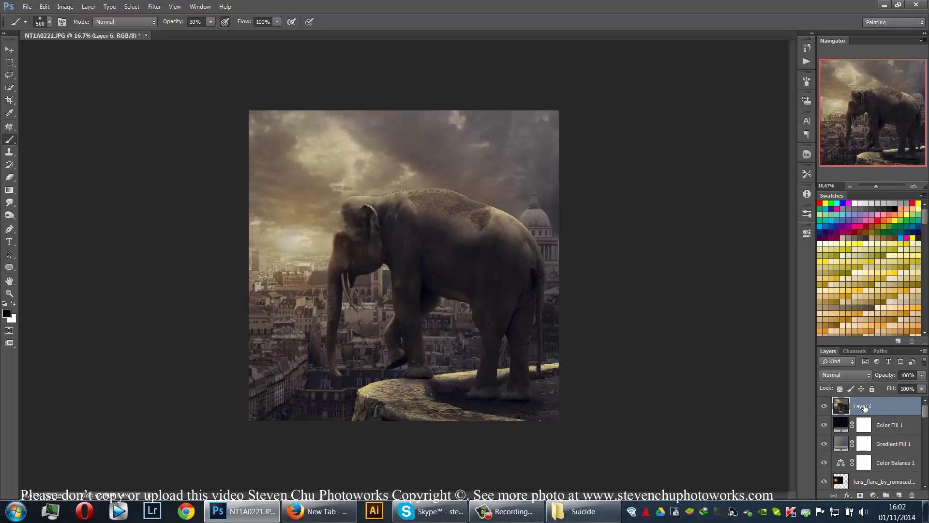
{"action": "double_click", "coordinate": [866, 406]}
{"action": "type", "text": "Merge All"}
{"action": "key", "text": "Return"}
- Apply Lighting Effects to the Merge All layer with the point light scaled to about 7390 and shifted slightly away from the elephant's face
{"action": "left_click", "coordinate": [155, 7]}
{"action": "mouse_move", "coordinate": [197, 187]}
{"action": "left_click", "coordinate": [347, 229]}
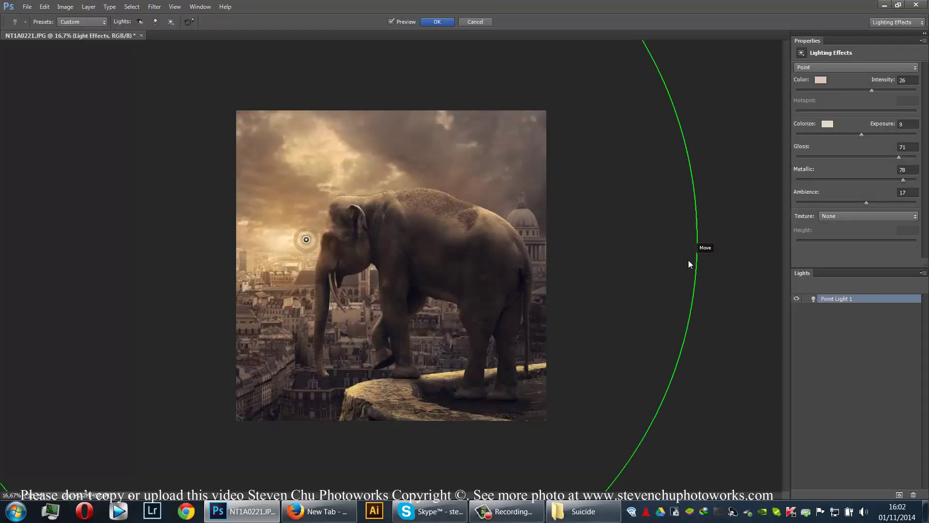
{"action": "left_click_drag", "start_coordinate": [707, 263], "coordinate": [757, 268]}
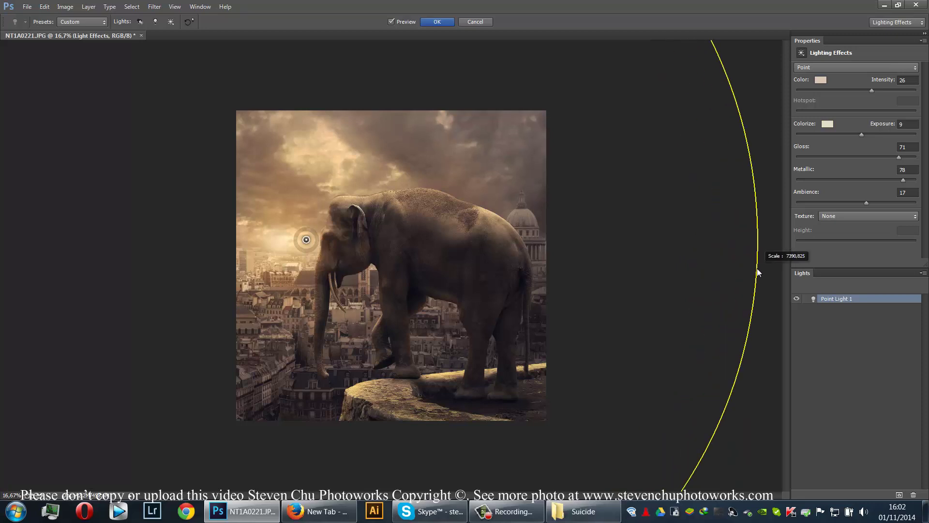
{"action": "left_click_drag", "start_coordinate": [571, 231], "coordinate": [566, 235]}
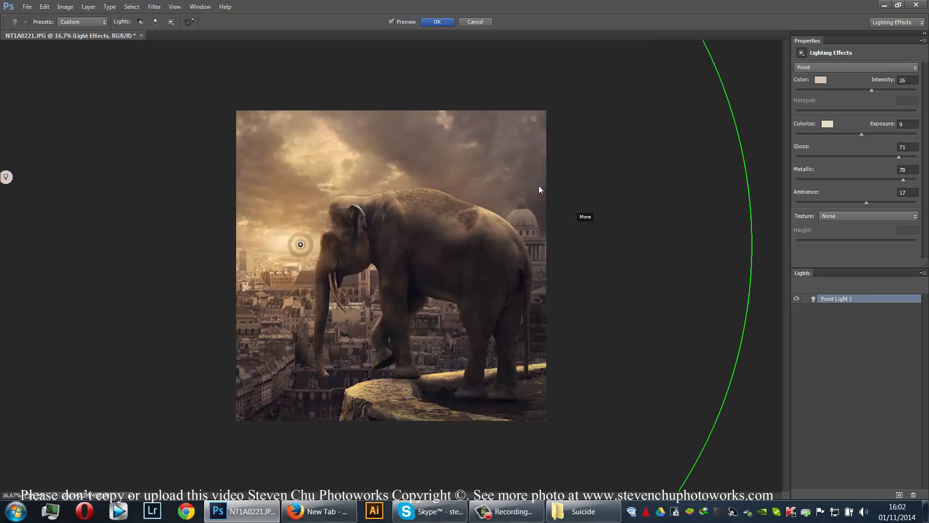
{"action": "left_click", "coordinate": [440, 23]}
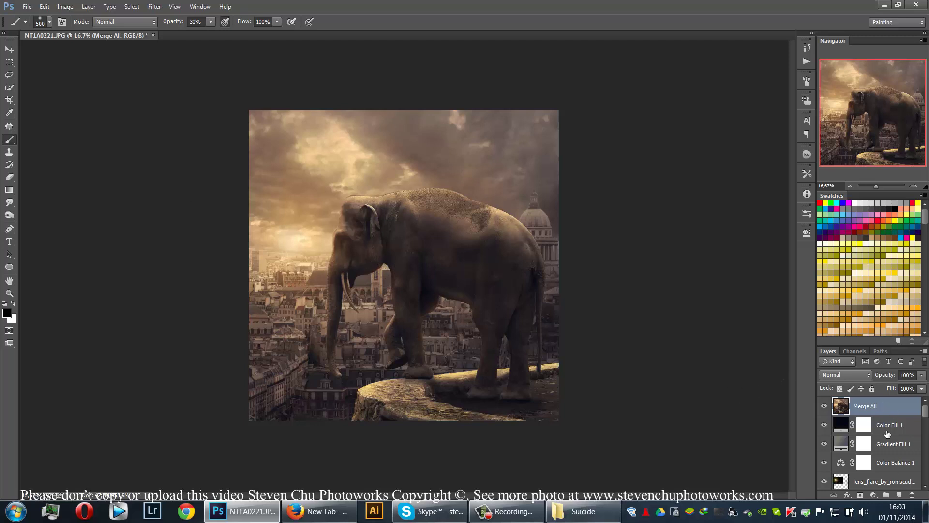
- Duplicate the Merge All layer and name the copy Sharpen
{"action": "left_click_drag", "start_coordinate": [888, 410], "coordinate": [898, 495]}
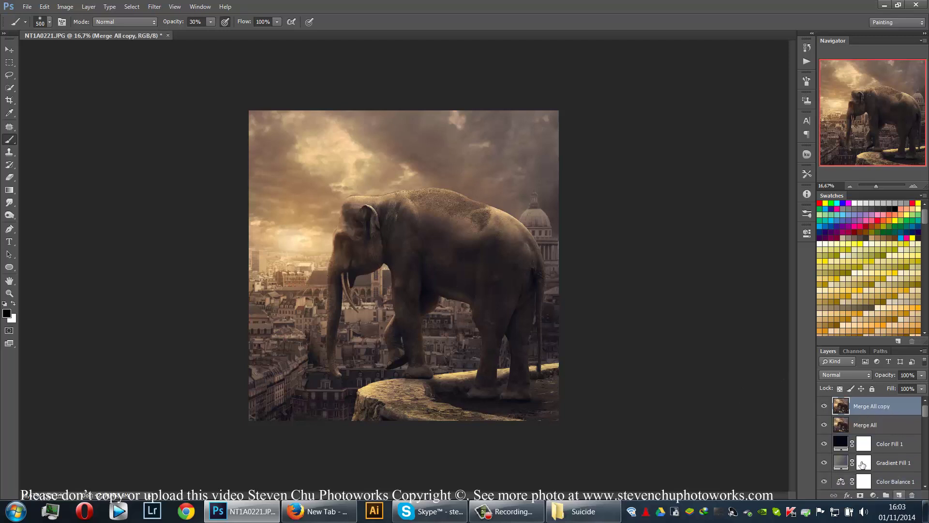
{"action": "double_click", "coordinate": [872, 407]}
{"action": "key", "text": "Return"}
- Apply a High Pass filter with a 1.2-pixel radius to the Sharpen layer and set its blend mode to Overlay
{"action": "left_click", "coordinate": [155, 6]}
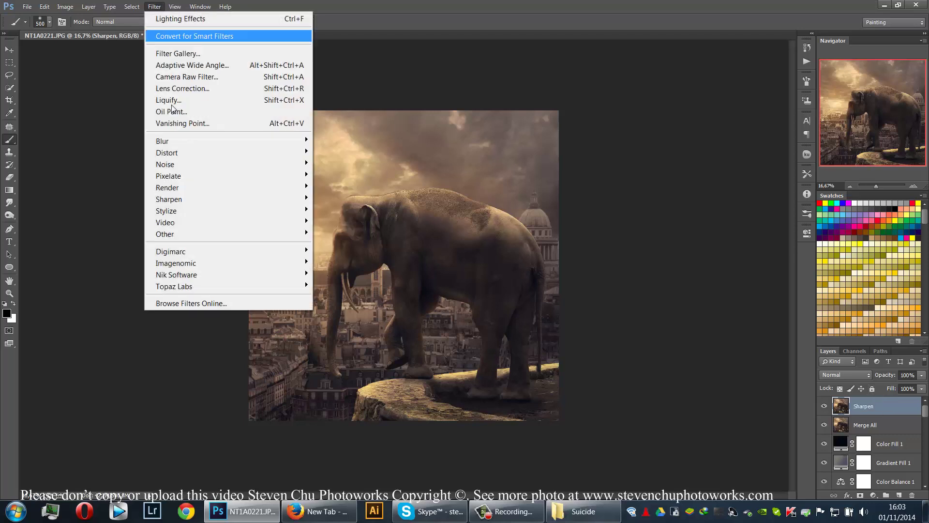
{"action": "mouse_move", "coordinate": [240, 232]}
{"action": "left_click", "coordinate": [334, 246]}
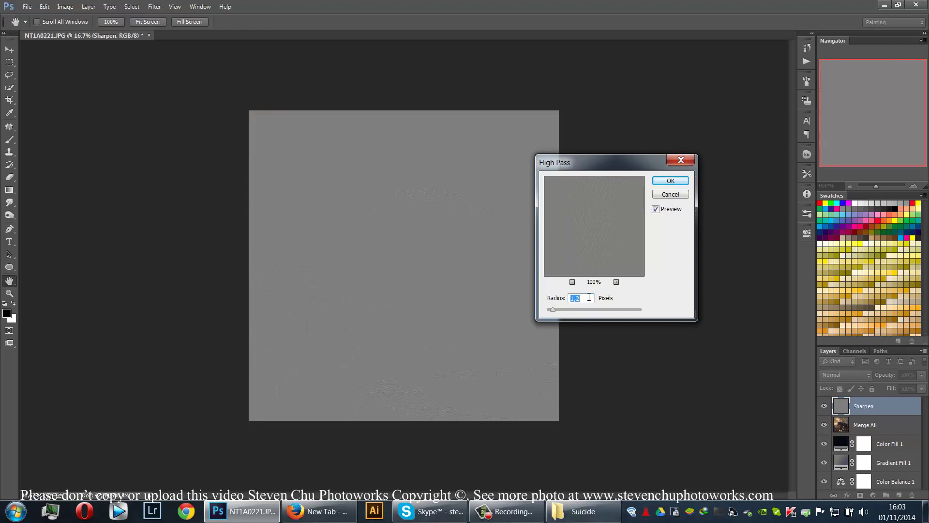
{"action": "left_click", "coordinate": [667, 179]}
{"action": "key", "text": "b"}
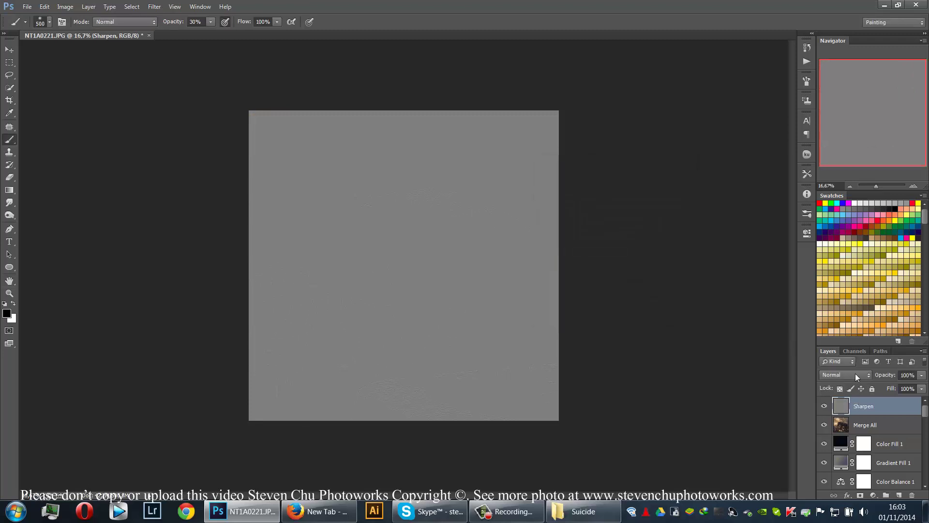
{"action": "left_click", "coordinate": [856, 373]}
{"action": "left_click", "coordinate": [854, 209]}
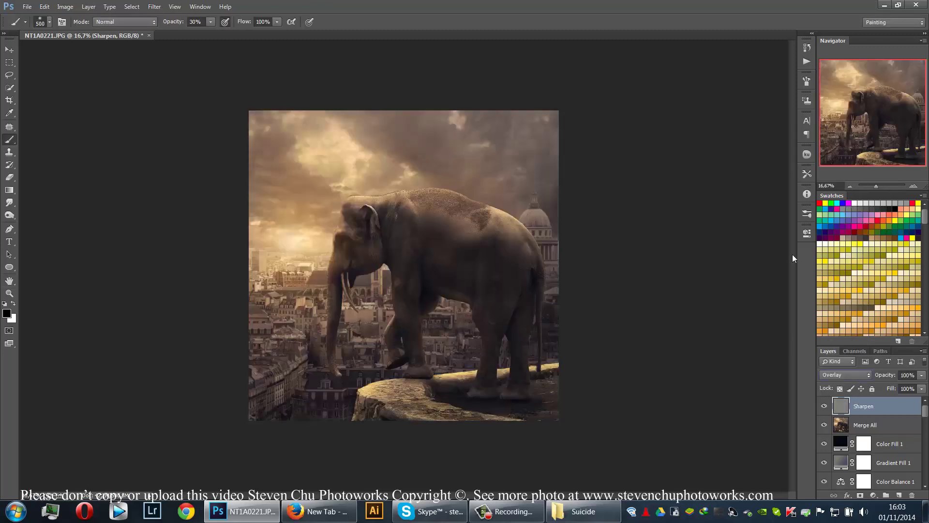
- Duplicate the Sharpen layer and group both copies into a group named Sharpen
{"action": "left_click_drag", "start_coordinate": [891, 406], "coordinate": [900, 495]}
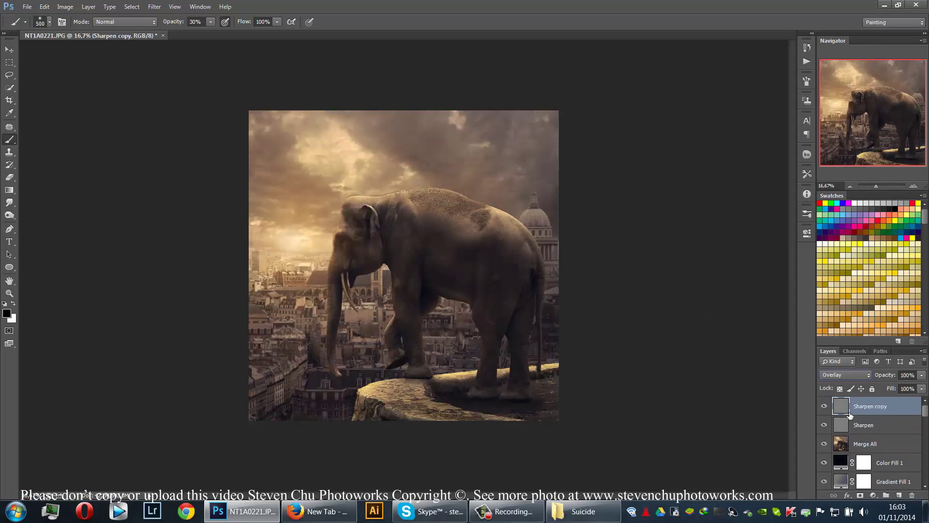
{"action": "left_click", "coordinate": [871, 429], "text": "shift"}
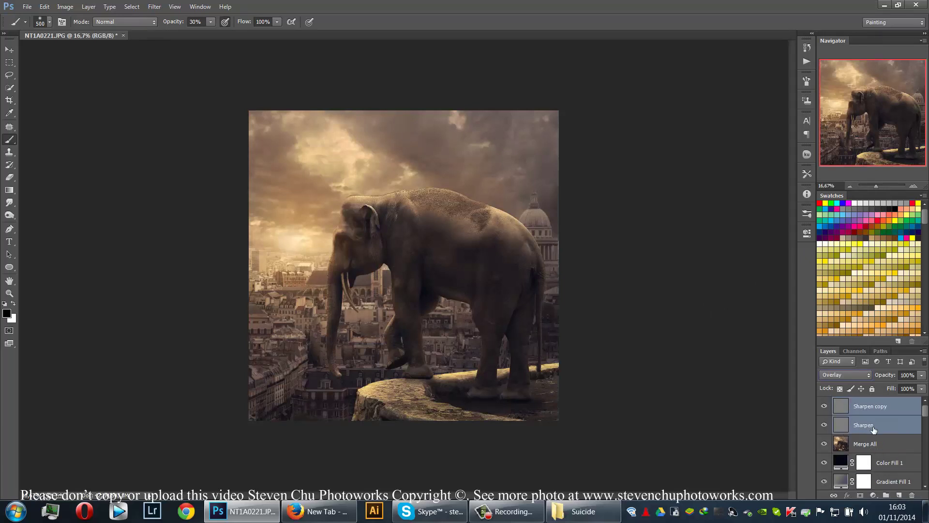
{"action": "right_click", "coordinate": [884, 430]}
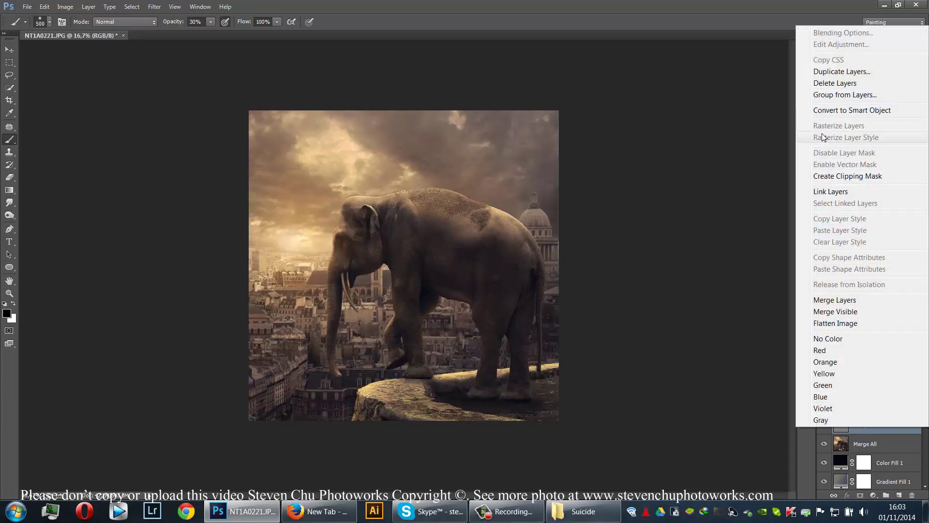
{"action": "left_click", "coordinate": [827, 96]}
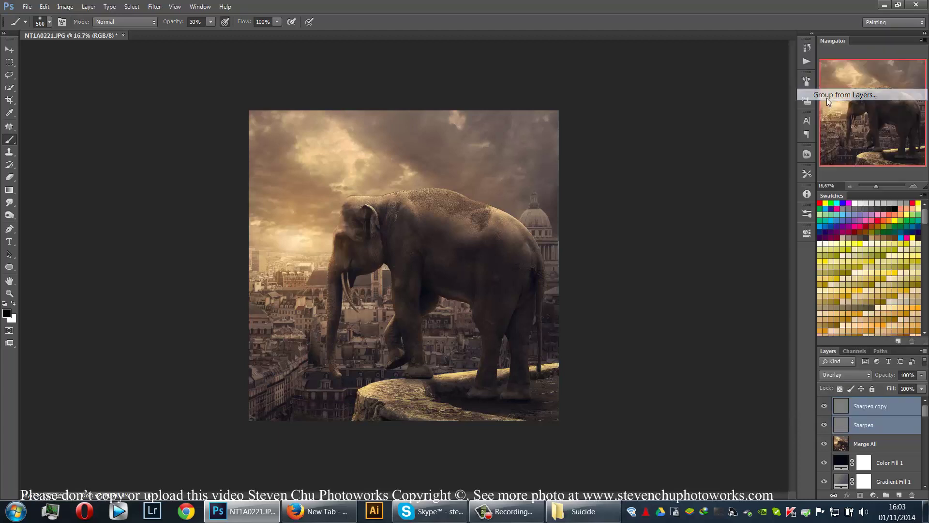
{"action": "type", "text": "Sharpe"}
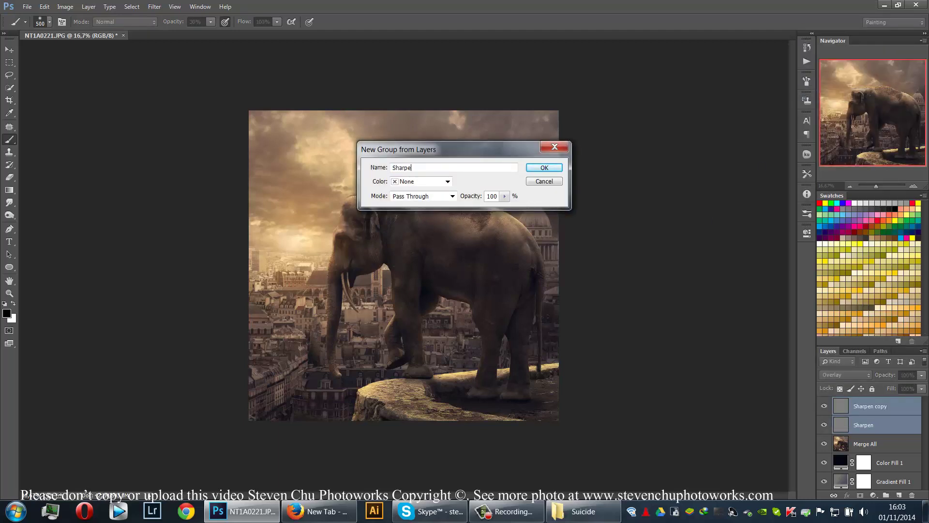
{"action": "type", "text": "n"}
{"action": "key", "text": "Return"}
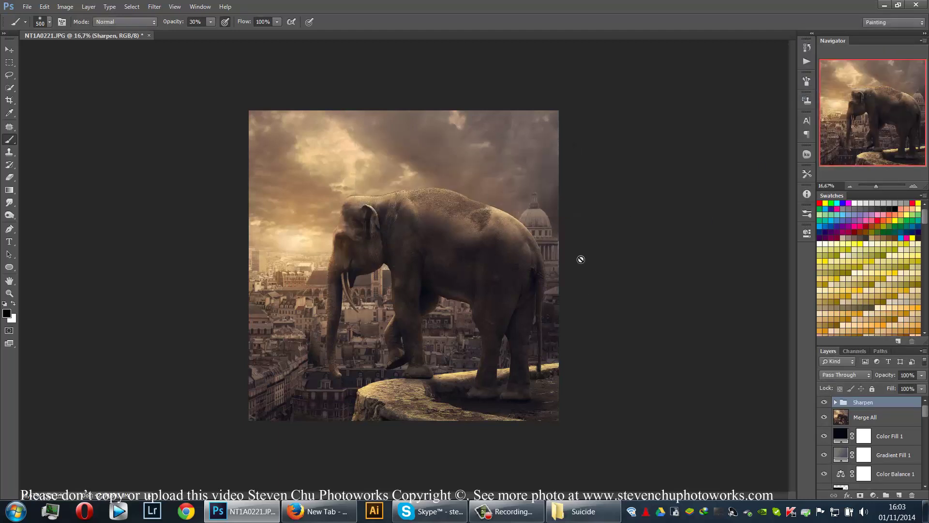
- Compare the elephant and city with the Sharpen group hidden and shown
{"action": "key", "text": "ctrl+plus"}
{"action": "key", "text": "ctrl+plus"}
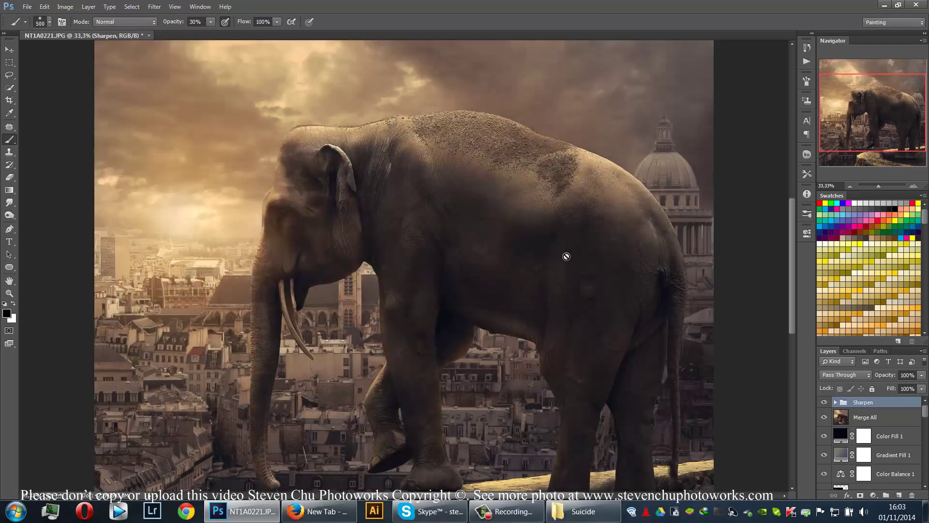
{"action": "left_click", "coordinate": [824, 403]}
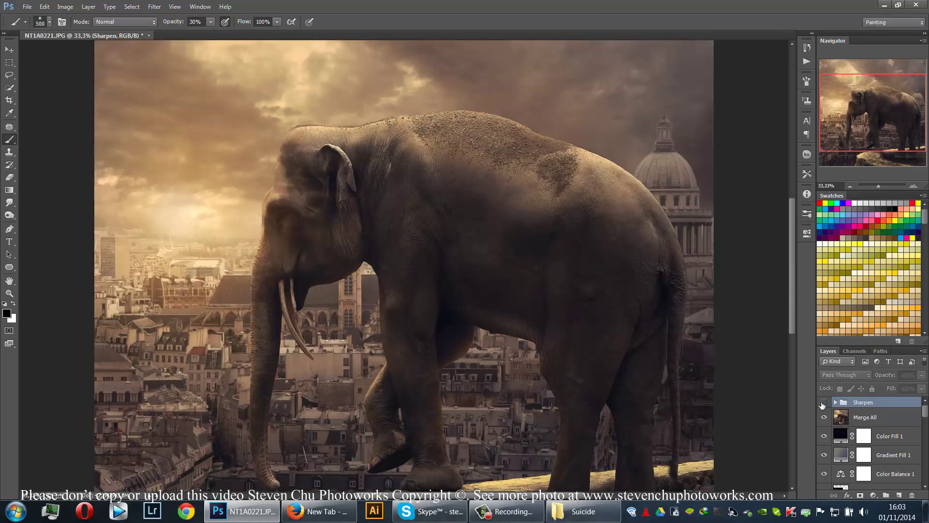
{"action": "left_click", "coordinate": [822, 403]}
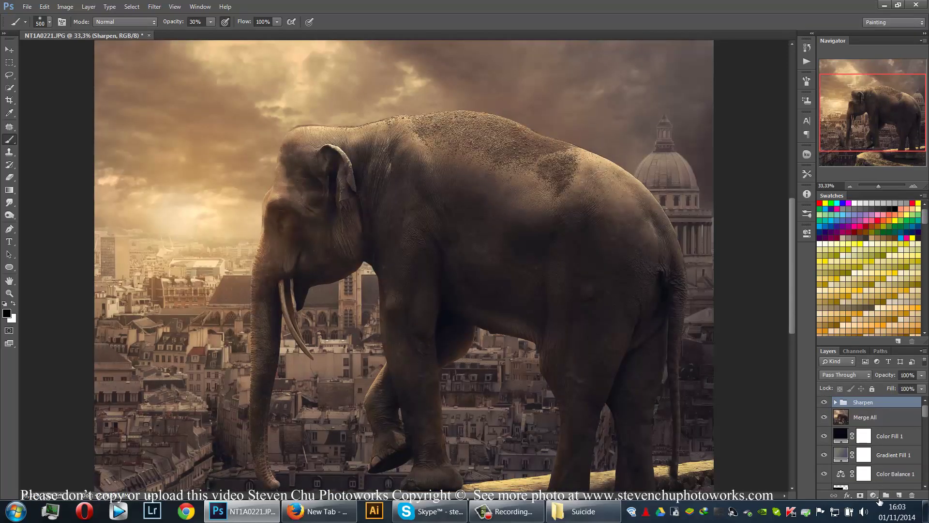
- Add a black-filled layer mask to the Sharpen group and paint white over the elephant's head, body and legs with a large 30% opacity brush
{"action": "left_click", "coordinate": [860, 495]}
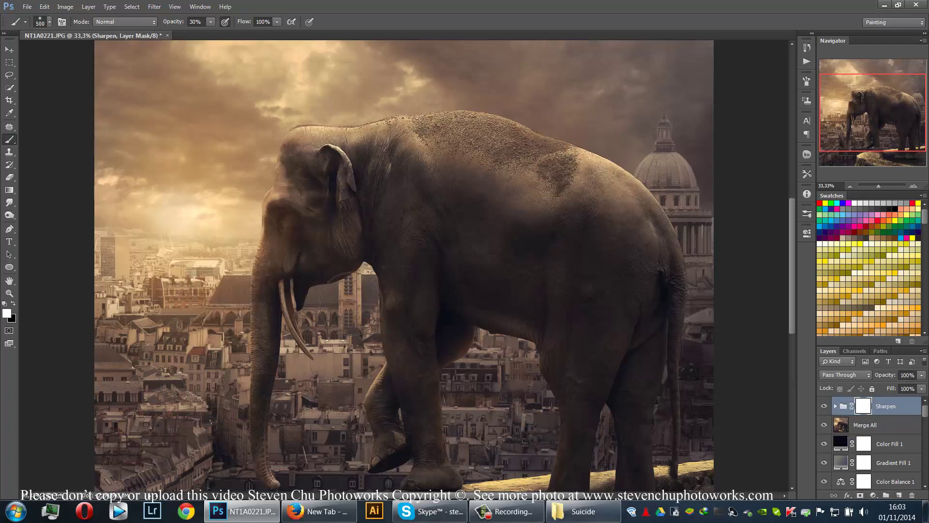
{"action": "key", "text": "ctrl+i"}
{"action": "key", "text": "bracketright"}
{"action": "key", "text": "bracketright"}
{"action": "key", "text": "bracketright"}
{"action": "key", "text": "bracketright"}
{"action": "mouse_move", "coordinate": [303, 170]}
{"action": "left_mouse_down"}
{"action": "mouse_move", "coordinate": [271, 307]}
{"action": "mouse_move", "coordinate": [273, 249]}
{"action": "mouse_move", "coordinate": [271, 333]}
{"action": "left_mouse_up"}
{"action": "mouse_move", "coordinate": [296, 158]}
{"action": "left_mouse_down"}
{"action": "mouse_move", "coordinate": [475, 195]}
{"action": "mouse_move", "coordinate": [496, 163]}
{"action": "mouse_move", "coordinate": [534, 137]}
{"action": "mouse_move", "coordinate": [680, 265]}
{"action": "left_mouse_up"}
{"action": "key", "text": "bracketright"}
{"action": "key", "text": "bracketright"}
{"action": "mouse_move", "coordinate": [553, 250]}
{"action": "left_mouse_down"}
{"action": "mouse_move", "coordinate": [643, 308]}
{"action": "mouse_move", "coordinate": [523, 246]}
{"action": "mouse_move", "coordinate": [407, 279]}
{"action": "mouse_move", "coordinate": [398, 345]}
{"action": "mouse_move", "coordinate": [449, 276]}
{"action": "mouse_move", "coordinate": [395, 351]}
{"action": "mouse_move", "coordinate": [433, 355]}
{"action": "mouse_move", "coordinate": [522, 247]}
{"action": "mouse_move", "coordinate": [589, 325]}
{"action": "mouse_move", "coordinate": [610, 371]}
{"action": "mouse_move", "coordinate": [562, 419]}
{"action": "mouse_move", "coordinate": [604, 438]}
{"action": "left_mouse_up"}
{"action": "scroll", "coordinate": [444, 301], "scroll_direction": "down", "scroll_amount": 3}
{"action": "key", "text": "bracketleft"}
{"action": "key", "text": "bracketleft"}
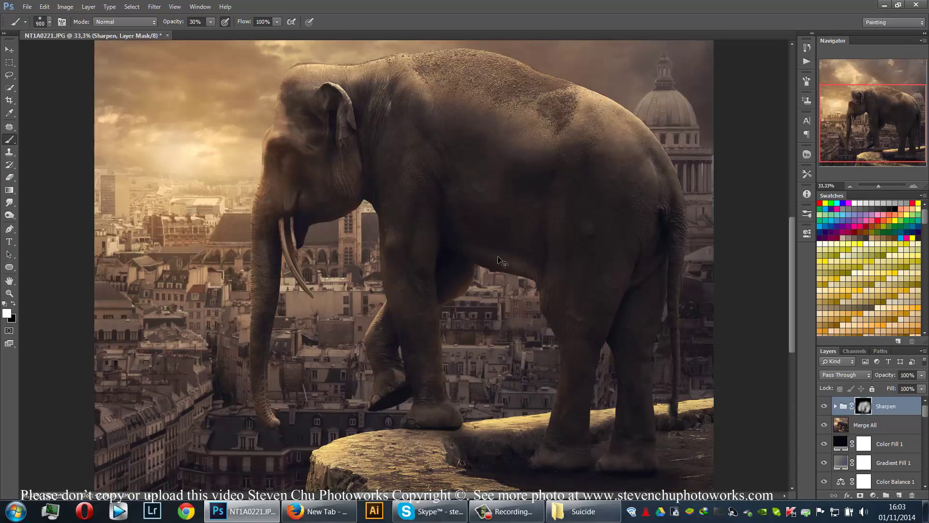
- Compare the finished composite with the original photo by repeatedly showing Layer 0 alone and restoring all the other layers
{"action": "key", "text": "ctrl+0"}
{"action": "key", "text": "v"}
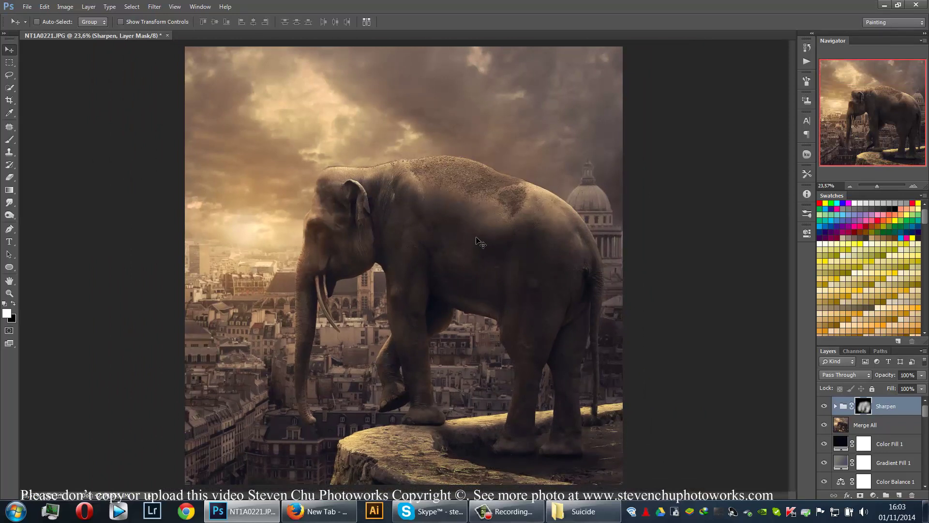
{"action": "scroll", "coordinate": [872, 425], "scroll_direction": "down", "scroll_amount": 10}
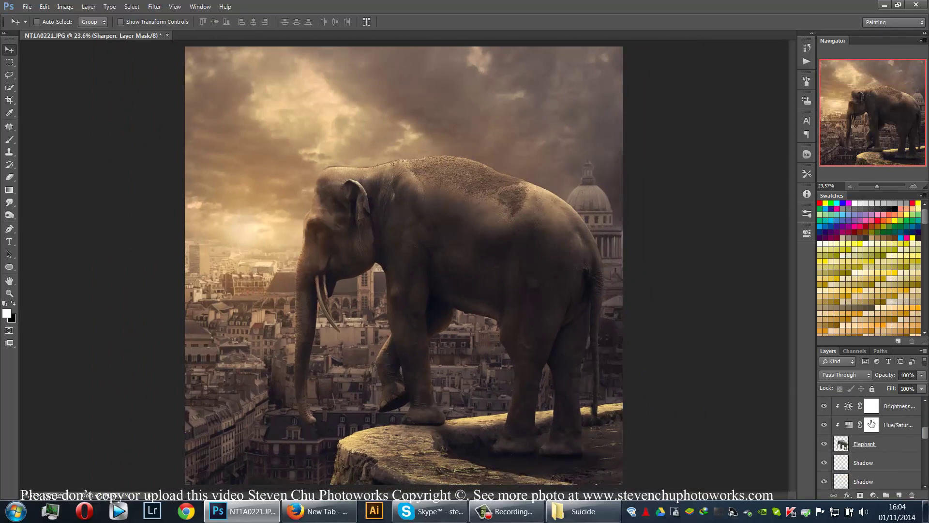
{"action": "scroll", "coordinate": [870, 426], "scroll_direction": "down", "scroll_amount": 2}
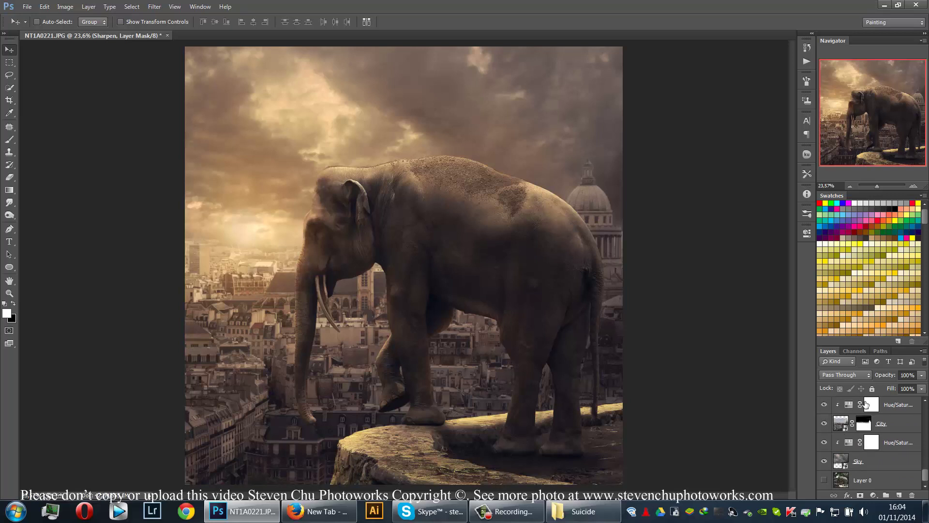
{"action": "left_click_drag", "start_coordinate": [874, 345], "coordinate": [873, 252]}
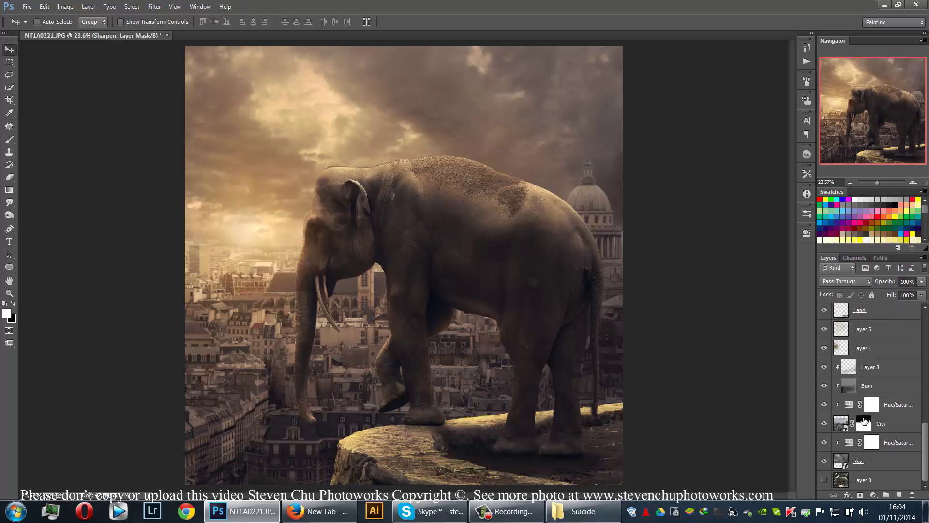
{"action": "left_click", "coordinate": [824, 480], "text": "alt"}
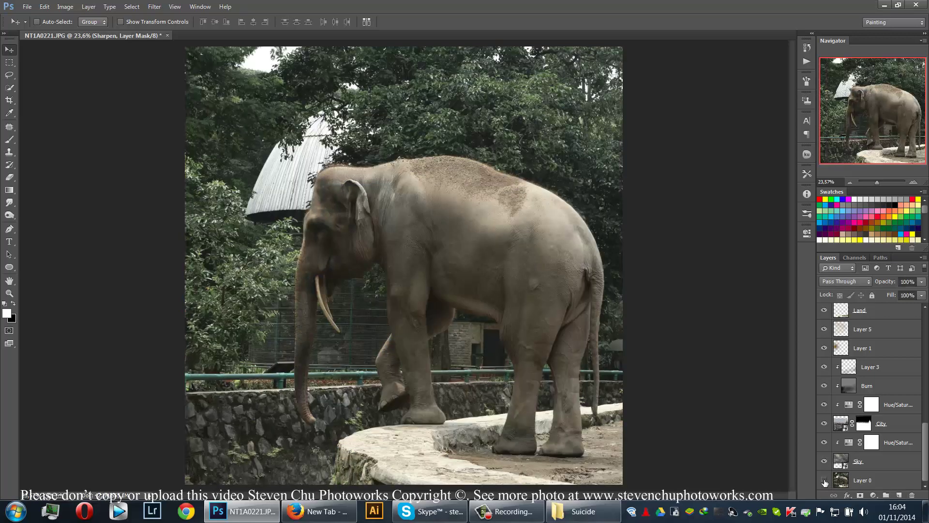
{"action": "left_click", "coordinate": [825, 481], "text": "alt"}
{"action": "left_click", "coordinate": [825, 481], "text": "alt"}
{"action": "left_click", "coordinate": [824, 480], "text": "alt"}
{"action": "left_click", "coordinate": [824, 480], "text": "alt"}
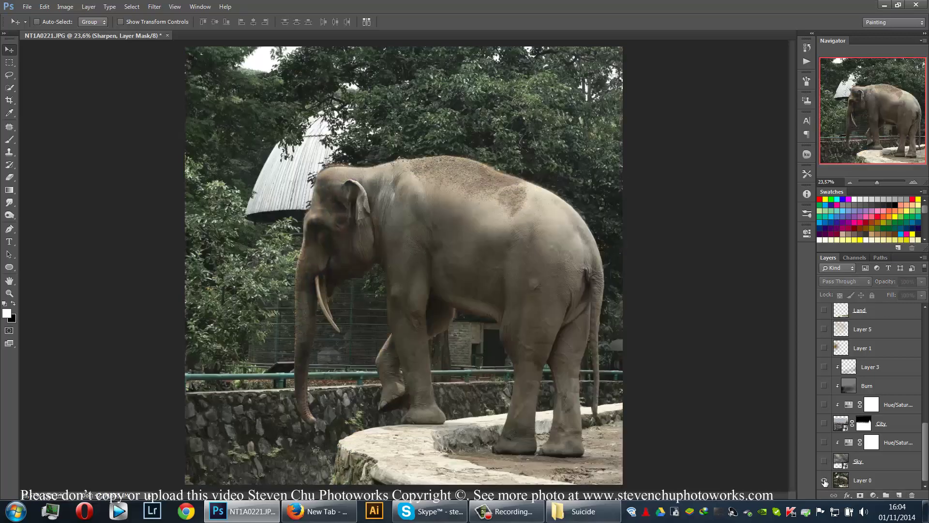
{"action": "left_click", "coordinate": [824, 480], "text": "alt"}
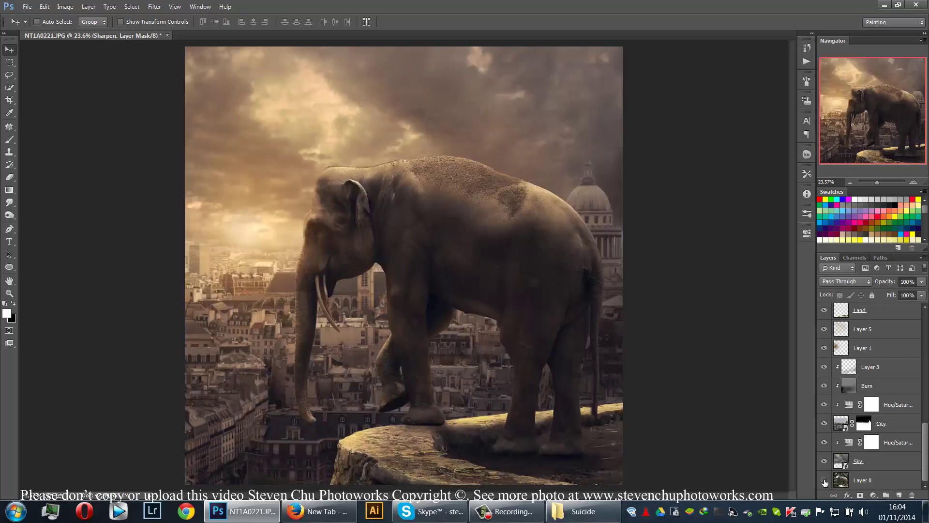
{"action": "left_click", "coordinate": [824, 480], "text": "alt"}
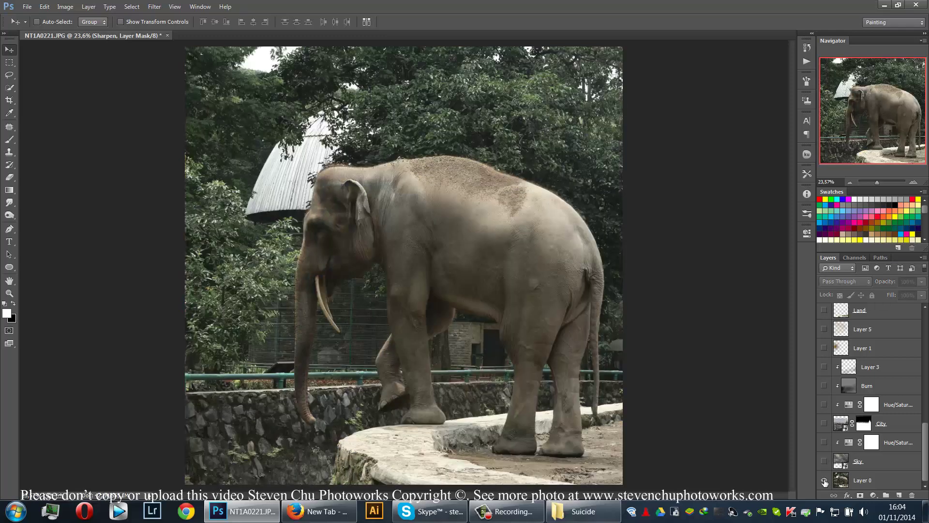
{"action": "left_click", "coordinate": [825, 481], "text": "alt"}
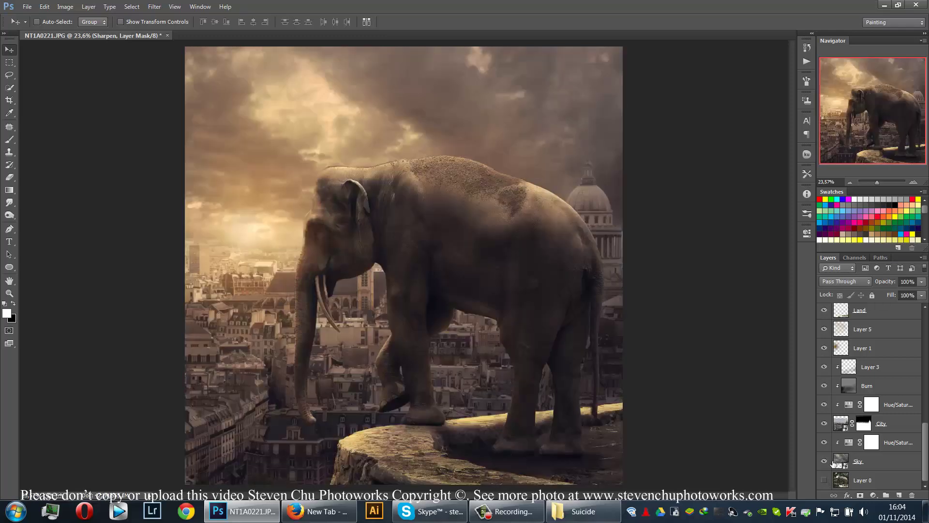
{"action": "scroll", "coordinate": [855, 417], "scroll_direction": "up", "scroll_amount": 5}
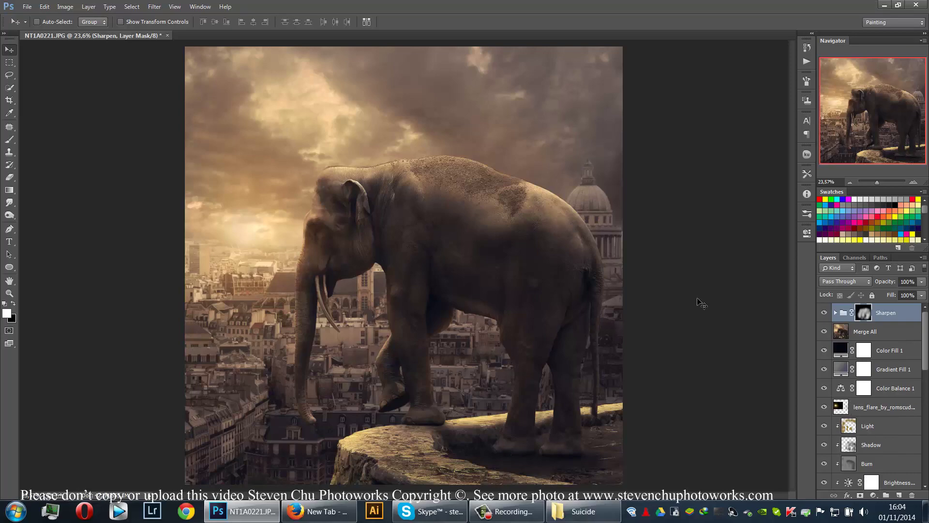